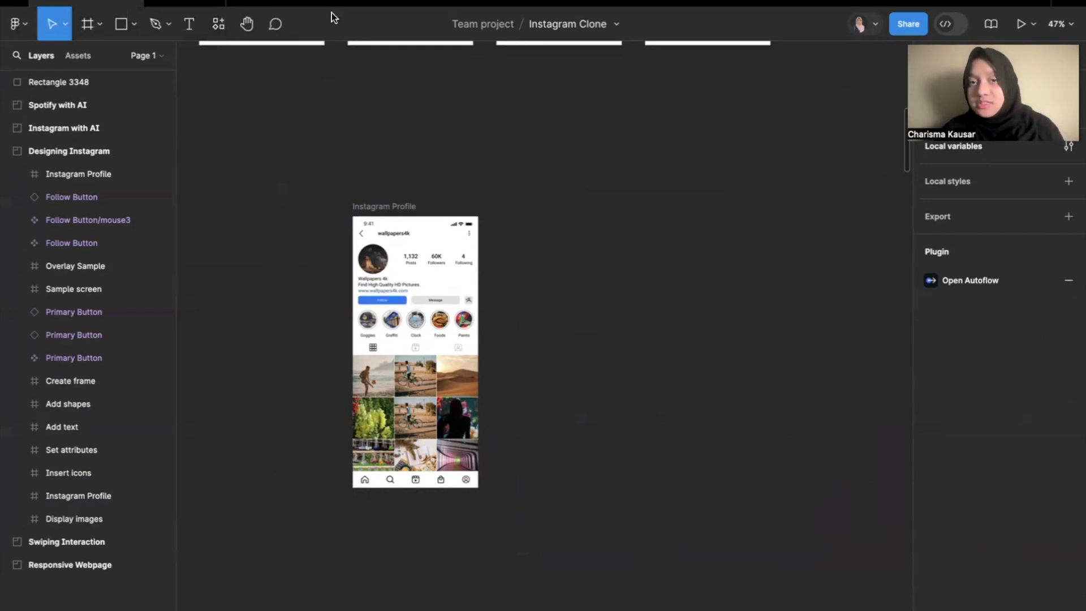
{"action": "left_click", "coordinate": [1049, 592]}
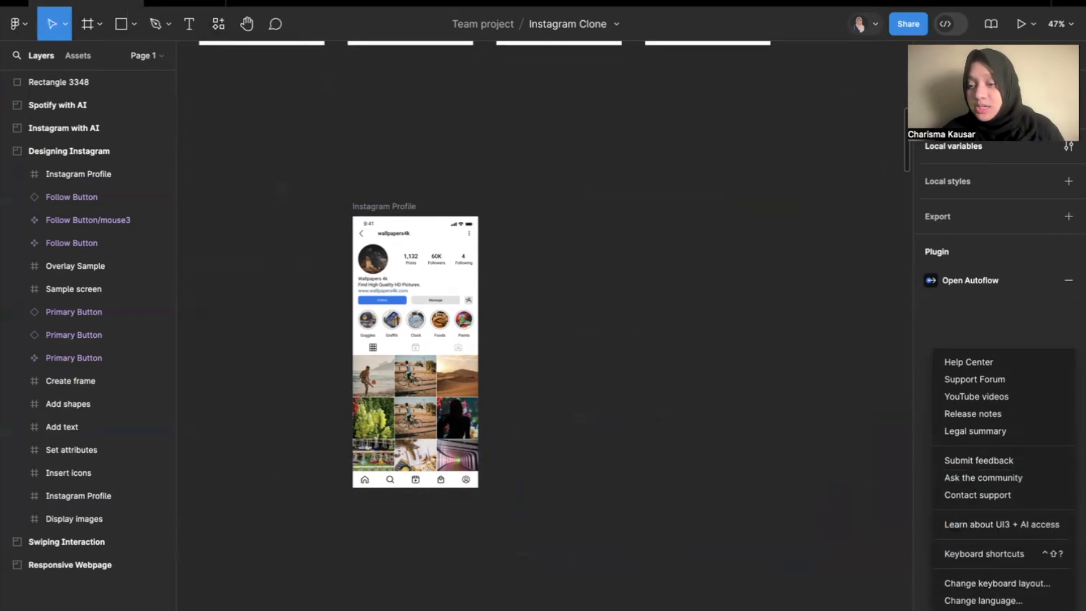
{"action": "left_click", "coordinate": [789, 474]}
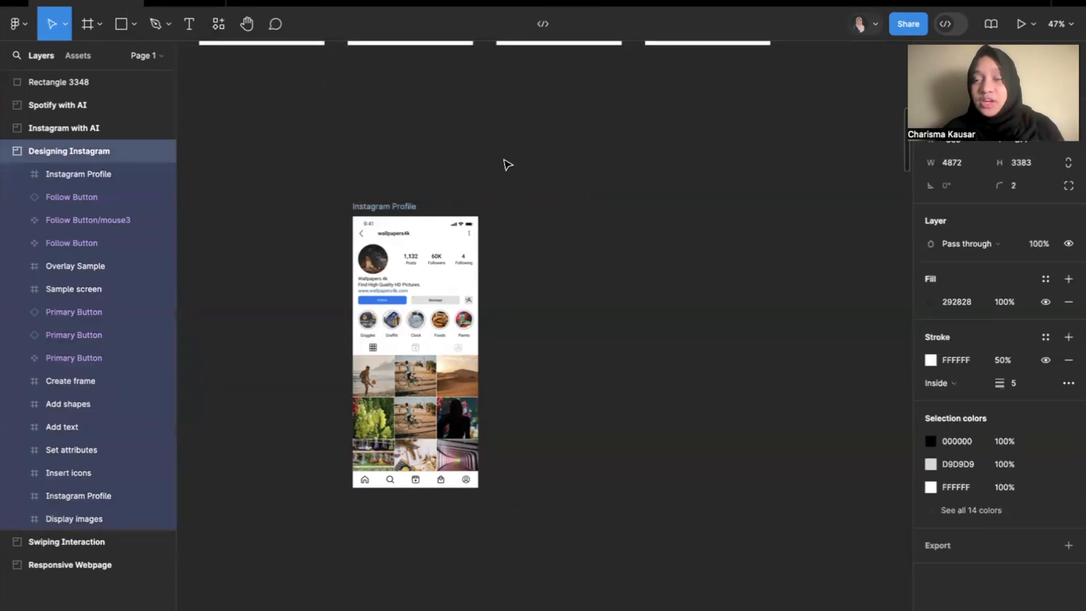
{"action": "left_click", "coordinate": [547, 172]}
{"action": "key", "text": "ctrl+Left"}
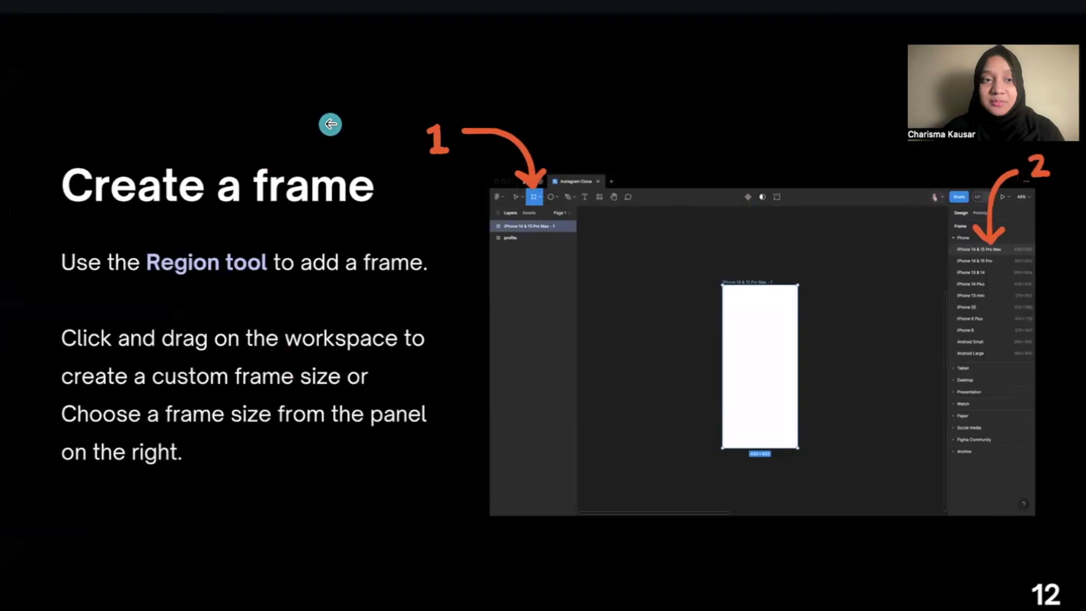
{"action": "key", "text": "ctrl+Right"}
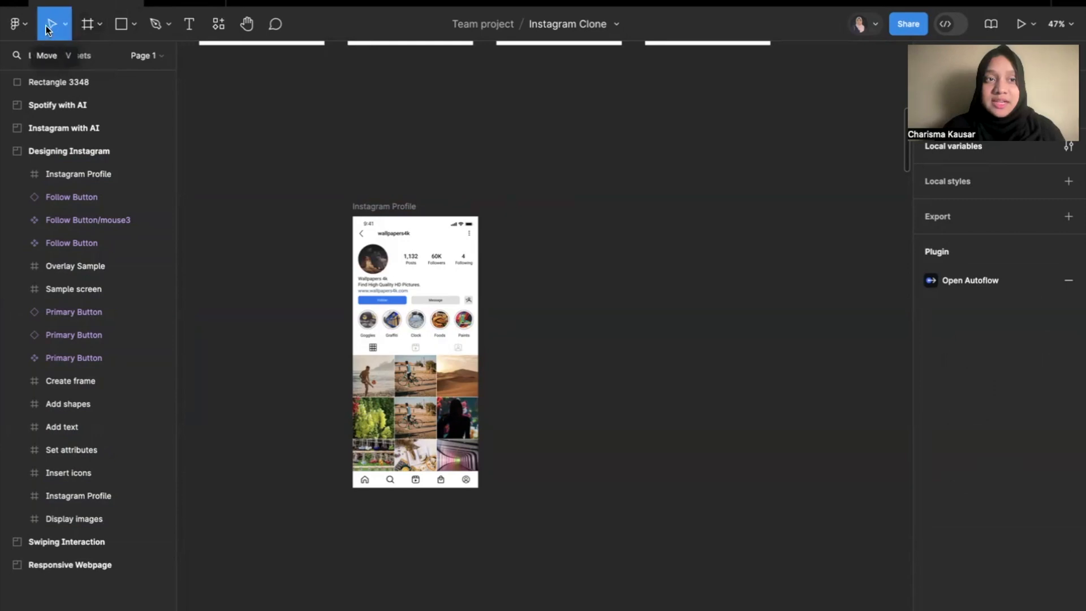
Add a 375 × 812 iPhone 13 mini frame and move it beside the Instagram Profile frame inside the Designing Instagram section.
{"action": "left_click", "coordinate": [87, 24]}
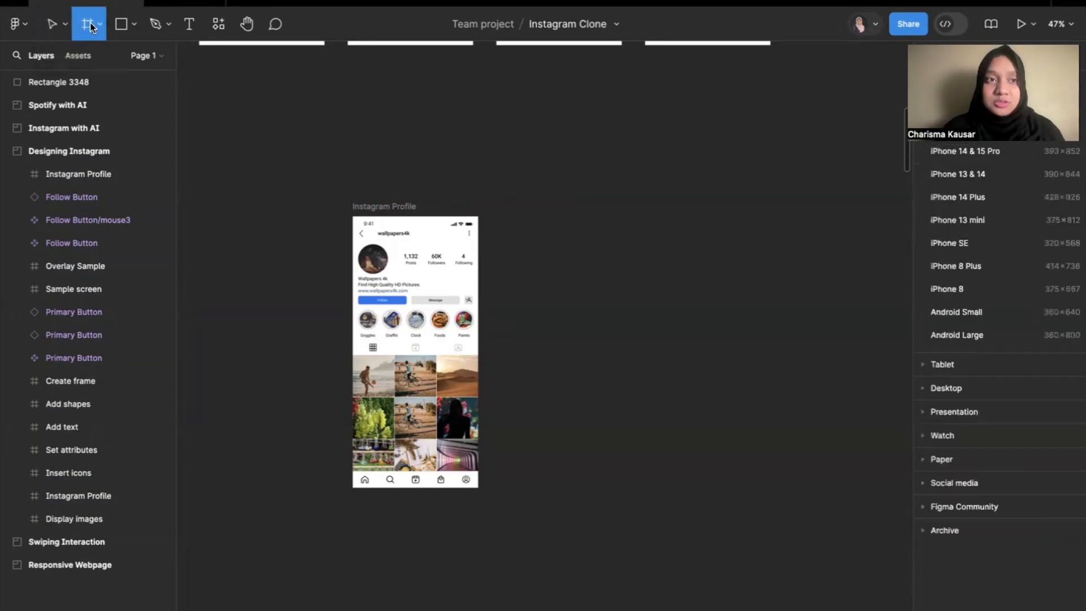
{"action": "left_click", "coordinate": [98, 25]}
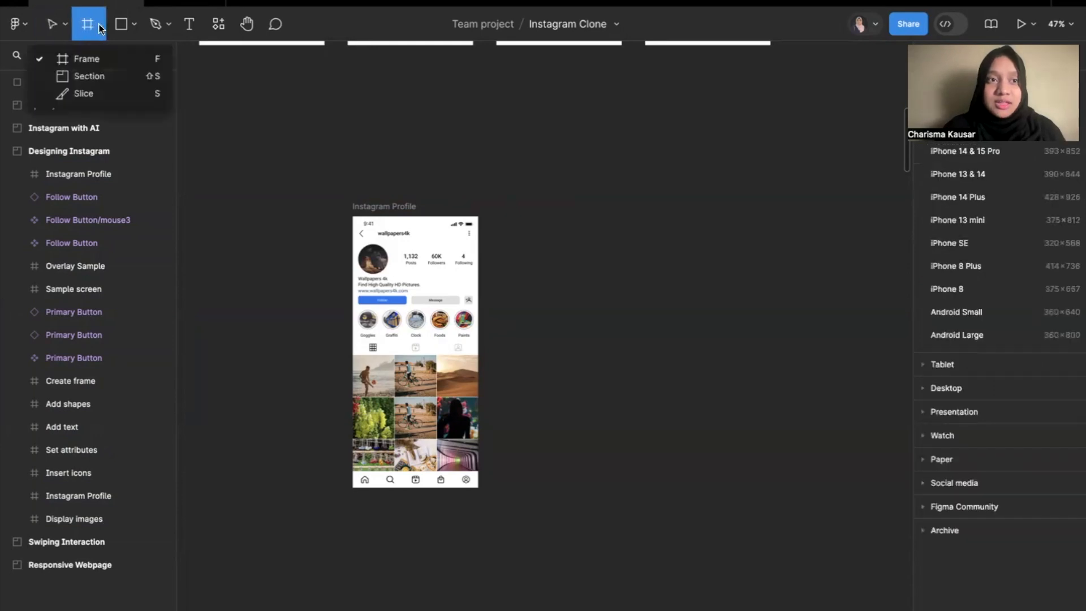
{"action": "left_click", "coordinate": [110, 59]}
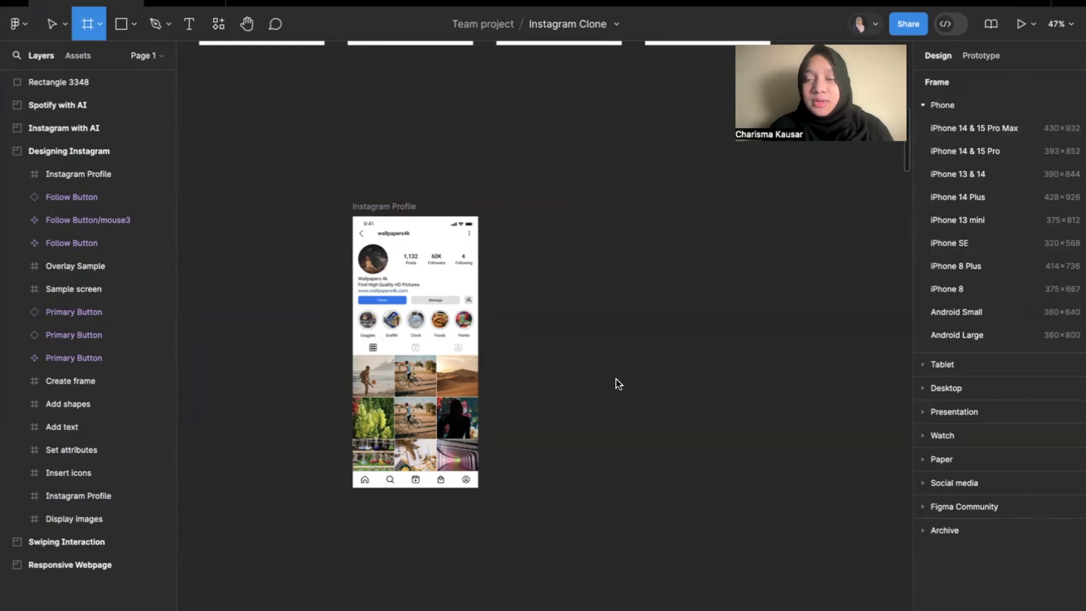
{"action": "left_click", "coordinate": [980, 219]}
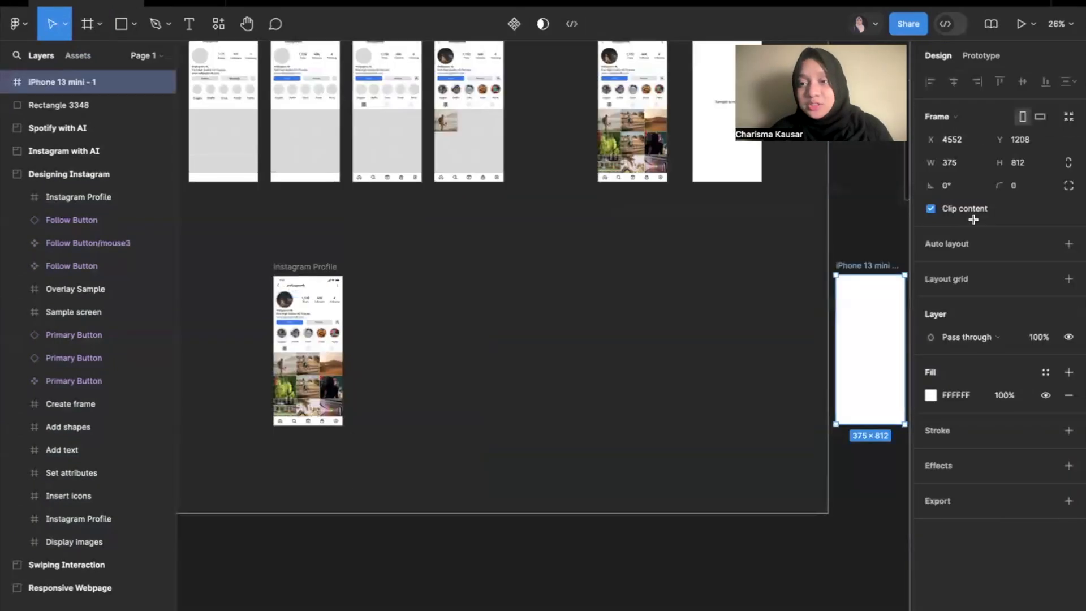
{"action": "left_click_drag", "start_coordinate": [876, 320], "coordinate": [407, 322]}
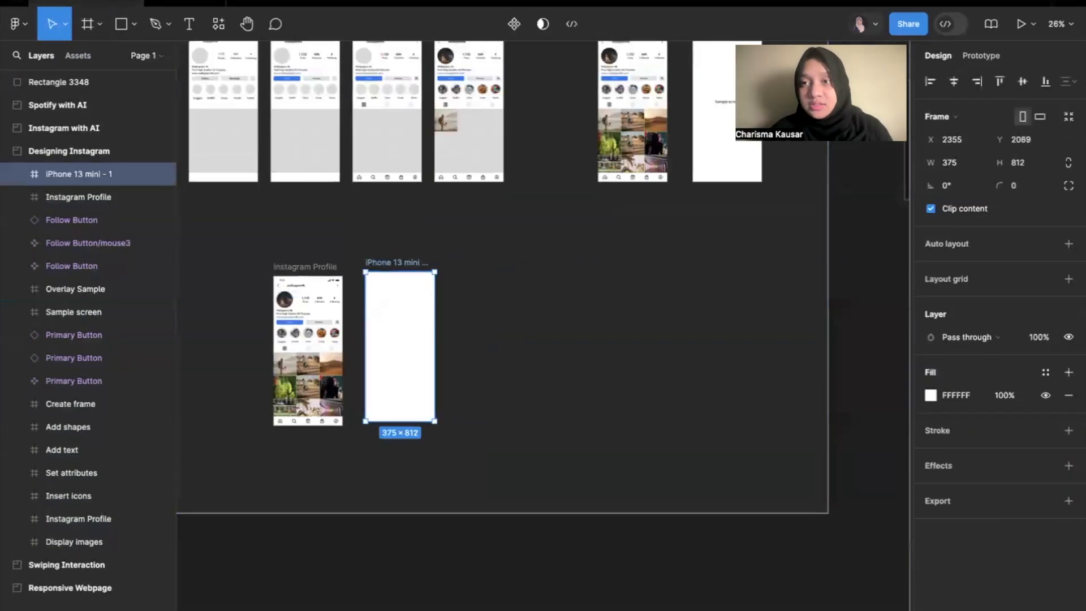
Reposition the iPhone 13 mini frame to about X 2405, Y 2092, level with the top of the Instagram Profile frame.
{"action": "left_click", "coordinate": [88, 27]}
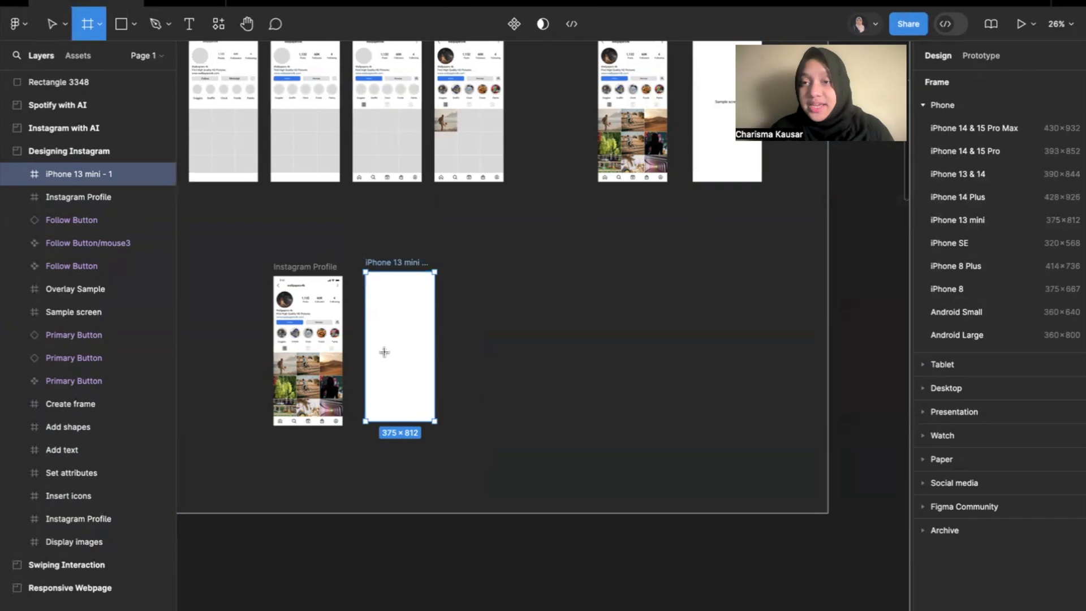
{"action": "scroll", "coordinate": [378, 344], "scroll_direction": "up", "scroll_amount": 5, "text": "ctrl"}
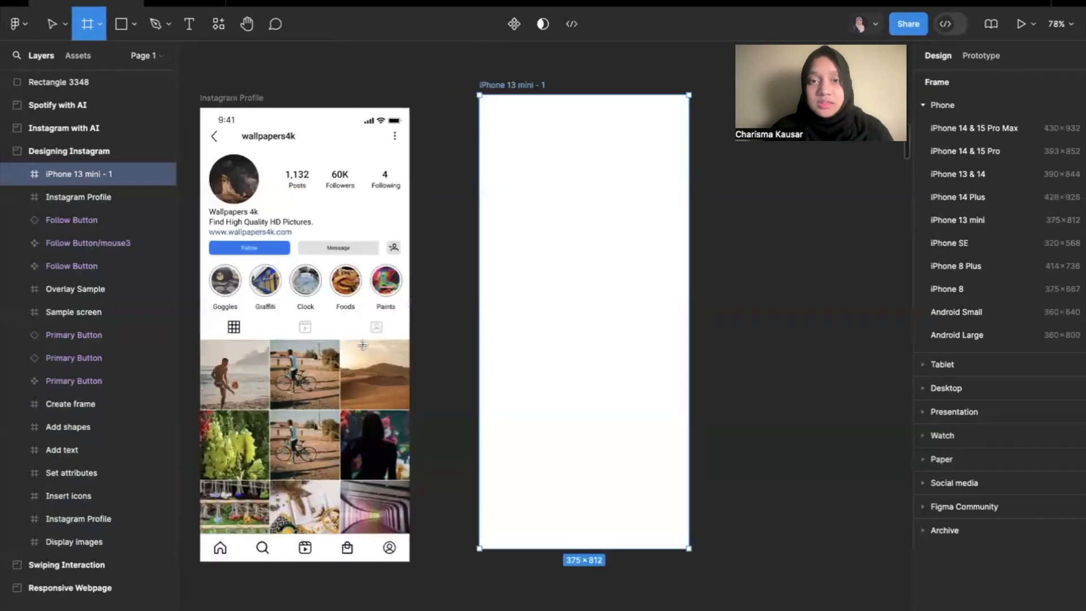
{"action": "left_click", "coordinate": [52, 23]}
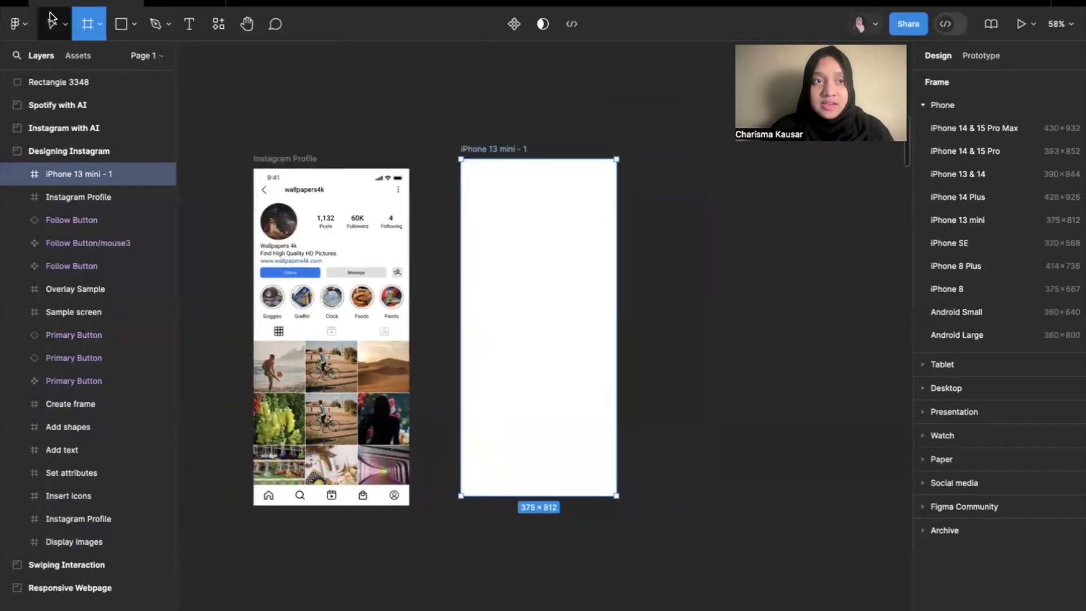
{"action": "left_click_drag", "start_coordinate": [525, 244], "coordinate": [546, 254]}
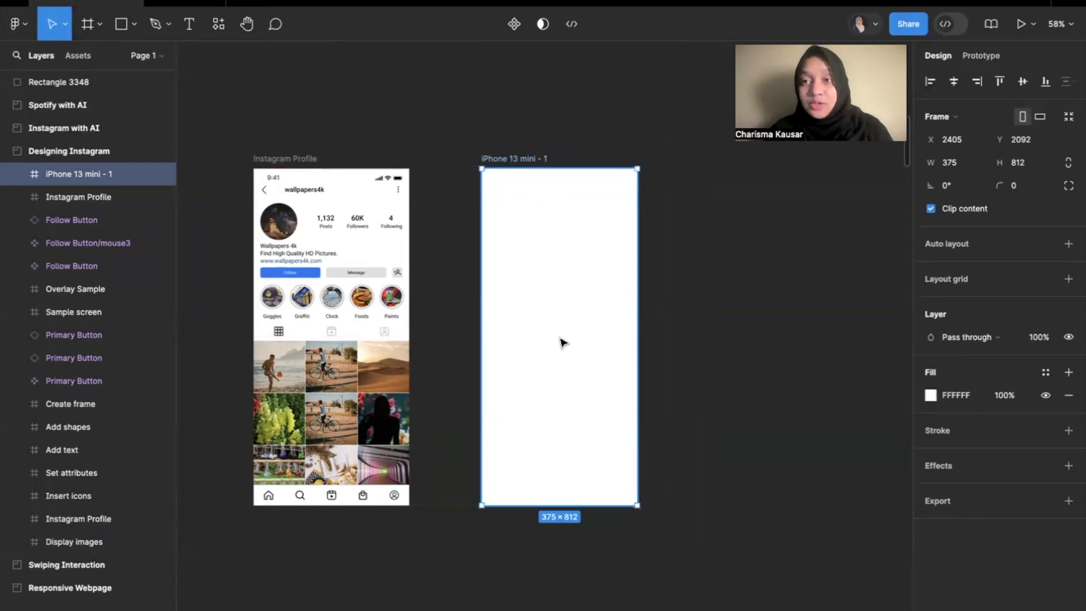
{"action": "key", "text": "Left"}
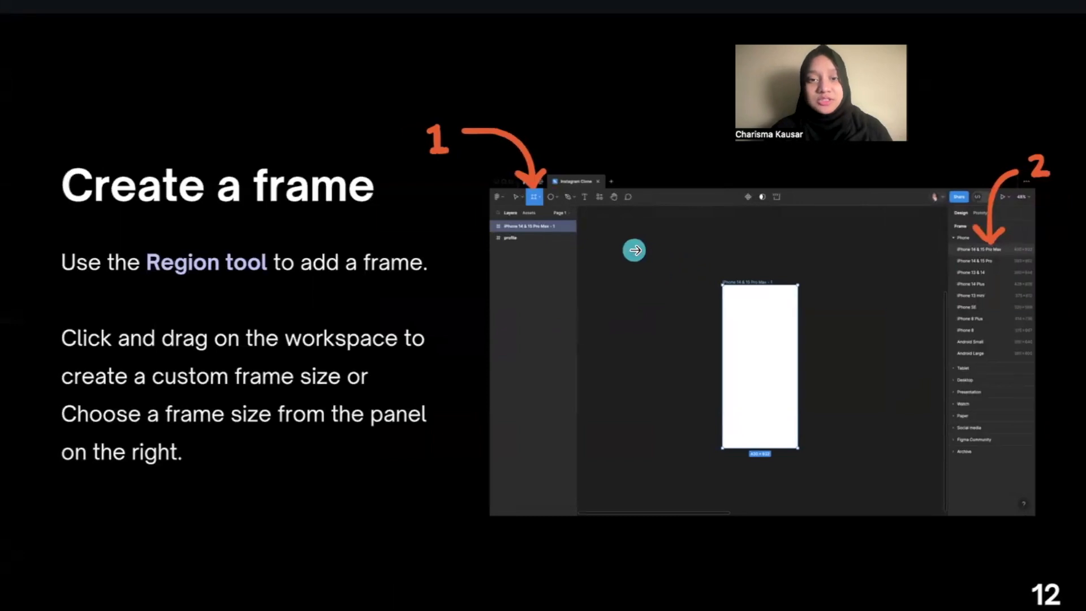
{"action": "key", "text": "Right"}
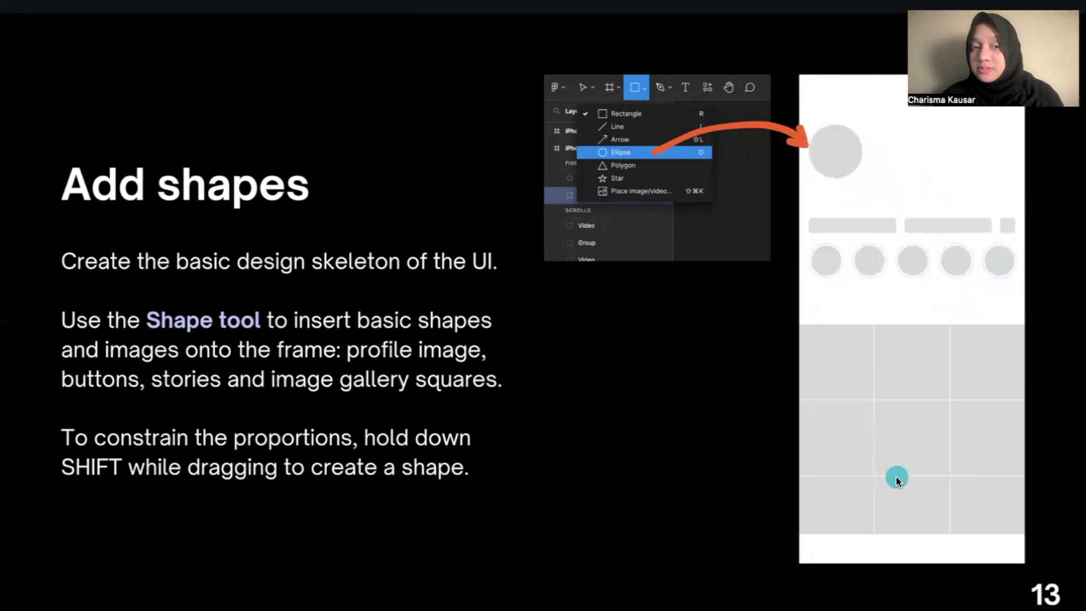
{"action": "key", "text": "ctrl+Right"}
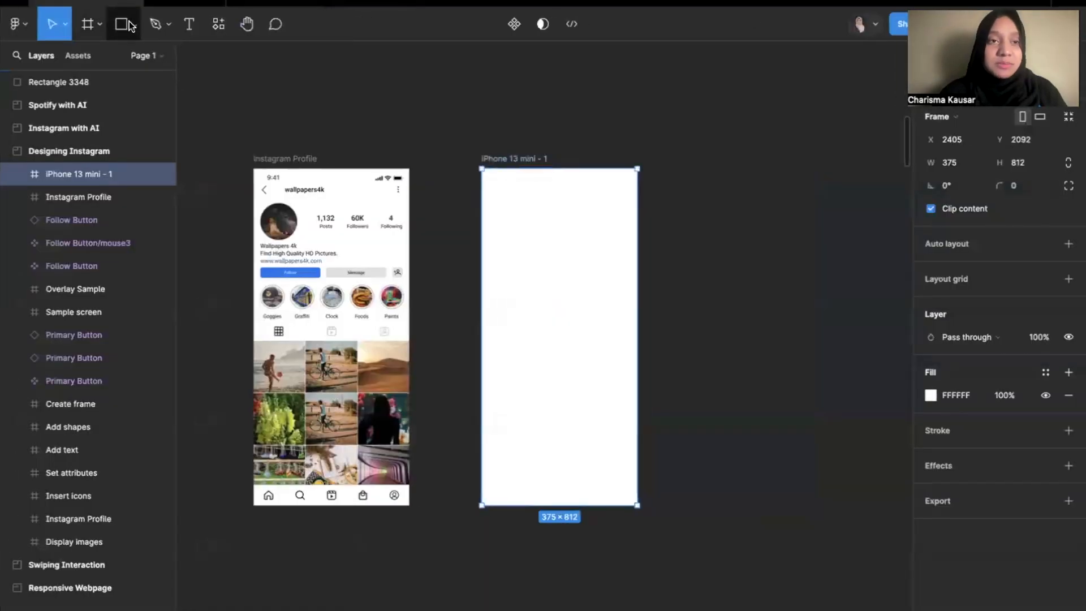
{"action": "left_click", "coordinate": [96, 23]}
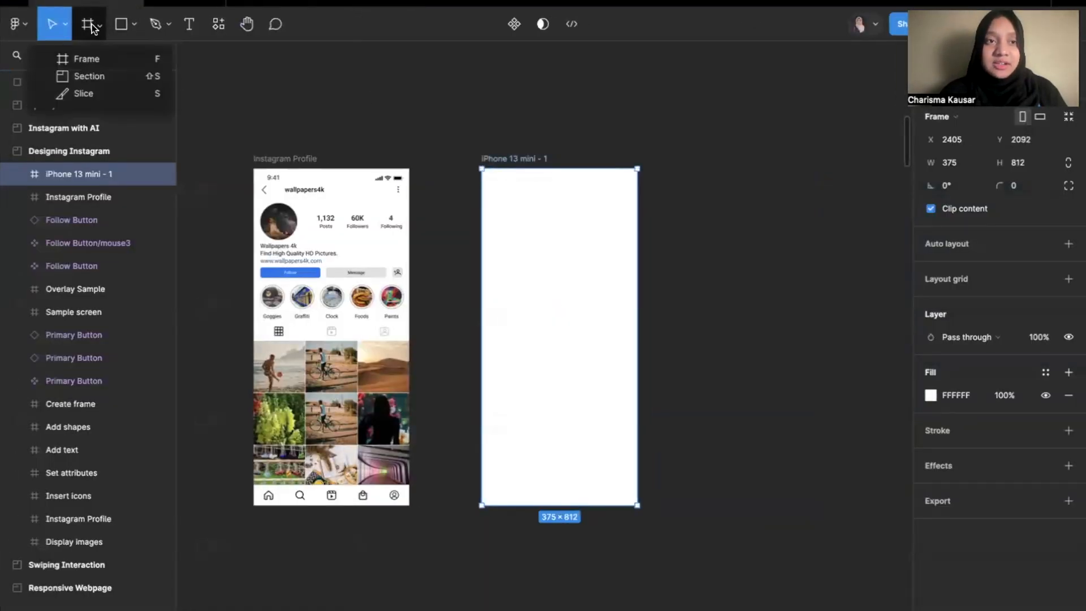
{"action": "left_click", "coordinate": [122, 24]}
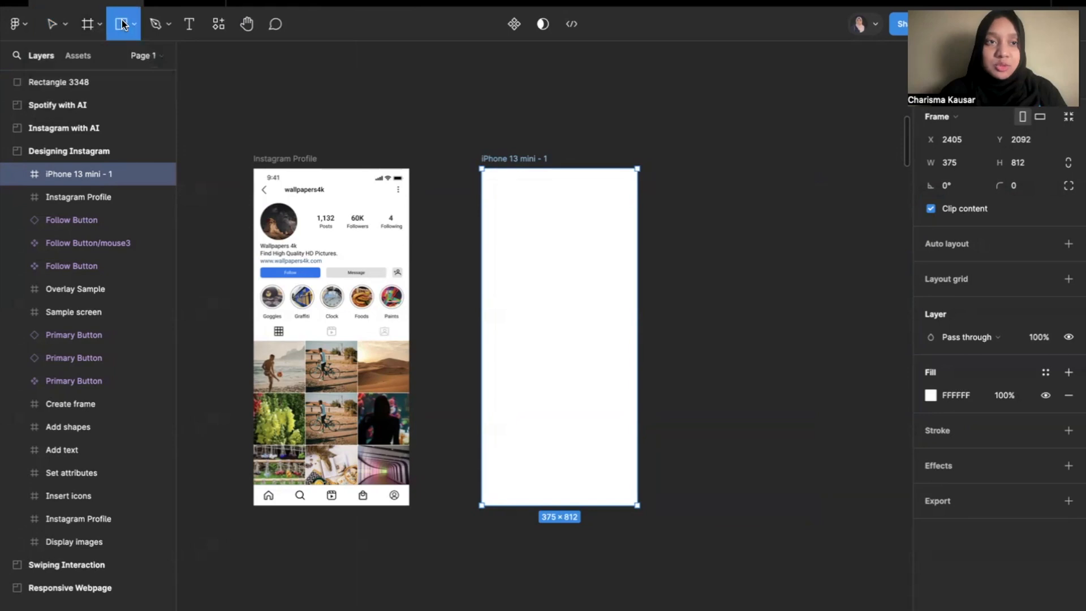
{"action": "left_click", "coordinate": [134, 26]}
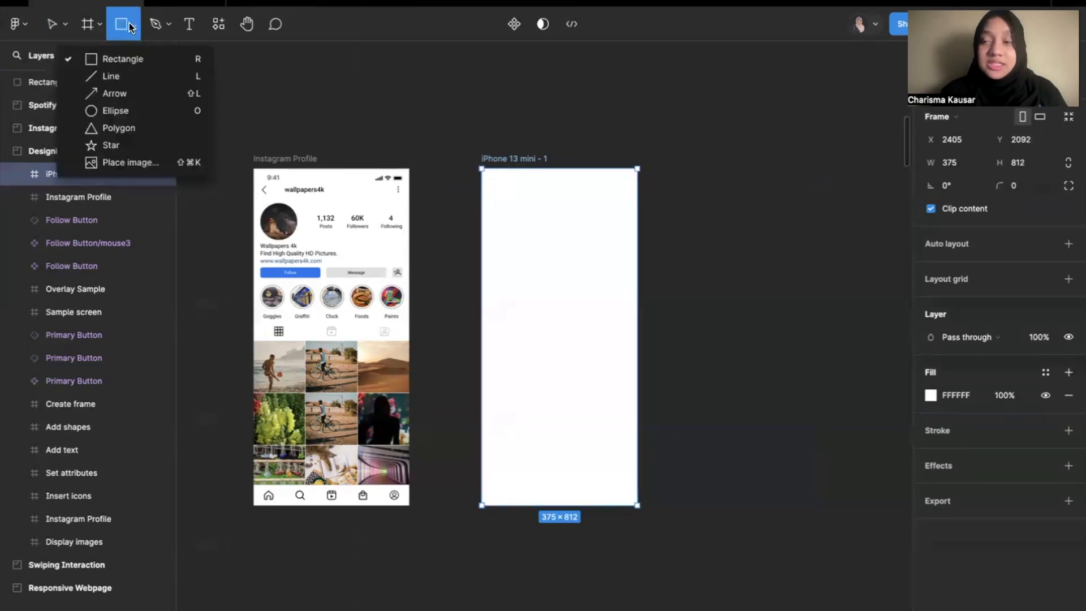
{"action": "left_click", "coordinate": [120, 26]}
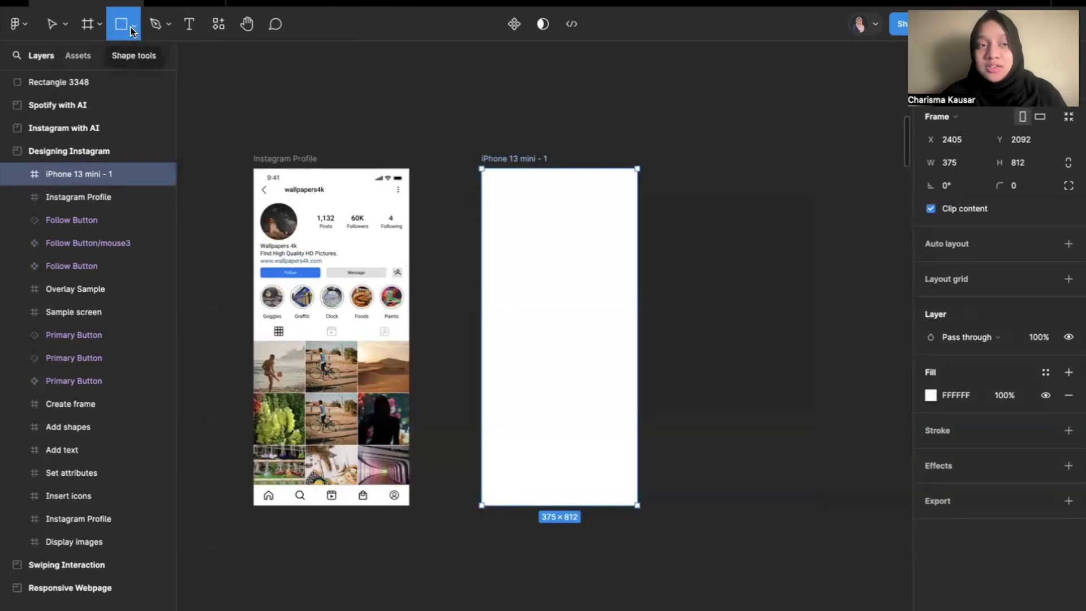
Draw a profile picture placeholder circle of about 90 × 90 near the upper-left corner of the iPhone 13 mini frame.
{"action": "left_click", "coordinate": [135, 26]}
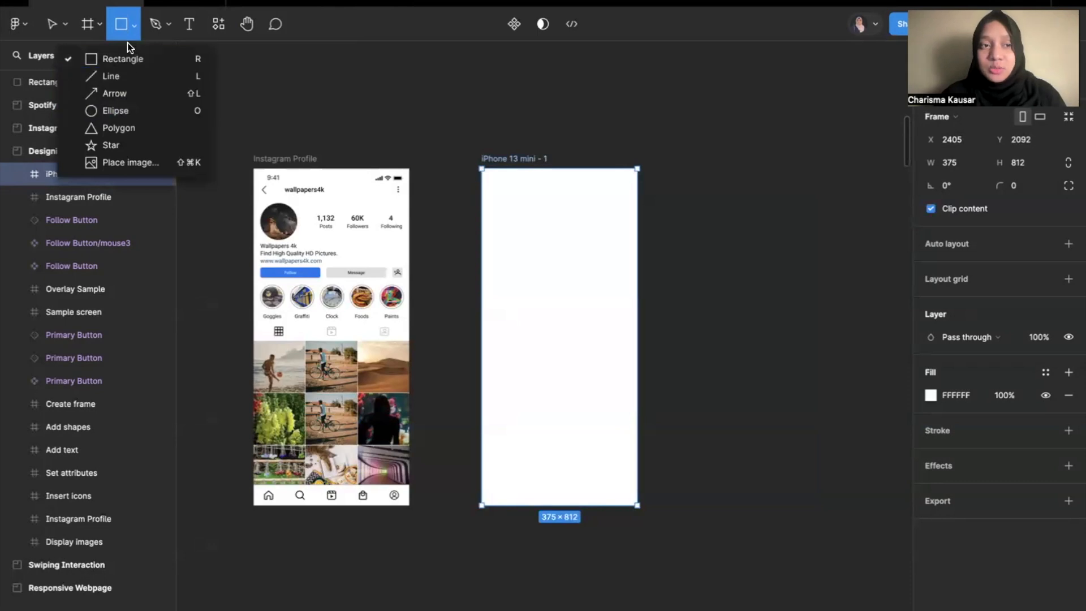
{"action": "left_click", "coordinate": [127, 109]}
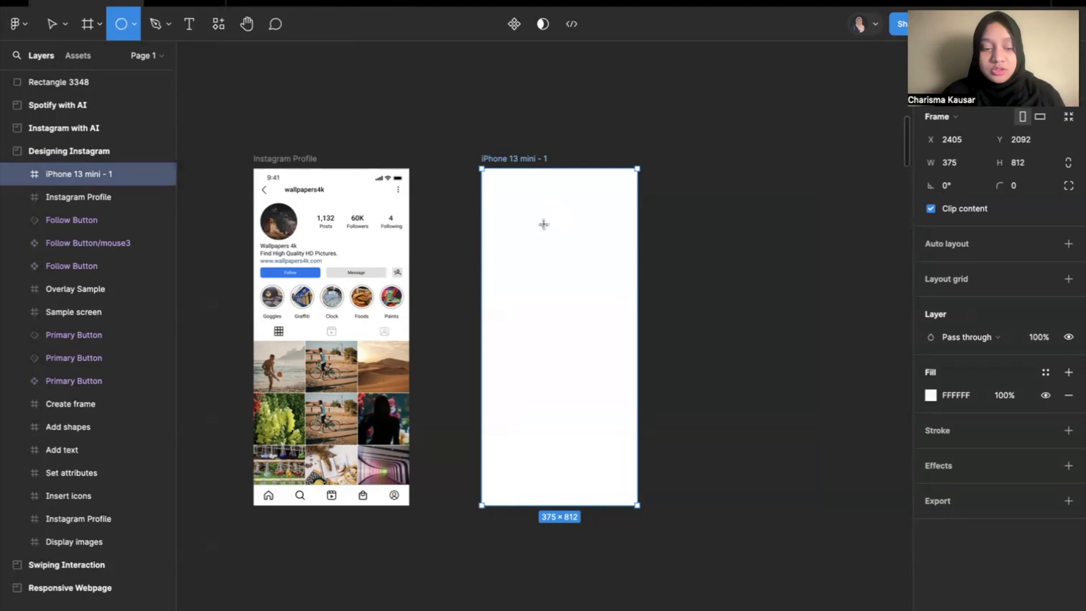
{"action": "scroll", "coordinate": [543, 224], "scroll_direction": "up", "scroll_amount": 5}
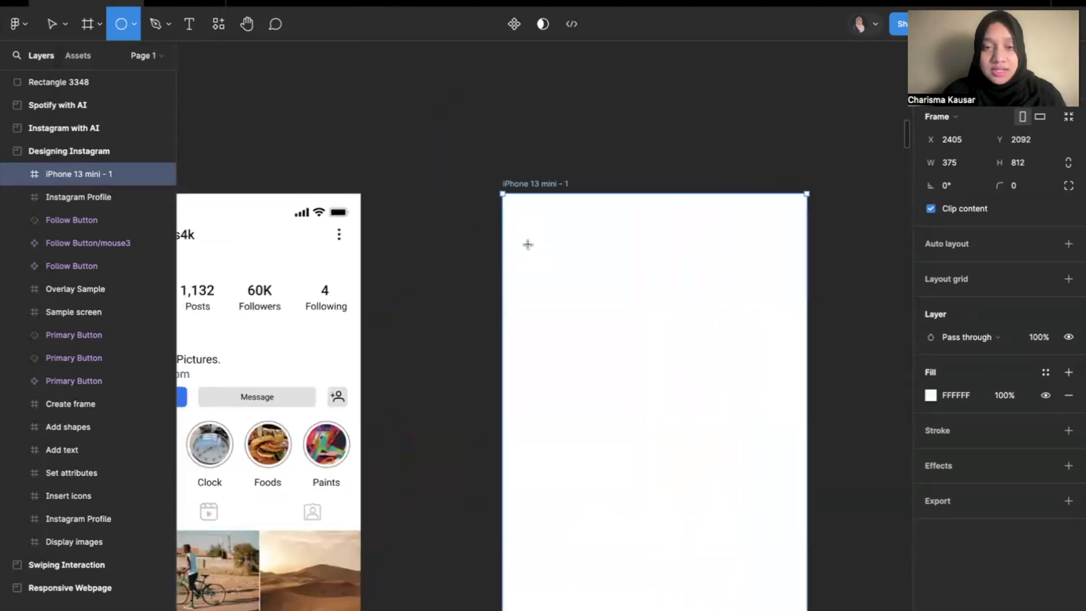
{"action": "left_click_drag", "start_coordinate": [528, 245], "coordinate": [592, 320]}
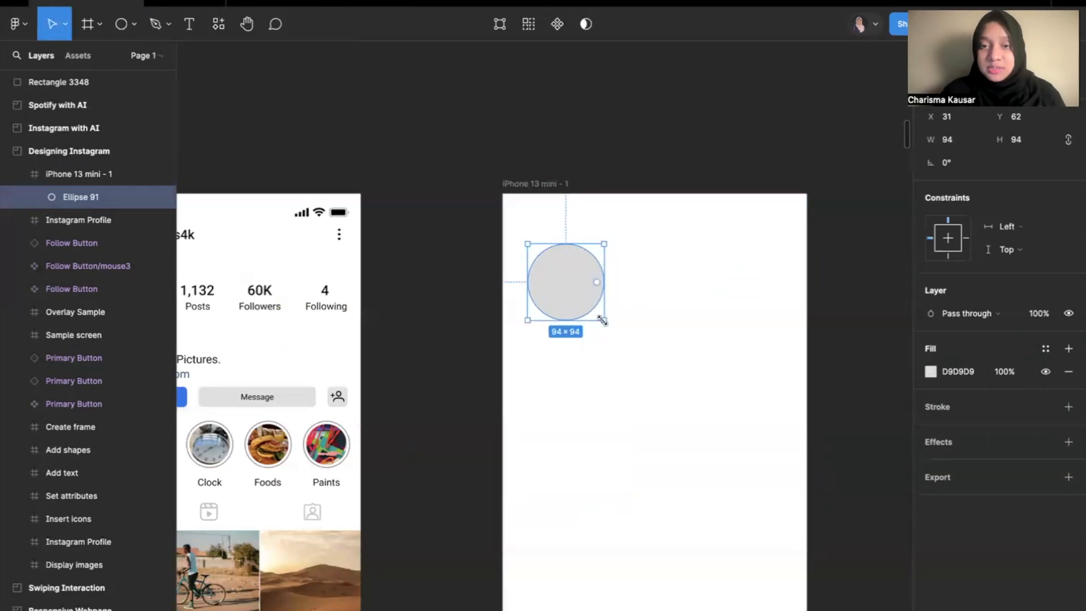
{"action": "left_click_drag", "start_coordinate": [604, 321], "coordinate": [597, 317]}
{"action": "left_click_drag", "start_coordinate": [559, 280], "coordinate": [555, 278]}
{"action": "left_click", "coordinate": [606, 286]}
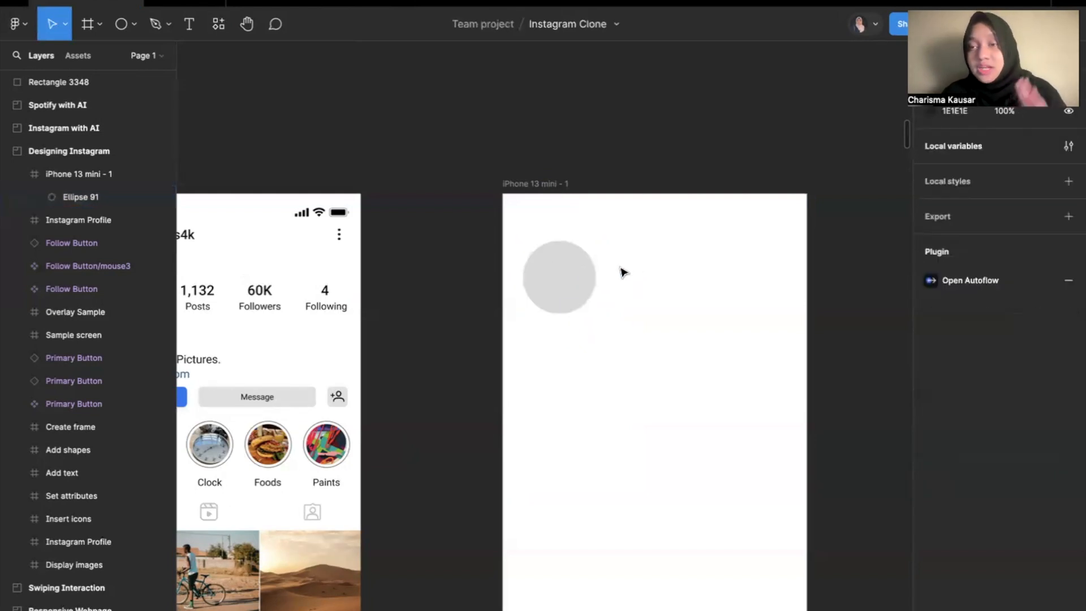
Move the profile picture circle to about X 31, Y 68 in the frame to match the reference layout.
{"action": "scroll", "coordinate": [555, 273], "scroll_direction": "down", "scroll_amount": 2}
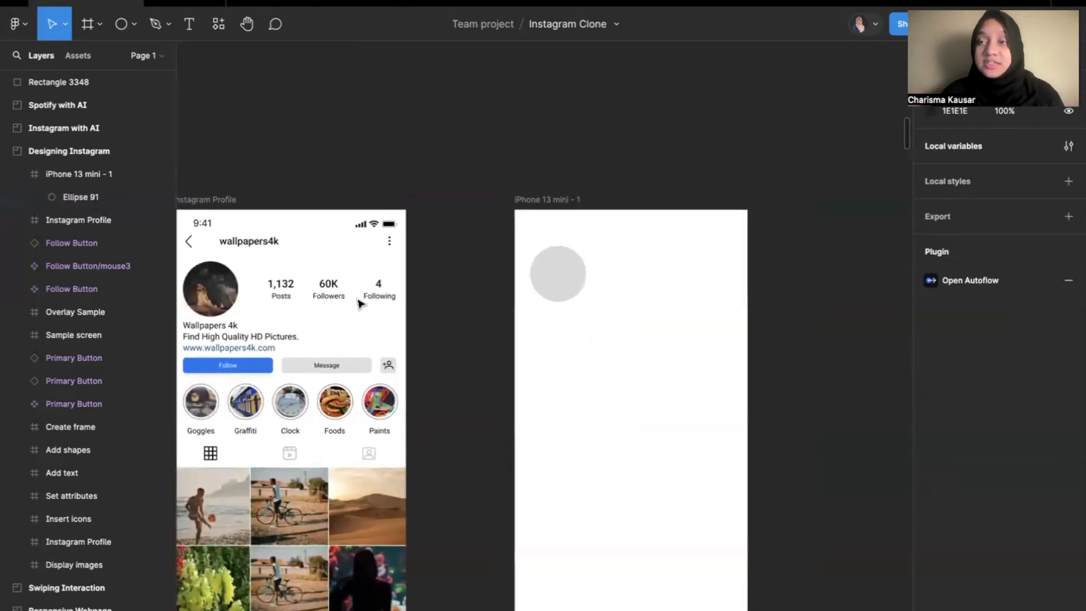
{"action": "left_click", "coordinate": [537, 276]}
{"action": "left_click_drag", "start_coordinate": [552, 275], "coordinate": [557, 279]}
{"action": "left_click_drag", "start_coordinate": [555, 281], "coordinate": [554, 281]}
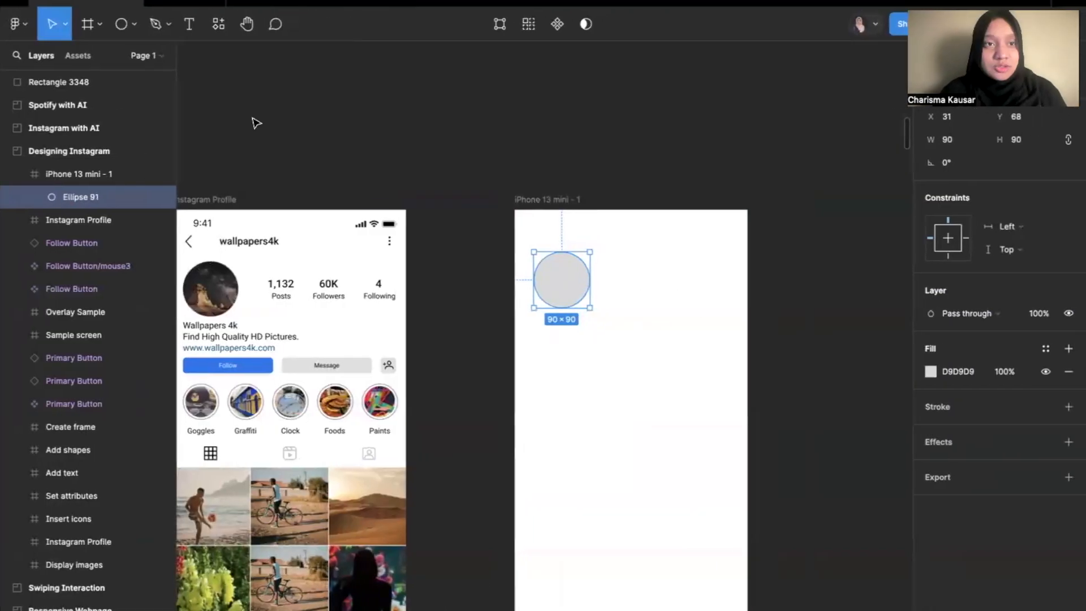
Draw a story highlight circle of about 50 × 50 below the profile picture circle, at about X 37, Y 235.
{"action": "left_click", "coordinate": [134, 24]}
{"action": "left_click", "coordinate": [116, 111]}
{"action": "scroll", "coordinate": [770, 497], "scroll_direction": "up", "scroll_amount": 3}
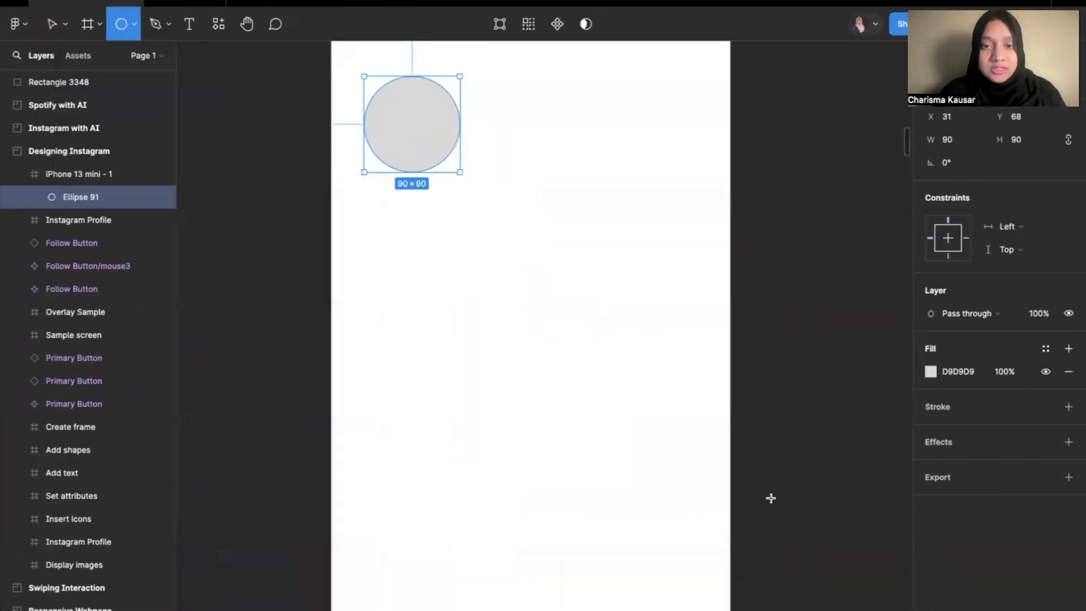
{"action": "left_click_drag", "start_coordinate": [369, 254], "coordinate": [424, 307]}
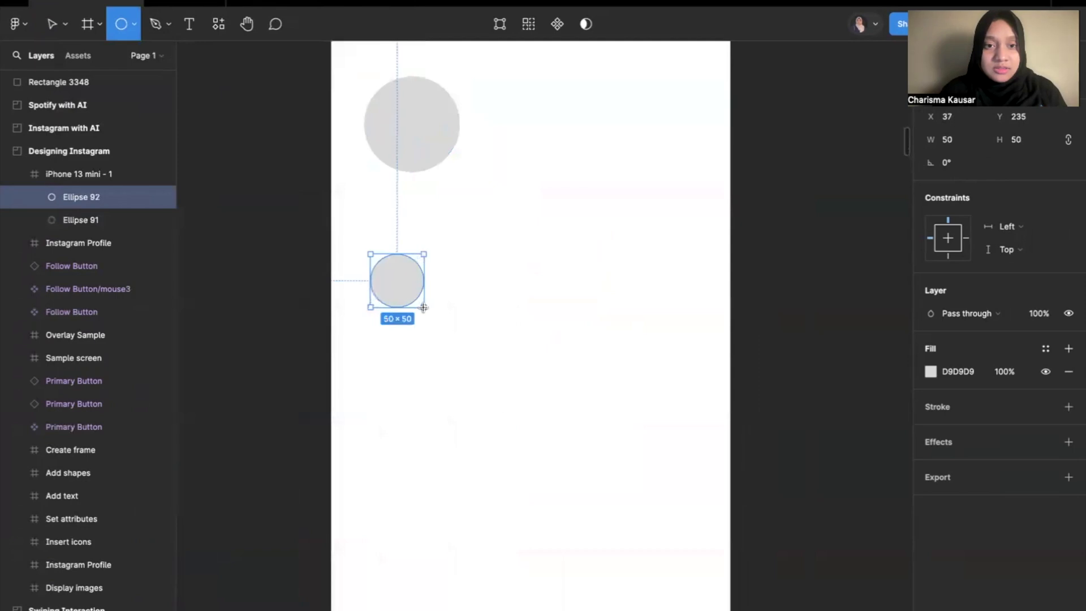
{"action": "left_click", "coordinate": [485, 284]}
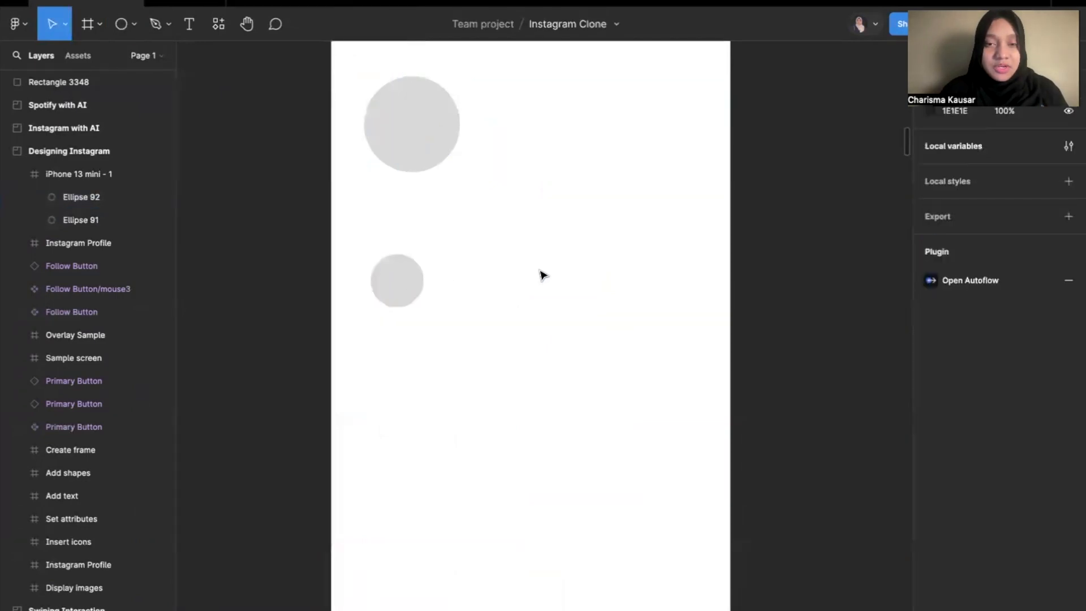
Duplicate the 50 × 50 story circle three times and line the copies up in a row to its right at Y 235.
{"action": "left_click", "coordinate": [419, 279]}
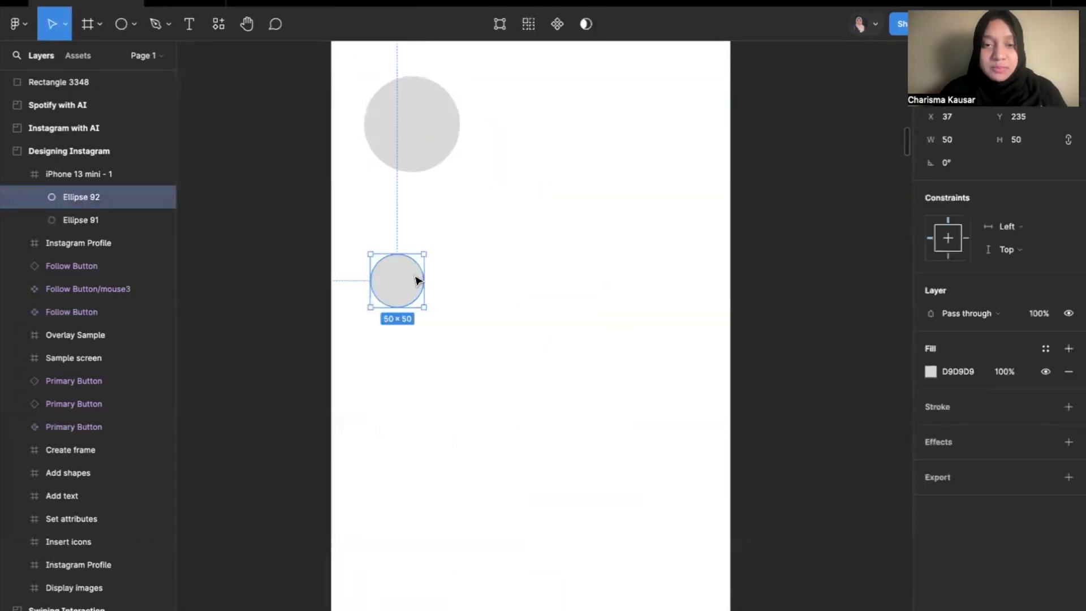
{"action": "left_click", "coordinate": [478, 279]}
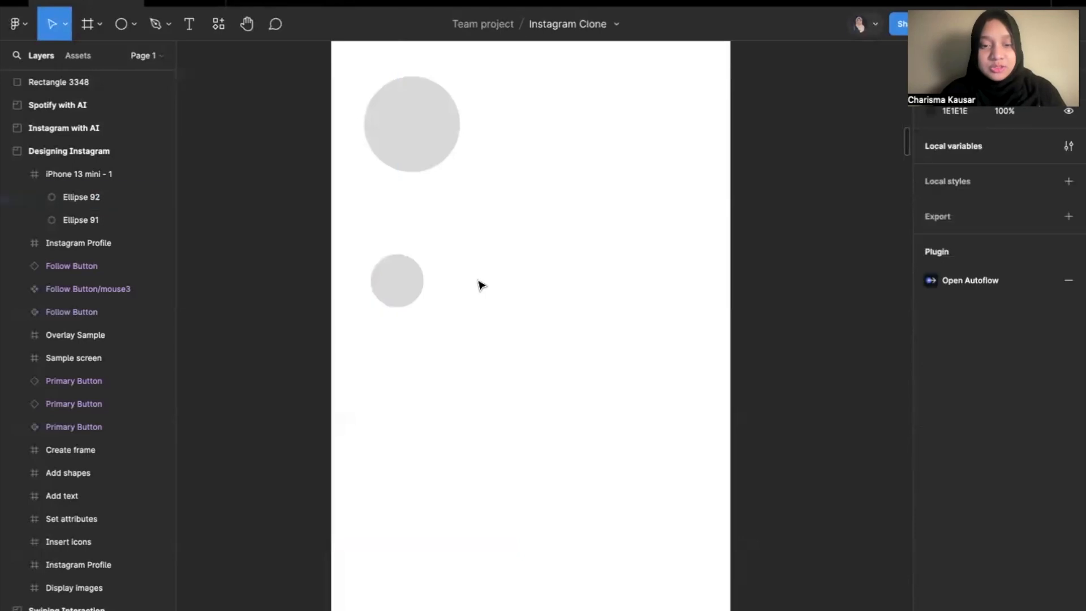
{"action": "key", "text": "ctrl+v"}
{"action": "left_click_drag", "start_coordinate": [390, 278], "coordinate": [521, 288]}
{"action": "key", "text": "ctrl+v"}
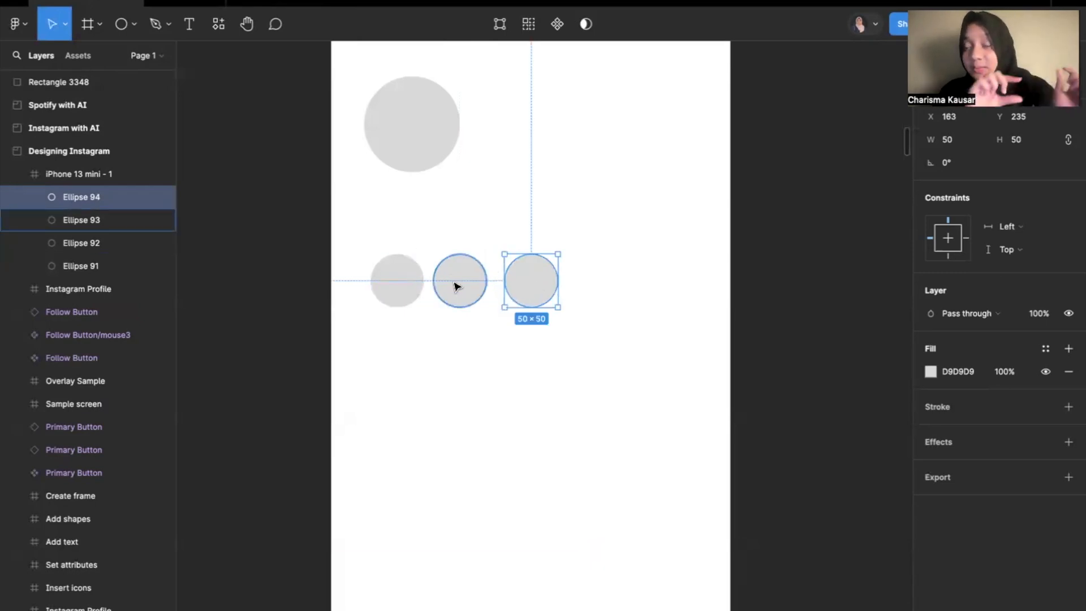
{"action": "key", "text": "ctrl+v"}
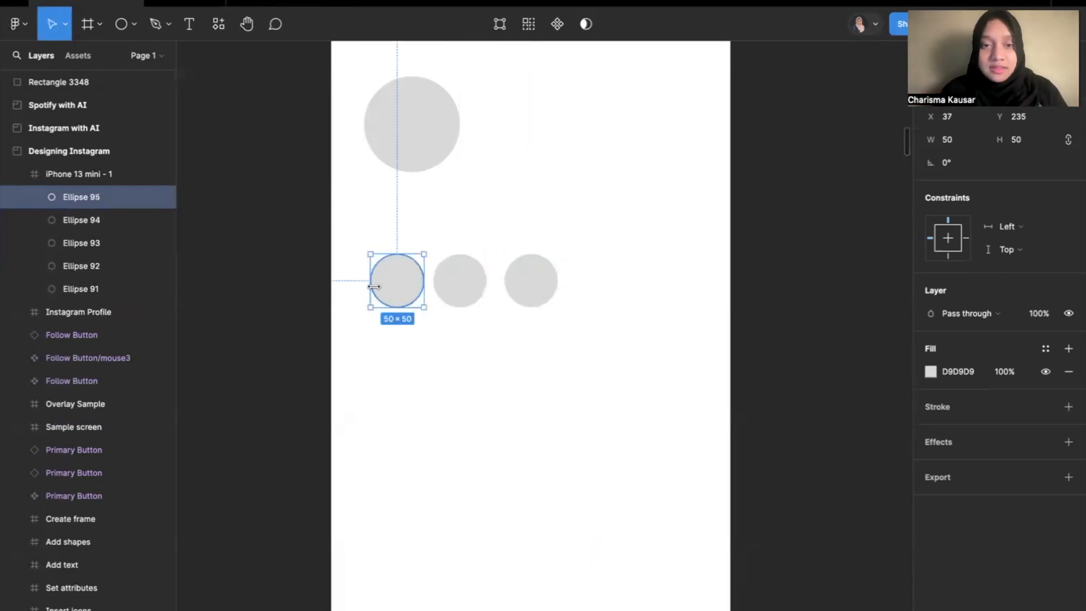
{"action": "left_click_drag", "start_coordinate": [388, 288], "coordinate": [590, 289]}
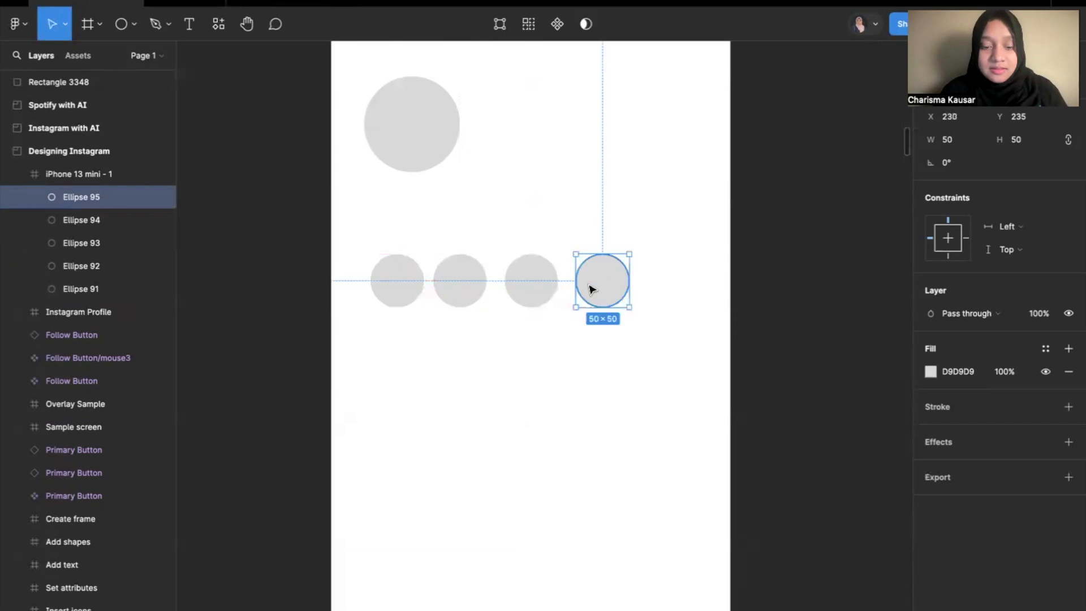
Duplicate the 50 × 50 story circle once more and place the copy as the fifth in the row.
{"action": "key", "text": "ctrl+v"}
{"action": "left_click_drag", "start_coordinate": [393, 284], "coordinate": [673, 284]}
{"action": "left_click", "coordinate": [606, 402]}
{"action": "scroll", "coordinate": [606, 402], "scroll_direction": "down", "scroll_amount": 3}
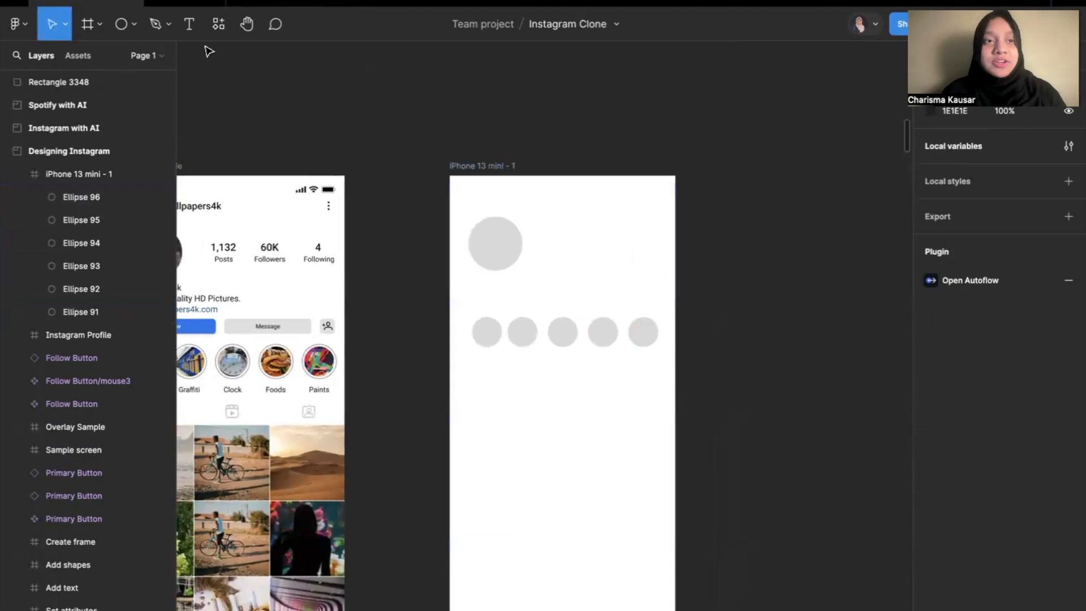
{"action": "left_click", "coordinate": [133, 26]}
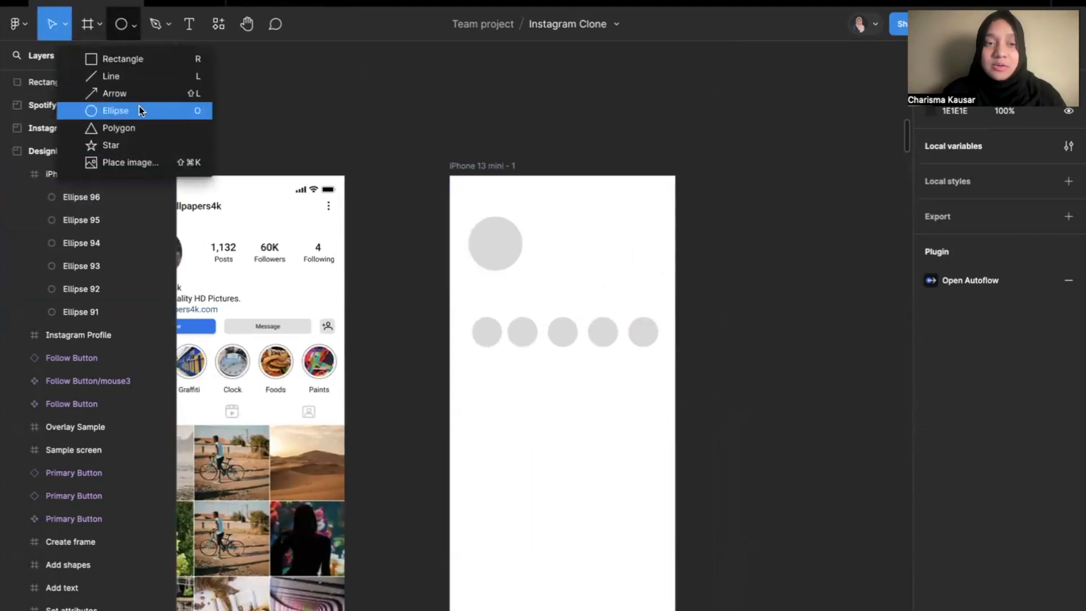
{"action": "left_click", "coordinate": [461, 238]}
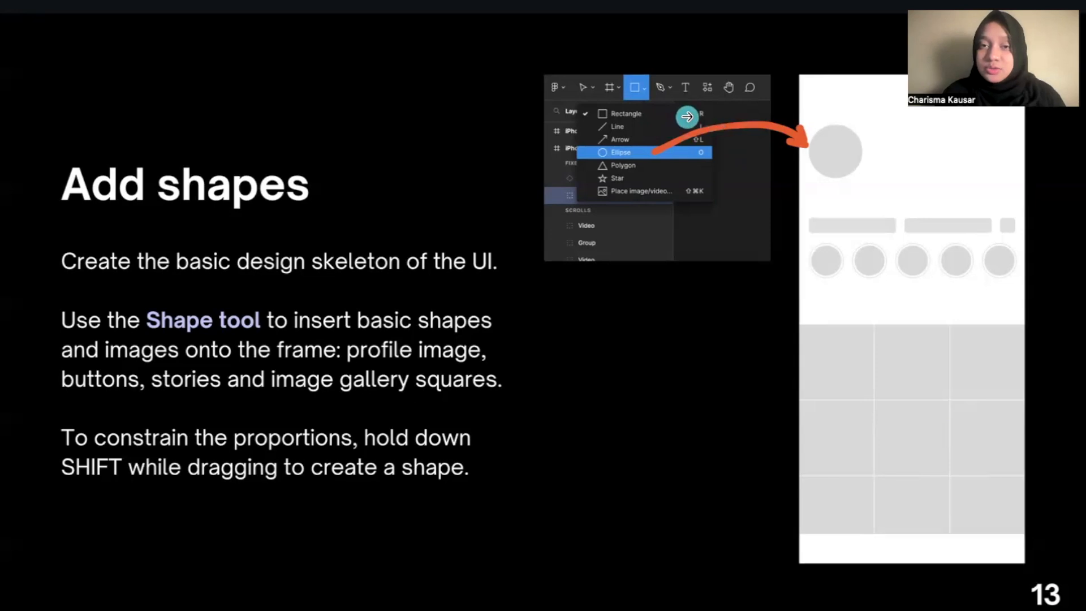
{"action": "key", "text": "ctrl+Right"}
Draw two equal, side-by-side rectangles as button placeholders between the profile picture circle and the story circles.
{"action": "left_click", "coordinate": [135, 25]}
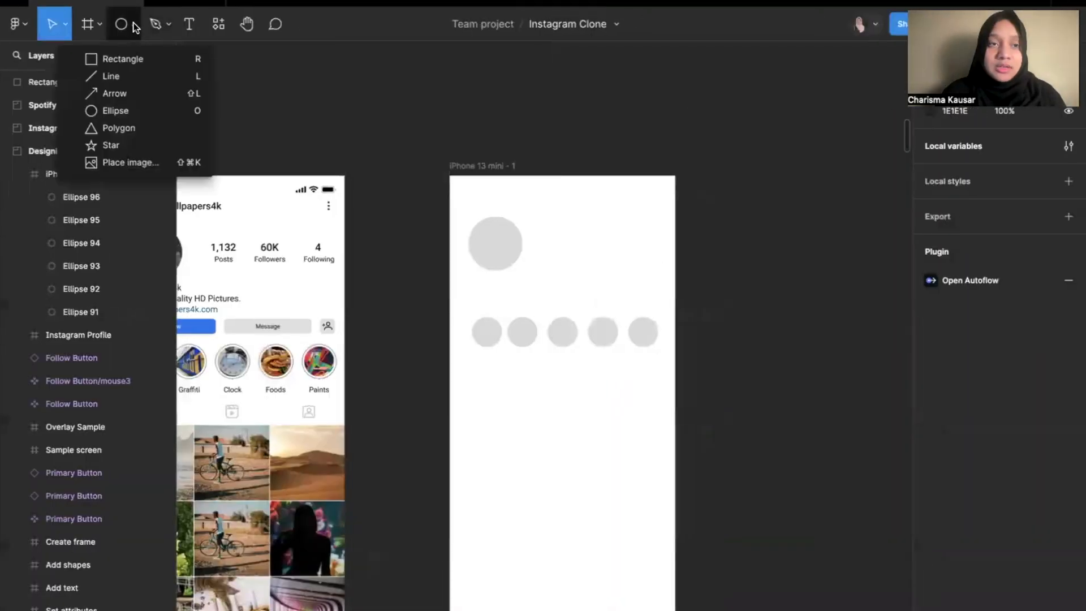
{"action": "left_click", "coordinate": [127, 59]}
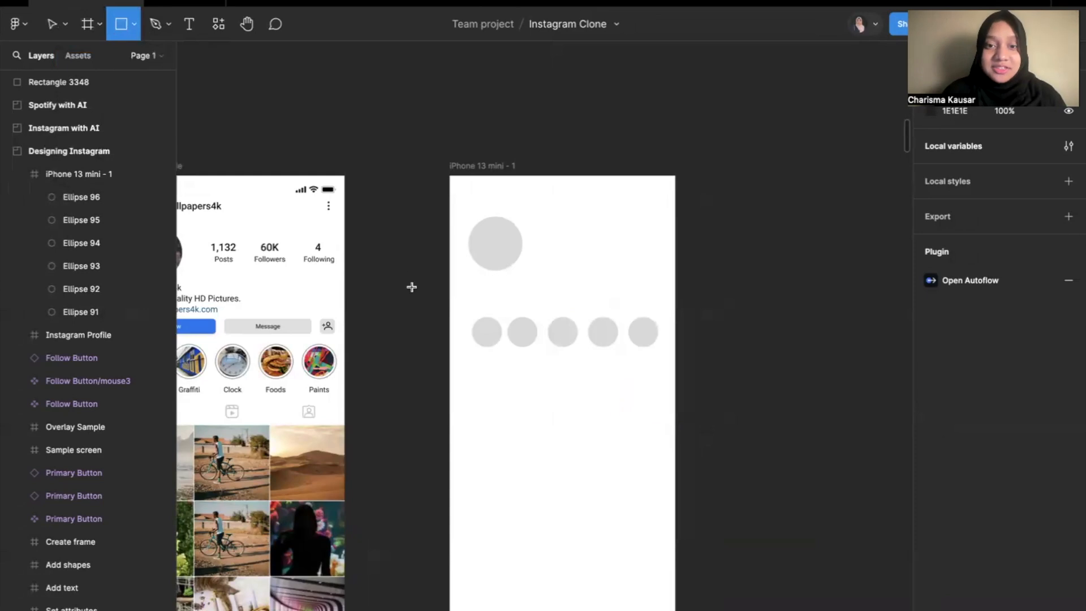
{"action": "scroll", "coordinate": [411, 286], "scroll_direction": "up", "scroll_amount": 3}
{"action": "mouse_move", "coordinate": [497, 285]}
{"action": "left_mouse_down"}
{"action": "mouse_move", "coordinate": [599, 312]}
{"action": "mouse_move", "coordinate": [630, 310]}
{"action": "mouse_move", "coordinate": [572, 296]}
{"action": "mouse_move", "coordinate": [728, 300]}
{"action": "mouse_move", "coordinate": [711, 295]}
{"action": "left_mouse_up"}
{"action": "left_click", "coordinate": [663, 288]}
{"action": "left_click", "coordinate": [599, 286]}
{"action": "left_click", "coordinate": [843, 322]}
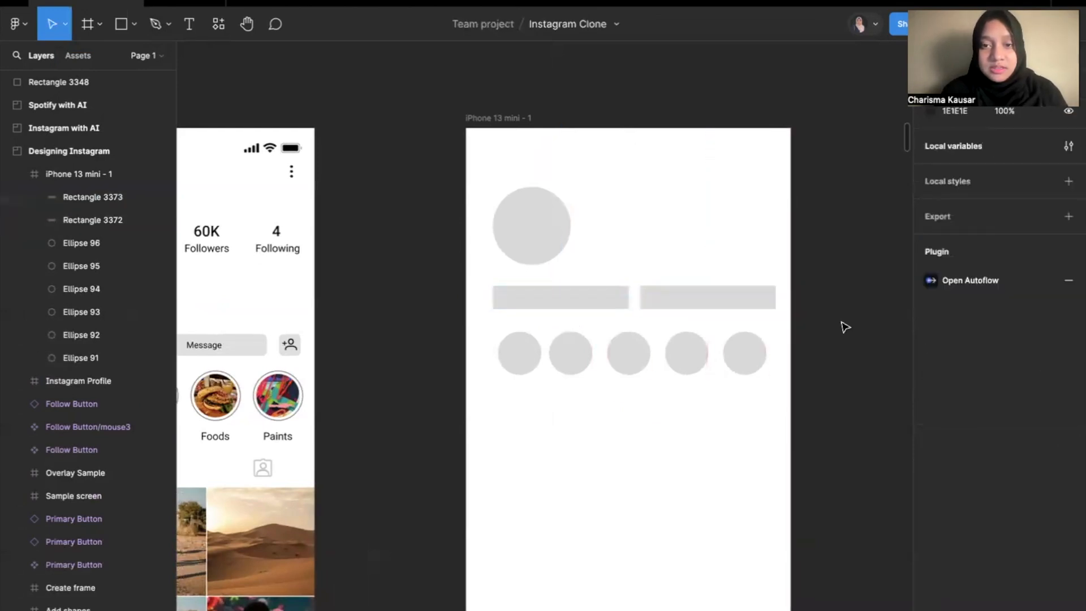
Move the two button rectangles and the row of story circles down together to match the reference layout.
{"action": "scroll", "coordinate": [843, 322], "scroll_direction": "down", "scroll_amount": 5}
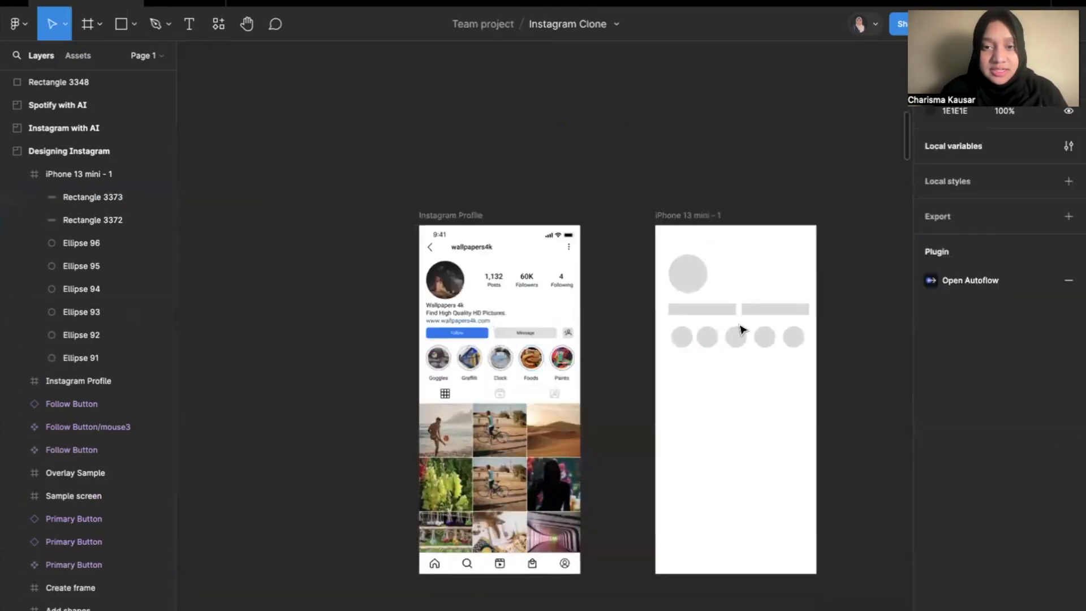
{"action": "scroll", "coordinate": [739, 332], "scroll_direction": "down", "scroll_amount": 2}
{"action": "scroll", "coordinate": [739, 332], "scroll_direction": "left", "scroll_amount": 2}
{"action": "scroll", "coordinate": [742, 330], "scroll_direction": "up", "scroll_amount": 3}
{"action": "scroll", "coordinate": [739, 328], "scroll_direction": "right", "scroll_amount": 1}
{"action": "left_click_drag", "start_coordinate": [624, 301], "coordinate": [861, 209]}
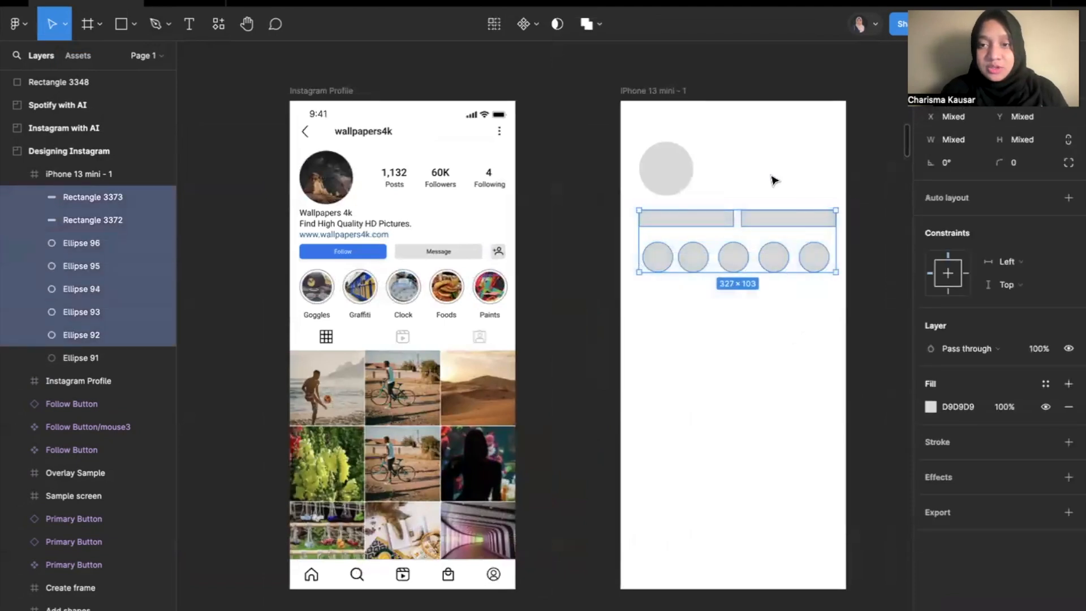
{"action": "left_click", "coordinate": [676, 329]}
{"action": "left_click_drag", "start_coordinate": [569, 314], "coordinate": [791, 264]}
{"action": "left_click", "coordinate": [783, 397]}
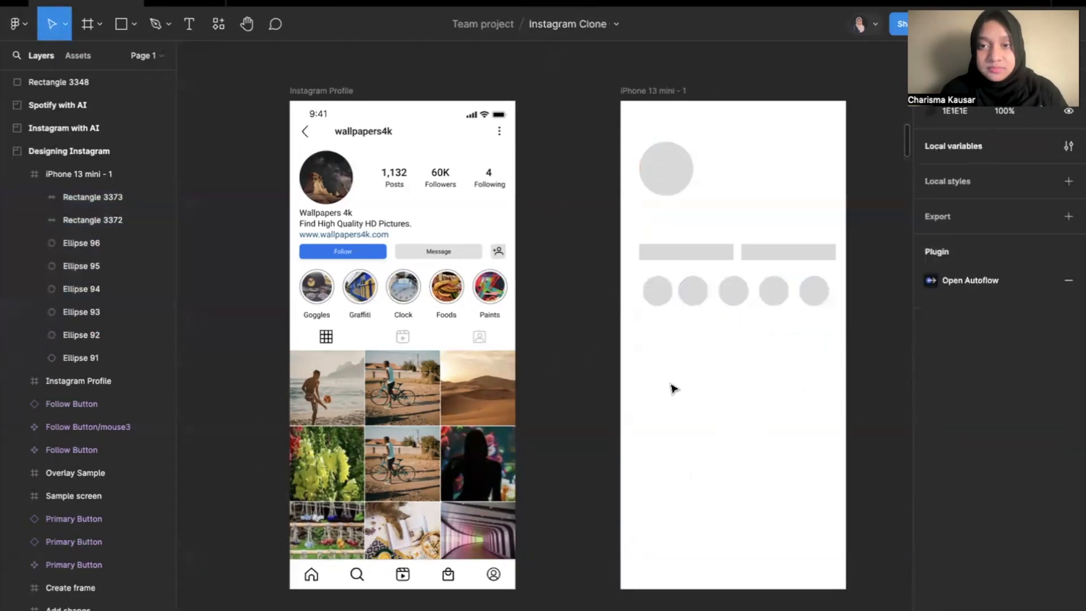
Draw a gallery placeholder square of about 114 × 114 below the story circles, at about X 7, Y 395.
{"action": "scroll", "coordinate": [673, 387], "scroll_direction": "down", "scroll_amount": 3}
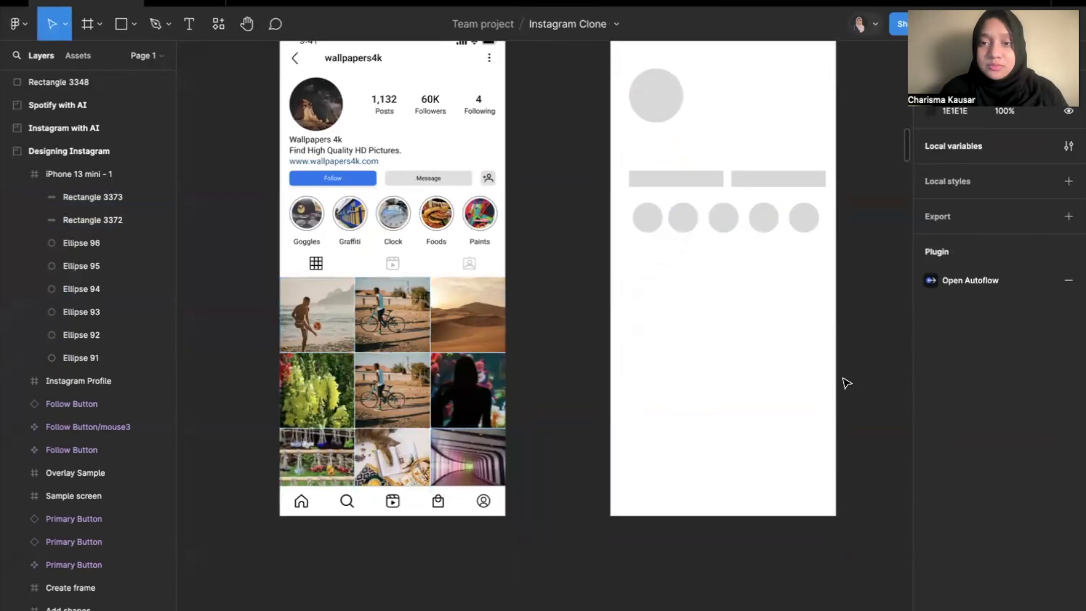
{"action": "left_click", "coordinate": [122, 25]}
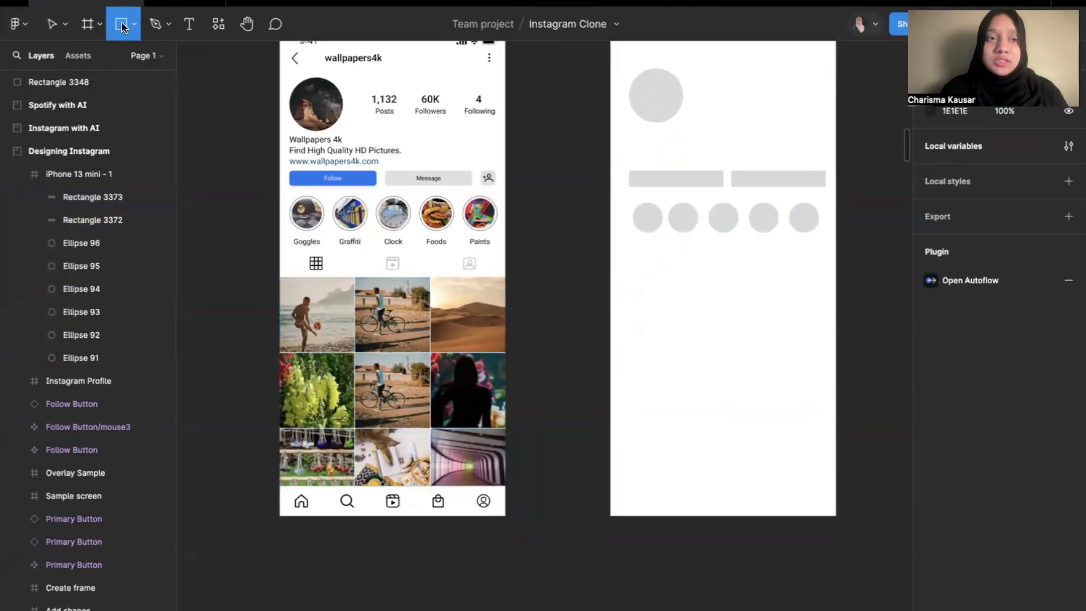
{"action": "left_click", "coordinate": [136, 25]}
{"action": "left_click", "coordinate": [118, 57]}
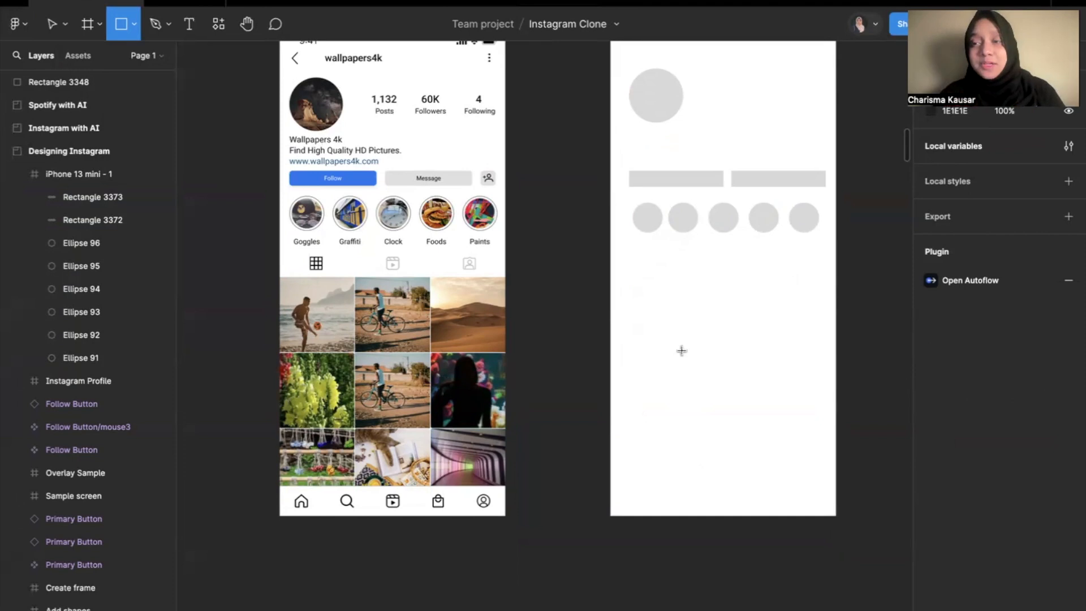
{"action": "left_click_drag", "start_coordinate": [614, 265], "coordinate": [683, 333]}
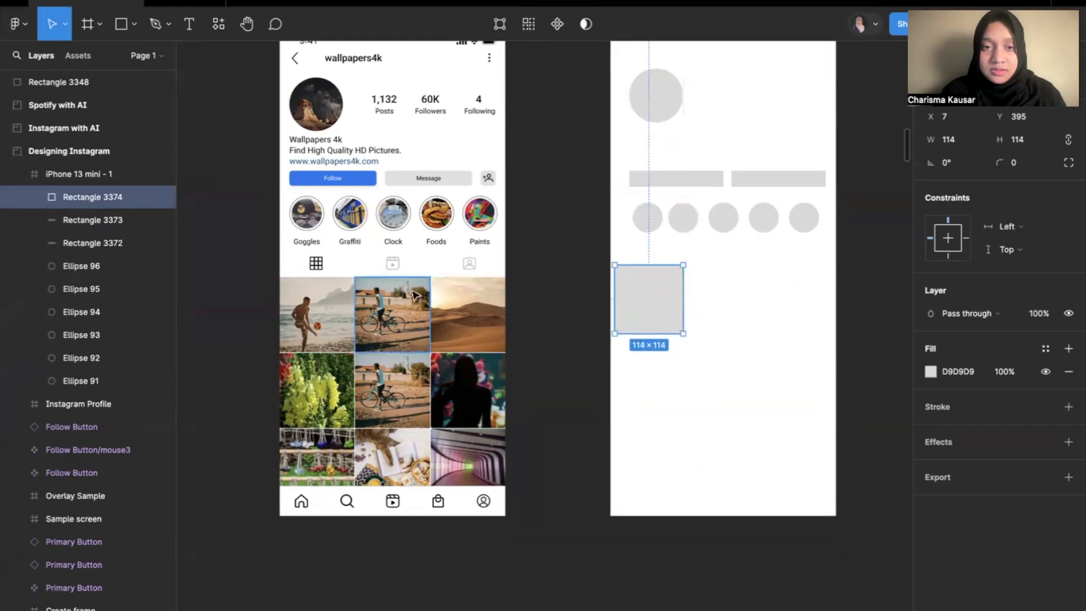
Check the size of the first gallery photo in the reference profile and resize the placeholder square to 124 × 124.
{"action": "left_click", "coordinate": [345, 324]}
{"action": "scroll", "coordinate": [895, 252], "scroll_direction": "up", "scroll_amount": 2}
{"action": "scroll", "coordinate": [895, 253], "scroll_direction": "right", "scroll_amount": 3}
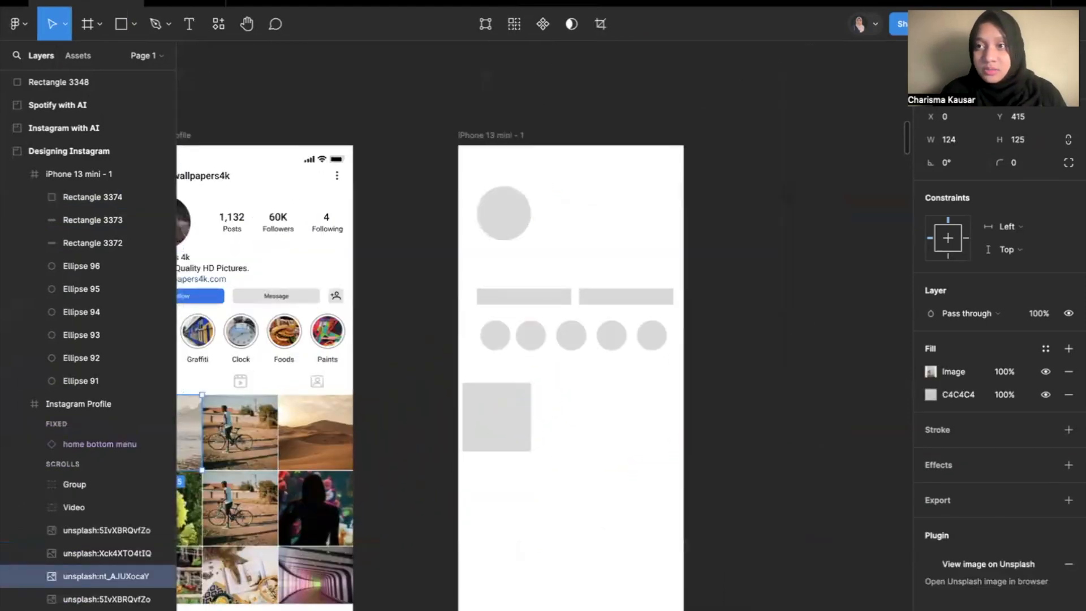
{"action": "scroll", "coordinate": [799, 223], "scroll_direction": "down", "scroll_amount": 2}
{"action": "scroll", "coordinate": [799, 222], "scroll_direction": "left", "scroll_amount": 3}
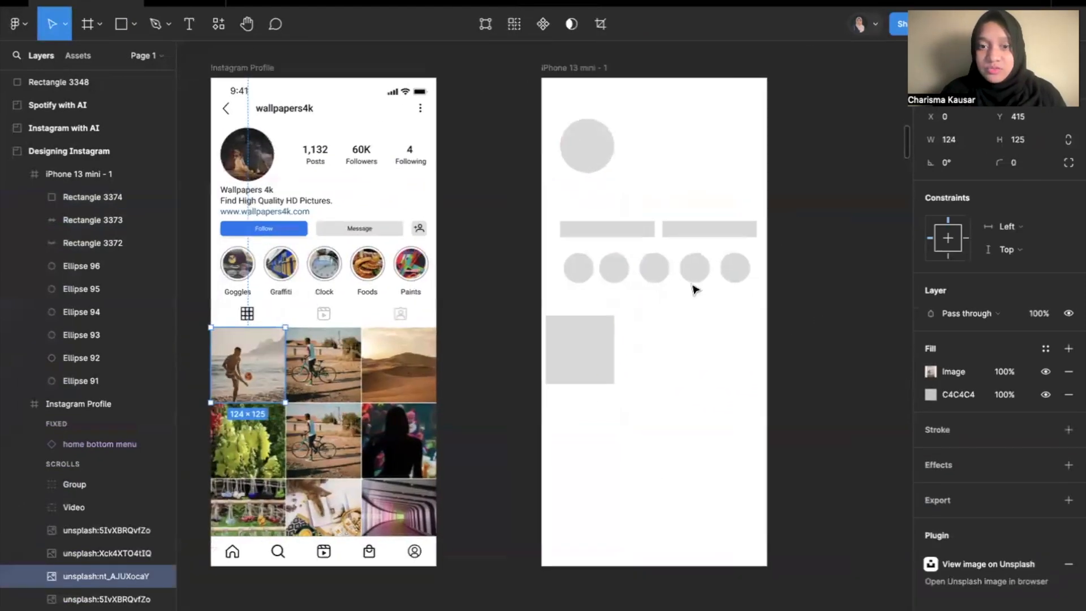
{"action": "left_click", "coordinate": [594, 334]}
{"action": "left_click_drag", "start_coordinate": [612, 385], "coordinate": [619, 390]}
{"action": "scroll", "coordinate": [618, 390], "scroll_direction": "up", "scroll_amount": 4}
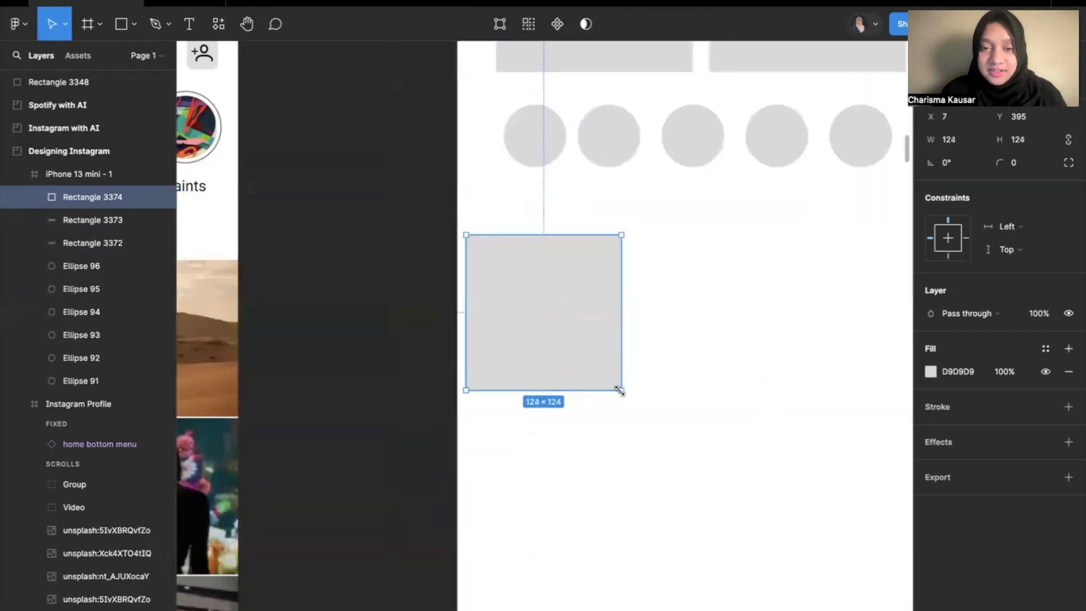
{"action": "left_click", "coordinate": [687, 340]}
Draw a second gallery square of about 126 × 126 to the right of the first one.
{"action": "scroll", "coordinate": [687, 340], "scroll_direction": "down", "scroll_amount": 4}
{"action": "scroll", "coordinate": [687, 341], "scroll_direction": "up", "scroll_amount": 2}
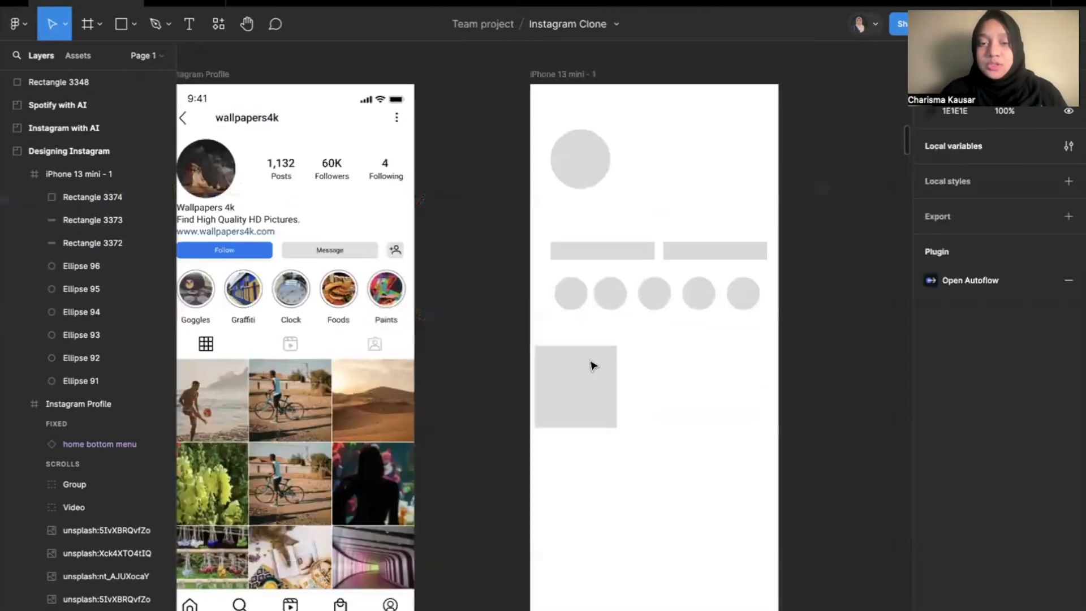
{"action": "left_click", "coordinate": [590, 365]}
{"action": "left_click", "coordinate": [697, 421]}
{"action": "left_click", "coordinate": [122, 26]}
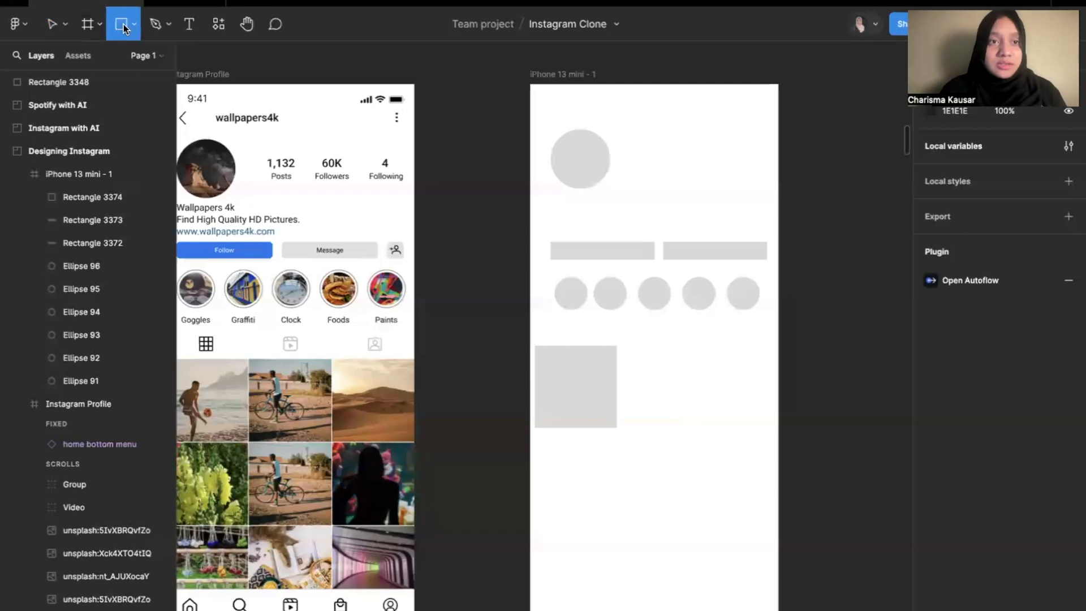
{"action": "left_click", "coordinate": [135, 26]}
{"action": "left_click", "coordinate": [138, 57]}
{"action": "left_click_drag", "start_coordinate": [633, 364], "coordinate": [695, 446]}
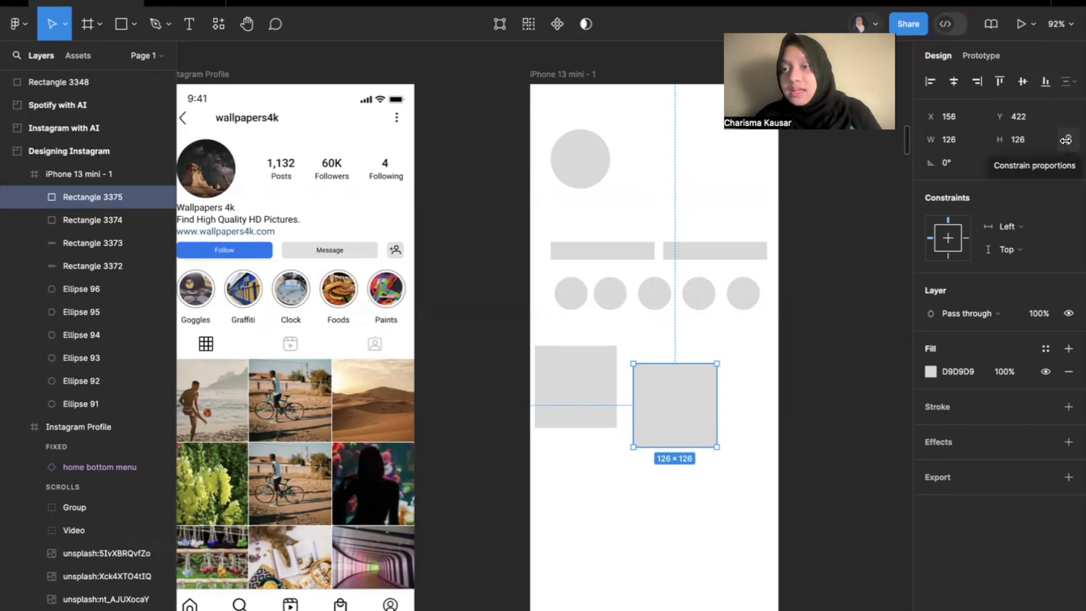
Set the second gallery square's size to 124 × 124.
{"action": "left_click", "coordinate": [977, 143]}
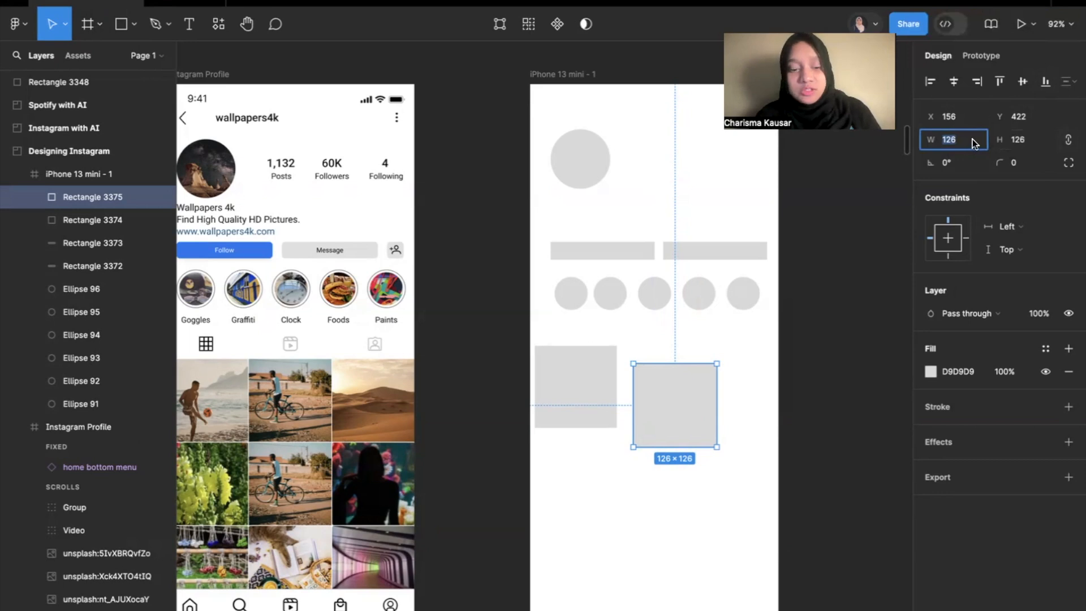
{"action": "key", "text": "Return"}
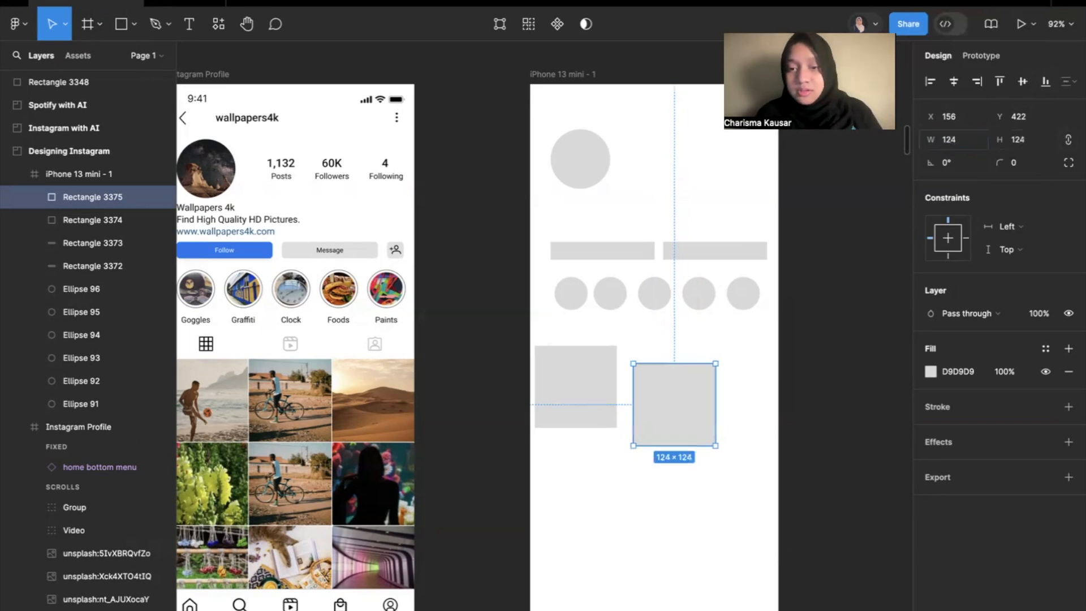
{"action": "left_click", "coordinate": [805, 382]}
Align the second gallery square with the first at Y 395, leaving a gap of 4 between them.
{"action": "scroll", "coordinate": [696, 415], "scroll_direction": "up", "scroll_amount": 5}
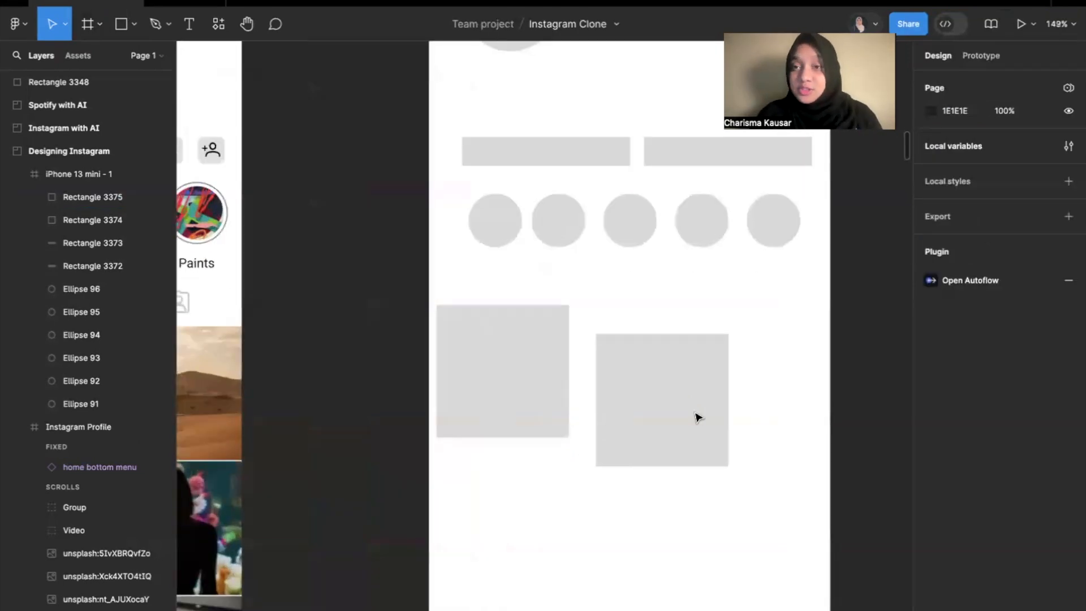
{"action": "left_click_drag", "start_coordinate": [662, 412], "coordinate": [639, 384]}
{"action": "left_click", "coordinate": [633, 479]}
Copy both gallery squares and paste the copies in place over the originals.
{"action": "left_click_drag", "start_coordinate": [678, 467], "coordinate": [475, 348]}
{"action": "key", "text": "ctrl+c"}
{"action": "left_click", "coordinate": [557, 475]}
{"action": "left_click", "coordinate": [611, 380]}
{"action": "key", "text": "ctrl+v"}
{"action": "left_click", "coordinate": [642, 474]}
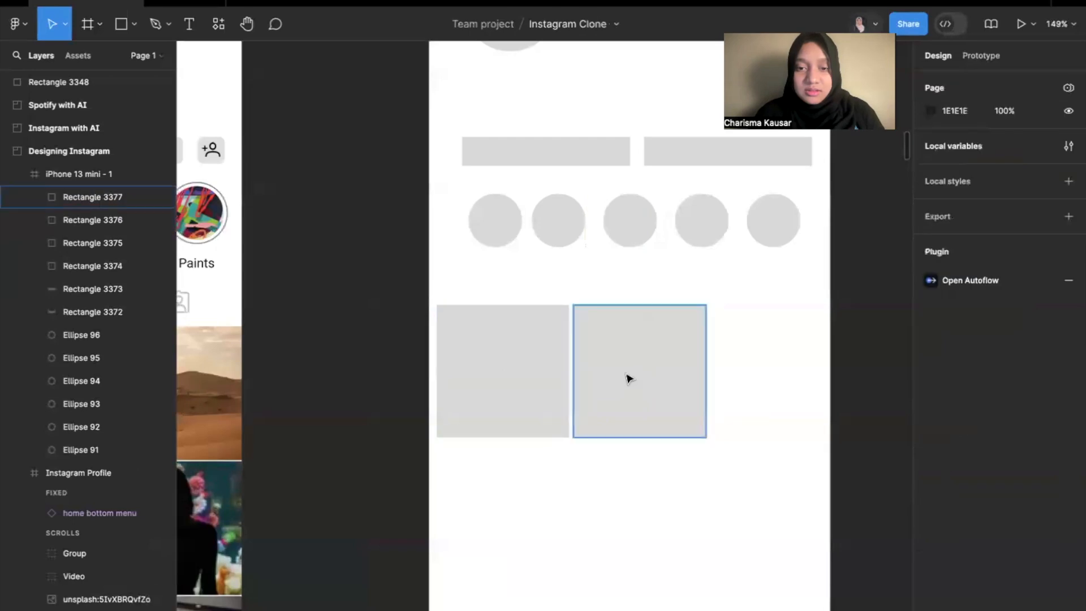
{"action": "left_click", "coordinate": [626, 379]}
{"action": "key", "text": "ctrl+z"}
{"action": "key", "text": "ctrl+z"}
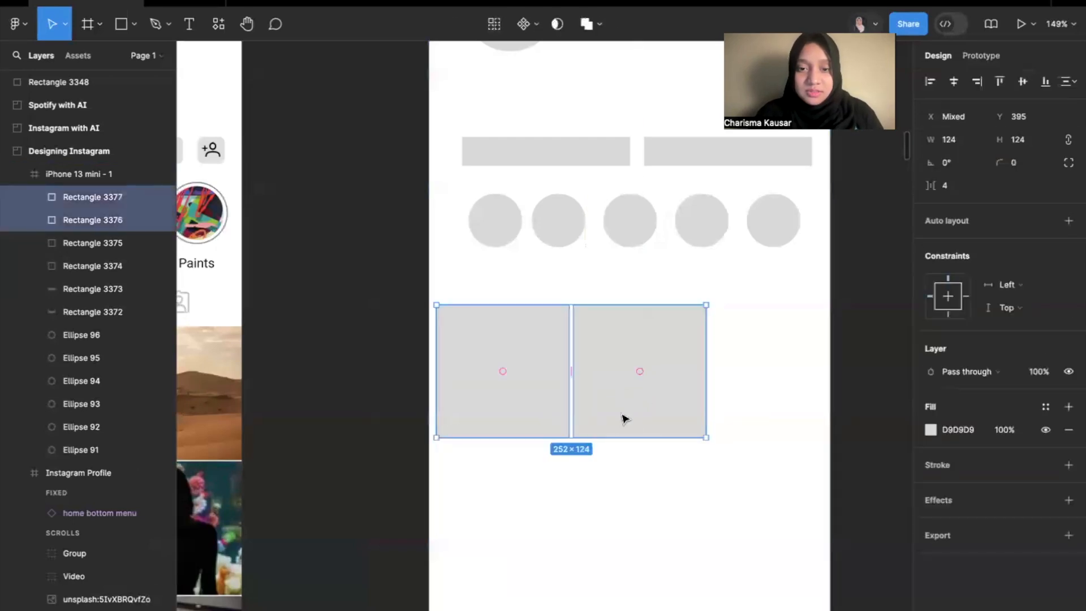
Position the copied squares to form a gallery row of three evenly spaced squares spanning the frame's width.
{"action": "left_click", "coordinate": [654, 501]}
{"action": "left_click", "coordinate": [638, 366]}
{"action": "left_click_drag", "start_coordinate": [637, 366], "coordinate": [758, 349]}
{"action": "left_click", "coordinate": [632, 367]}
{"action": "left_click_drag", "start_coordinate": [632, 366], "coordinate": [791, 421]}
{"action": "key", "text": "ctrl+z"}
{"action": "left_click", "coordinate": [509, 475]}
{"action": "left_click", "coordinate": [764, 499]}
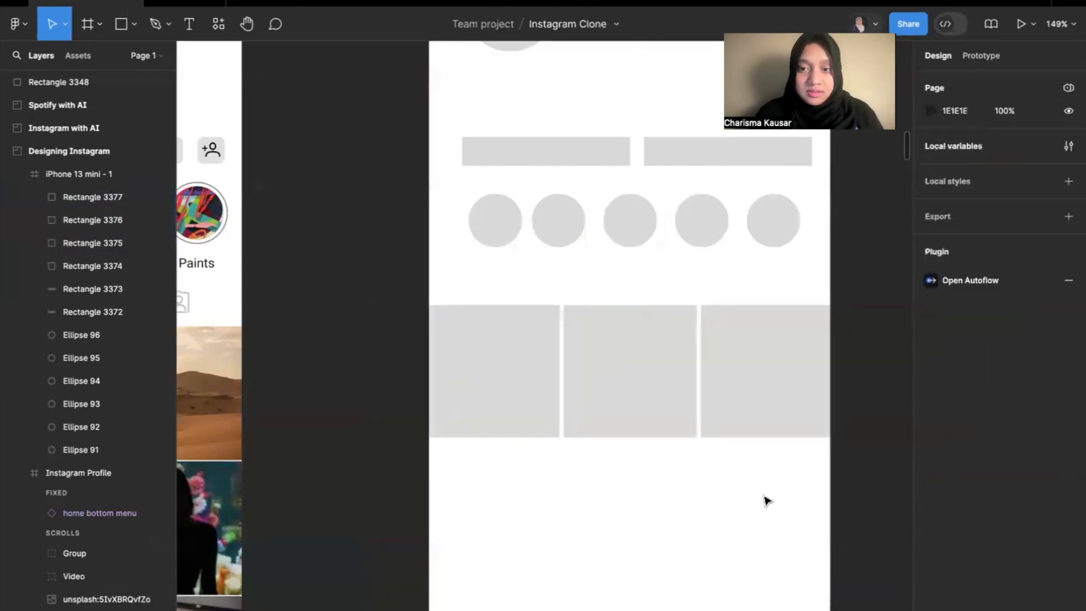
Duplicate the gallery row twice and stack the copies below it to form a 3 × 3 grid.
{"action": "scroll", "coordinate": [764, 500], "scroll_direction": "down", "scroll_amount": 4}
{"action": "scroll", "coordinate": [764, 500], "scroll_direction": "down", "scroll_amount": 2}
{"action": "left_click_drag", "start_coordinate": [522, 385], "coordinate": [714, 493]}
{"action": "key", "text": "ctrl+d"}
{"action": "key", "text": "ctrl+v"}
{"action": "left_click", "coordinate": [803, 443]}
{"action": "key", "text": "shift+1"}
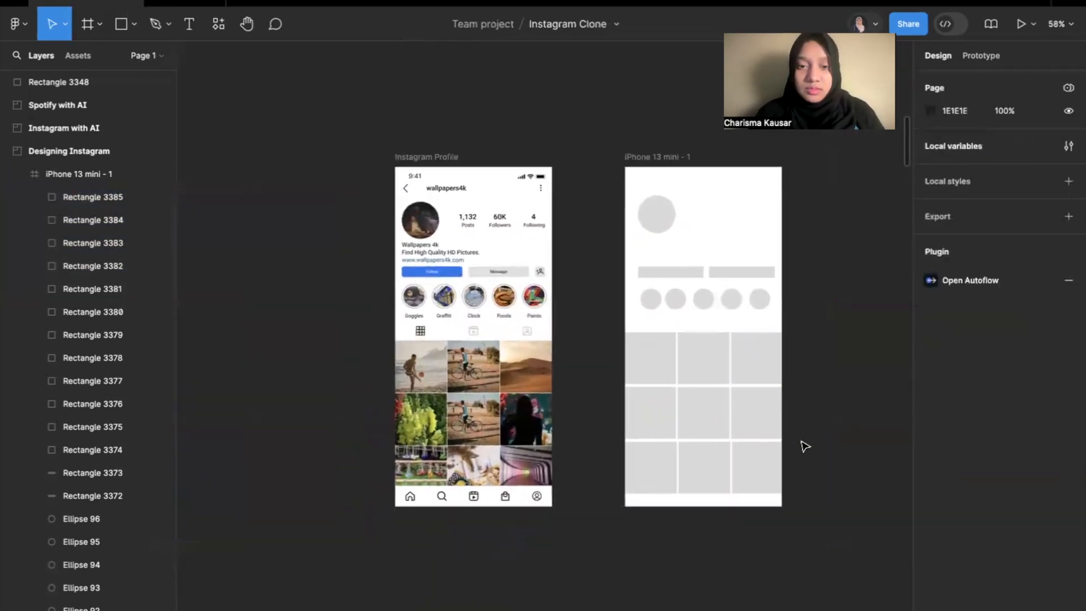
Move the button rectangles, story circles and gallery grid up together to leave more space at the frame's bottom.
{"action": "scroll", "coordinate": [805, 446], "scroll_direction": "up", "scroll_amount": 3}
{"action": "left_click_drag", "start_coordinate": [541, 474], "coordinate": [826, 213]}
{"action": "left_click_drag", "start_coordinate": [714, 388], "coordinate": [715, 390]}
{"action": "left_click", "coordinate": [833, 361]}
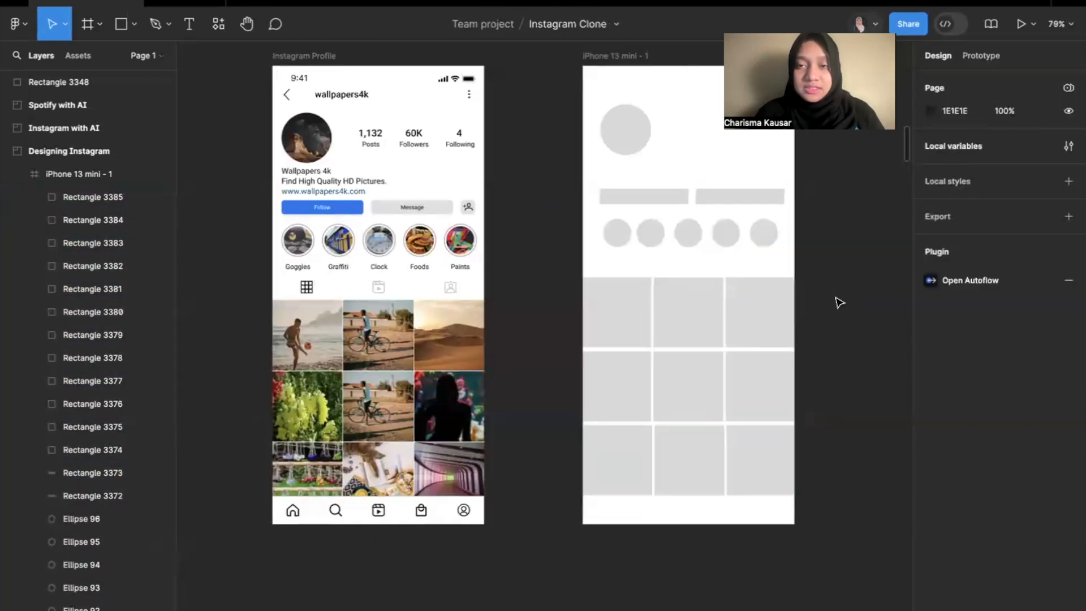
Compare the new frame with the reference Instagram Profile, examining the reference's top header and the size of its bottom menu.
{"action": "scroll", "coordinate": [840, 303], "scroll_direction": "up", "scroll_amount": 3}
{"action": "scroll", "coordinate": [839, 303], "scroll_direction": "right", "scroll_amount": 2}
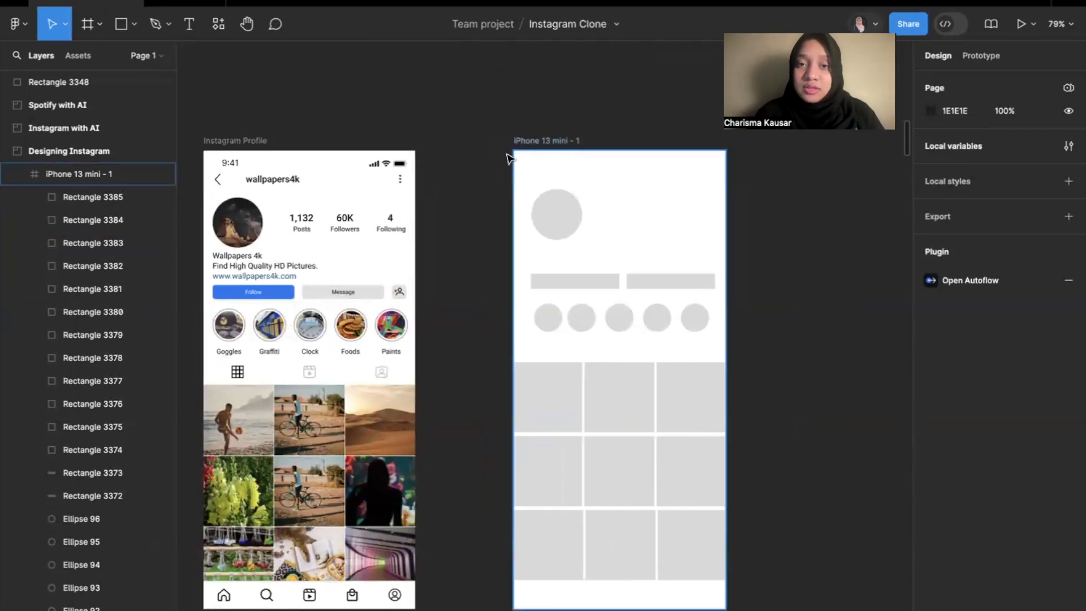
{"action": "scroll", "coordinate": [536, 388], "scroll_direction": "down", "scroll_amount": 1}
{"action": "scroll", "coordinate": [536, 388], "scroll_direction": "right", "scroll_amount": 1}
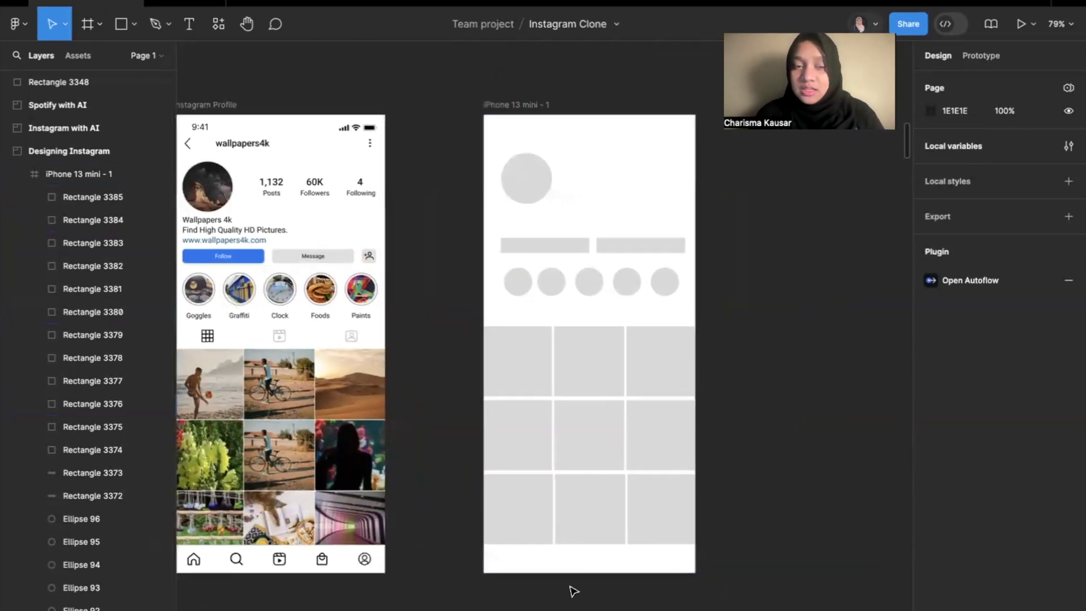
{"action": "scroll", "coordinate": [298, 170], "scroll_direction": "left", "scroll_amount": 2}
{"action": "scroll", "coordinate": [298, 170], "scroll_direction": "up", "scroll_amount": 1}
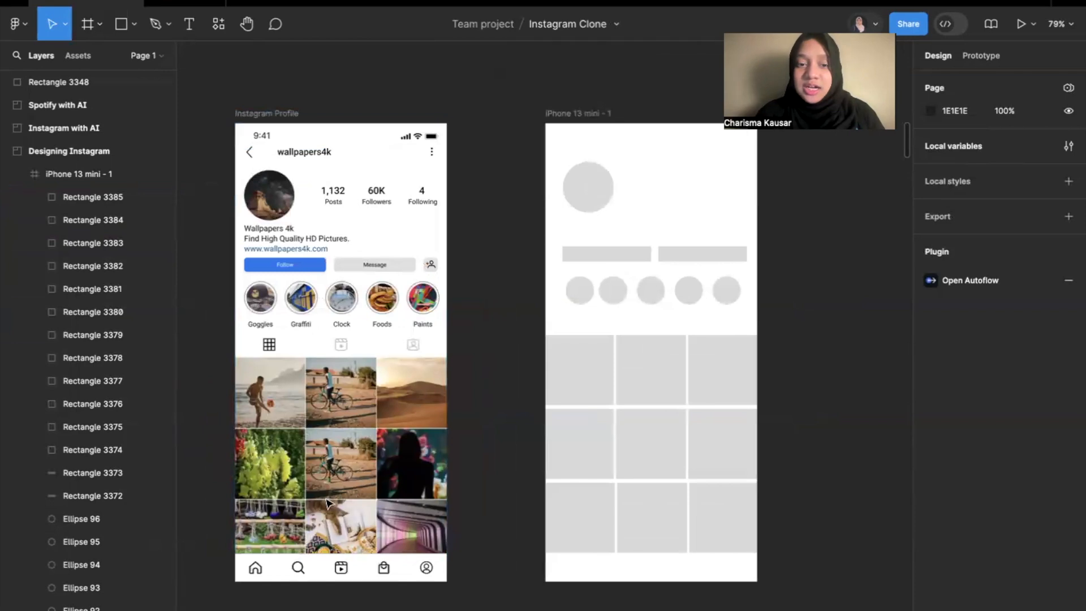
{"action": "scroll", "coordinate": [346, 136], "scroll_direction": "up", "scroll_amount": 3}
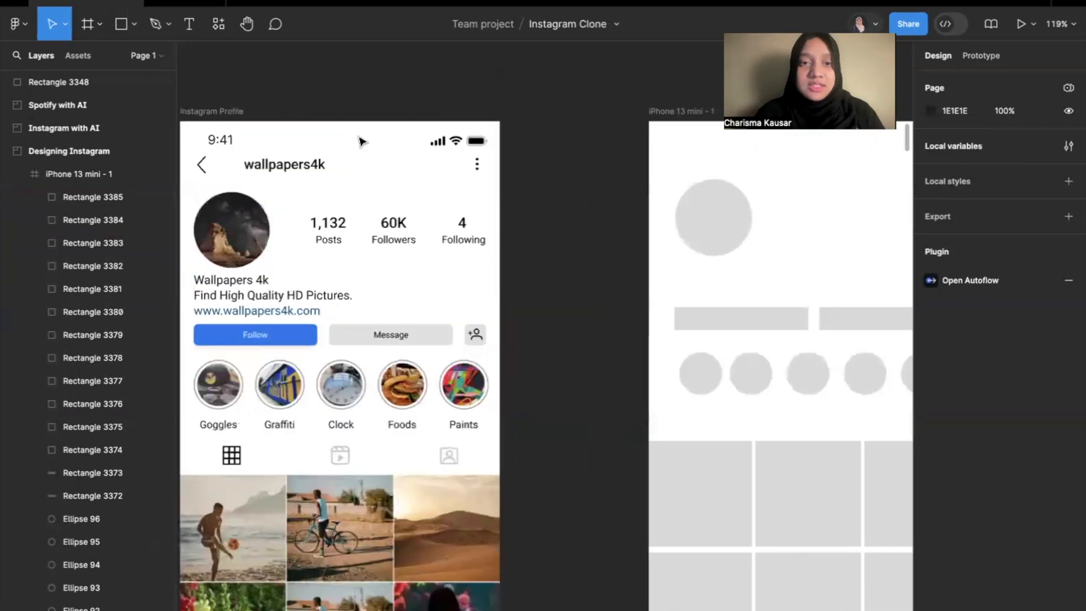
{"action": "left_click", "coordinate": [364, 144]}
{"action": "scroll", "coordinate": [365, 144], "scroll_direction": "down", "scroll_amount": 5}
{"action": "left_click", "coordinate": [451, 358]}
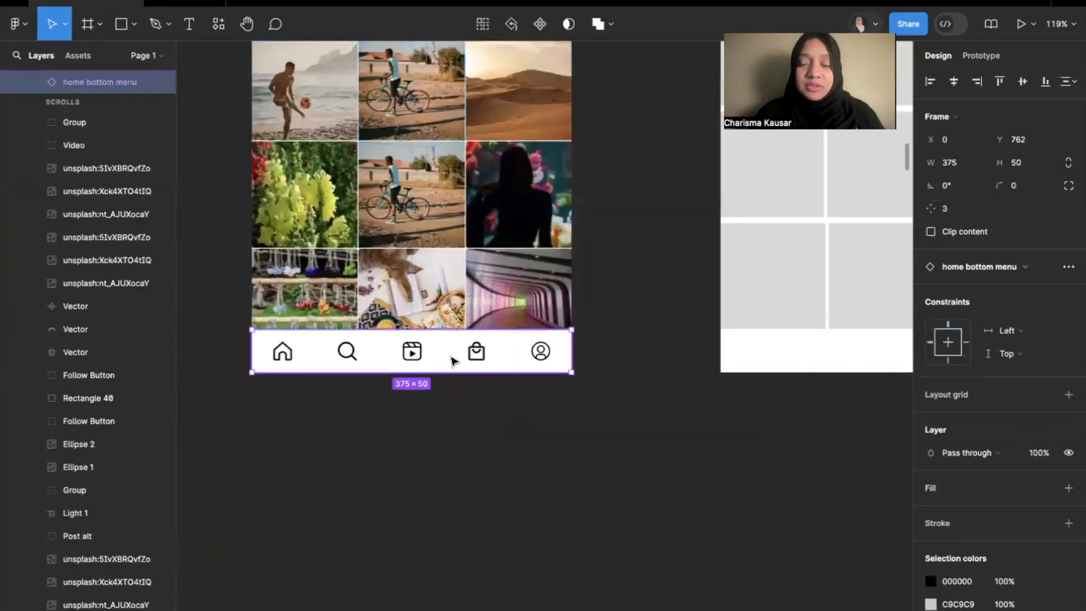
{"action": "scroll", "coordinate": [453, 359], "scroll_direction": "down", "scroll_amount": 3}
{"action": "scroll", "coordinate": [453, 359], "scroll_direction": "up", "scroll_amount": 4}
{"action": "scroll", "coordinate": [453, 360], "scroll_direction": "up", "scroll_amount": 1}
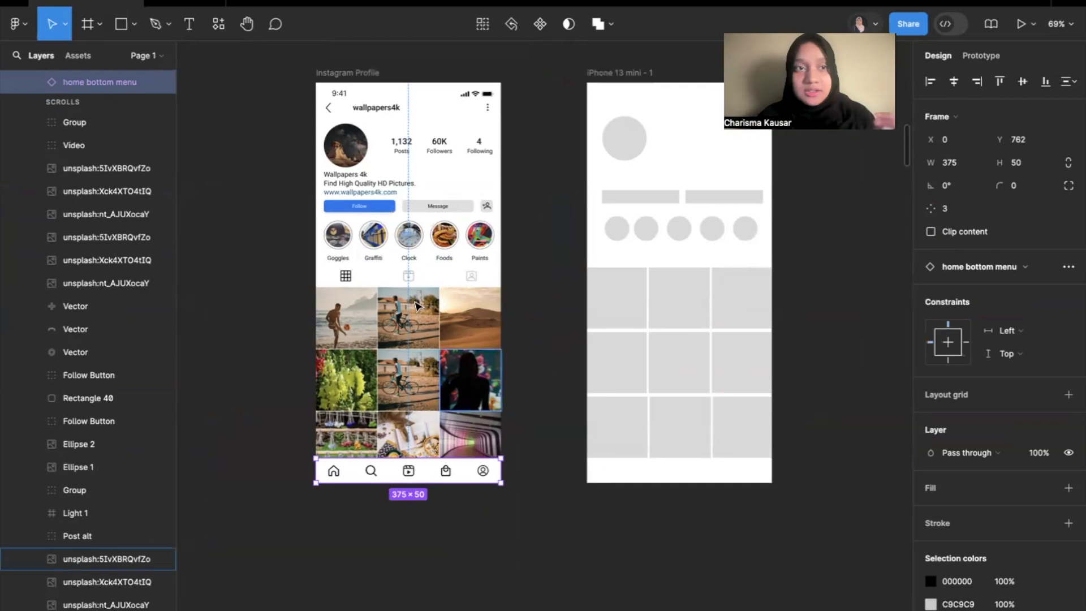
Draw a header placeholder rectangle of about 376 × 40 across the top edge of the iPhone 13 mini frame.
{"action": "left_click", "coordinate": [135, 27]}
{"action": "left_click", "coordinate": [121, 59]}
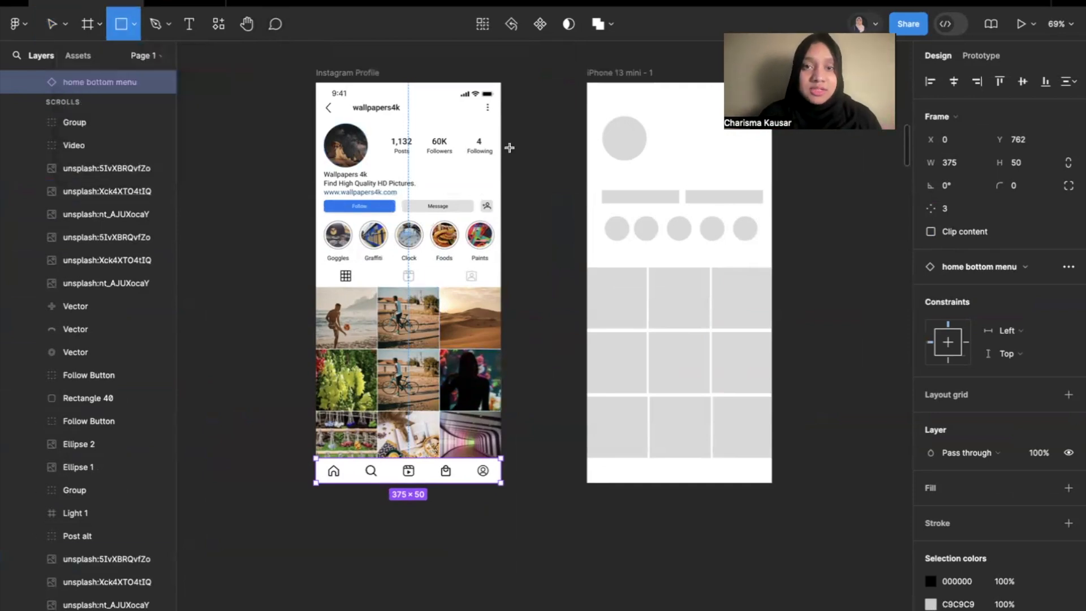
{"action": "scroll", "coordinate": [508, 146], "scroll_direction": "up", "scroll_amount": 3}
{"action": "left_click_drag", "start_coordinate": [427, 182], "coordinate": [664, 157]}
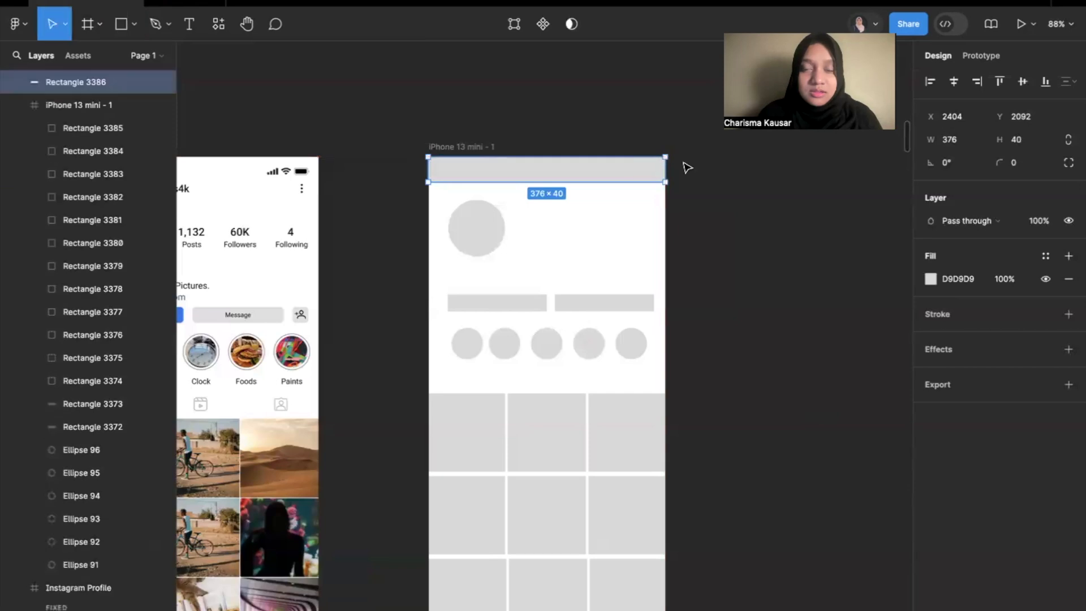
Draw a bottom menu placeholder rectangle across the full width of the iPhone 13 mini frame, below the gallery grid.
{"action": "left_click", "coordinate": [707, 223]}
{"action": "scroll", "coordinate": [706, 224], "scroll_direction": "down", "scroll_amount": 2}
{"action": "scroll", "coordinate": [706, 224], "scroll_direction": "down", "scroll_amount": 3}
{"action": "key", "text": "r"}
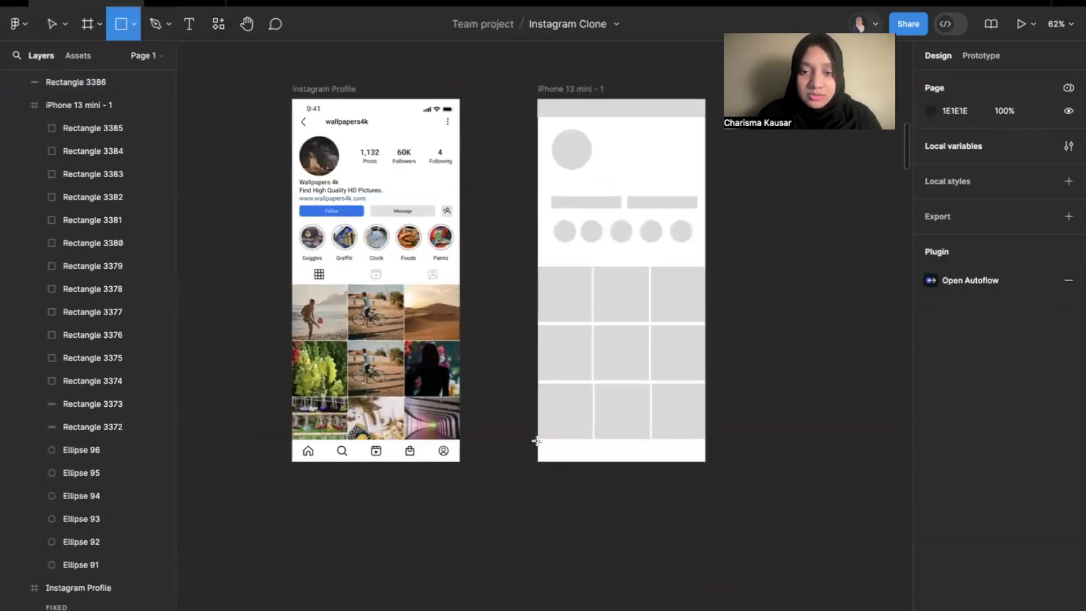
{"action": "left_click_drag", "start_coordinate": [536, 440], "coordinate": [705, 462]}
{"action": "left_click", "coordinate": [739, 463]}
{"action": "scroll", "coordinate": [776, 502], "scroll_direction": "up", "scroll_amount": 2}
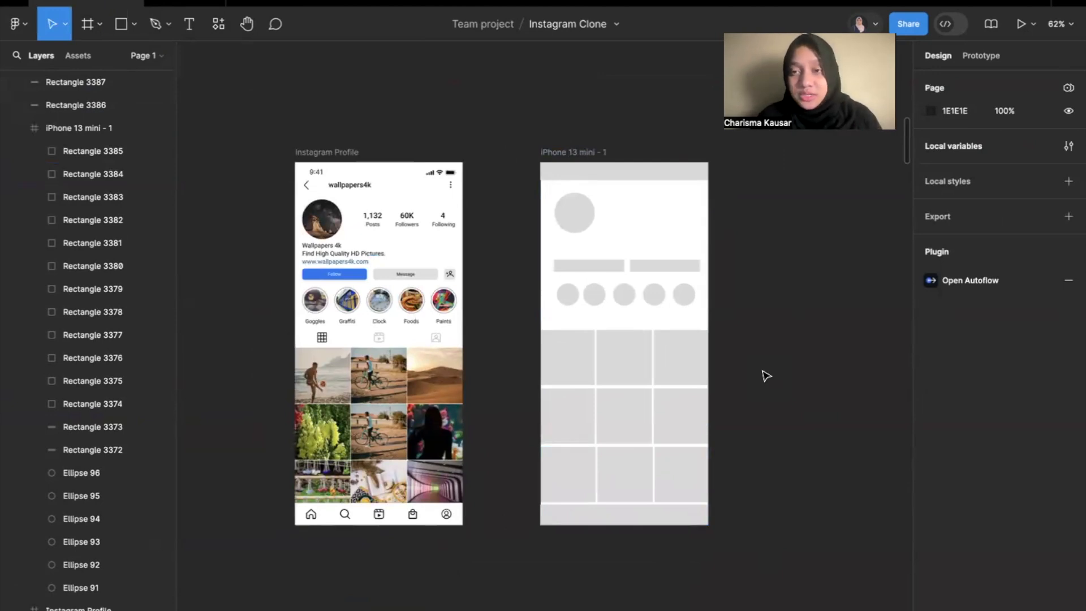
{"action": "key", "text": "ctrl+Left"}
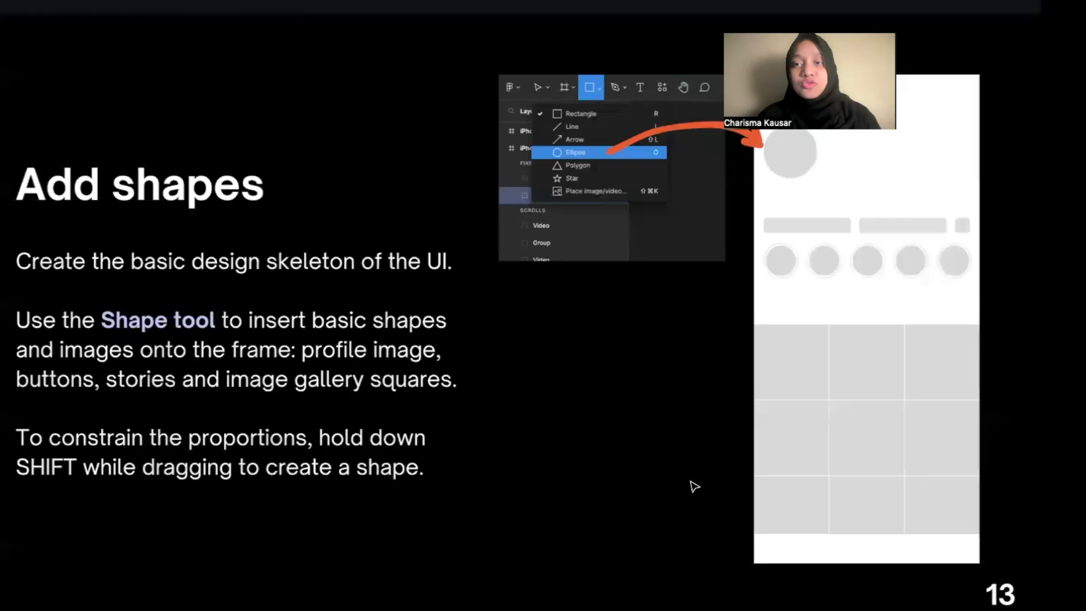
{"action": "left_click", "coordinate": [689, 479]}
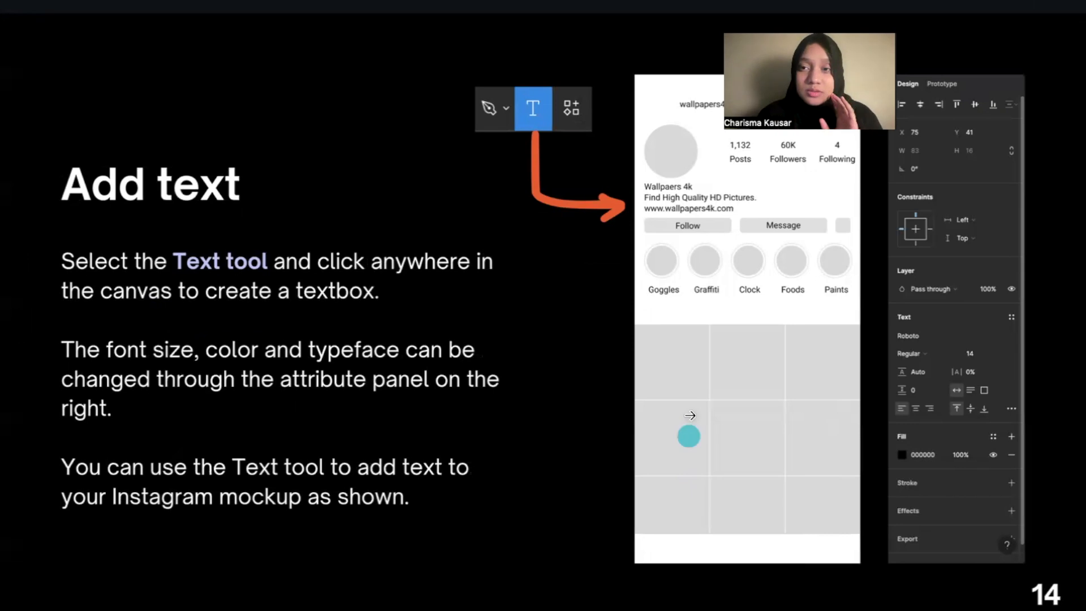
{"action": "left_click_drag", "start_coordinate": [933, 27], "coordinate": [952, 27]}
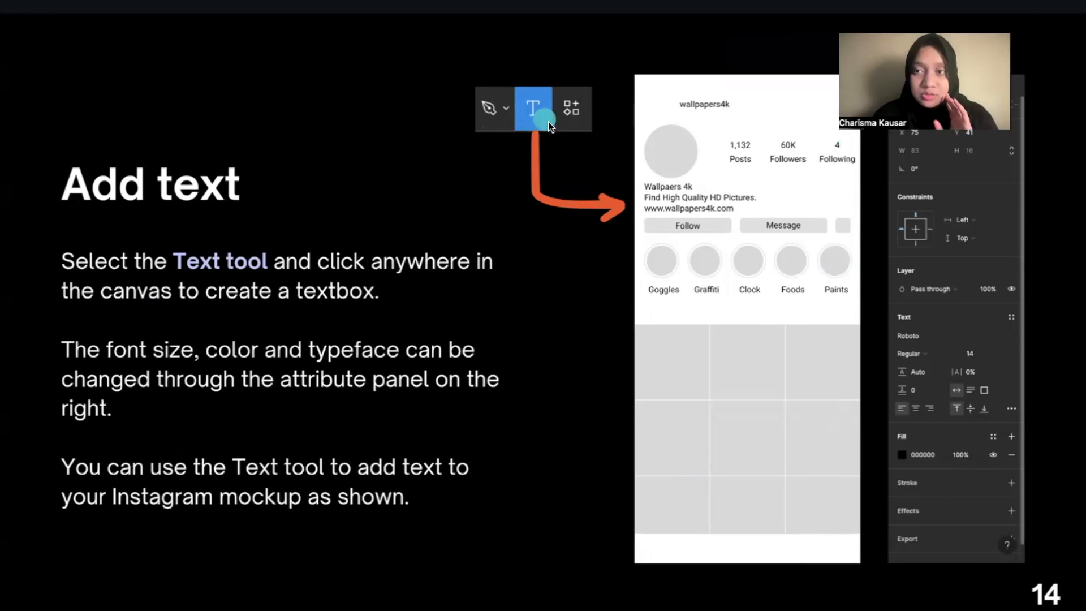
{"action": "key", "text": "ctrl+Right"}
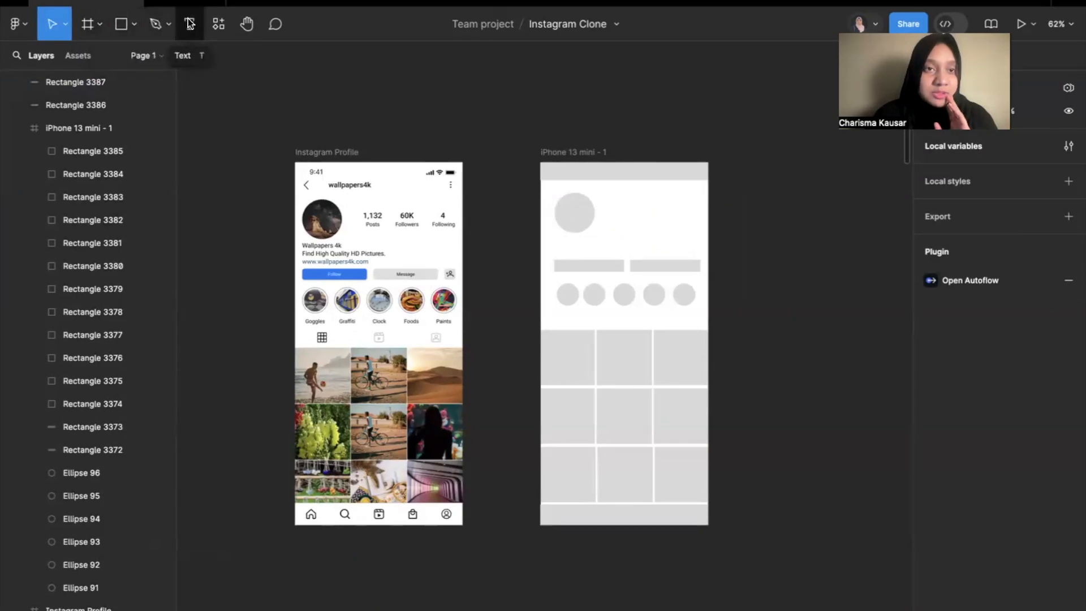
Increase the height of the header placeholder rectangle to about 54.
{"action": "left_click", "coordinate": [191, 21]}
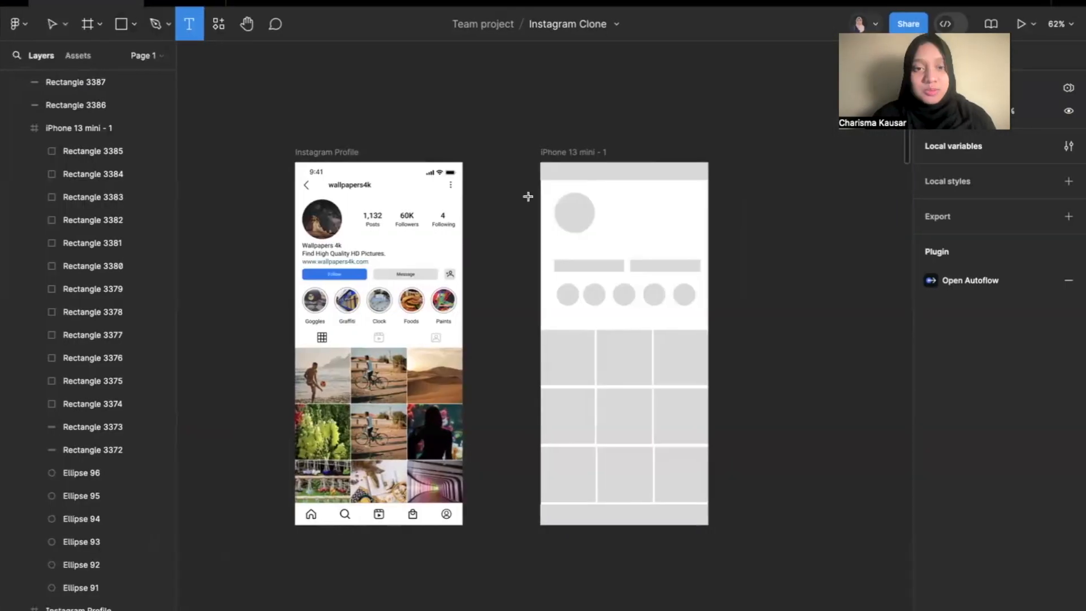
{"action": "scroll", "coordinate": [575, 194], "scroll_direction": "up", "scroll_amount": 5}
{"action": "scroll", "coordinate": [575, 194], "scroll_direction": "left", "scroll_amount": 2}
{"action": "scroll", "coordinate": [575, 193], "scroll_direction": "up", "scroll_amount": 1}
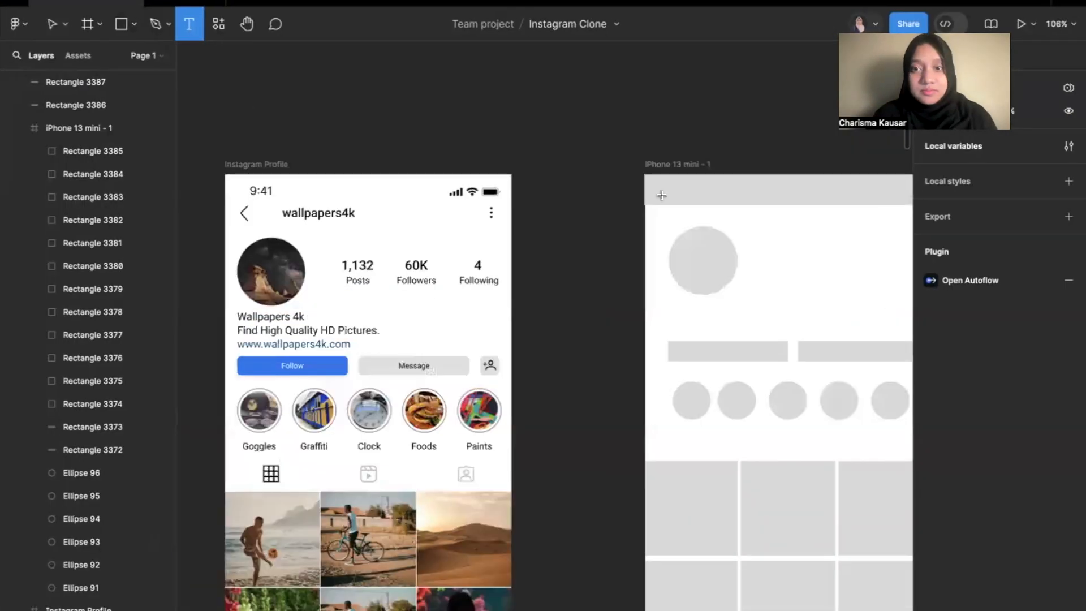
{"action": "key", "text": "v"}
{"action": "left_click", "coordinate": [721, 192]}
{"action": "left_click_drag", "start_coordinate": [727, 203], "coordinate": [725, 213]}
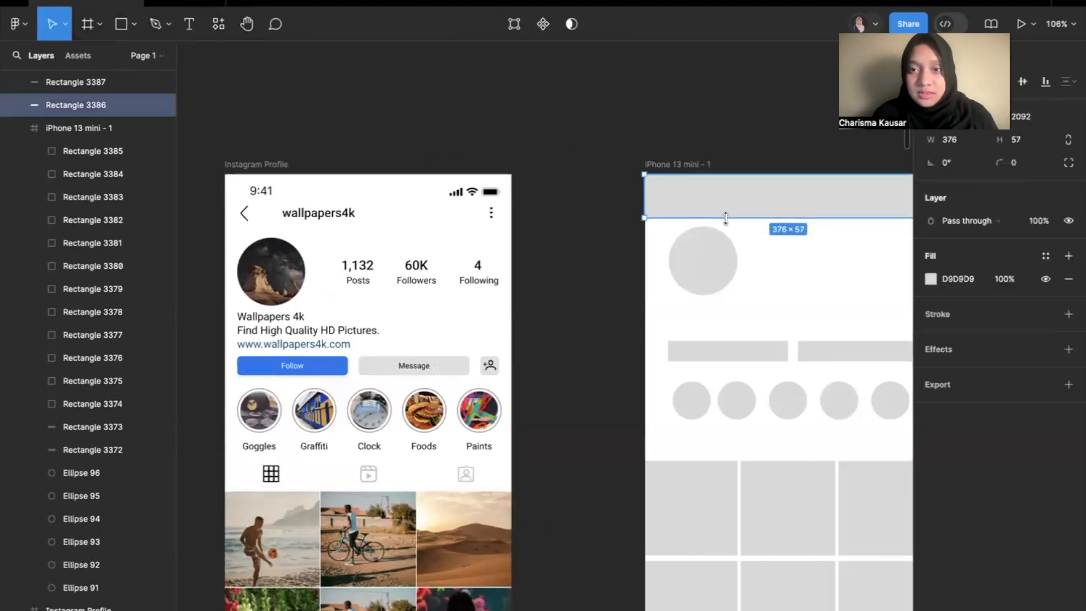
Add the username text "ckcherry23" over the header placeholder and nudge it slightly up and to the right.
{"action": "left_click", "coordinate": [189, 25]}
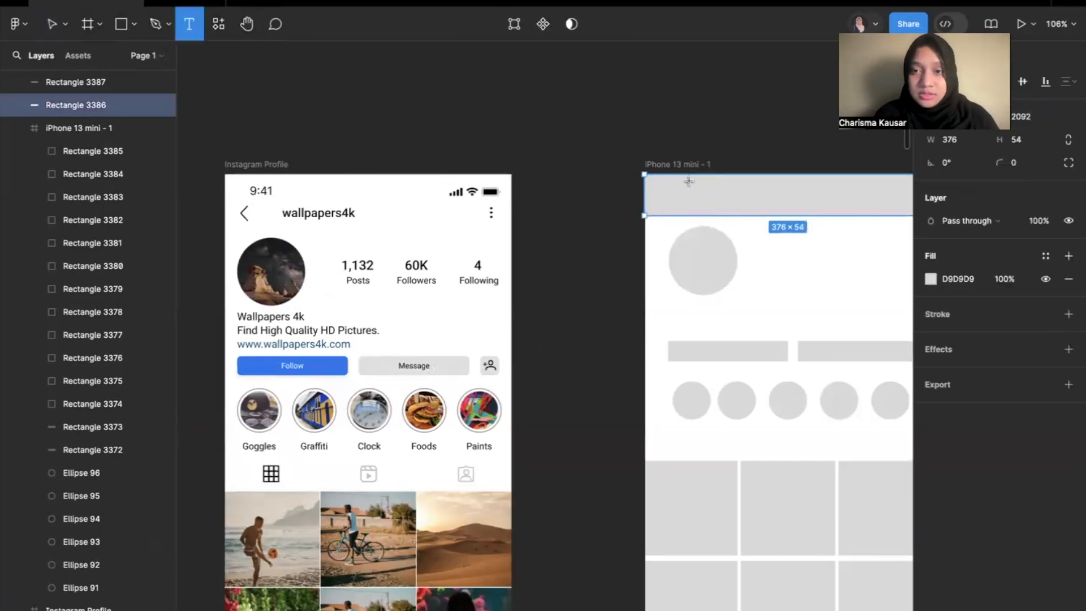
{"action": "left_click", "coordinate": [696, 197]}
{"action": "type", "text": "ckc"}
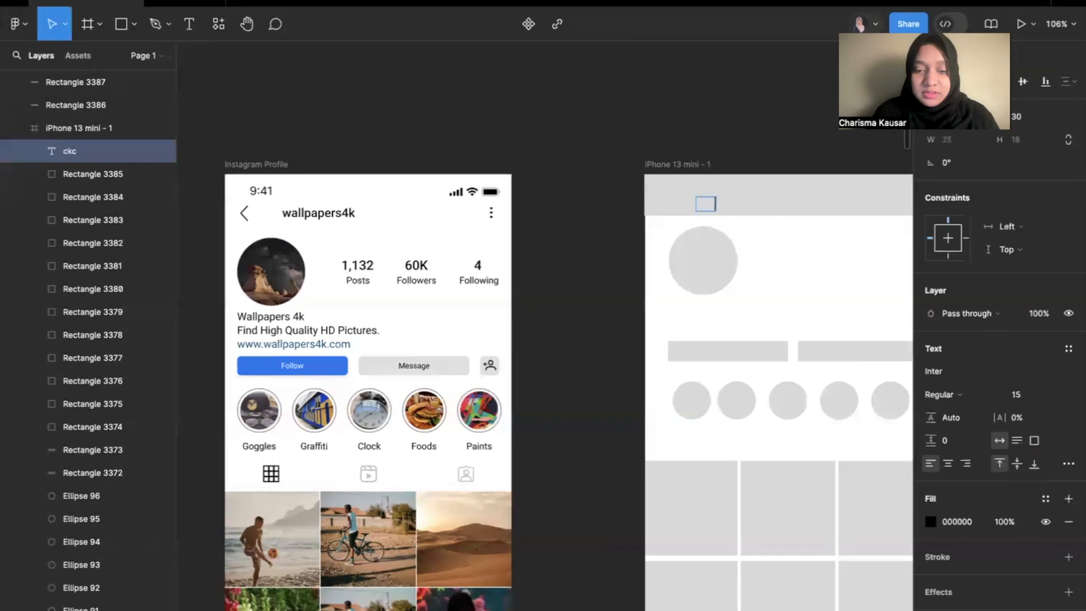
{"action": "type", "text": "herry23"}
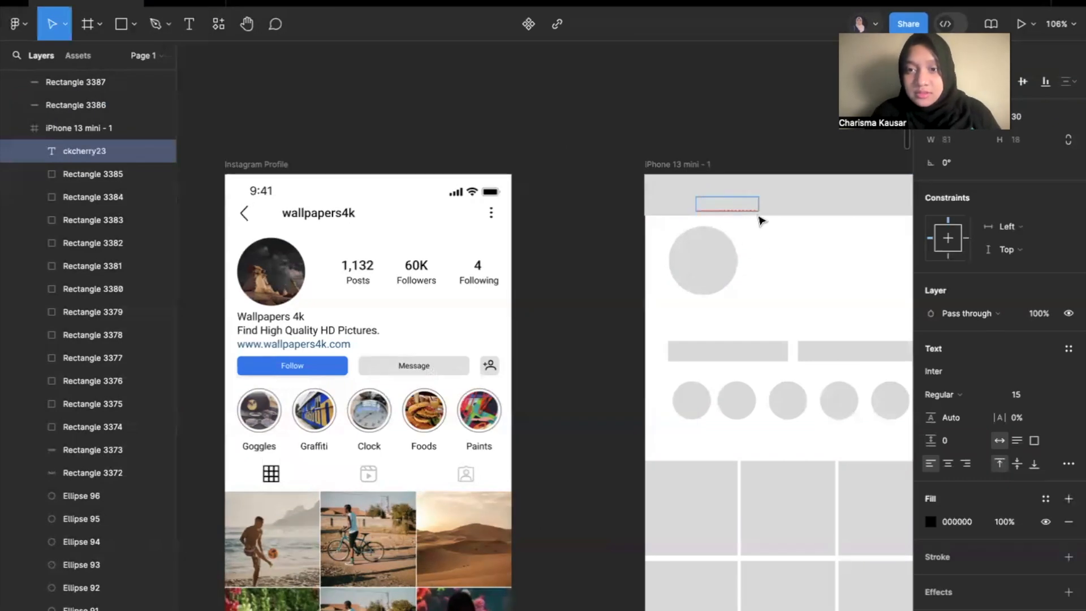
{"action": "key", "text": "Escape"}
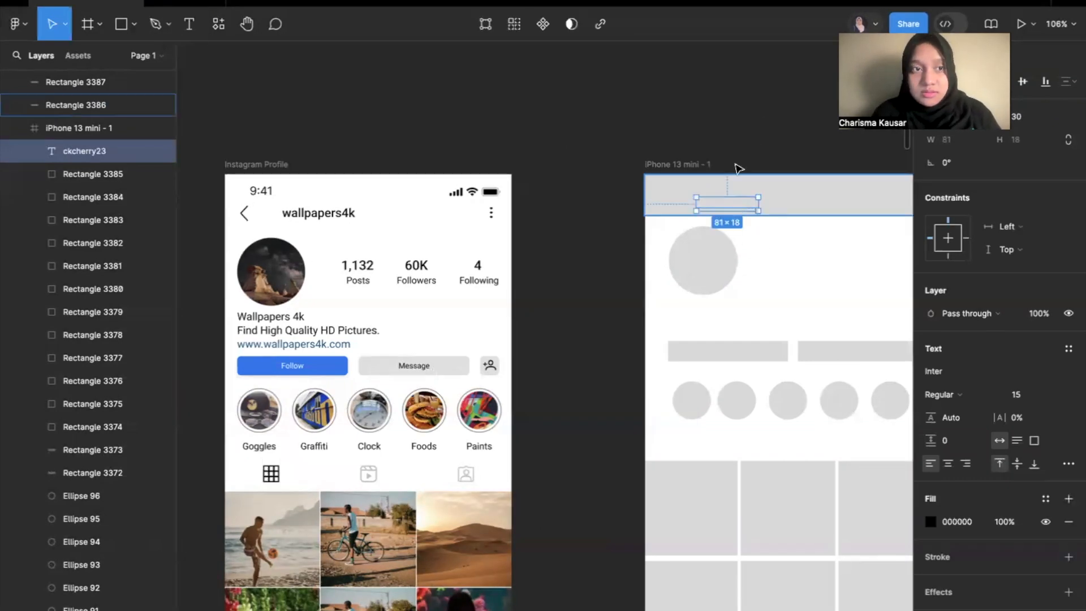
{"action": "left_click_drag", "start_coordinate": [731, 205], "coordinate": [738, 201]}
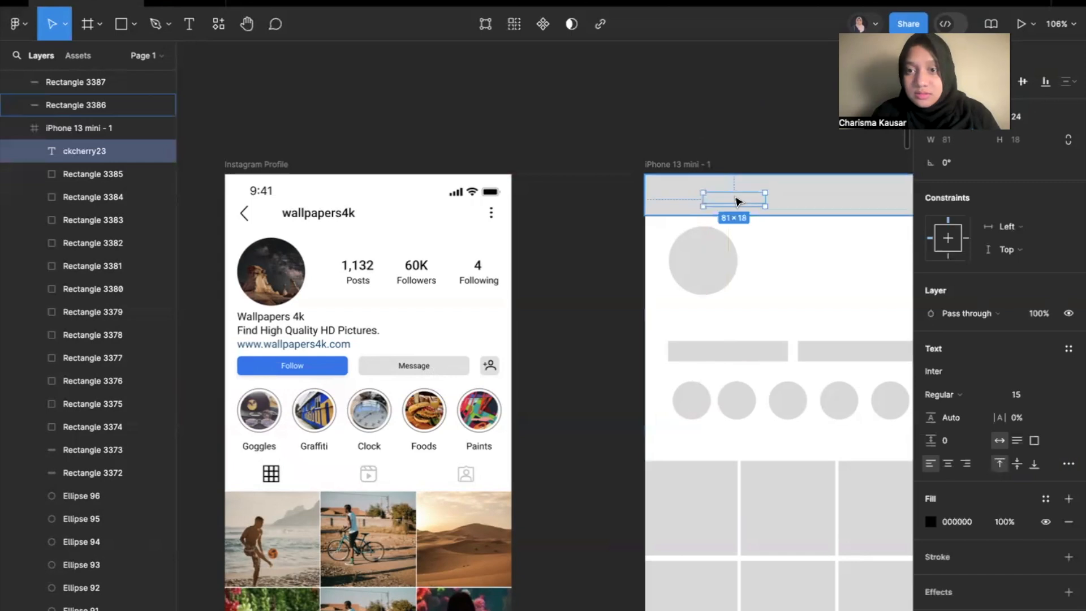
Try to show the username above the header rectangle by bringing the text to front outside the frame and moving it back.
{"action": "right_click", "coordinate": [736, 198]}
{"action": "left_click", "coordinate": [745, 158]}
{"action": "key", "text": "super+z"}
{"action": "key", "text": "super+z"}
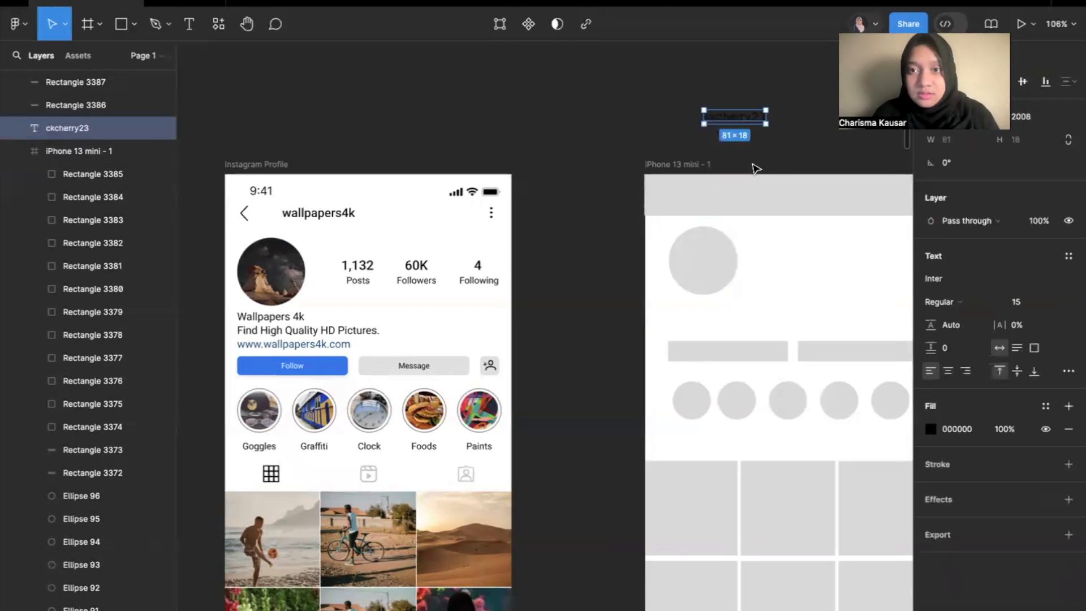
{"action": "right_click", "coordinate": [735, 116]}
{"action": "mouse_move", "coordinate": [806, 214]}
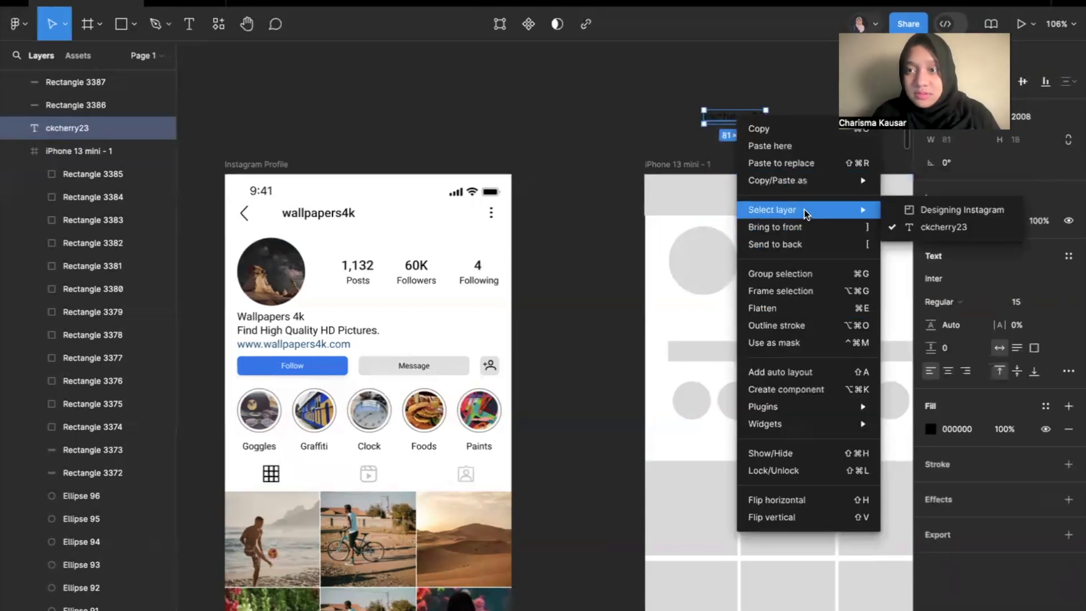
{"action": "left_click", "coordinate": [842, 229]}
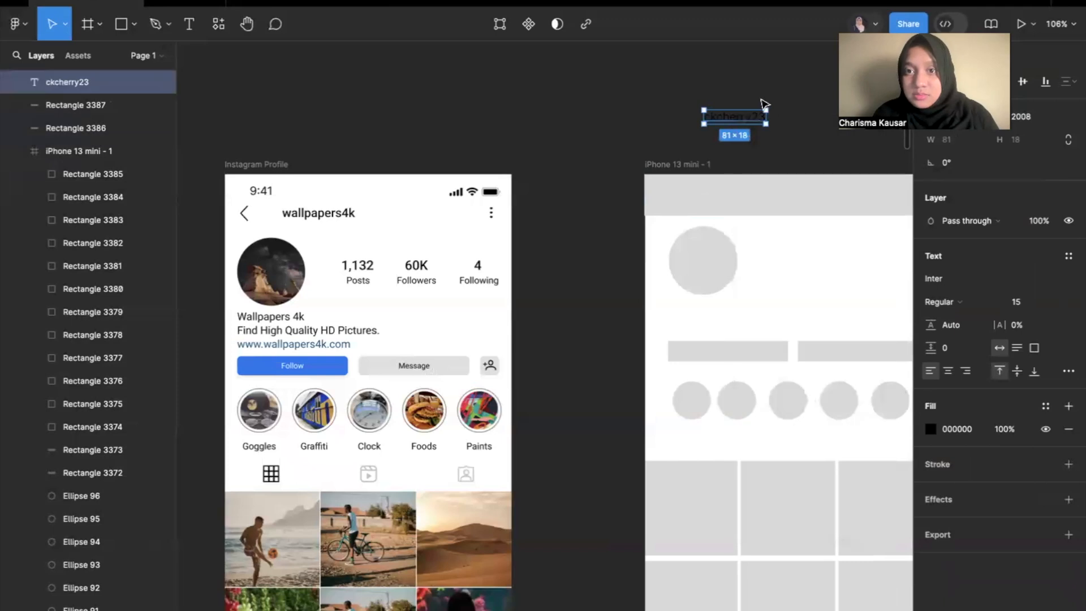
{"action": "left_click_drag", "start_coordinate": [744, 119], "coordinate": [741, 200]}
Move the header and bottom menu rectangles into the iPhone 13 mini frame's layers, directly beneath the username text layer.
{"action": "left_click", "coordinate": [800, 195]}
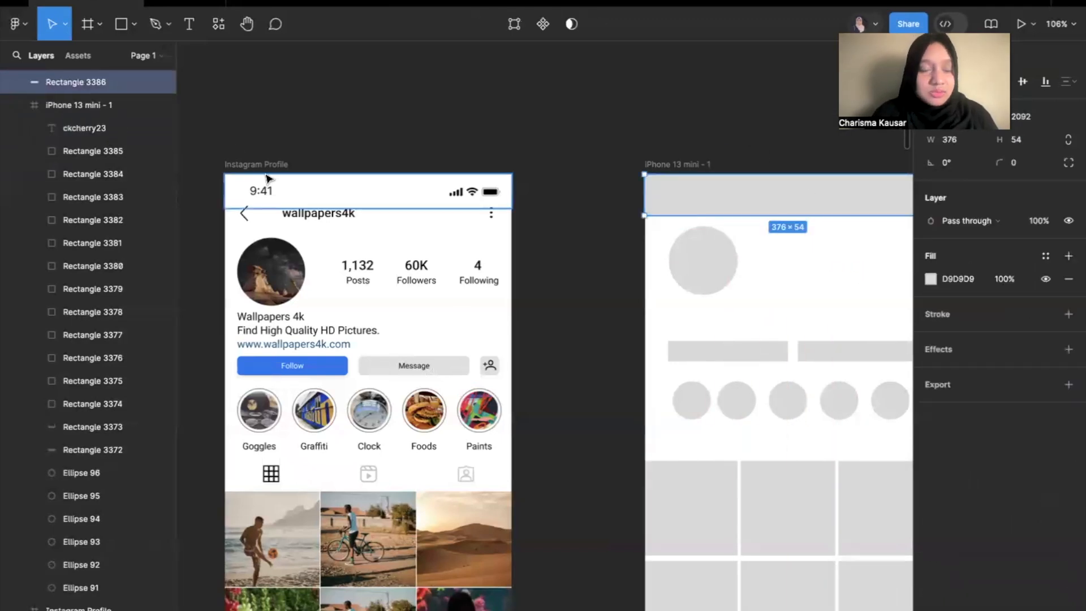
{"action": "scroll", "coordinate": [114, 96], "scroll_direction": "up", "scroll_amount": 2}
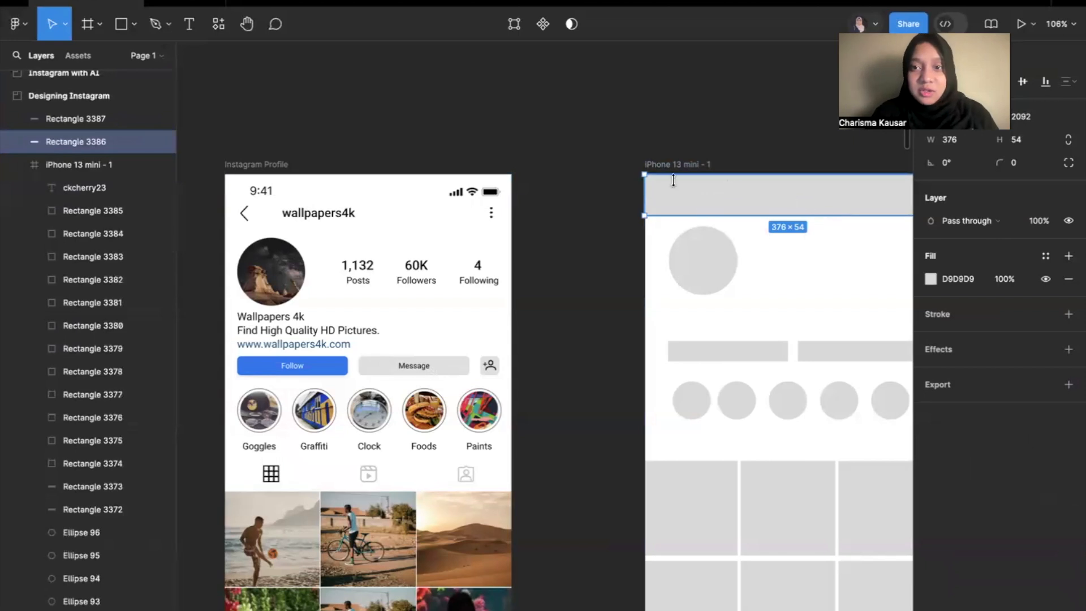
{"action": "scroll", "coordinate": [158, 176], "scroll_direction": "up", "scroll_amount": 3}
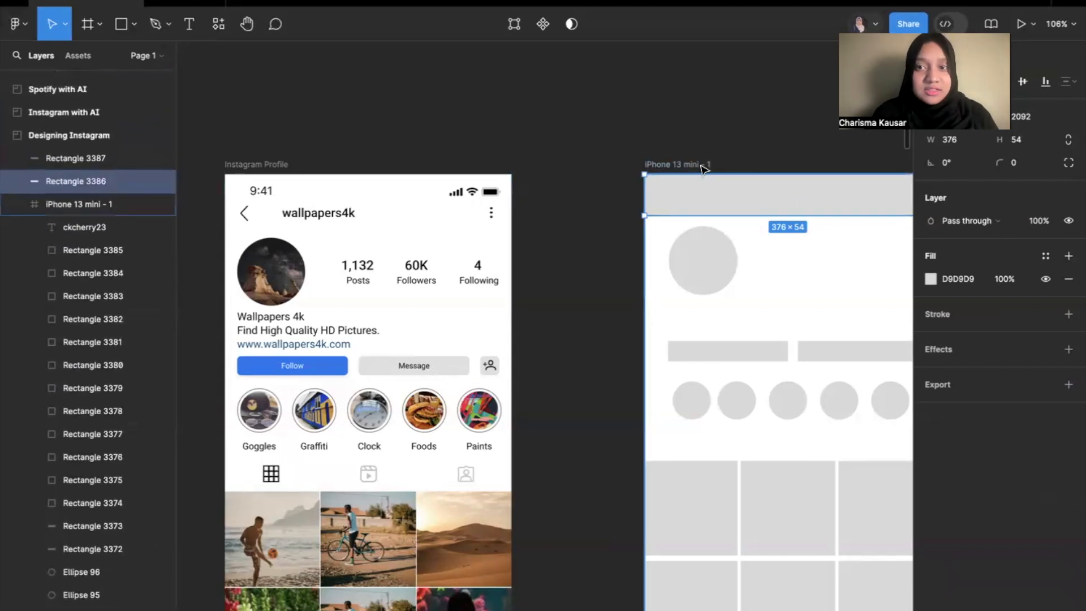
{"action": "left_click", "coordinate": [662, 173]}
{"action": "left_click", "coordinate": [84, 161]}
{"action": "left_click", "coordinate": [84, 176], "text": "shift"}
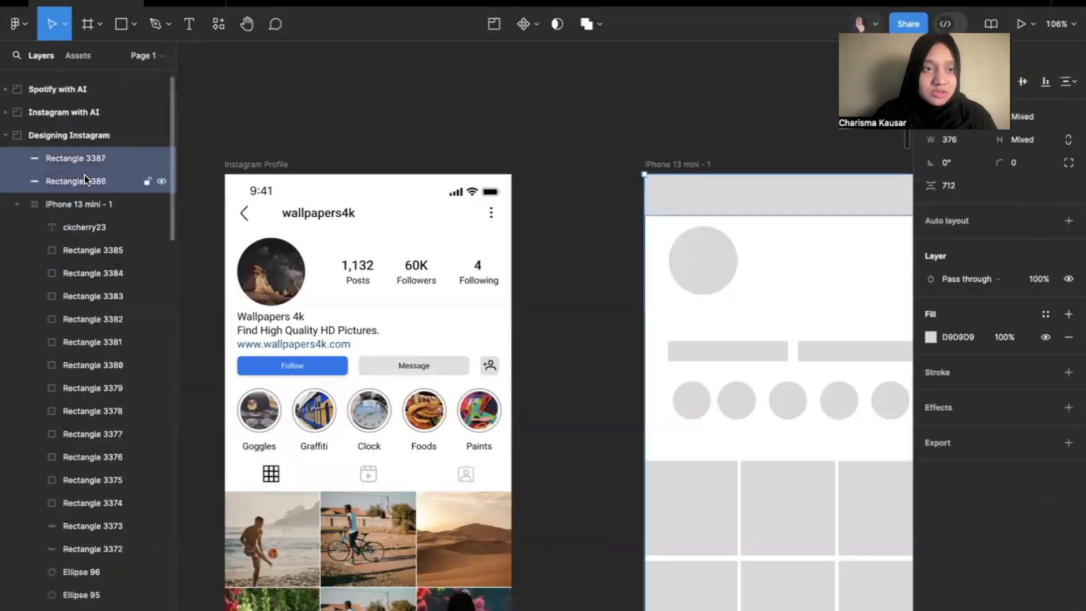
{"action": "left_click_drag", "start_coordinate": [73, 160], "coordinate": [87, 239]}
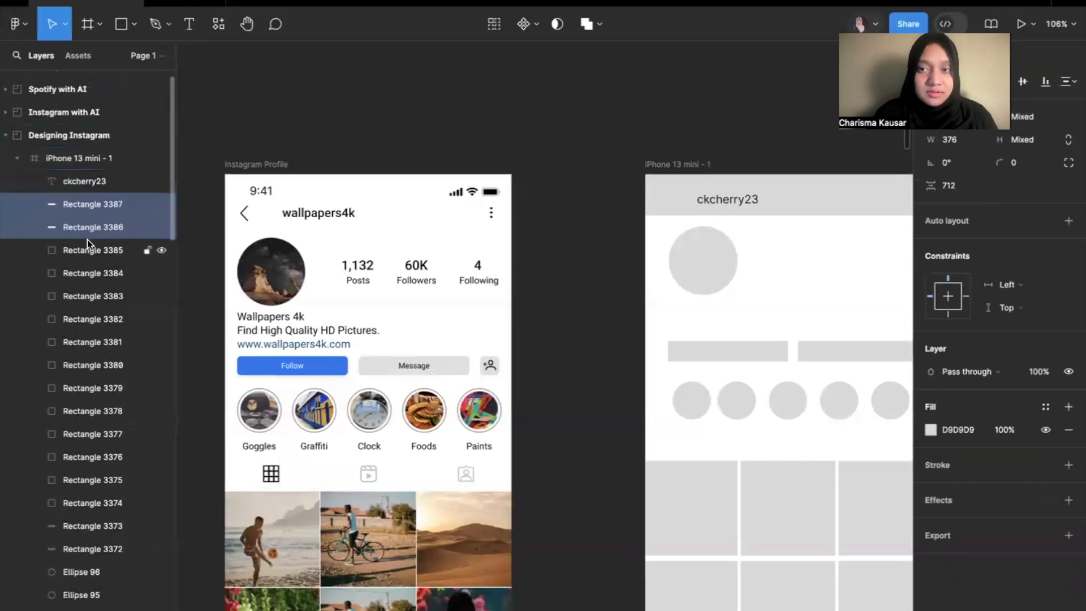
{"action": "scroll", "coordinate": [150, 208], "scroll_direction": "up", "scroll_amount": 2}
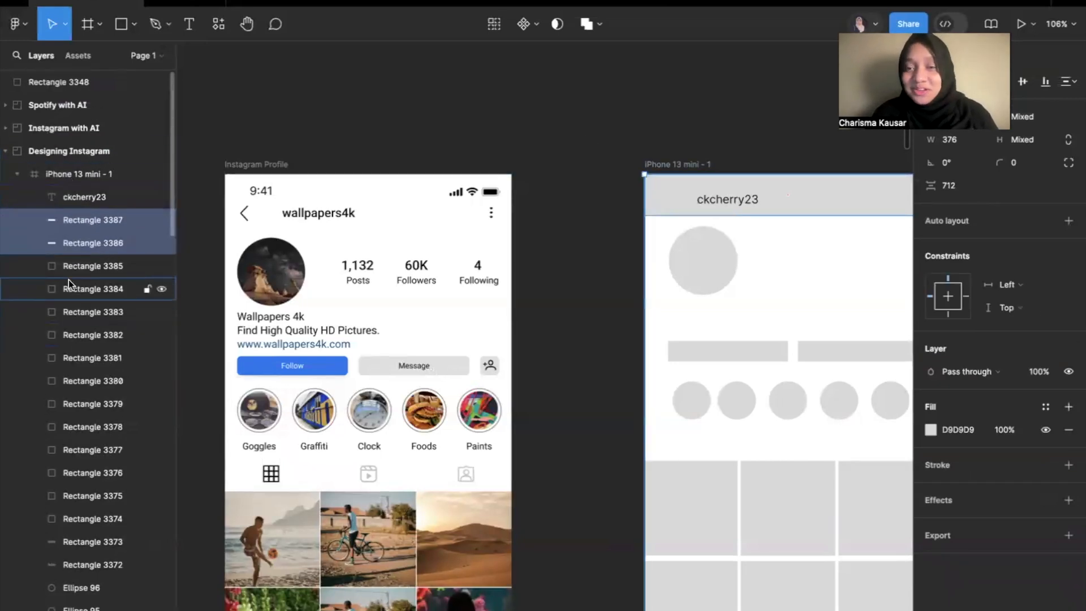
Move the username text up and to the left within the header placeholder, to about Y 18.
{"action": "left_click", "coordinate": [752, 253]}
{"action": "left_click", "coordinate": [727, 198]}
{"action": "scroll", "coordinate": [720, 199], "scroll_direction": "right", "scroll_amount": 4}
{"action": "scroll", "coordinate": [720, 199], "scroll_direction": "down", "scroll_amount": 1}
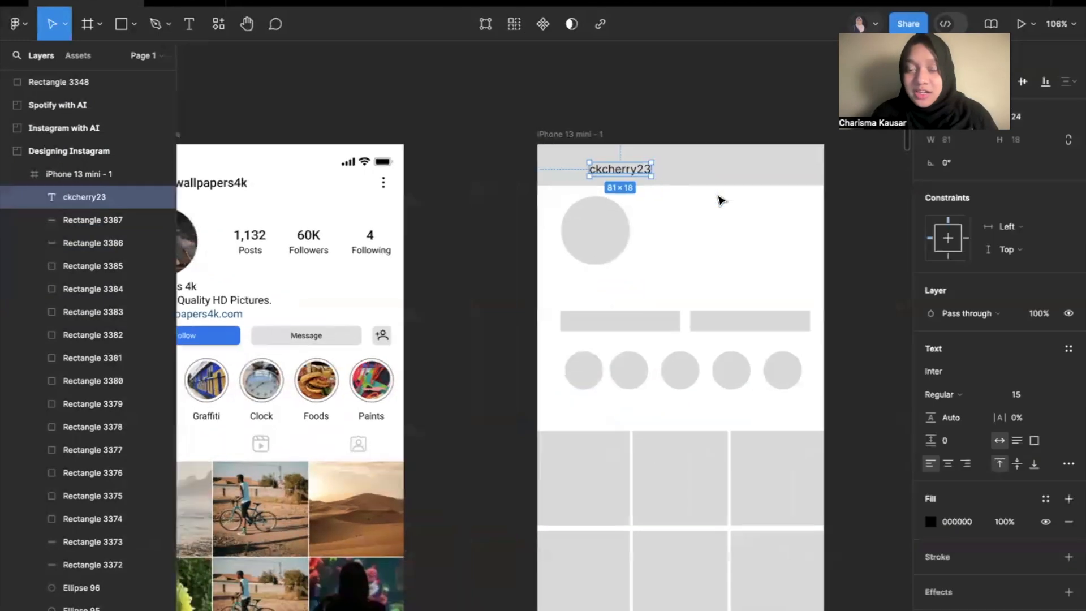
{"action": "left_click_drag", "start_coordinate": [614, 168], "coordinate": [591, 163]}
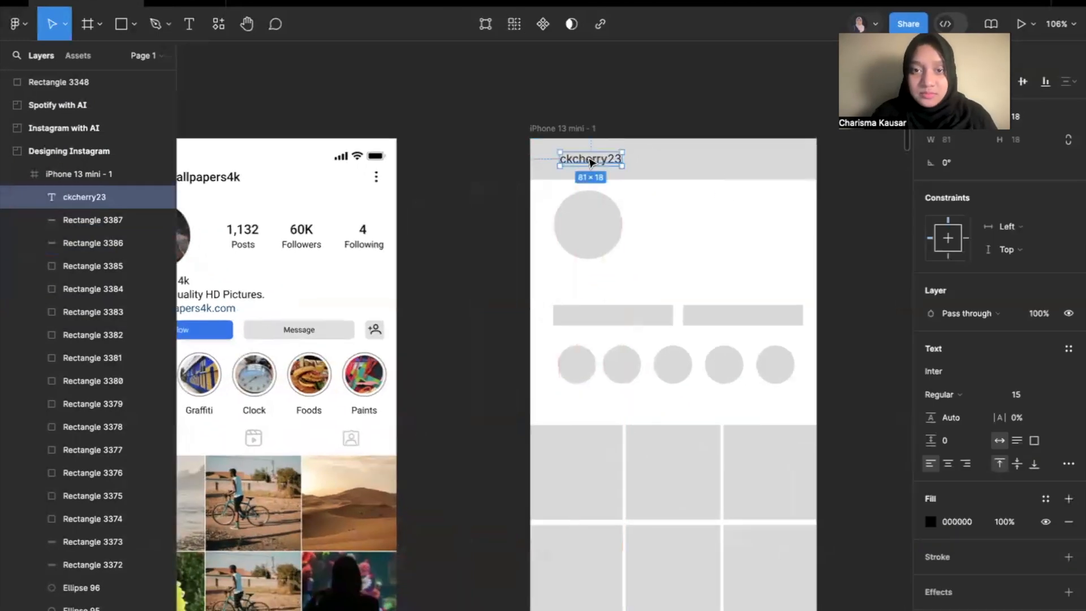
Add a text below the profile circle containing the profile owner's first name.
{"action": "left_click", "coordinate": [190, 25]}
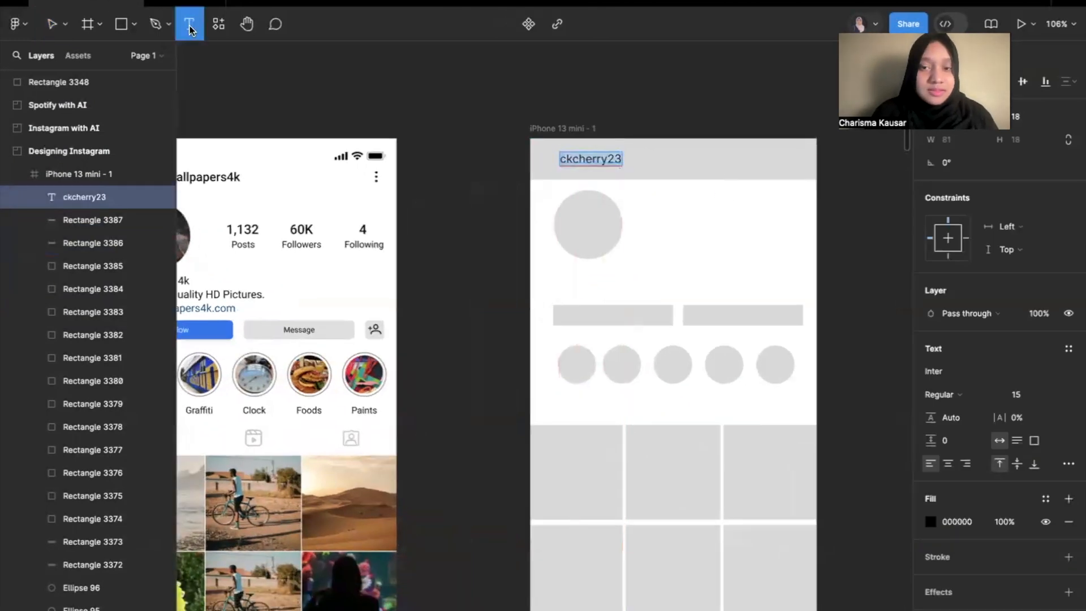
{"action": "left_click", "coordinate": [561, 268]}
{"action": "type", "text": "ckcherry23"}
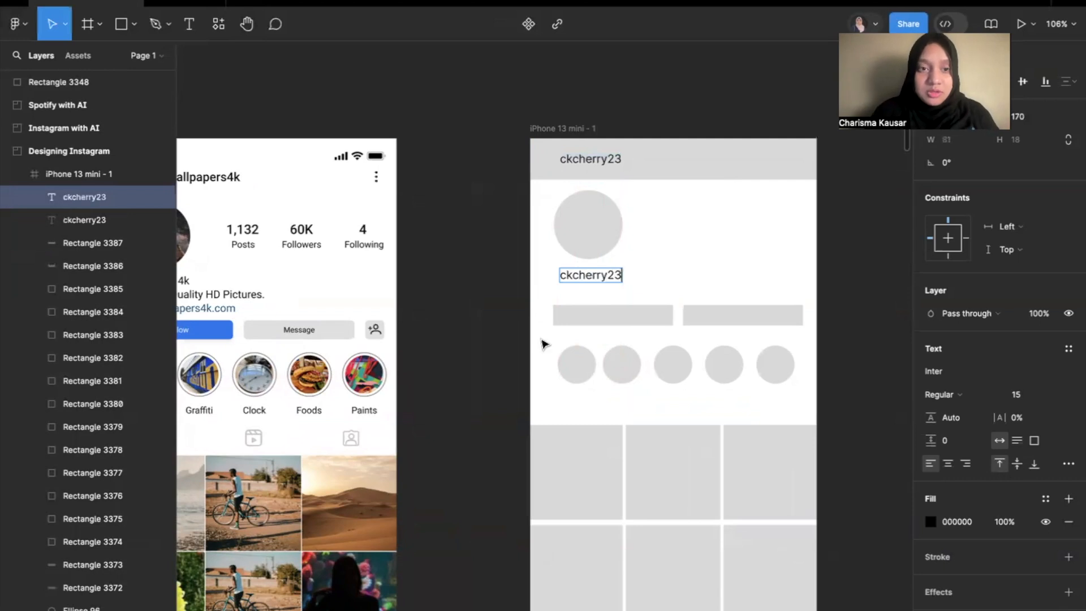
{"action": "scroll", "coordinate": [542, 343], "scroll_direction": "left", "scroll_amount": 3}
{"action": "scroll", "coordinate": [541, 343], "scroll_direction": "down", "scroll_amount": 1}
{"action": "double_click", "coordinate": [659, 247]}
{"action": "type", "text": "Charisma"}
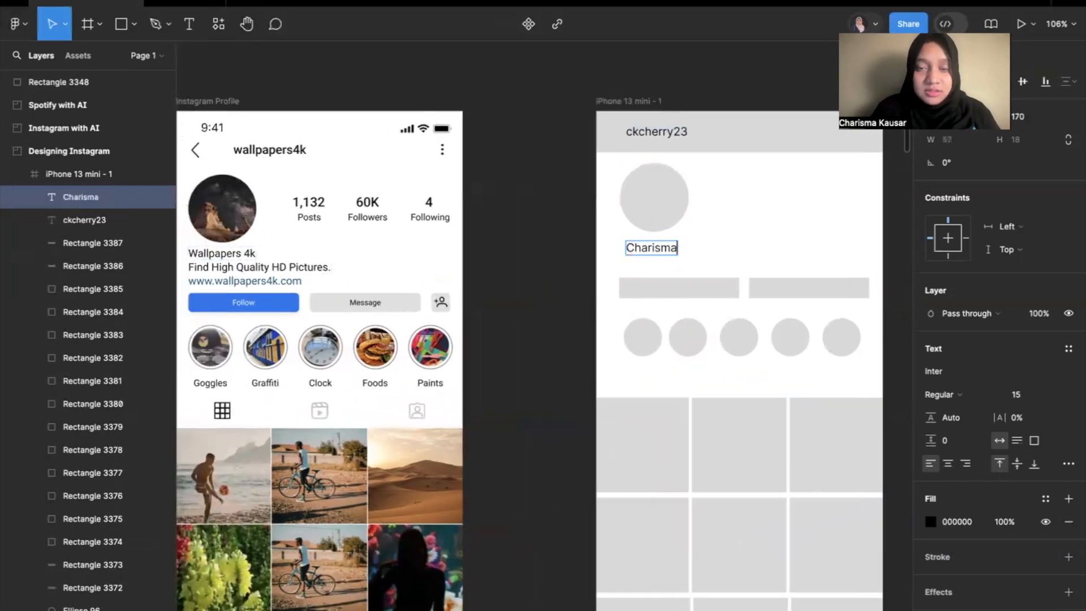
Add the text "1132" beside the profile circle and a "posts" label beneath it.
{"action": "left_click", "coordinate": [189, 23]}
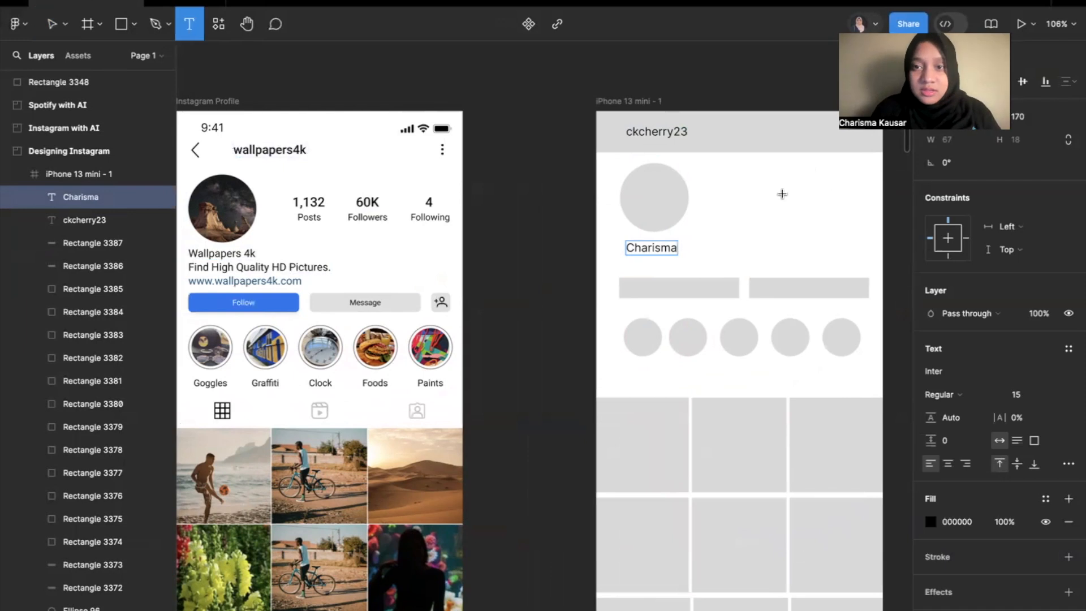
{"action": "left_click", "coordinate": [717, 187]}
{"action": "type", "text": "1132"}
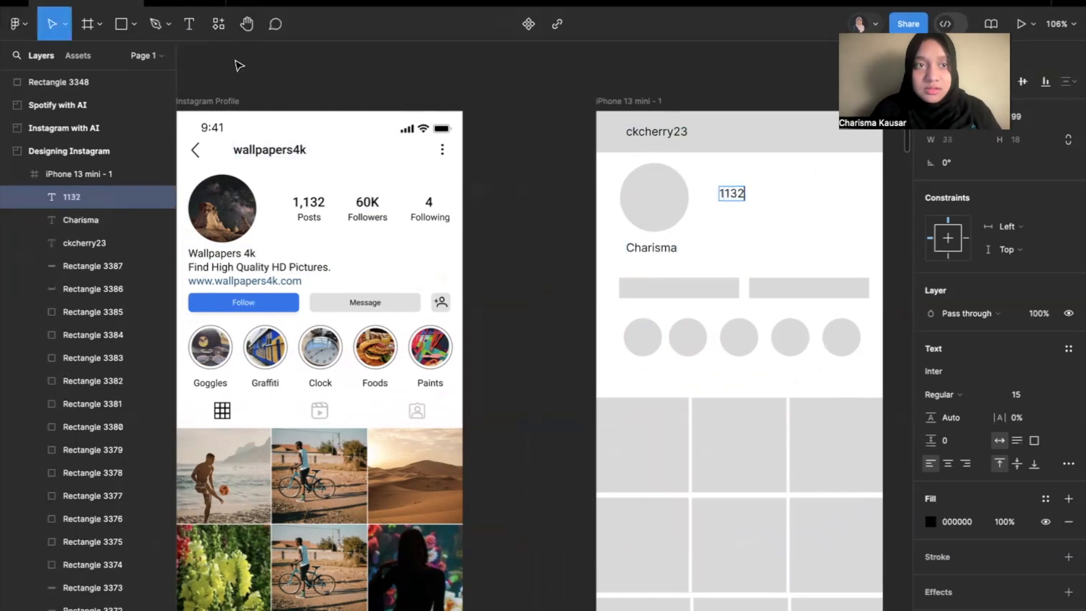
{"action": "left_click", "coordinate": [193, 31]}
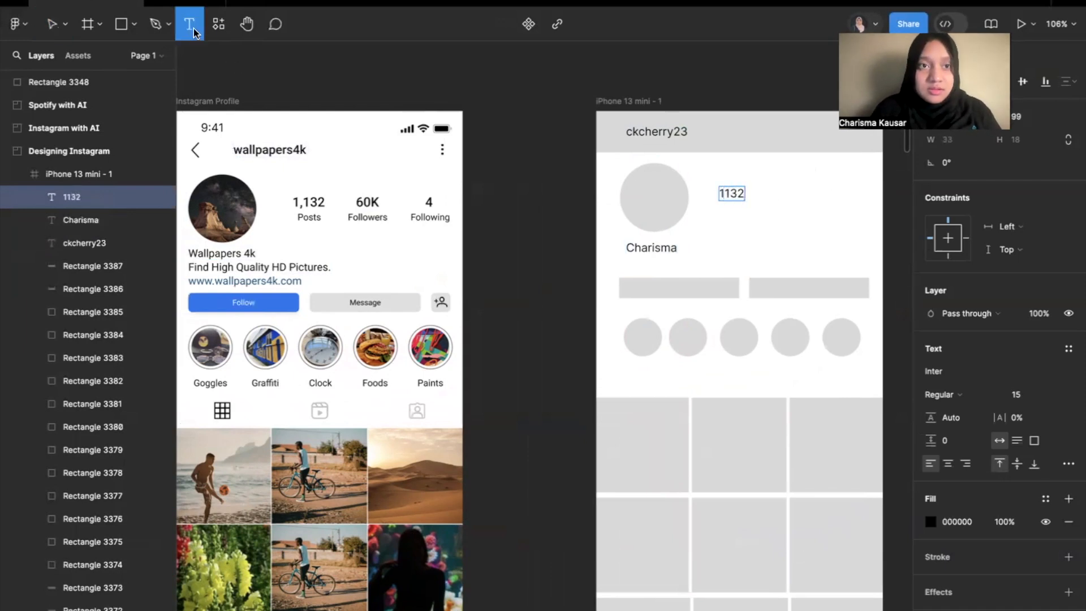
{"action": "left_click", "coordinate": [721, 209]}
{"action": "type", "text": "posts"}
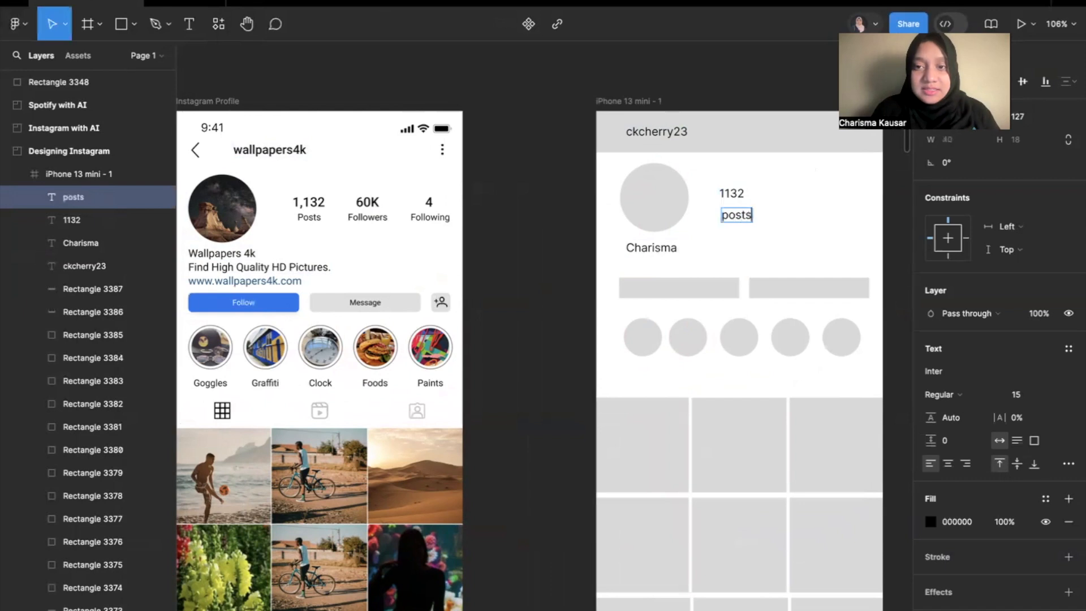
Move the "posts" label closer beneath the "1132" count and align it with the number.
{"action": "scroll", "coordinate": [757, 186], "scroll_direction": "up", "scroll_amount": 3}
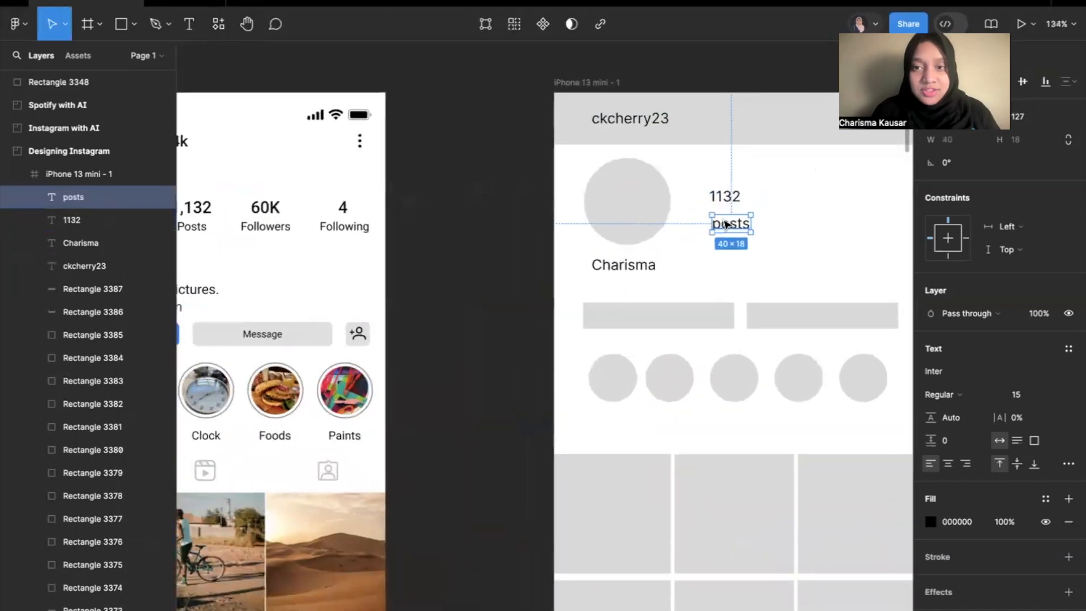
{"action": "left_click_drag", "start_coordinate": [728, 232], "coordinate": [723, 223]}
{"action": "left_click", "coordinate": [776, 185]}
Add the text "Follow" on the first button placeholder below the profile name.
{"action": "scroll", "coordinate": [775, 184], "scroll_direction": "down", "scroll_amount": 5}
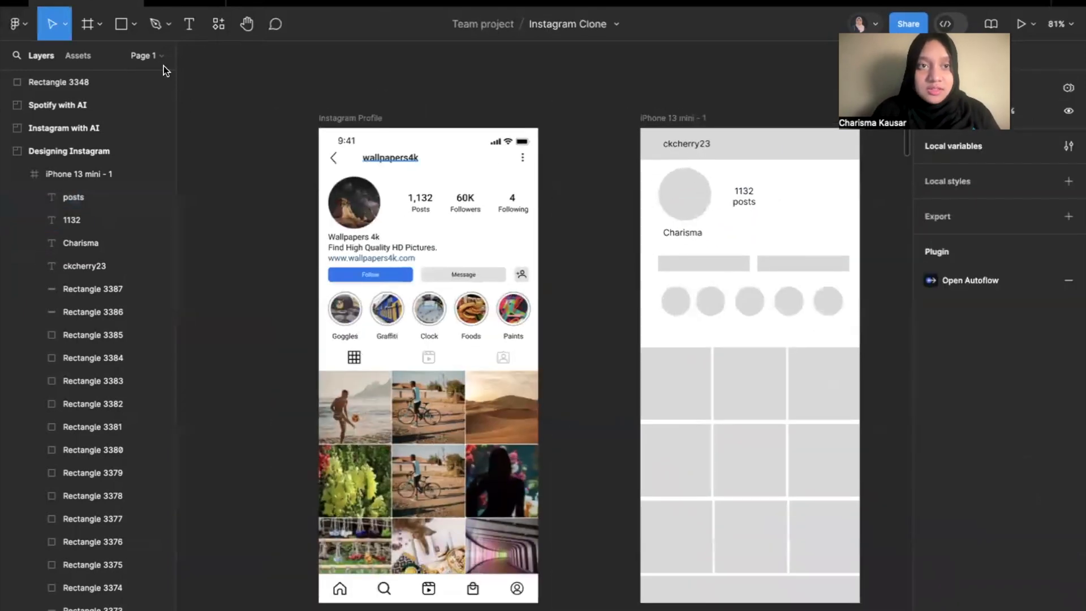
{"action": "left_click", "coordinate": [189, 24]}
{"action": "scroll", "coordinate": [647, 254], "scroll_direction": "up", "scroll_amount": 3}
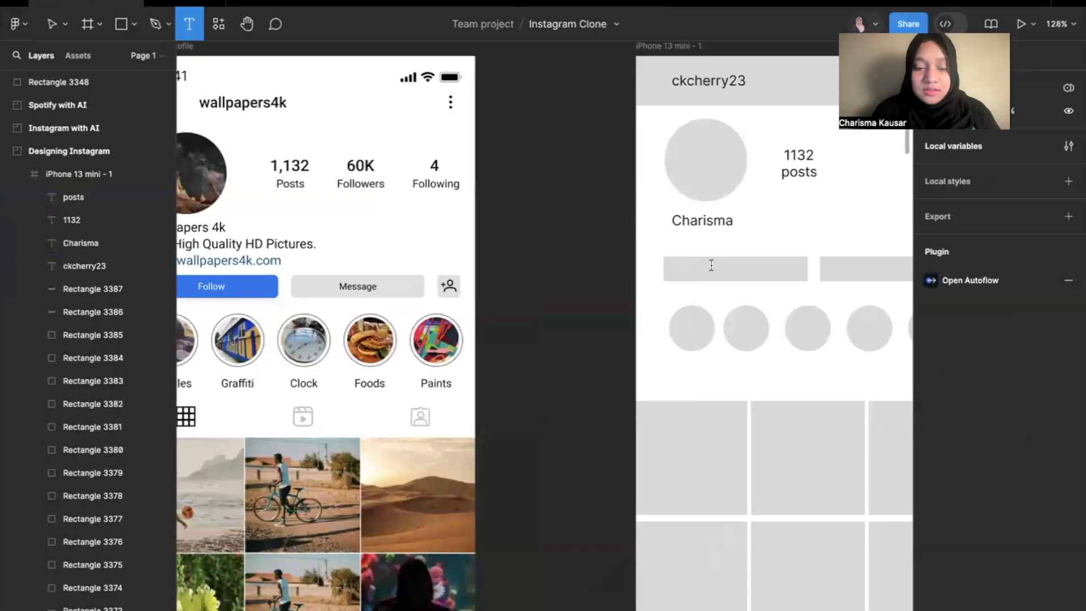
{"action": "left_click", "coordinate": [711, 265]}
{"action": "type", "text": "Follow"}
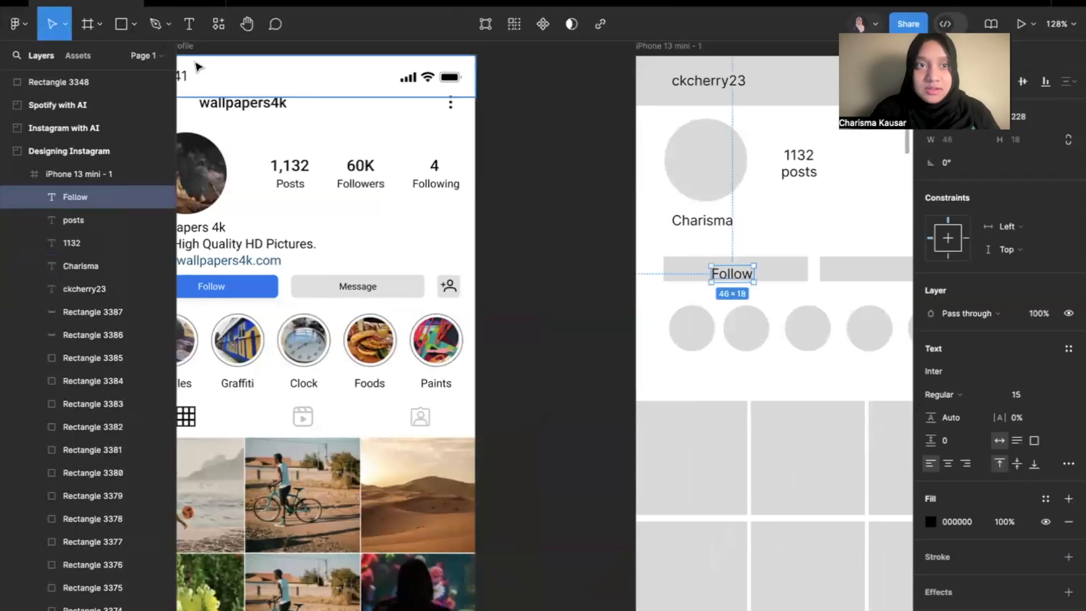
{"action": "key", "text": "Return"}
Add the text "Message" on the second button placeholder, beside the Follow button.
{"action": "scroll", "coordinate": [695, 287], "scroll_direction": "right", "scroll_amount": 5}
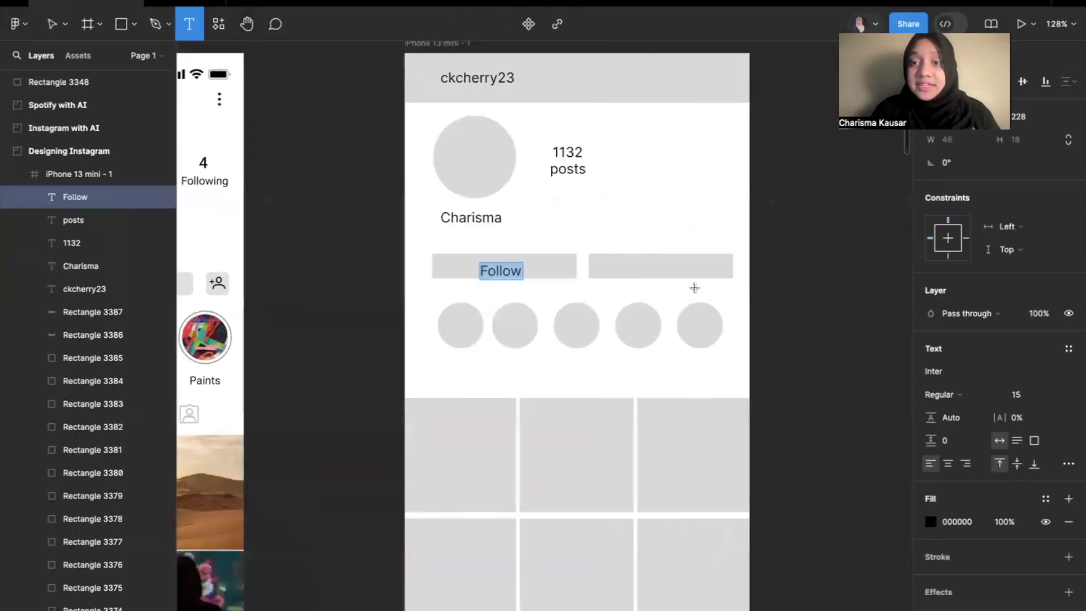
{"action": "left_click", "coordinate": [636, 269]}
{"action": "type", "text": "Message"}
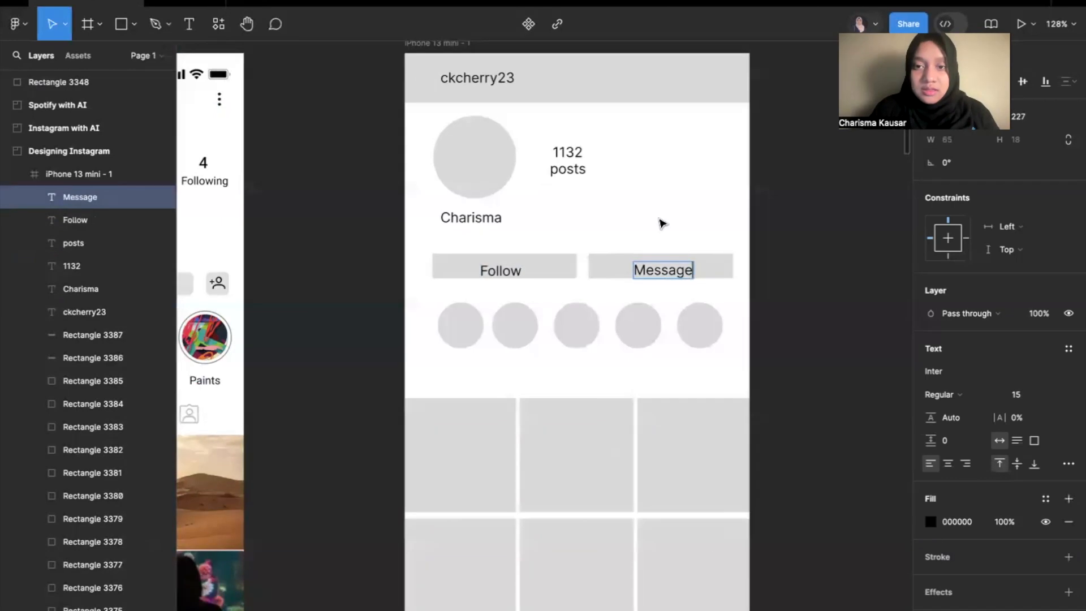
{"action": "key", "text": "Escape"}
Add a text with the profile owner's website address between the name and the Follow button.
{"action": "scroll", "coordinate": [662, 224], "scroll_direction": "down", "scroll_amount": 4}
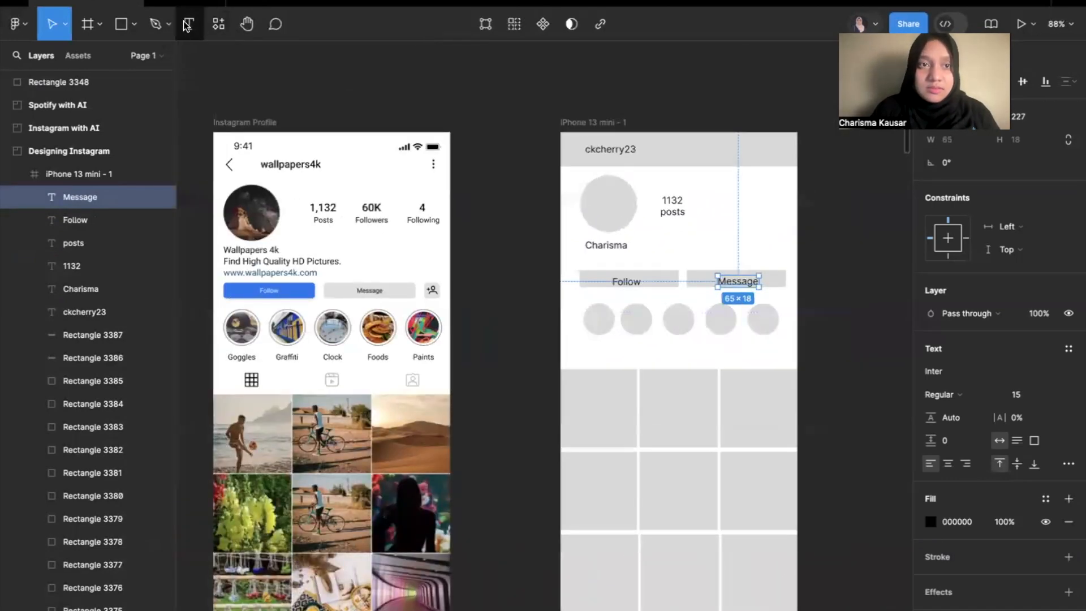
{"action": "key", "text": "Return"}
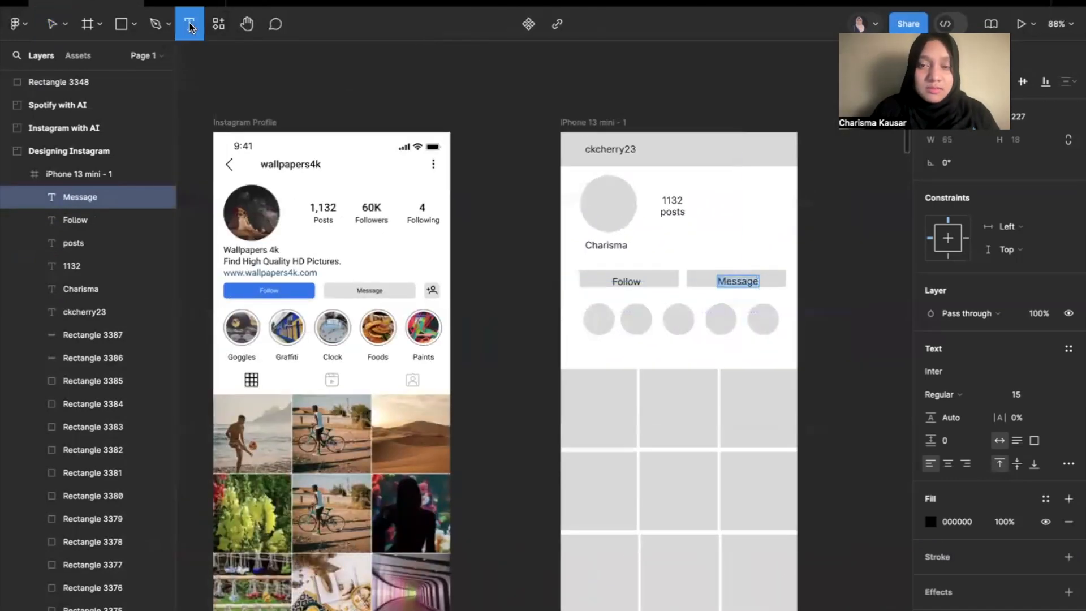
{"action": "left_click", "coordinate": [586, 256]}
{"action": "type", "text": "ckcherry23.github.i"}
{"action": "key", "text": "Escape"}
Add the label "SG" below the first story highlight circle.
{"action": "key", "text": "t"}
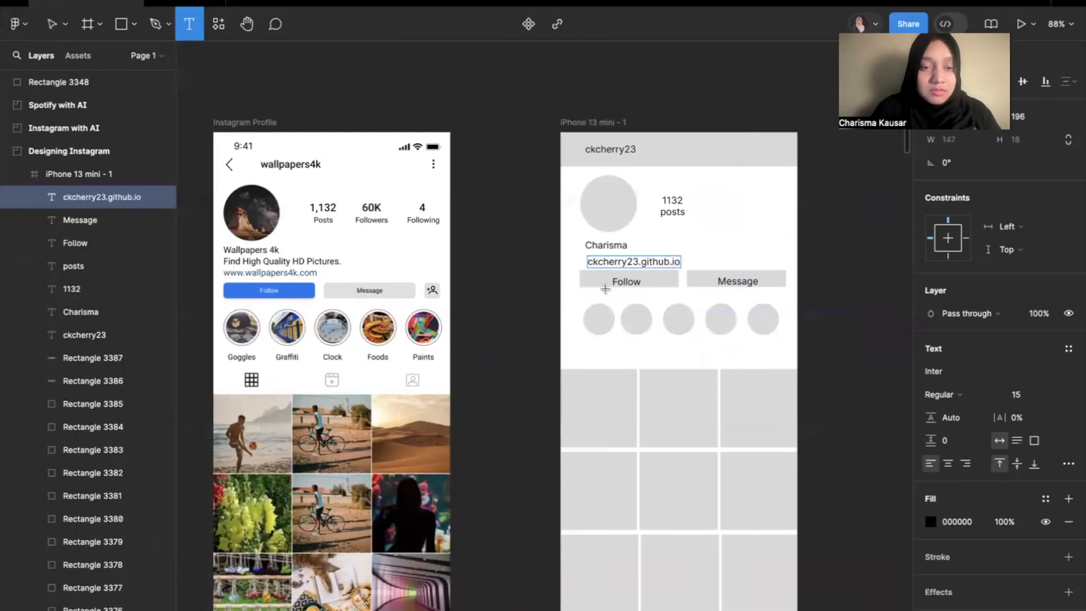
{"action": "left_click", "coordinate": [595, 341]}
{"action": "type", "text": "S"}
{"action": "key", "text": "Escape"}
{"action": "key", "text": "Escape"}
{"action": "scroll", "coordinate": [552, 334], "scroll_direction": "up", "scroll_amount": 5}
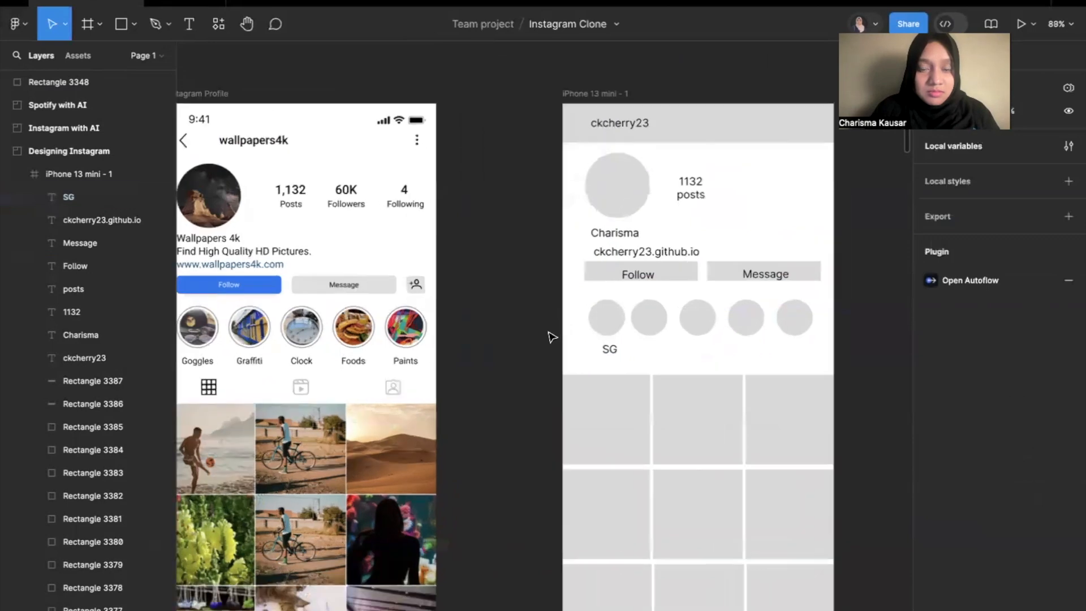
Align the name and website texts with the left edge of the profile circle and Follow button.
{"action": "scroll", "coordinate": [552, 338], "scroll_direction": "down", "scroll_amount": 4}
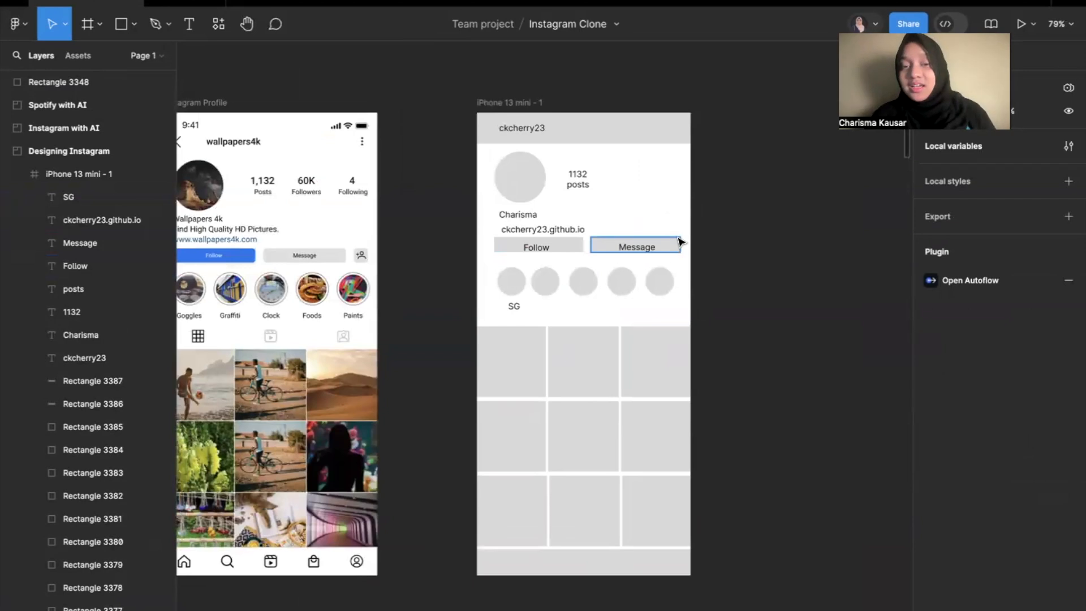
{"action": "scroll", "coordinate": [678, 242], "scroll_direction": "up", "scroll_amount": 6}
{"action": "left_click", "coordinate": [512, 374]}
{"action": "left_click_drag", "start_coordinate": [511, 372], "coordinate": [509, 371]}
{"action": "left_click_drag", "start_coordinate": [660, 377], "coordinate": [469, 354]}
{"action": "left_click", "coordinate": [580, 312]}
{"action": "left_click_drag", "start_coordinate": [486, 264], "coordinate": [485, 266]}
{"action": "left_click", "coordinate": [758, 348]}
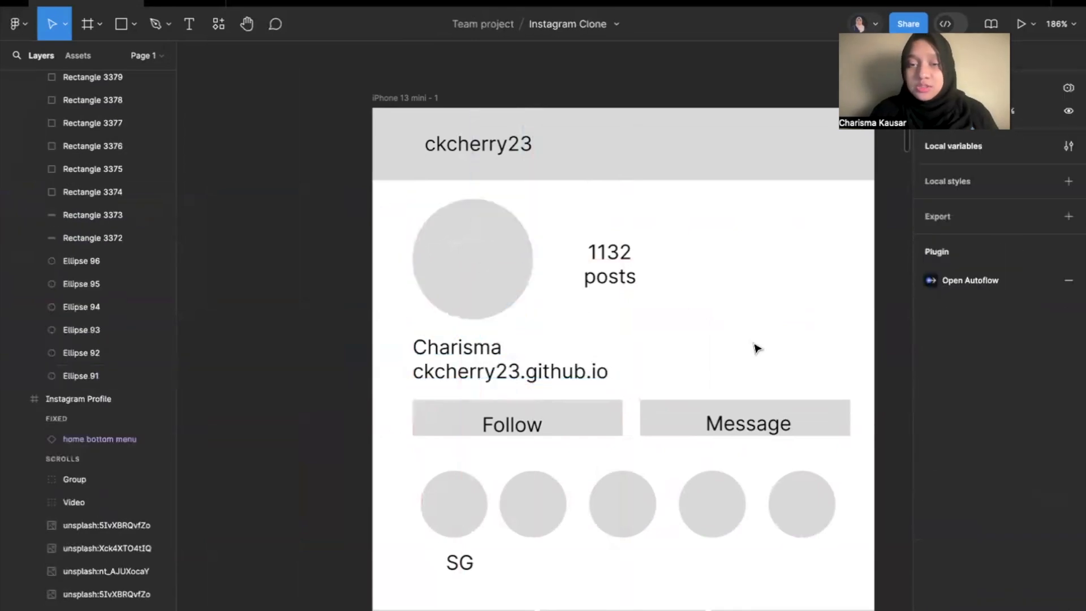
Move the "SG" label so it sits centred beneath the first story highlight circle.
{"action": "scroll", "coordinate": [692, 478], "scroll_direction": "down", "scroll_amount": 5}
{"action": "mouse_move", "coordinate": [509, 381]}
{"action": "left_mouse_down"}
{"action": "mouse_move", "coordinate": [497, 381]}
{"action": "mouse_move", "coordinate": [504, 386]}
{"action": "left_mouse_up"}
{"action": "left_click", "coordinate": [552, 365]}
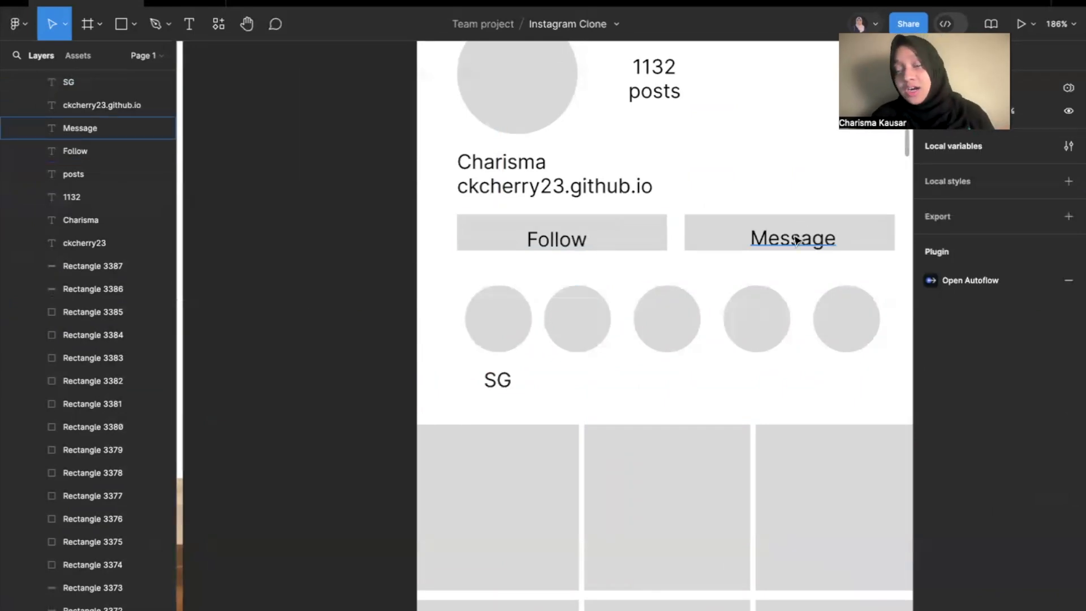
{"action": "scroll", "coordinate": [795, 240], "scroll_direction": "down", "scroll_amount": 5}
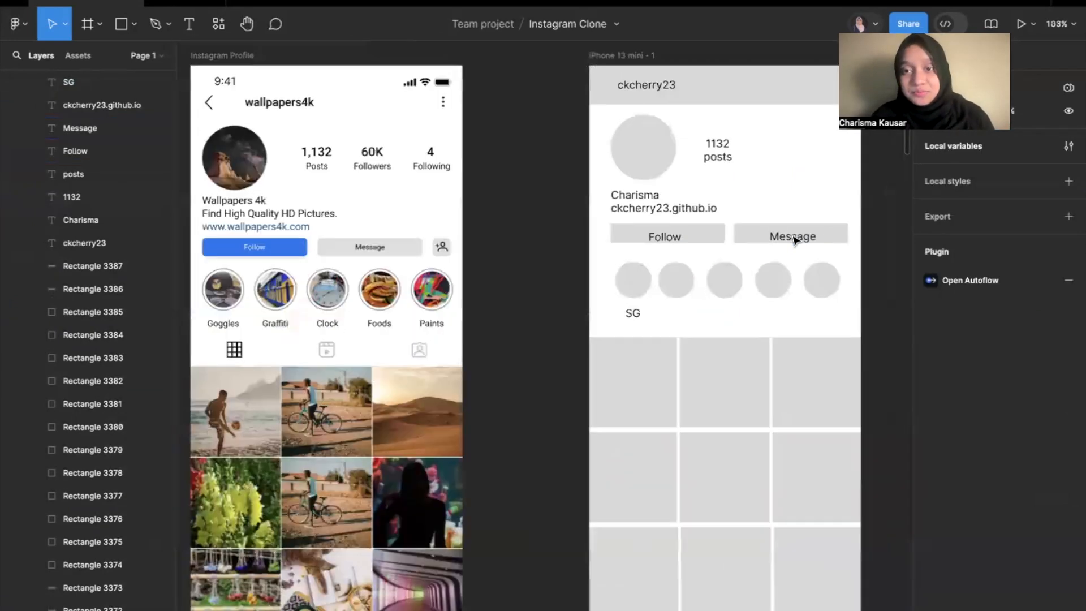
{"action": "key", "text": "shift+1"}
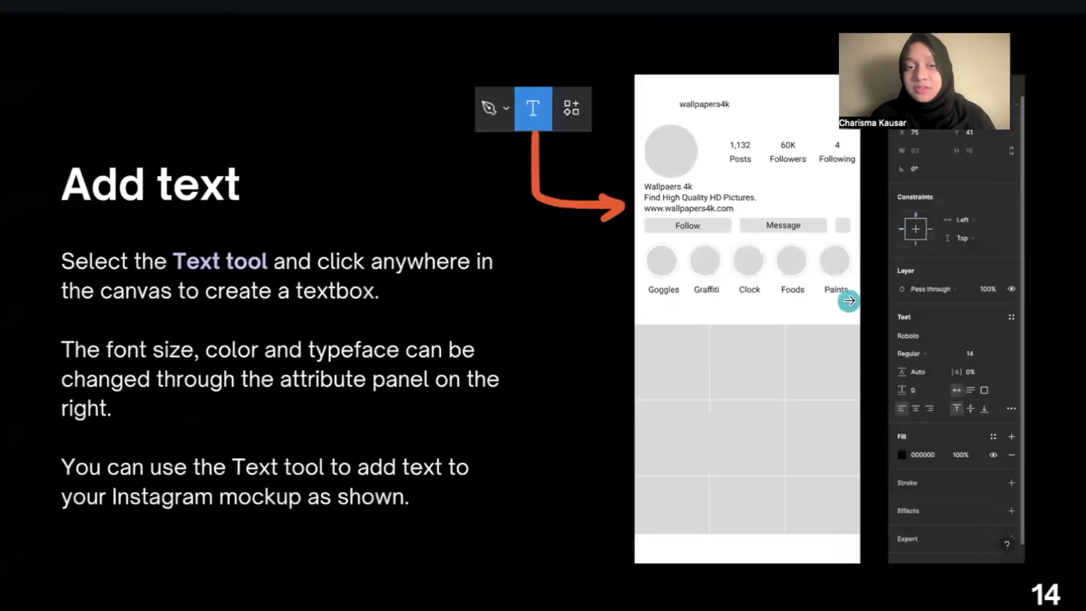
{"action": "left_click", "coordinate": [848, 300]}
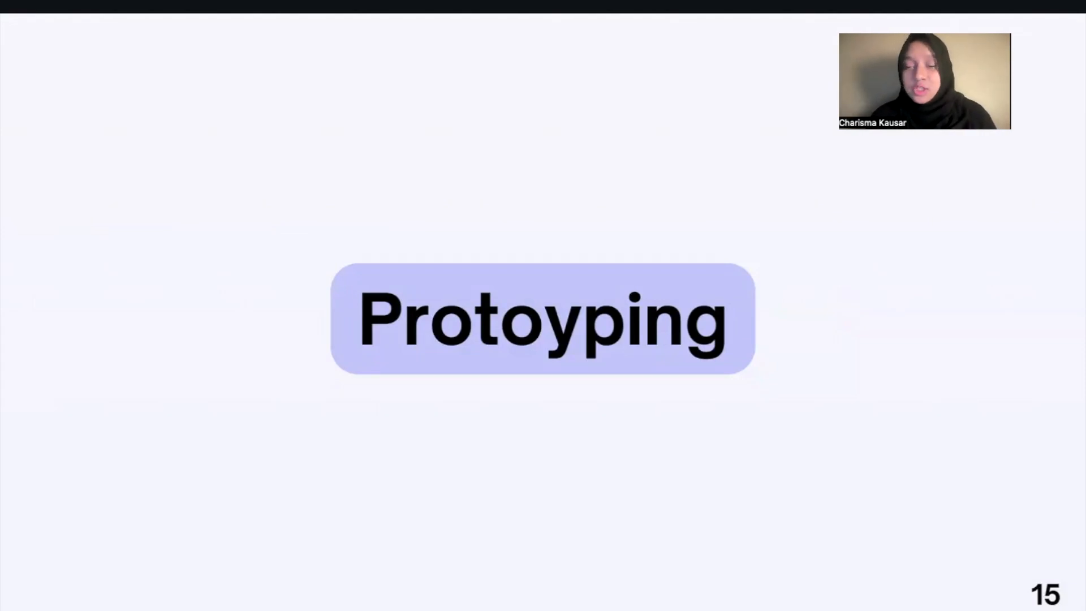
{"action": "key", "text": "Right"}
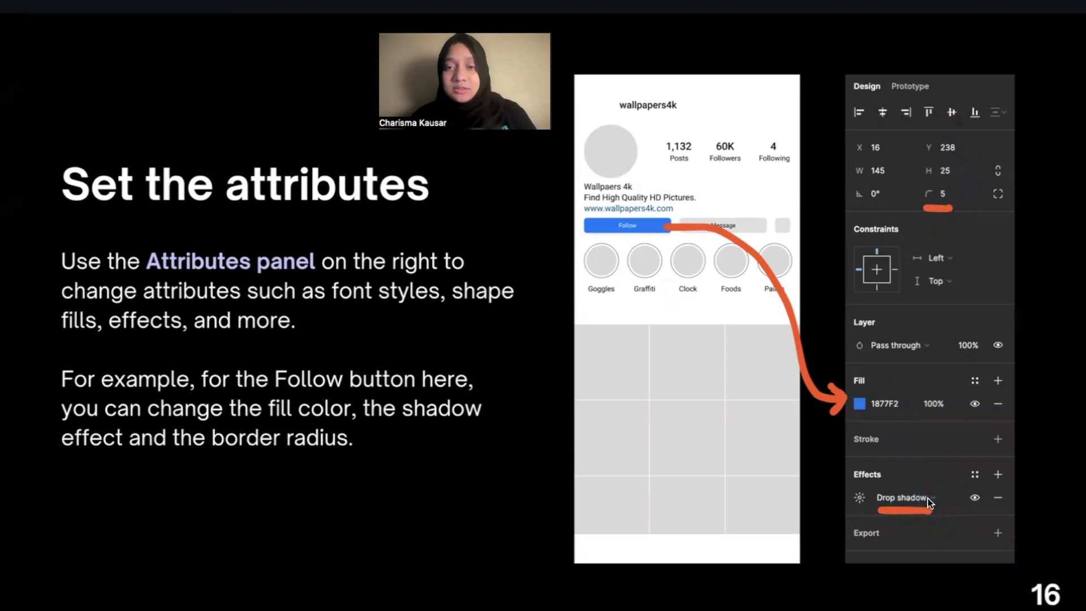
Switch back to the Figma design and fill the rectangle behind the "Follow" text with the violet-blue colour 4D3FE6.
{"action": "key", "text": "ctrl+Right"}
{"action": "scroll", "coordinate": [637, 298], "scroll_direction": "up", "scroll_amount": 5}
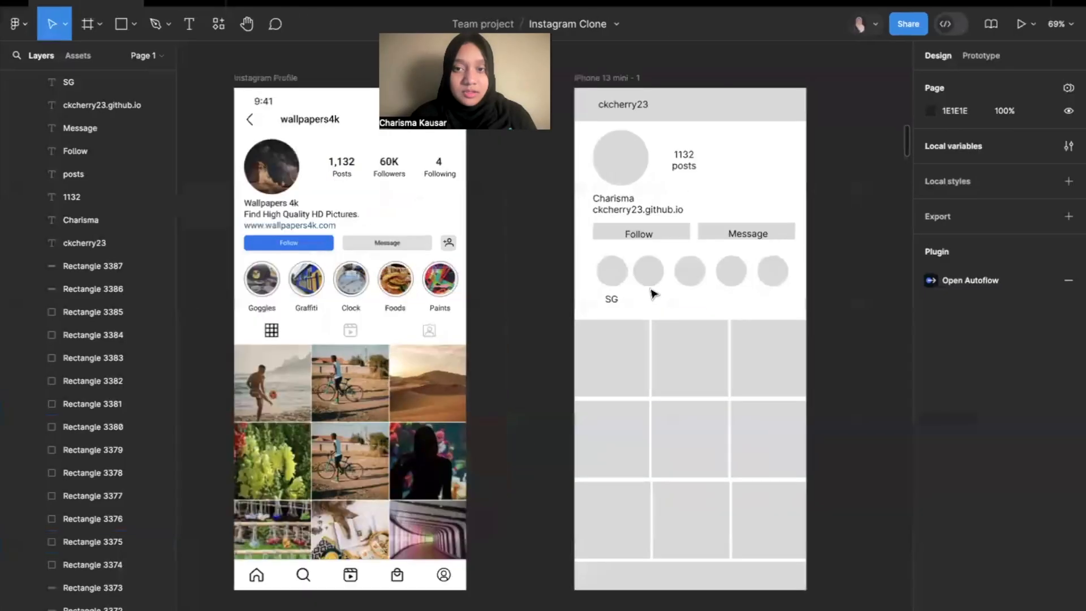
{"action": "left_click", "coordinate": [686, 217]}
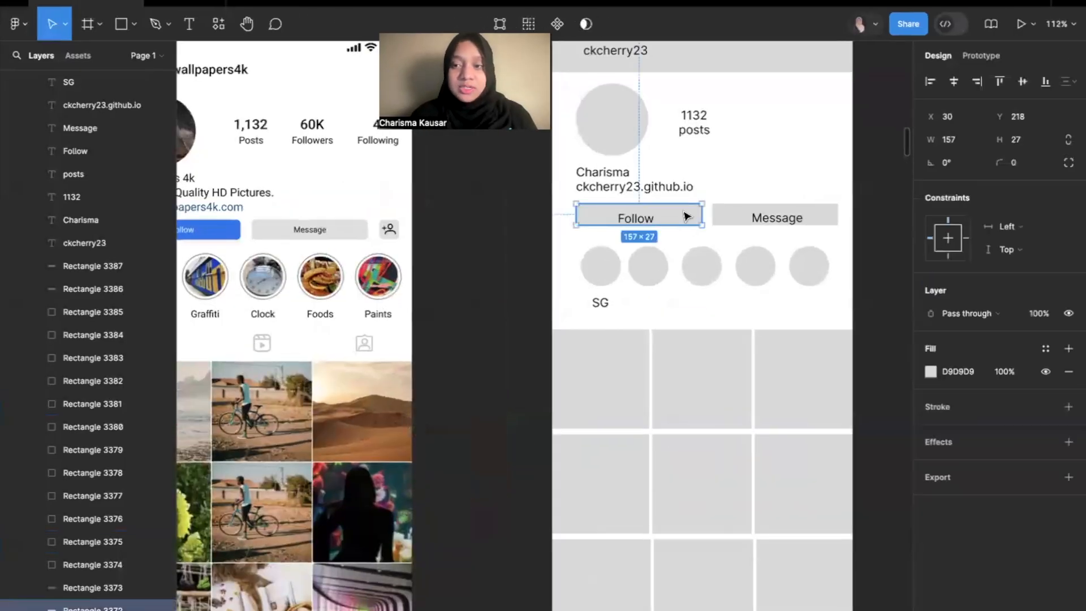
{"action": "scroll", "coordinate": [690, 216], "scroll_direction": "left", "scroll_amount": 2}
{"action": "scroll", "coordinate": [690, 216], "scroll_direction": "up", "scroll_amount": 1}
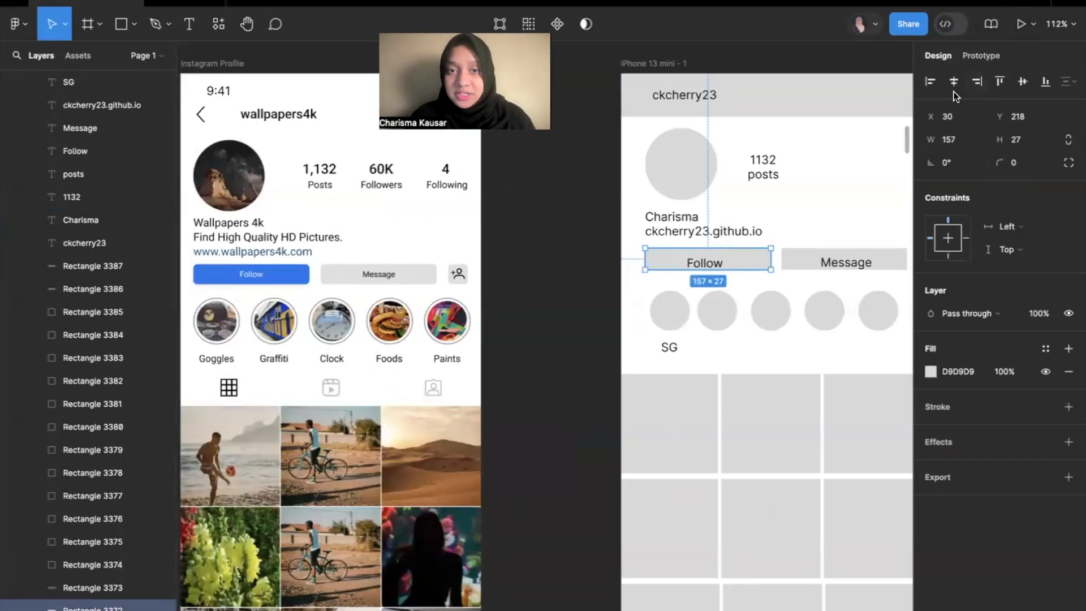
{"action": "left_click", "coordinate": [931, 371]}
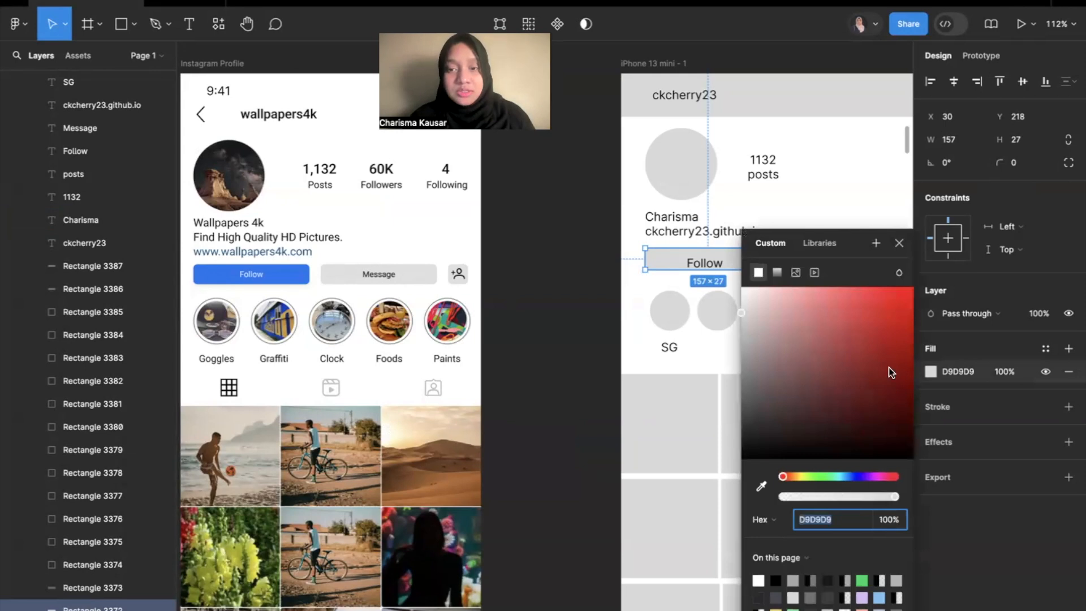
{"action": "left_click", "coordinate": [859, 476]}
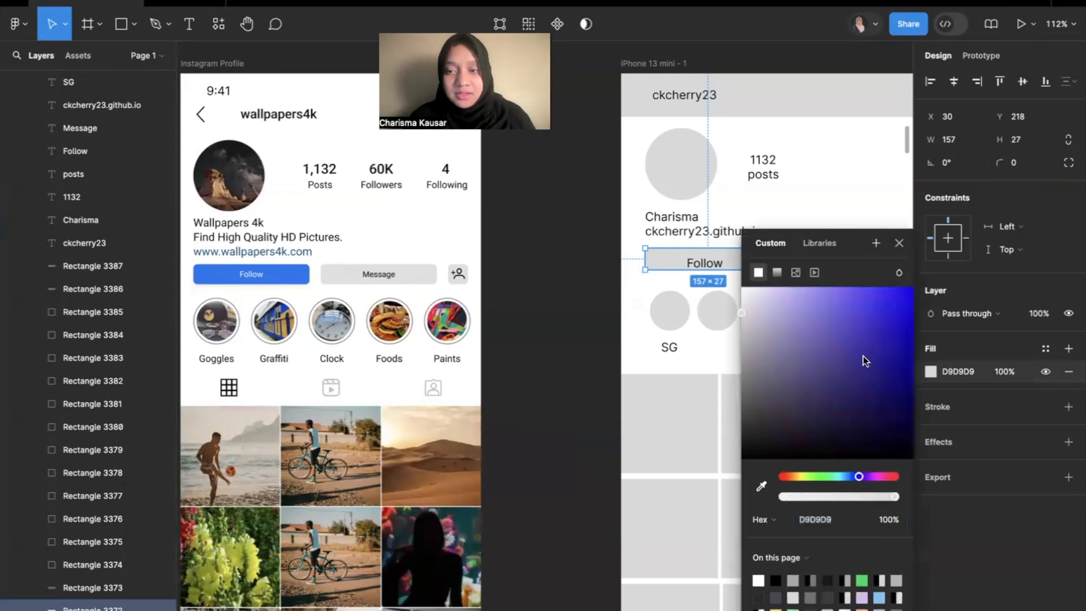
{"action": "left_click", "coordinate": [865, 304]}
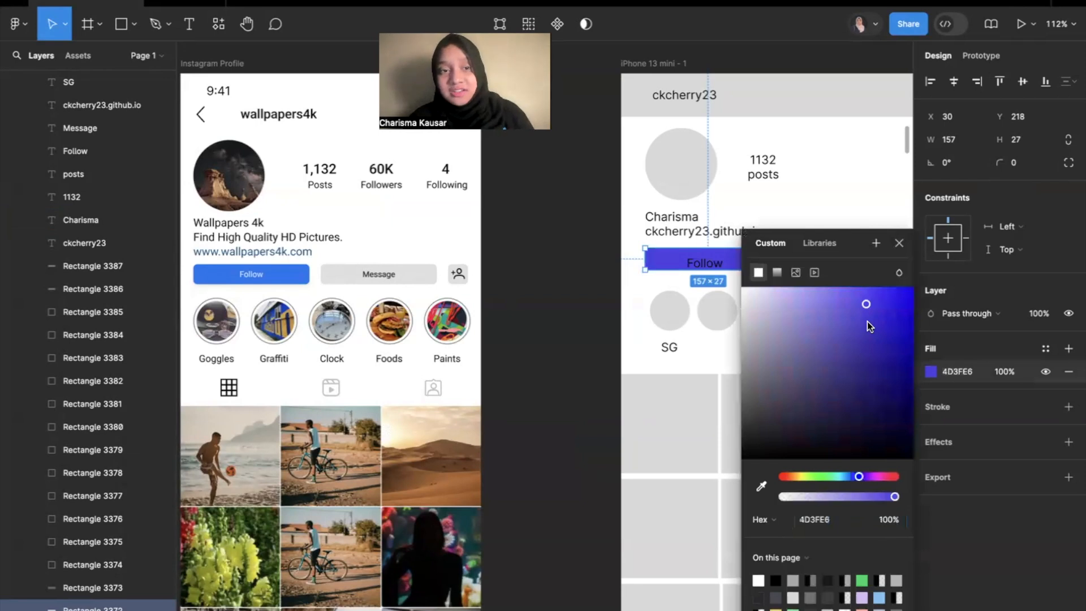
{"action": "left_click", "coordinate": [943, 373]}
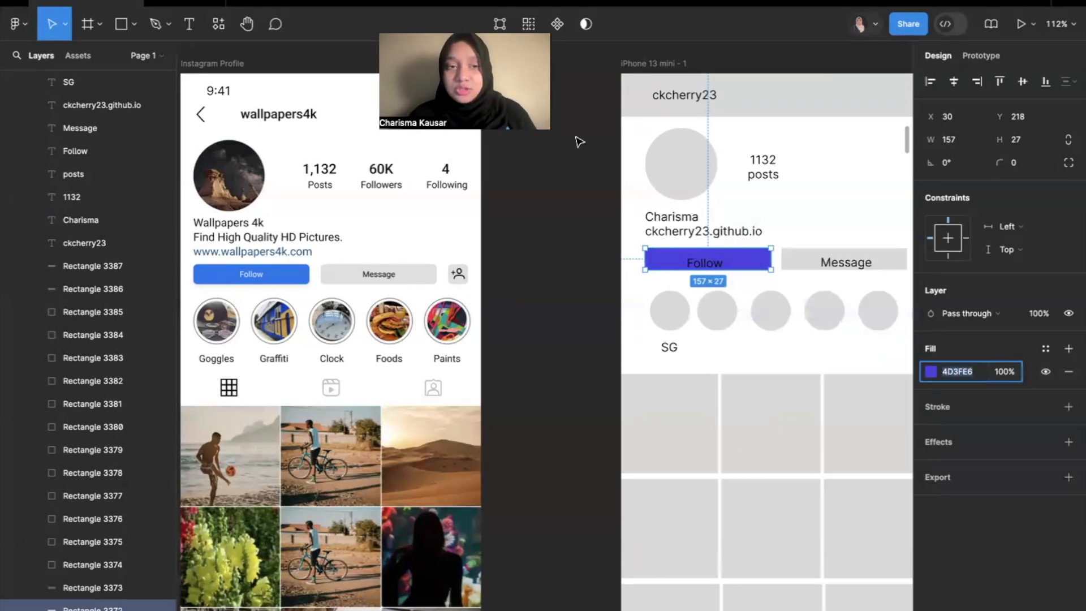
Copy the blue 1877F2 from the reference profile's Follow button and set it as the mockup Follow rectangle's fill.
{"action": "left_click", "coordinate": [281, 274]}
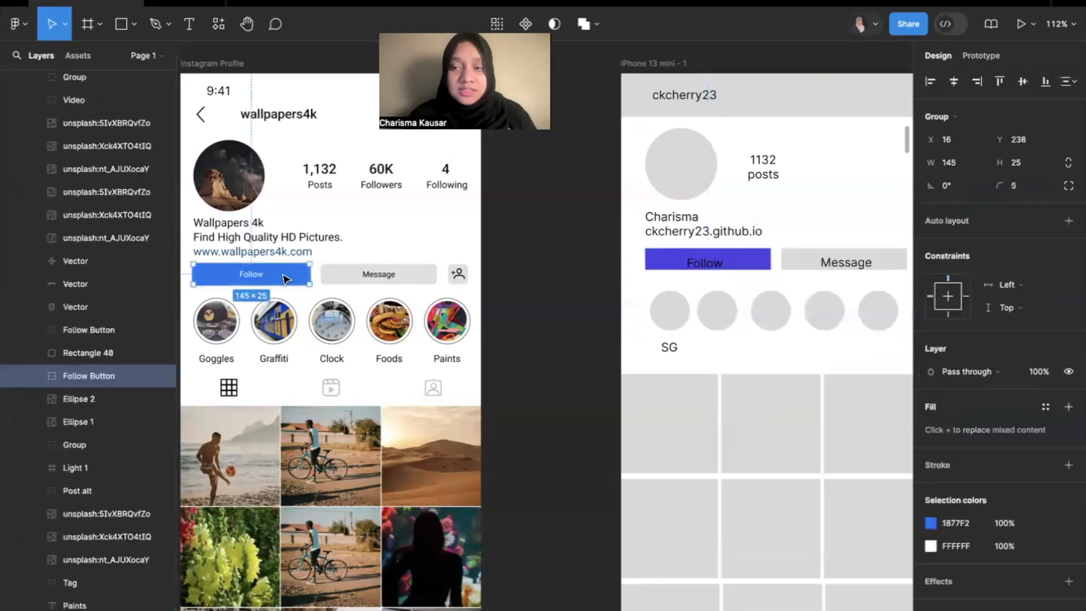
{"action": "left_click", "coordinate": [961, 526]}
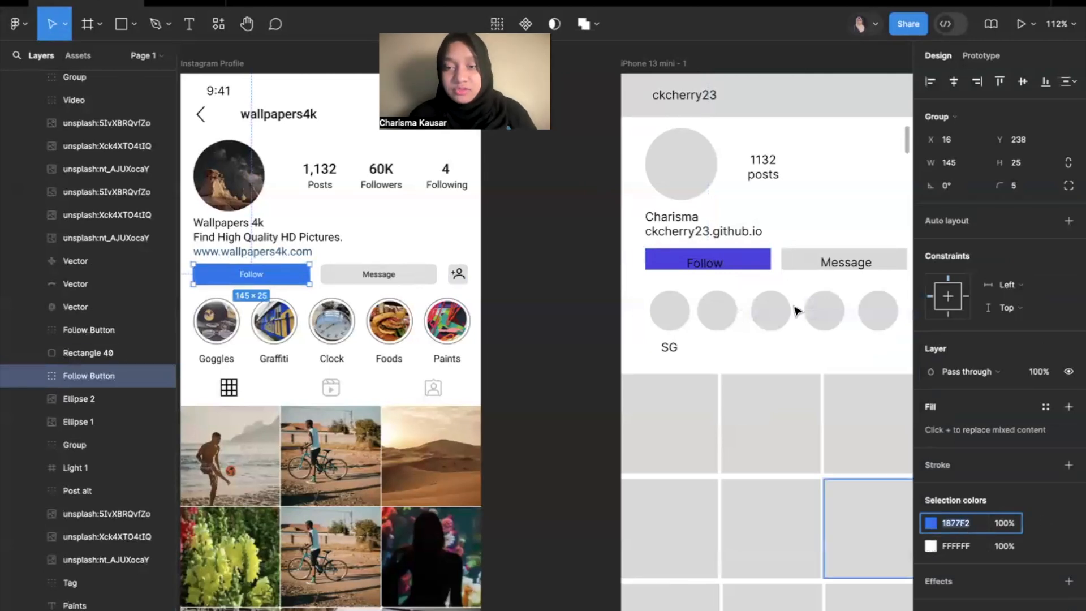
{"action": "left_click", "coordinate": [757, 262]}
{"action": "left_click", "coordinate": [965, 376]}
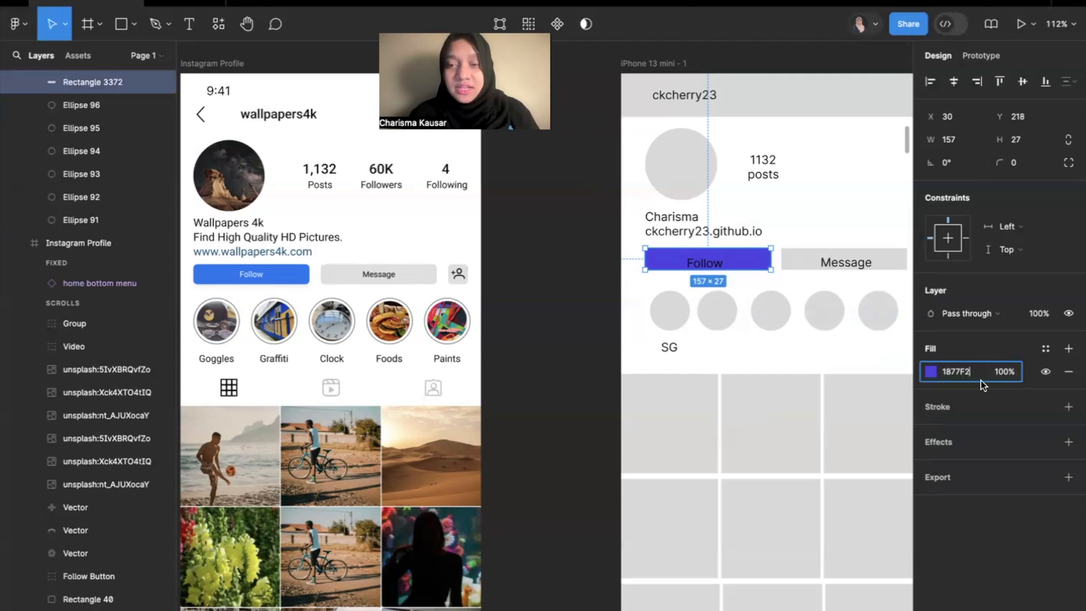
{"action": "type", "text": "1877F2"}
{"action": "key", "text": "Return"}
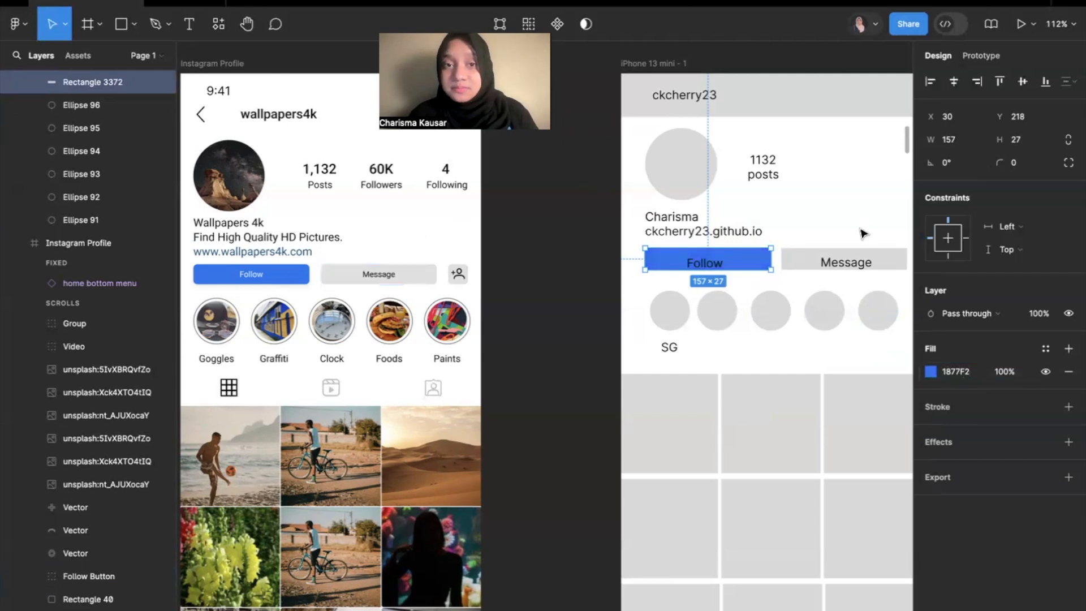
Round the corners of the mockup's blue Follow button rectangle by setting a corner radius.
{"action": "left_click", "coordinate": [583, 273]}
{"action": "left_click", "coordinate": [738, 269]}
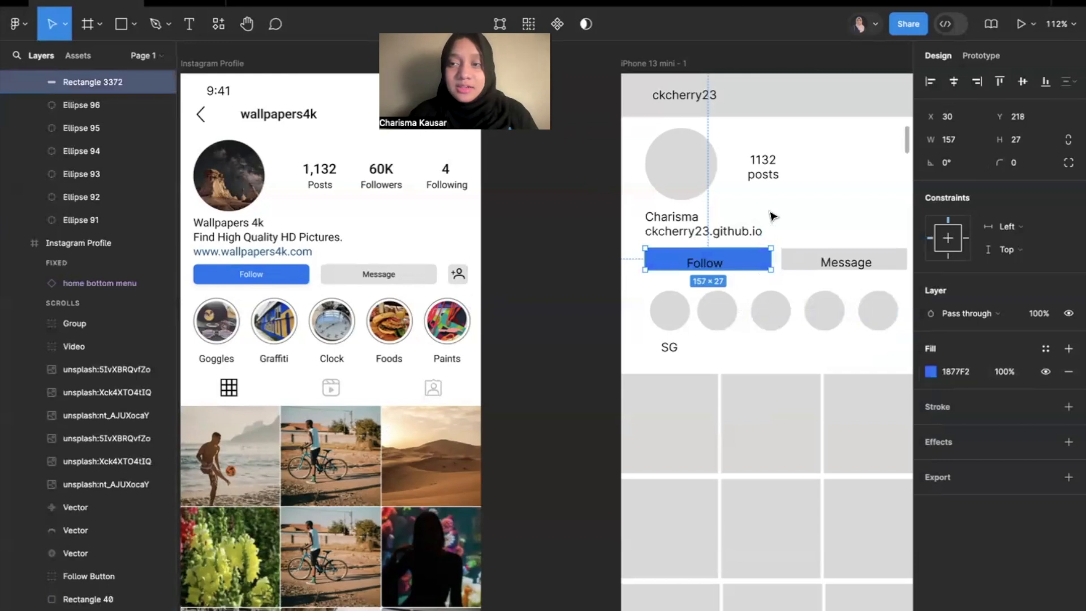
{"action": "scroll", "coordinate": [758, 223], "scroll_direction": "up", "scroll_amount": 2}
{"action": "scroll", "coordinate": [758, 224], "scroll_direction": "right", "scroll_amount": 1}
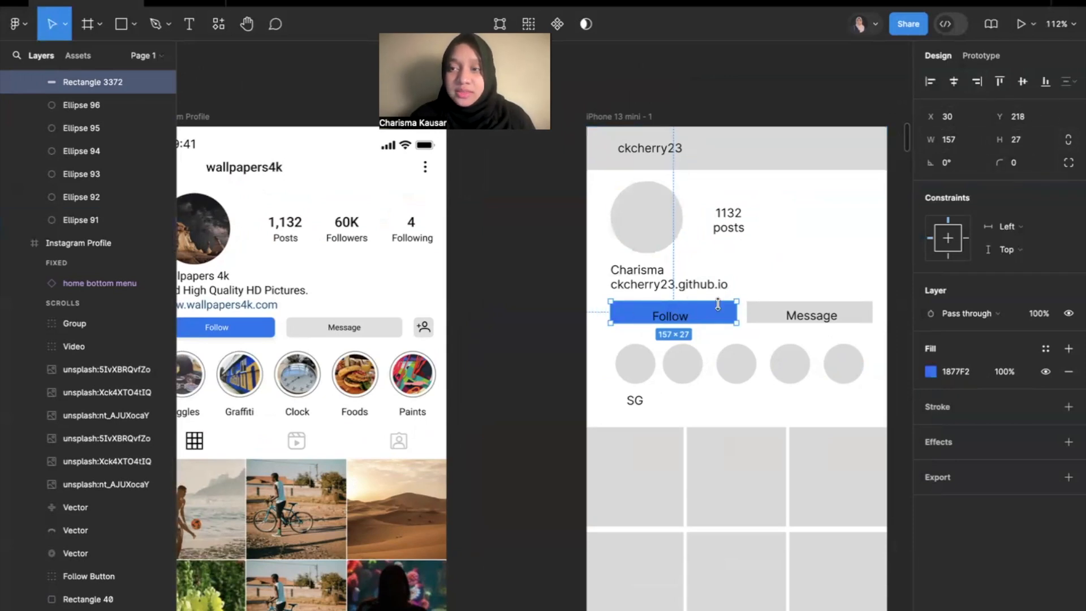
{"action": "scroll", "coordinate": [613, 310], "scroll_direction": "up", "scroll_amount": 5}
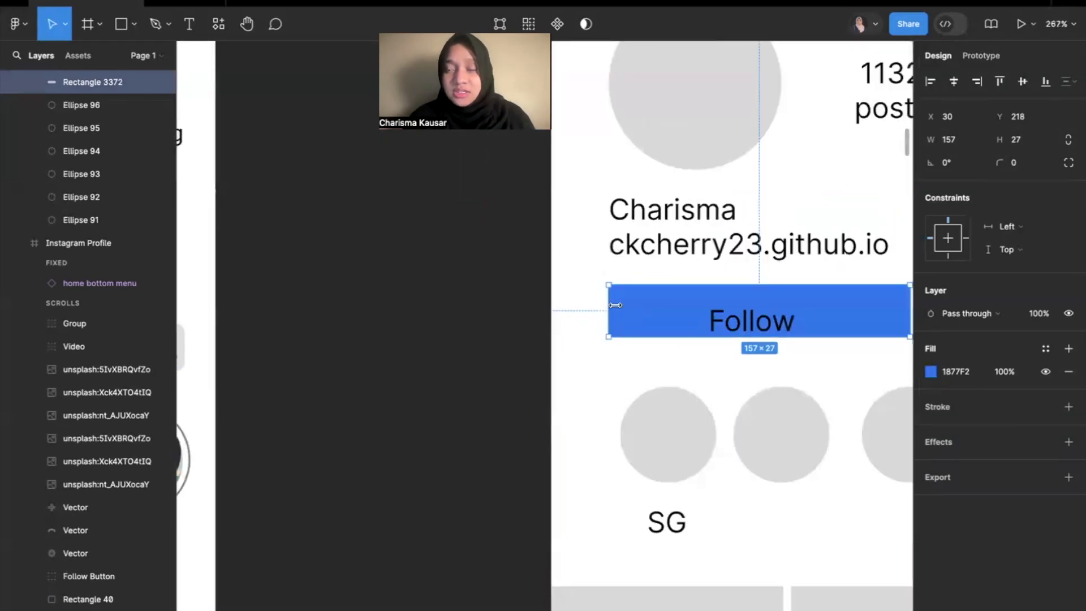
{"action": "left_click", "coordinate": [1017, 164]}
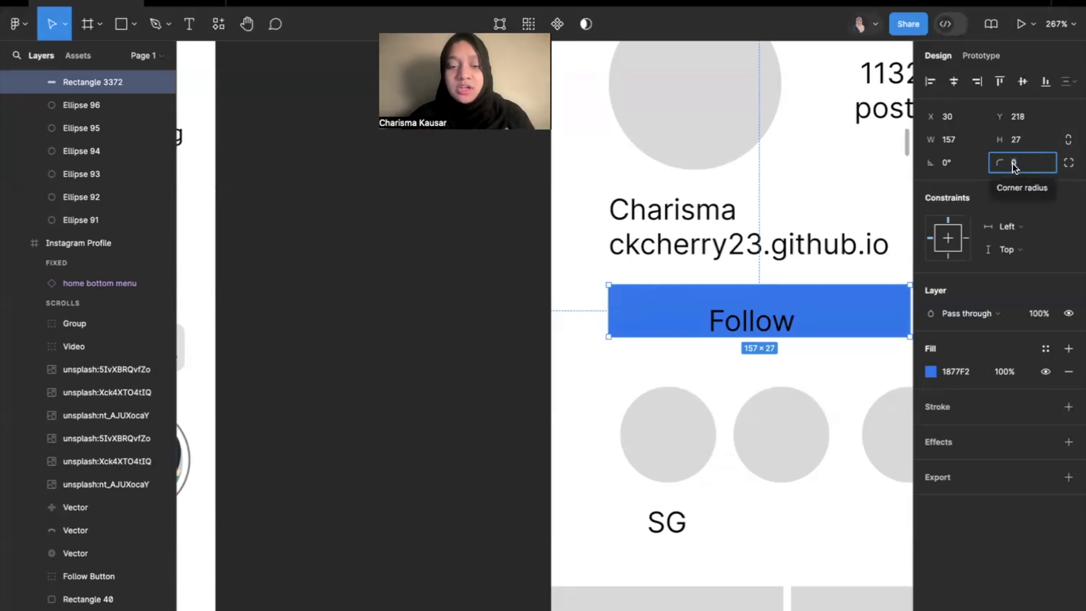
{"action": "left_click", "coordinate": [555, 339]}
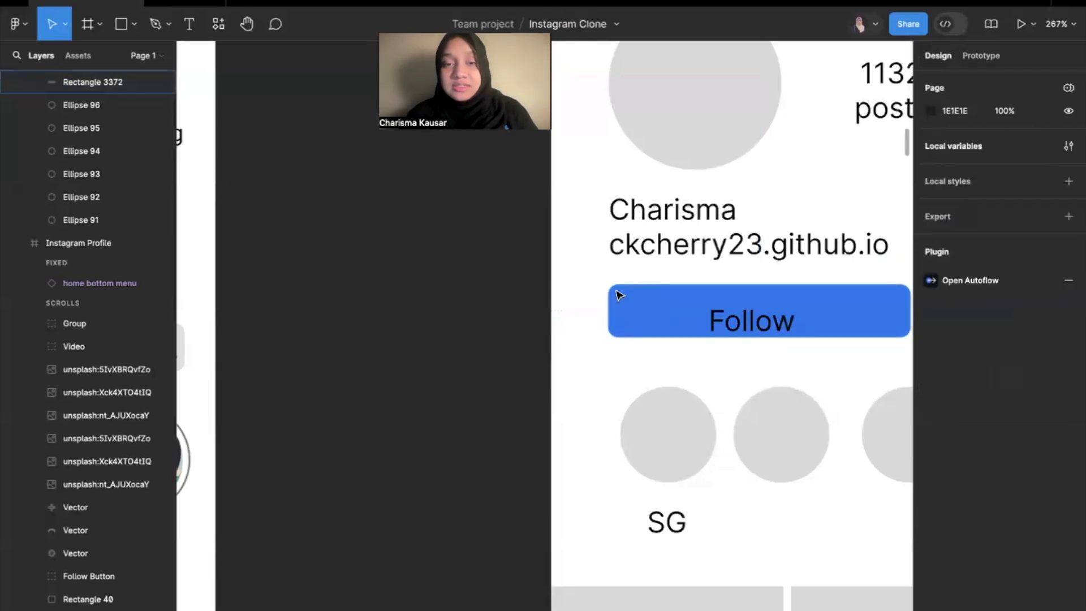
Add a drop shadow effect to the mockup's blue Follow button rectangle, matching the reference button.
{"action": "scroll", "coordinate": [619, 294], "scroll_direction": "down", "scroll_amount": 3}
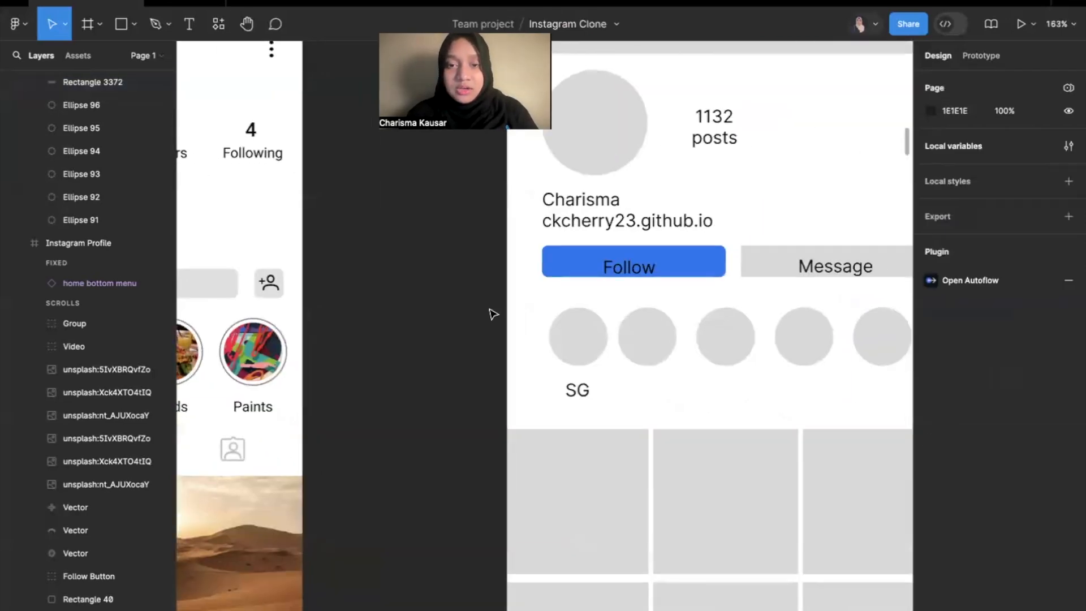
{"action": "scroll", "coordinate": [481, 313], "scroll_direction": "left", "scroll_amount": 10}
{"action": "scroll", "coordinate": [378, 339], "scroll_direction": "up", "scroll_amount": 5}
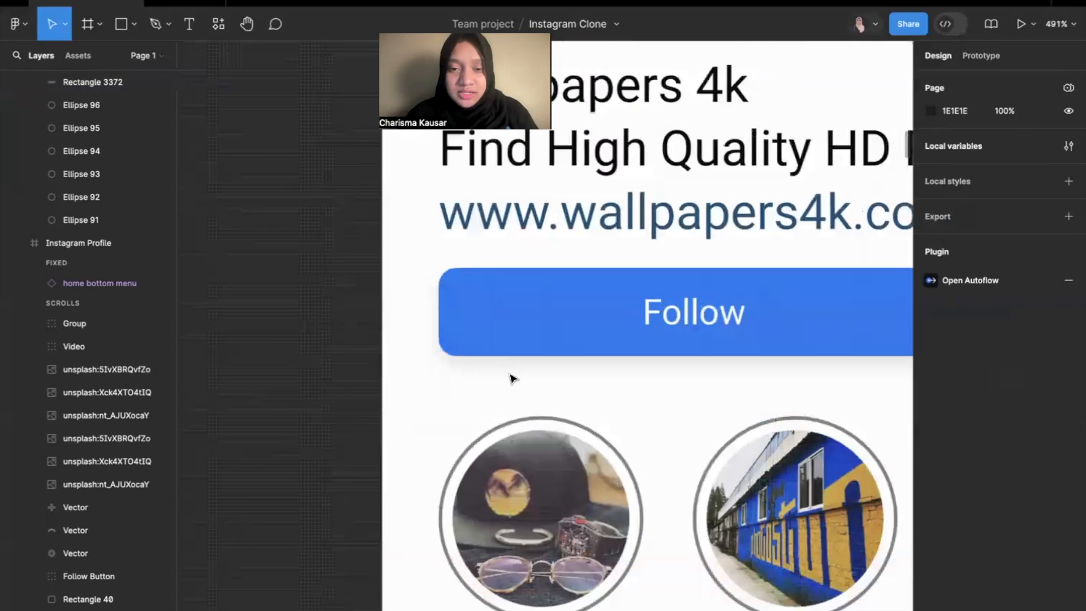
{"action": "scroll", "coordinate": [499, 371], "scroll_direction": "right", "scroll_amount": 10}
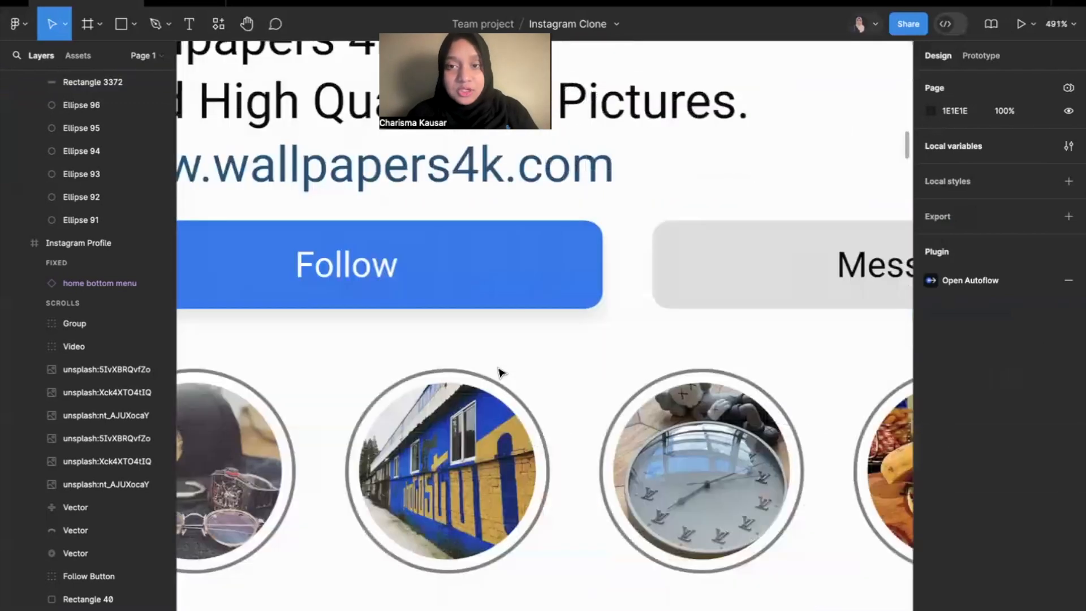
{"action": "scroll", "coordinate": [498, 372], "scroll_direction": "down", "scroll_amount": 5}
{"action": "scroll", "coordinate": [635, 315], "scroll_direction": "right", "scroll_amount": 5}
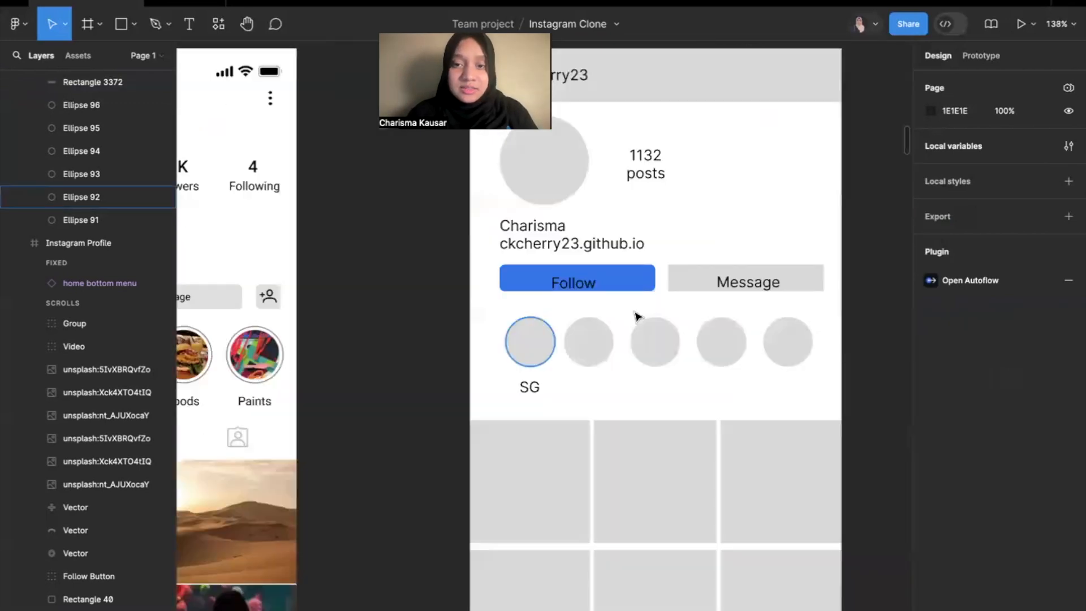
{"action": "left_click", "coordinate": [640, 282]}
{"action": "scroll", "coordinate": [641, 285], "scroll_direction": "down", "scroll_amount": 5}
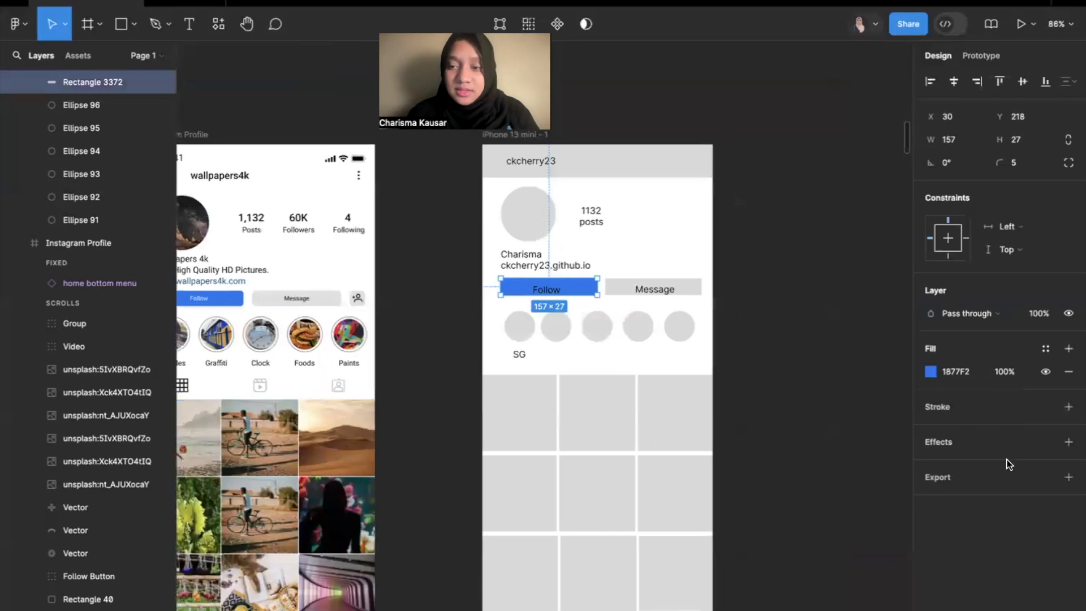
{"action": "left_click", "coordinate": [1068, 442]}
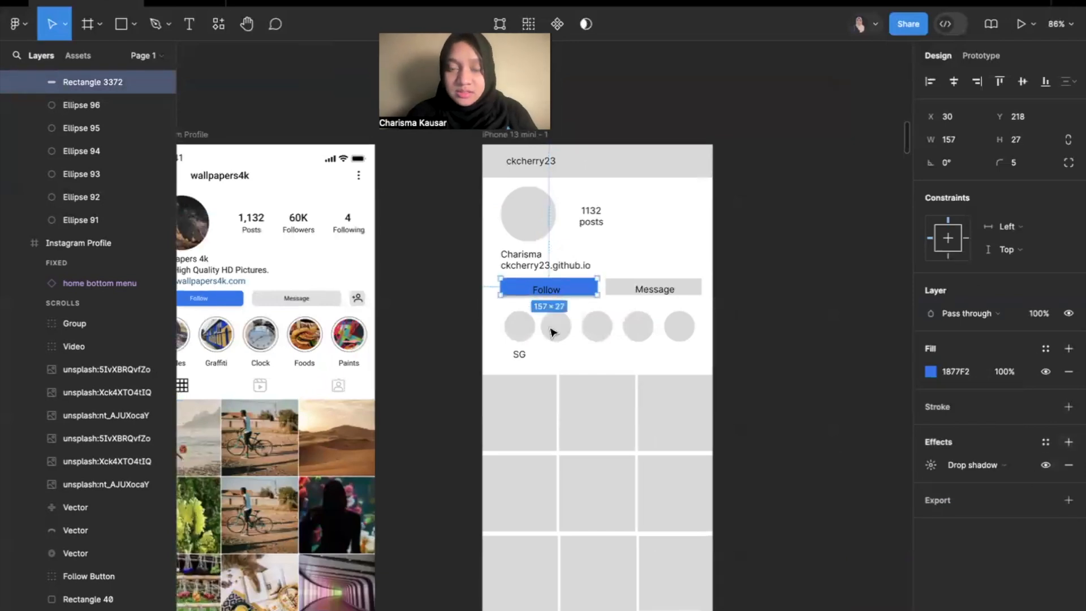
{"action": "scroll", "coordinate": [510, 256], "scroll_direction": "up", "scroll_amount": 3}
{"action": "scroll", "coordinate": [511, 256], "scroll_direction": "up", "scroll_amount": 3}
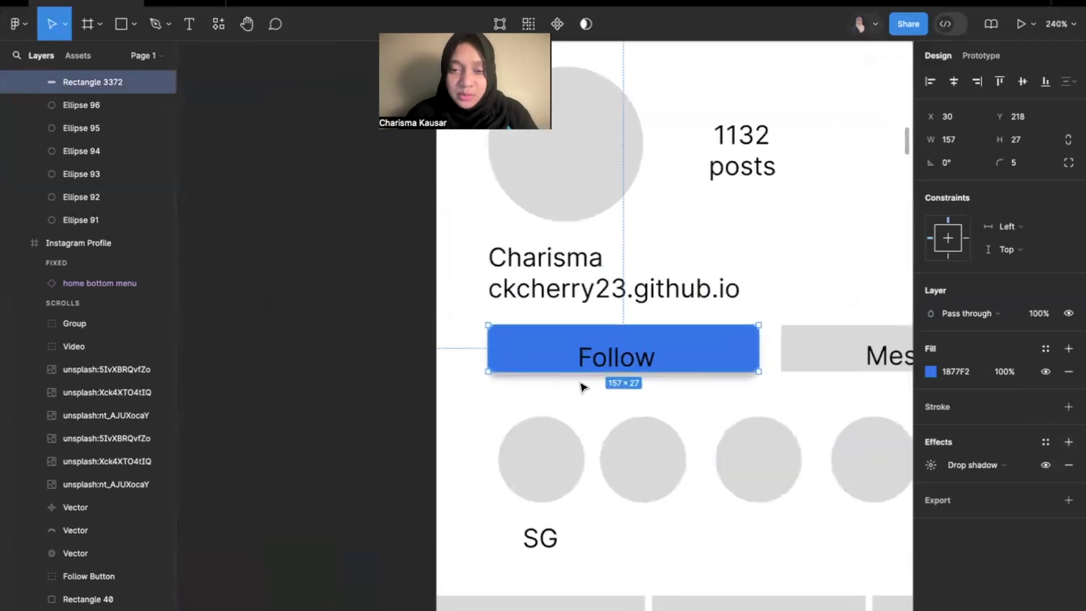
{"action": "scroll", "coordinate": [532, 371], "scroll_direction": "up", "scroll_amount": 3}
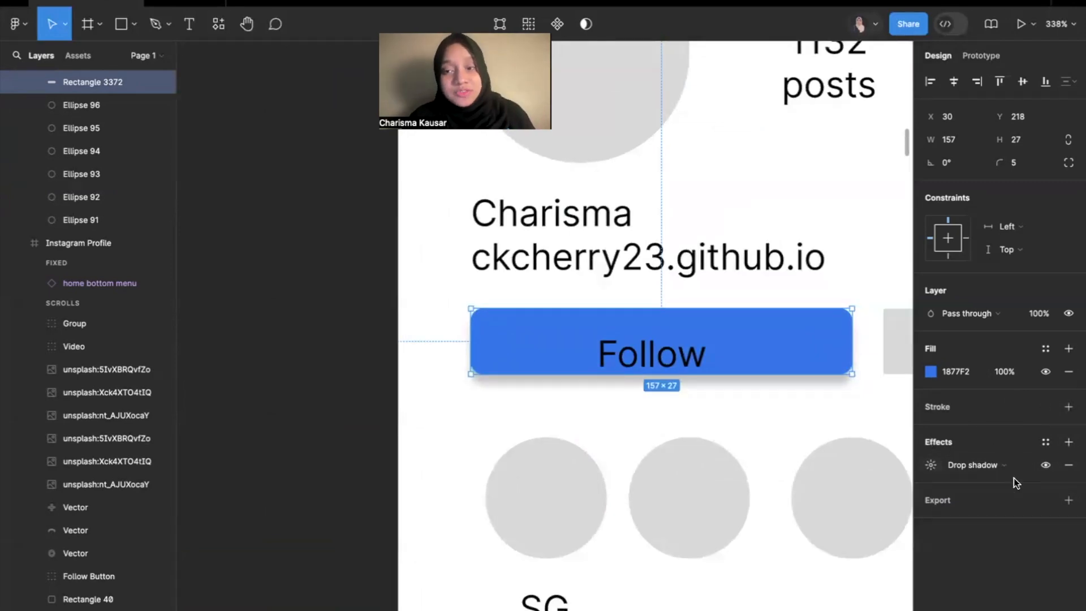
Set the Follow button's drop shadow to a Y offset of 2 and a blur of 5.
{"action": "left_click", "coordinate": [930, 466]}
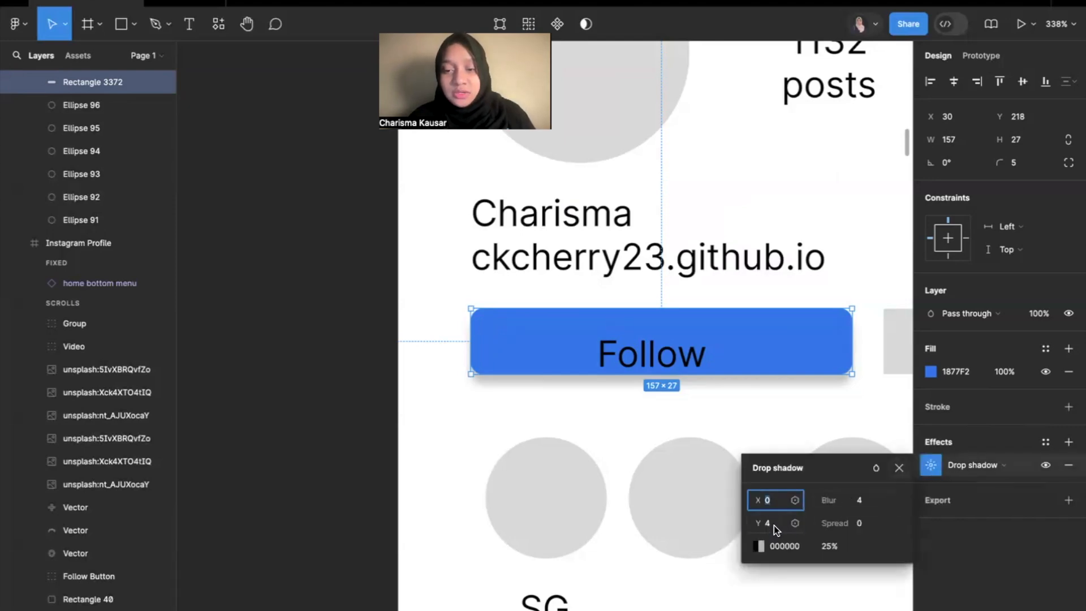
{"action": "type", "text": "2"}
{"action": "key", "text": "Return"}
{"action": "left_click", "coordinate": [863, 504]}
{"action": "key", "text": "Return"}
{"action": "left_click", "coordinate": [864, 503]}
{"action": "type", "text": "1"}
{"action": "key", "text": "Return"}
{"action": "left_click", "coordinate": [863, 503]}
{"action": "type", "text": "5"}
{"action": "key", "text": "Return"}
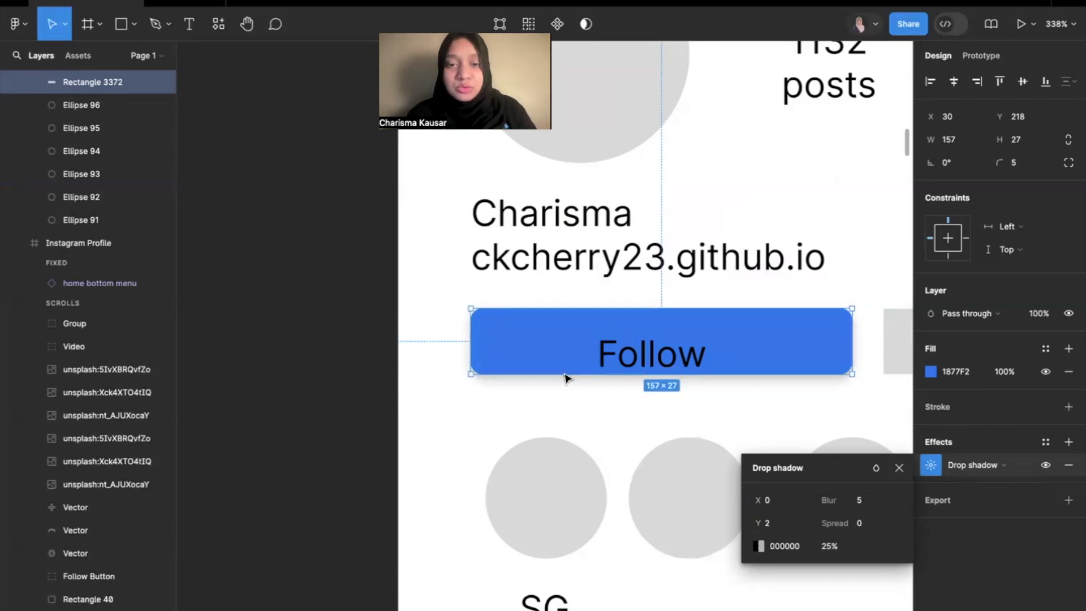
{"action": "left_click", "coordinate": [562, 396]}
{"action": "scroll", "coordinate": [637, 395], "scroll_direction": "down", "scroll_amount": 10}
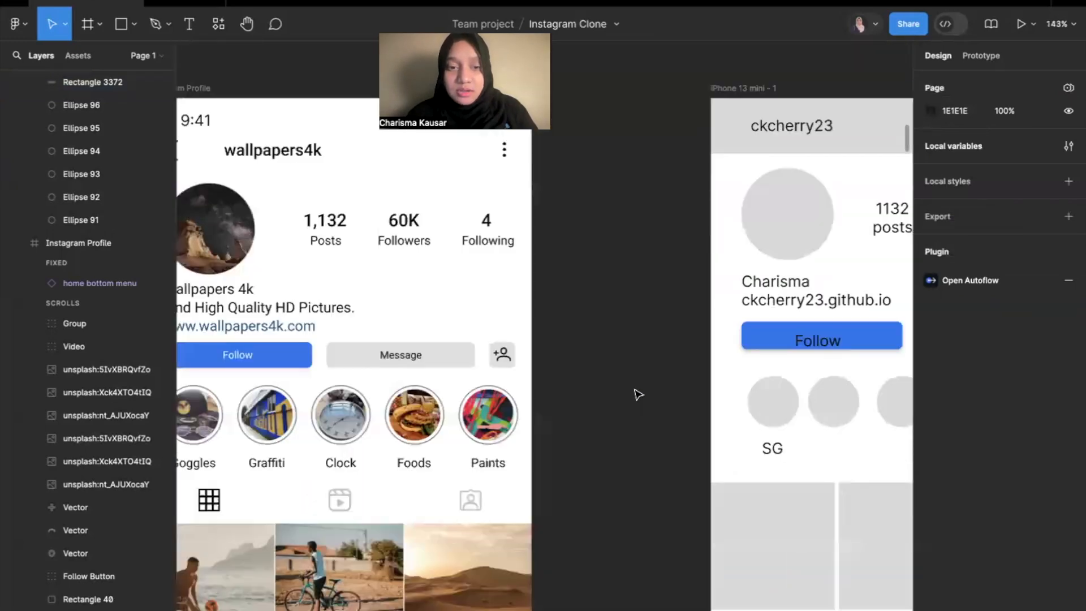
Compare with the reference Follow button and change the mockup's "Follow" text fill to white FFFFFF.
{"action": "scroll", "coordinate": [638, 394], "scroll_direction": "left", "scroll_amount": 2}
{"action": "left_click", "coordinate": [250, 358]}
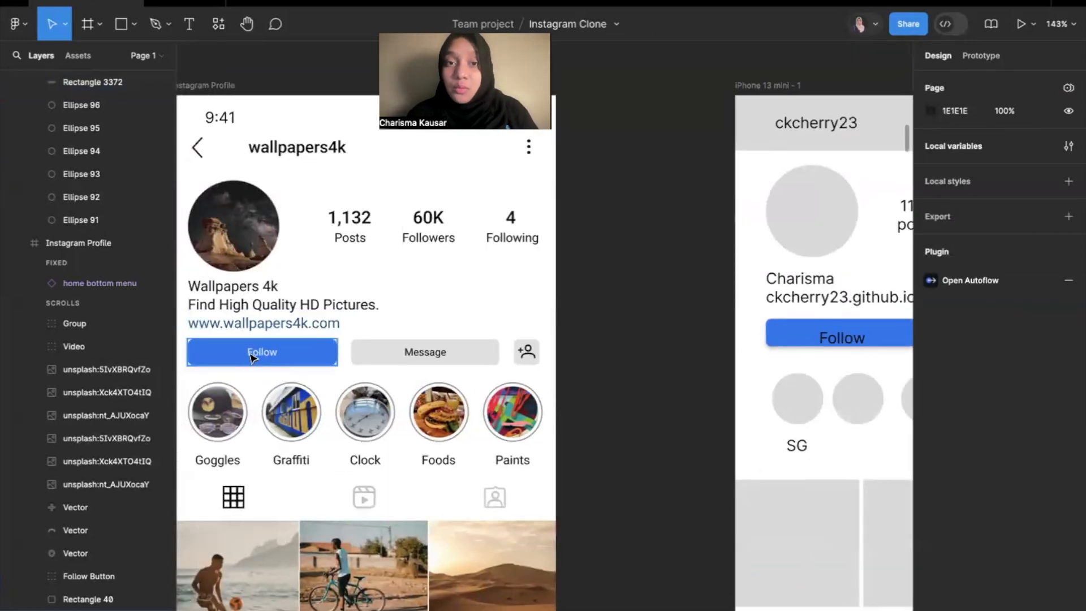
{"action": "left_click", "coordinate": [665, 334]}
{"action": "scroll", "coordinate": [664, 334], "scroll_direction": "right", "scroll_amount": 3}
{"action": "scroll", "coordinate": [664, 333], "scroll_direction": "up", "scroll_amount": 1}
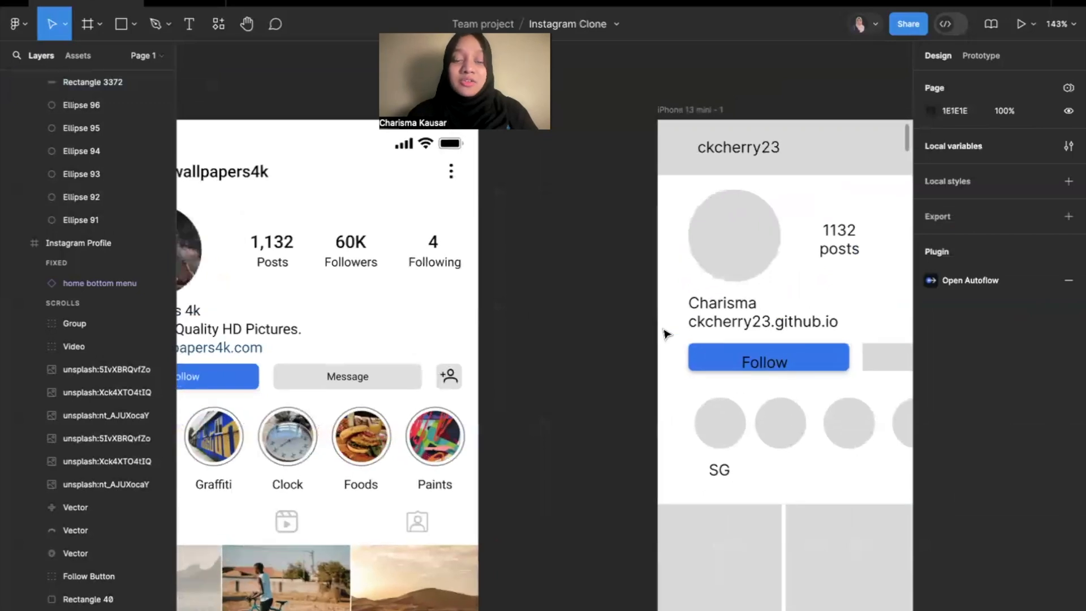
{"action": "scroll", "coordinate": [664, 333], "scroll_direction": "left", "scroll_amount": 2}
{"action": "scroll", "coordinate": [664, 334], "scroll_direction": "up", "scroll_amount": 1}
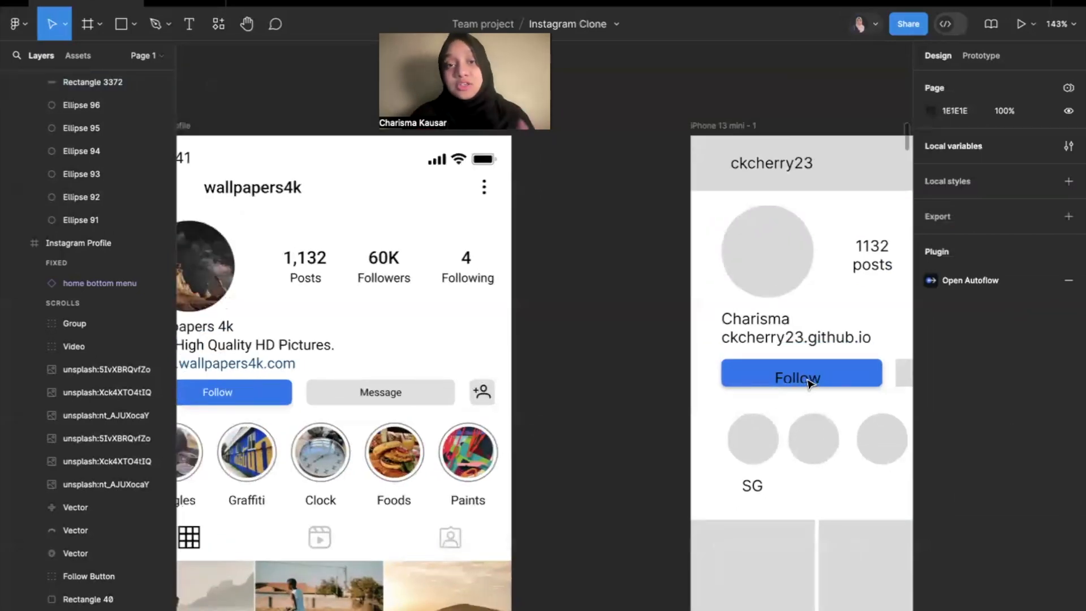
{"action": "scroll", "coordinate": [809, 382], "scroll_direction": "up", "scroll_amount": 5}
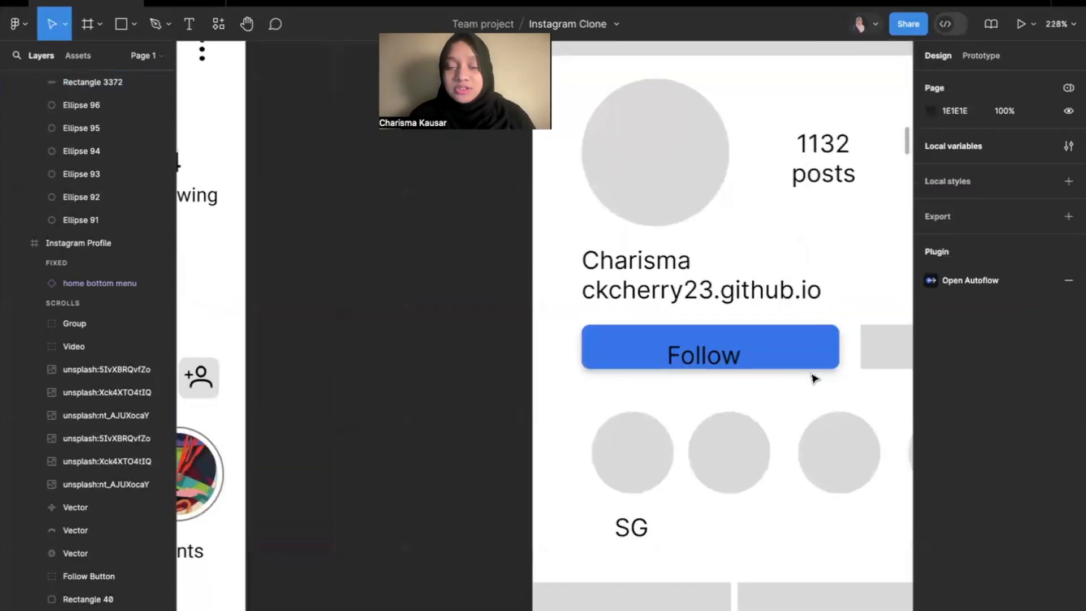
{"action": "left_click", "coordinate": [732, 358]}
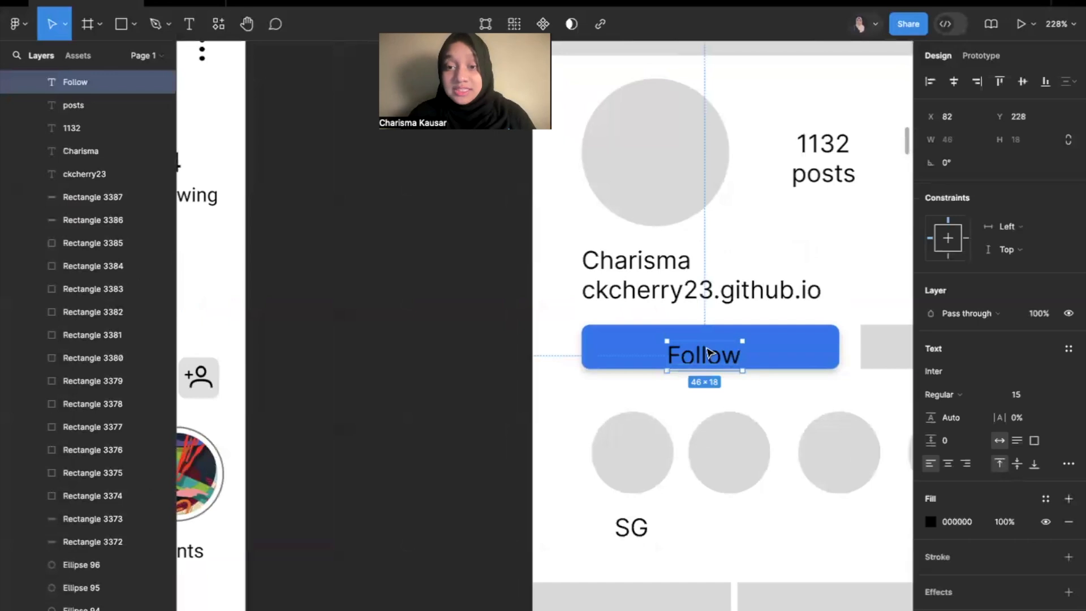
{"action": "key", "text": "Escape"}
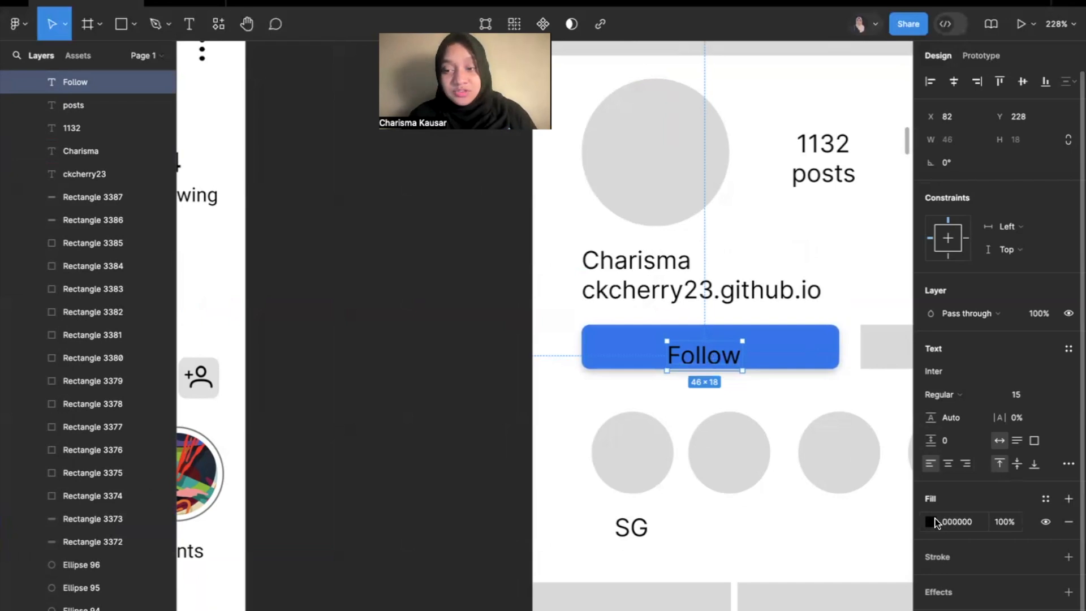
{"action": "left_click", "coordinate": [931, 520]}
{"action": "left_click_drag", "start_coordinate": [763, 421], "coordinate": [728, 275]}
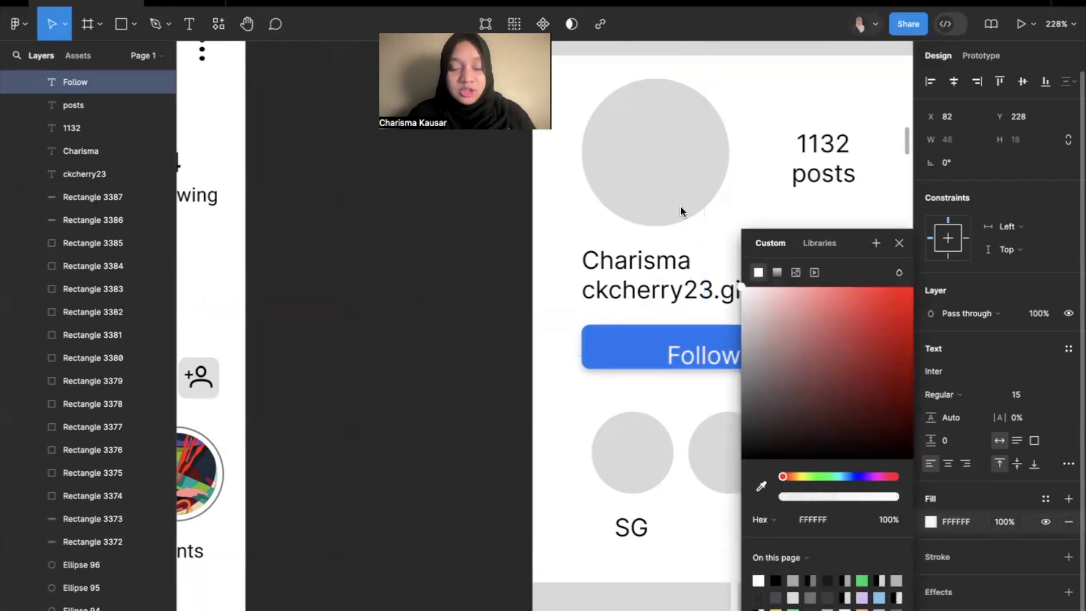
{"action": "left_click", "coordinate": [469, 358]}
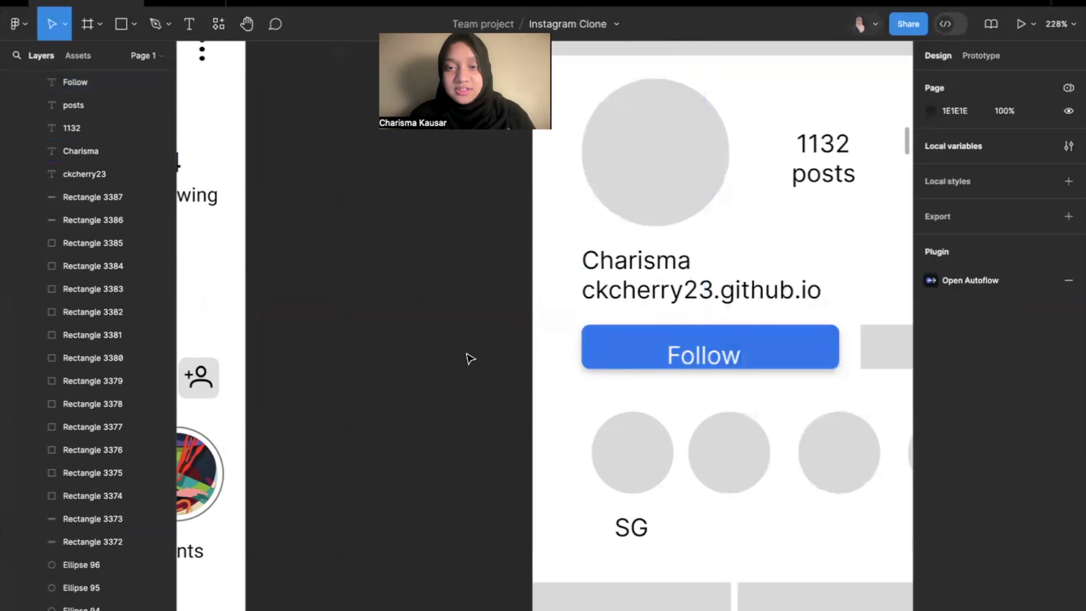
Change the fill of the grey header bar behind the mockup's username to white.
{"action": "scroll", "coordinate": [593, 365], "scroll_direction": "down", "scroll_amount": 5}
{"action": "scroll", "coordinate": [593, 365], "scroll_direction": "down", "scroll_amount": 5}
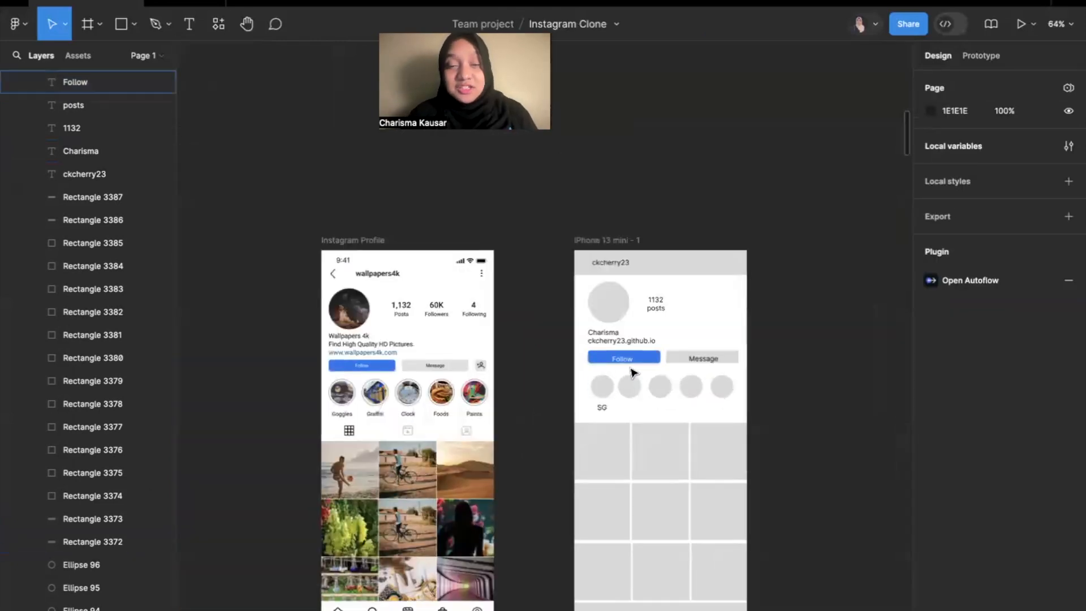
{"action": "scroll", "coordinate": [634, 373], "scroll_direction": "up", "scroll_amount": 2}
{"action": "scroll", "coordinate": [634, 379], "scroll_direction": "up", "scroll_amount": 3}
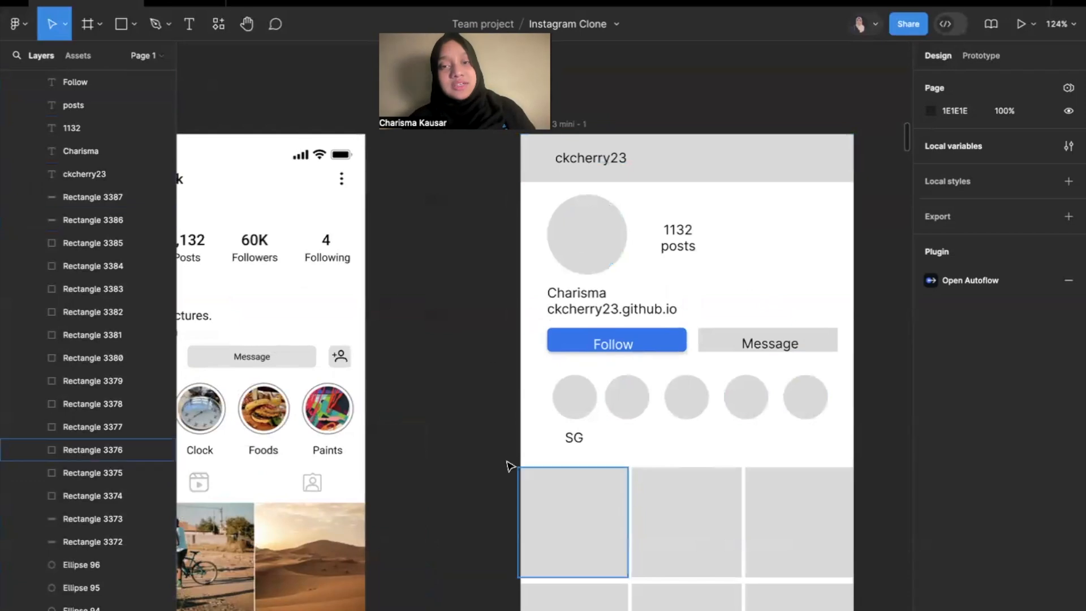
{"action": "left_click", "coordinate": [759, 170]}
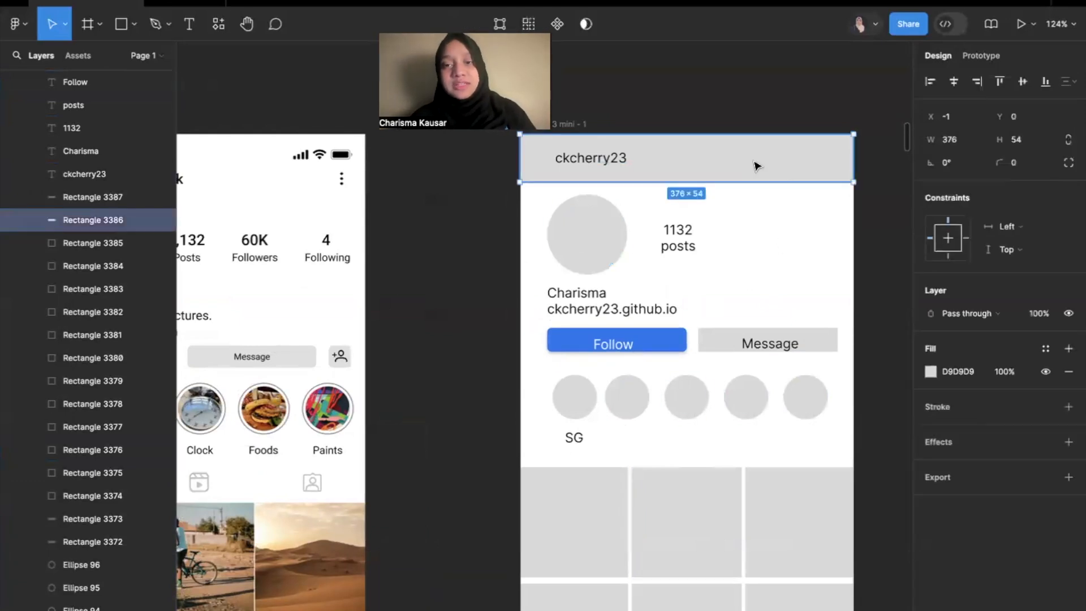
{"action": "left_click", "coordinate": [930, 372]}
{"action": "left_click_drag", "start_coordinate": [771, 326], "coordinate": [684, 257]}
{"action": "left_click", "coordinate": [518, 280]}
Change the fill of the grey bar below the mockup's photo grid to white FFFFFF.
{"action": "scroll", "coordinate": [519, 280], "scroll_direction": "down", "scroll_amount": 3}
{"action": "scroll", "coordinate": [521, 282], "scroll_direction": "down", "scroll_amount": 3}
{"action": "left_click", "coordinate": [635, 524]}
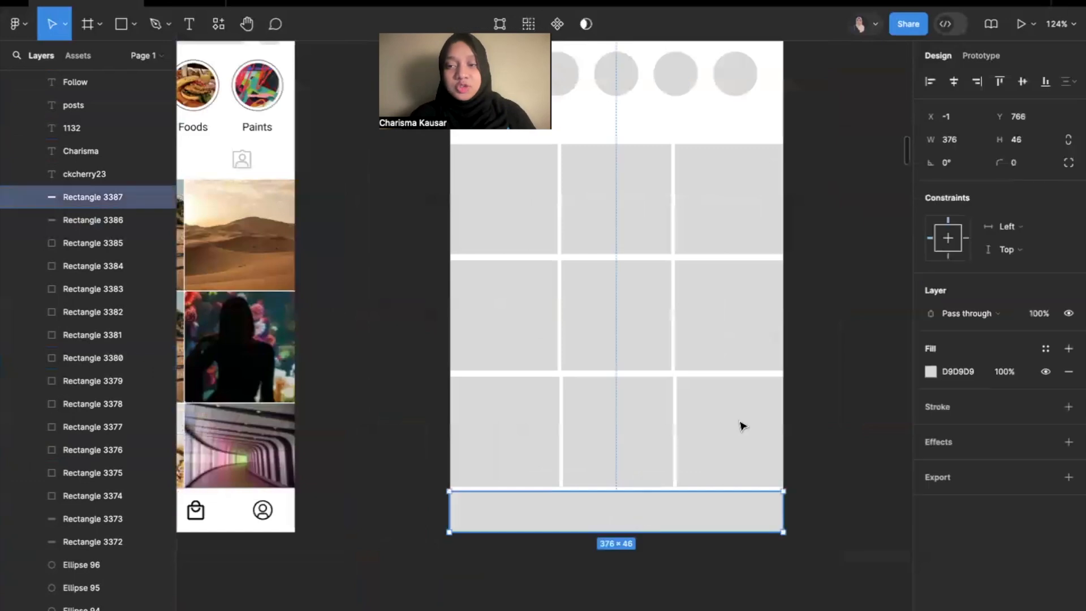
{"action": "left_click", "coordinate": [929, 371]}
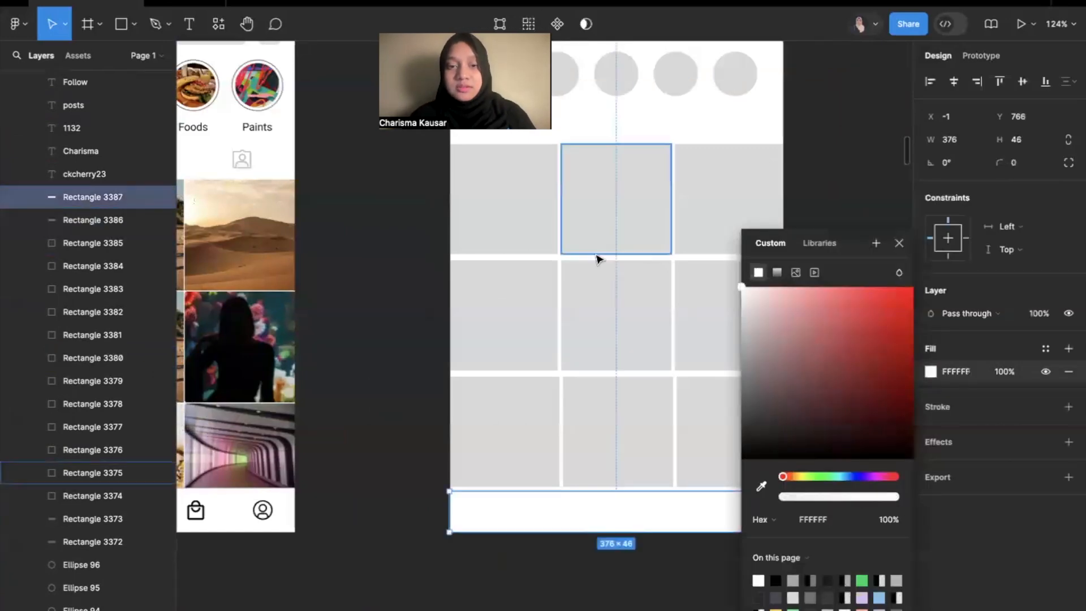
{"action": "left_click", "coordinate": [404, 329]}
{"action": "scroll", "coordinate": [404, 329], "scroll_direction": "down", "scroll_amount": 3}
{"action": "scroll", "coordinate": [405, 330], "scroll_direction": "down", "scroll_amount": 2}
{"action": "scroll", "coordinate": [444, 255], "scroll_direction": "up", "scroll_amount": 2}
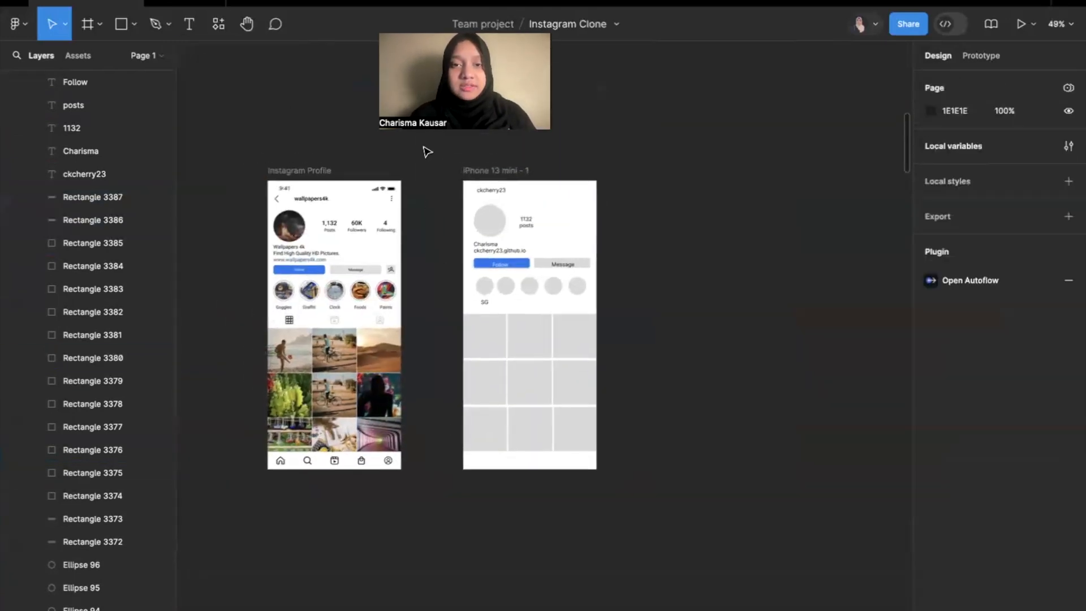
{"action": "key", "text": "ctrl+Left"}
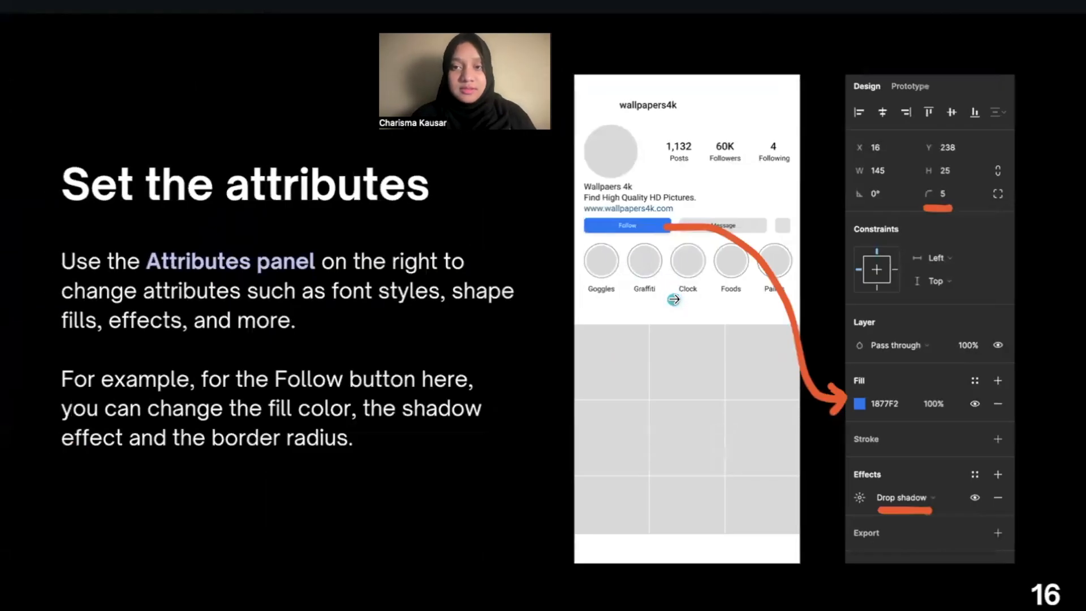
{"action": "key", "text": "Right"}
{"action": "key", "text": "Left"}
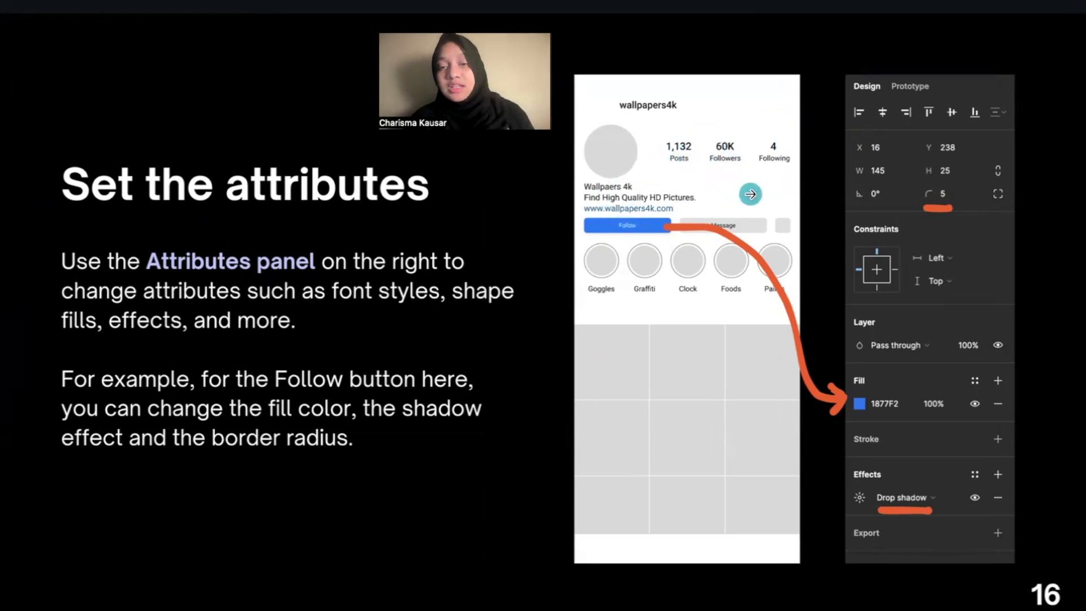
{"action": "key", "text": "ctrl+Right"}
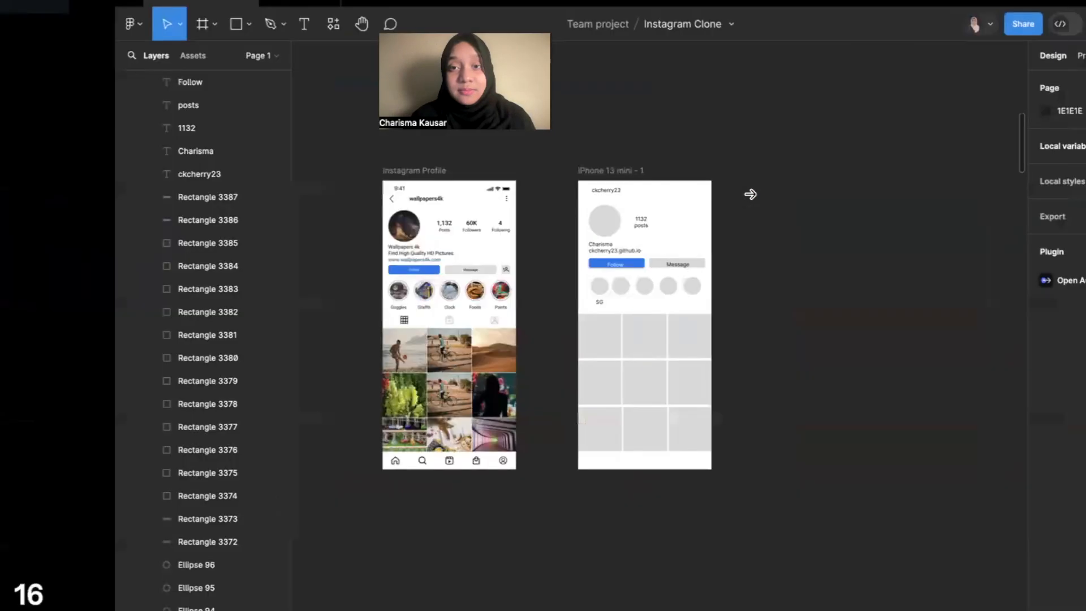
Set the font weight of the username text in the mockup's header to Semi Bold.
{"action": "scroll", "coordinate": [477, 189], "scroll_direction": "up", "scroll_amount": 10}
{"action": "scroll", "coordinate": [478, 189], "scroll_direction": "down", "scroll_amount": 10}
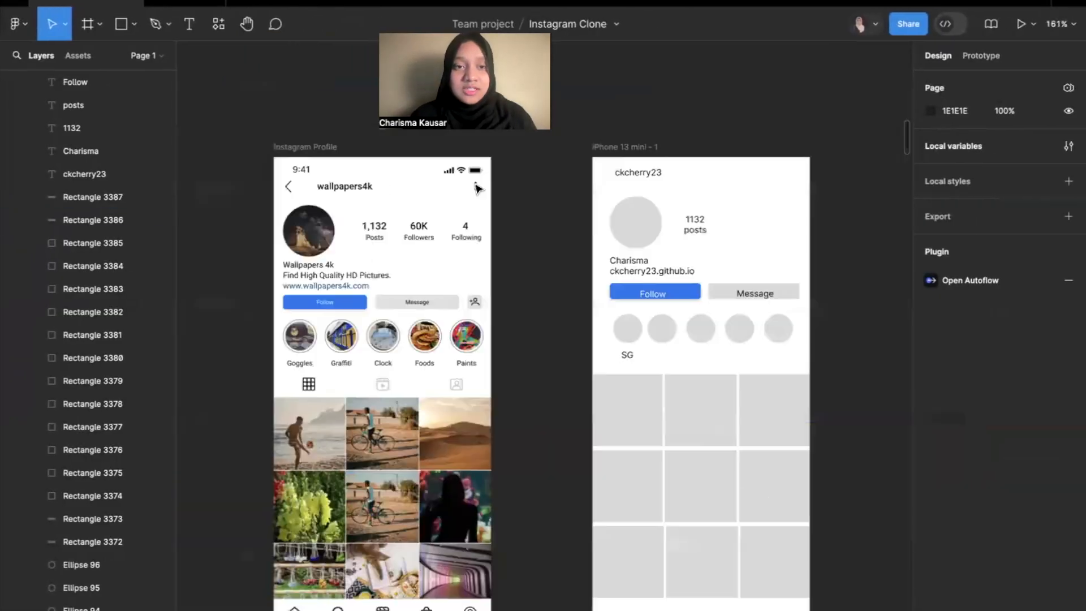
{"action": "left_click", "coordinate": [582, 178]}
{"action": "scroll", "coordinate": [599, 180], "scroll_direction": "up", "scroll_amount": 3}
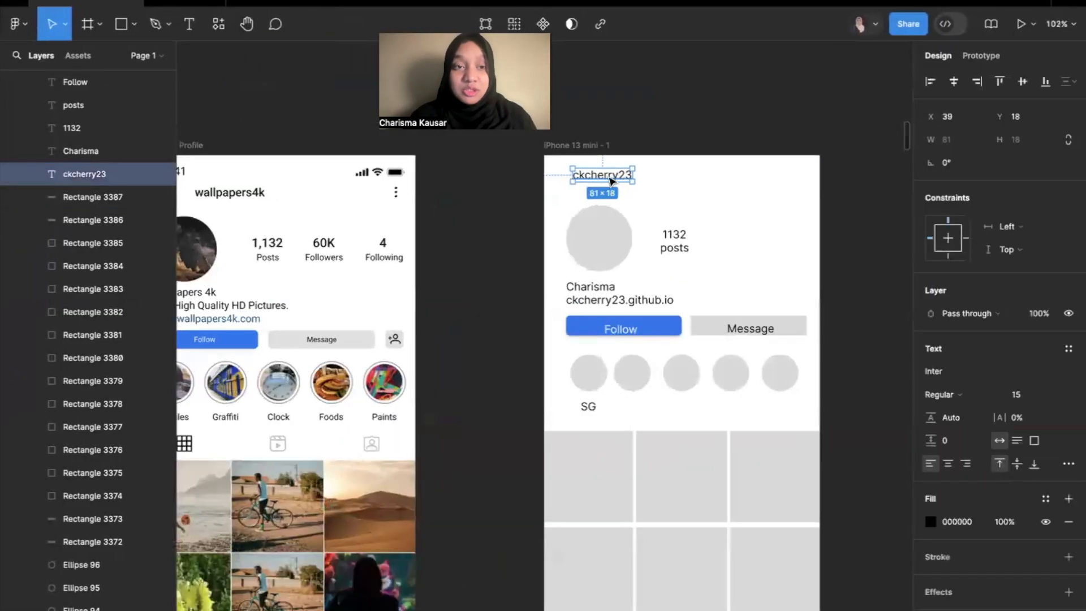
{"action": "left_click", "coordinate": [970, 395]}
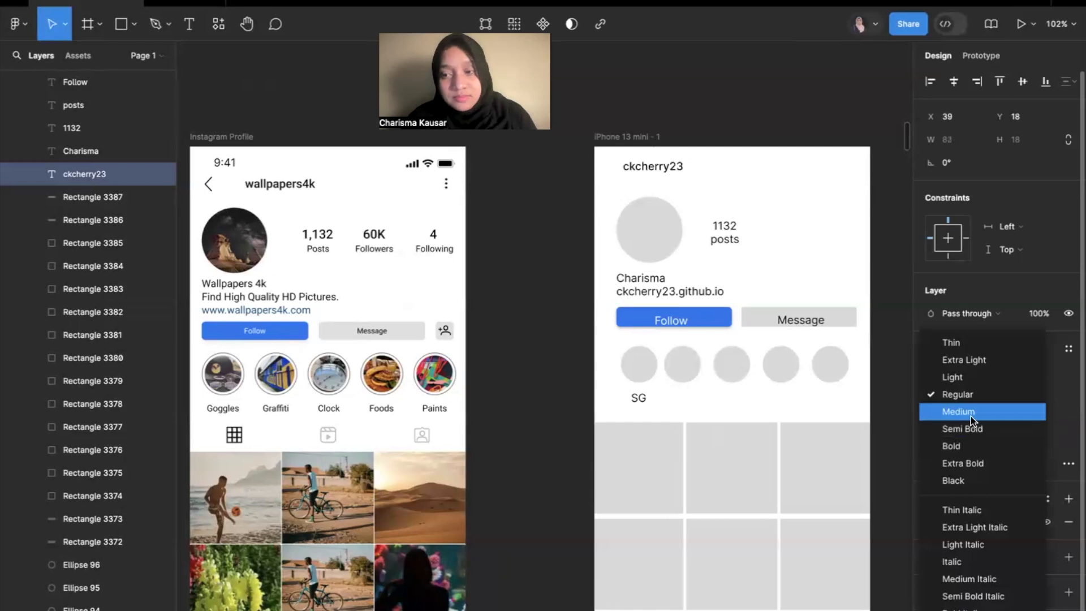
{"action": "left_click", "coordinate": [970, 416]}
{"action": "left_click", "coordinate": [976, 403]}
{"action": "left_click", "coordinate": [970, 410]}
Move the username text slightly within the header to about X 40, Y 20.
{"action": "scroll", "coordinate": [717, 86], "scroll_direction": "up", "scroll_amount": 3}
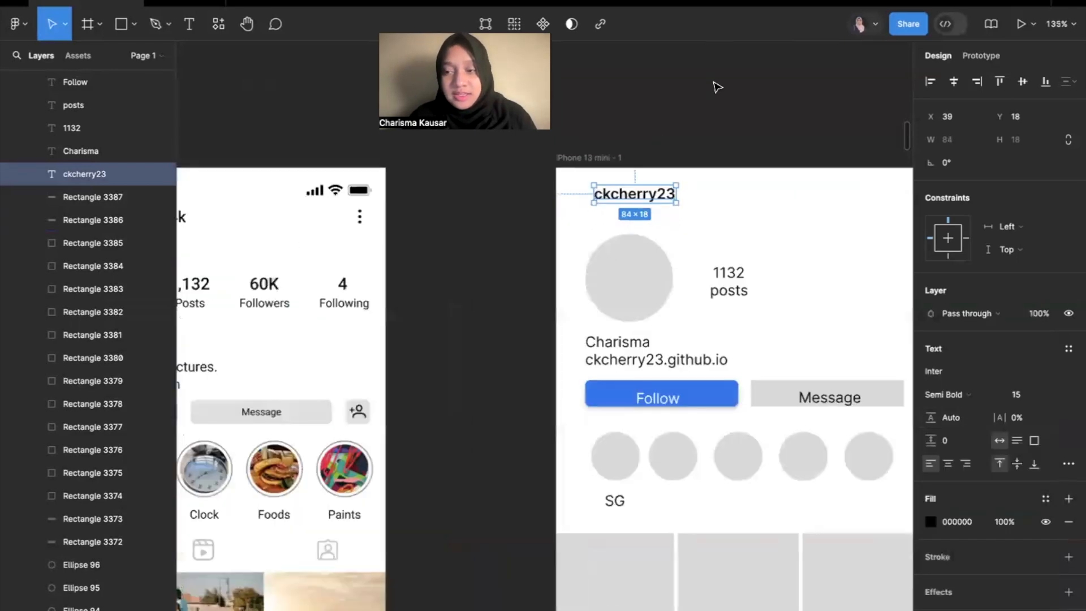
{"action": "scroll", "coordinate": [717, 87], "scroll_direction": "up", "scroll_amount": 1}
{"action": "left_click_drag", "start_coordinate": [651, 205], "coordinate": [650, 208]}
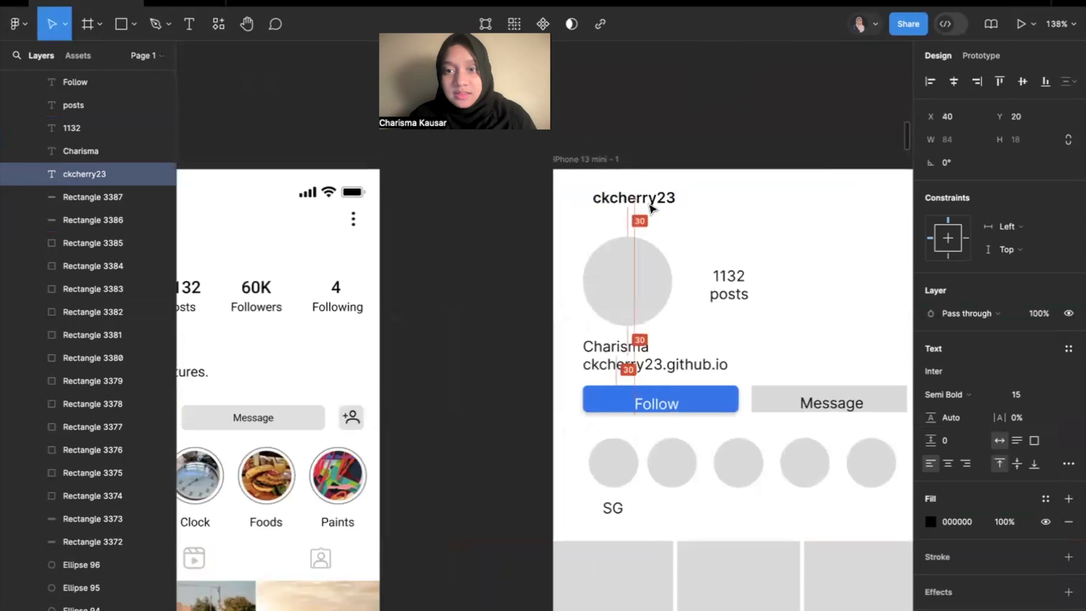
Set the mockup's "posts" label to font size 13 and select the reference's "Posts" label to check its text properties.
{"action": "scroll", "coordinate": [650, 208], "scroll_direction": "down", "scroll_amount": 4}
{"action": "left_click", "coordinate": [798, 256]}
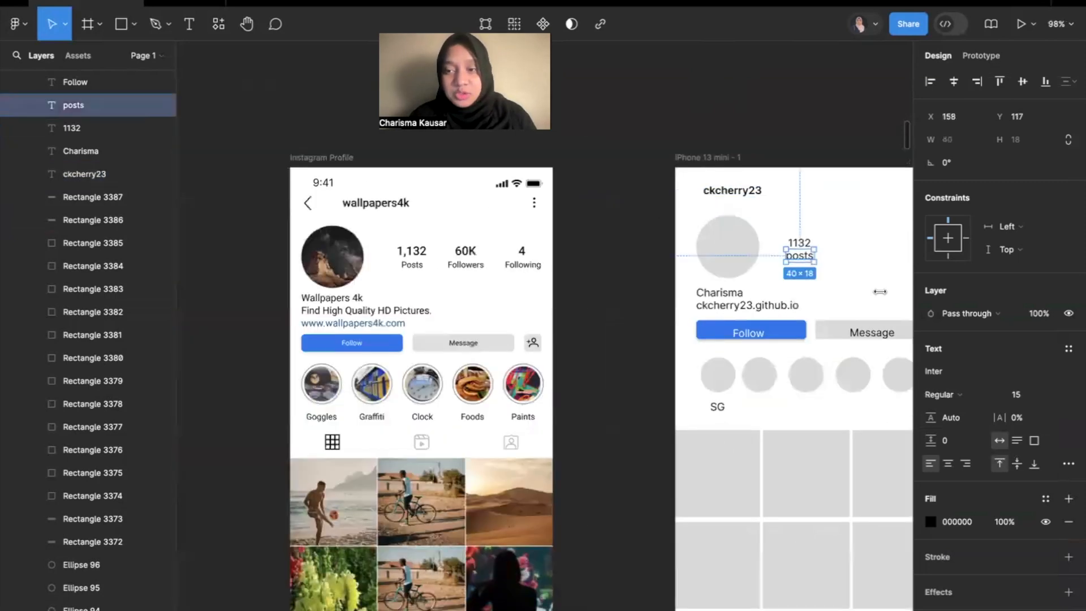
{"action": "left_click", "coordinate": [1037, 396]}
{"action": "type", "text": "13"}
{"action": "key", "text": "Return"}
{"action": "double_click", "coordinate": [409, 267]}
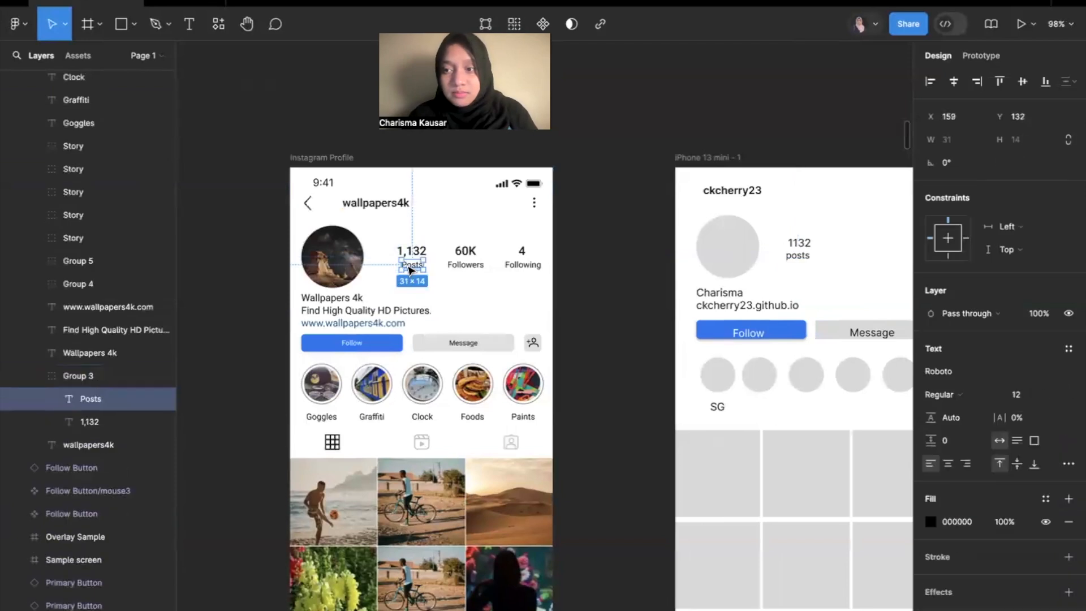
Set the font size of the mockup's "posts" label to 12.
{"action": "left_click", "coordinate": [798, 256]}
{"action": "left_click", "coordinate": [1026, 394]}
{"action": "type", "text": "12"}
{"action": "key", "text": "Return"}
Set the font size of the mockup's Follow and Message button texts to 12.
{"action": "left_click", "coordinate": [758, 336]}
{"action": "left_click", "coordinate": [1027, 399]}
{"action": "type", "text": "12"}
{"action": "key", "text": "Return"}
{"action": "left_click", "coordinate": [871, 332]}
{"action": "left_click", "coordinate": [1026, 394]}
{"action": "type", "text": "12"}
{"action": "key", "text": "Return"}
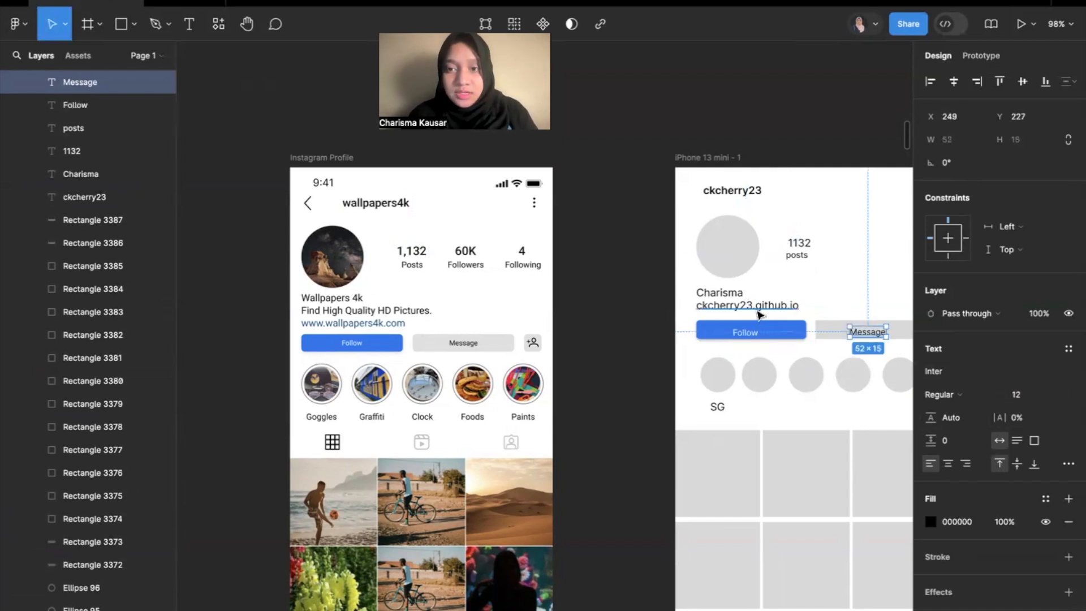
Set the font size of the github.io link text above the mockup's Follow button to 13.
{"action": "left_click", "coordinate": [755, 306]}
{"action": "left_click", "coordinate": [1029, 394]}
{"action": "type", "text": "13"}
{"action": "key", "text": "Return"}
{"action": "left_click", "coordinate": [930, 521]}
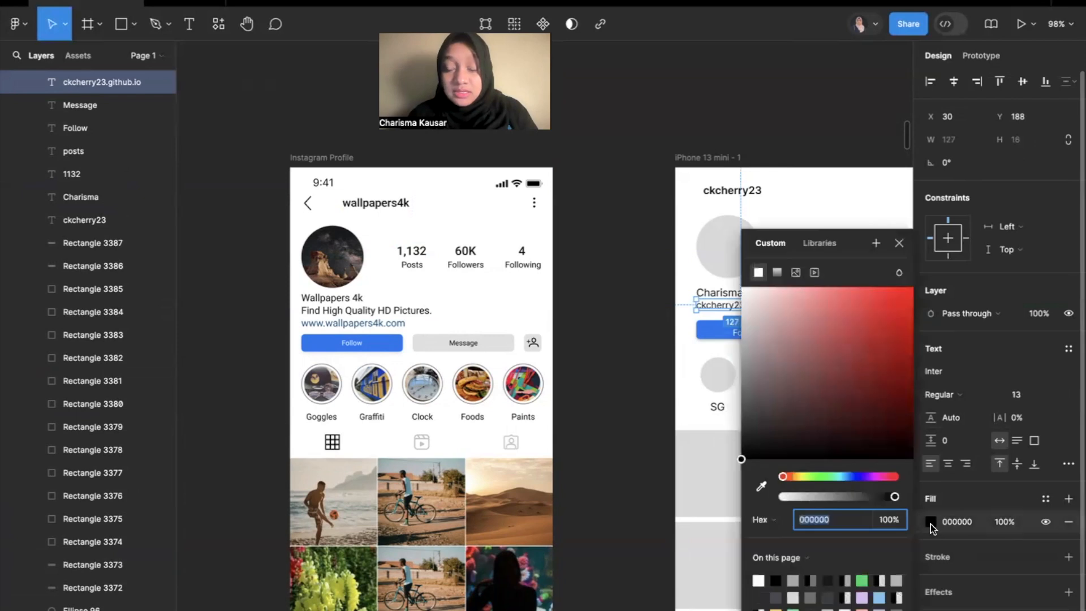
{"action": "scroll", "coordinate": [668, 487], "scroll_direction": "right", "scroll_amount": 5}
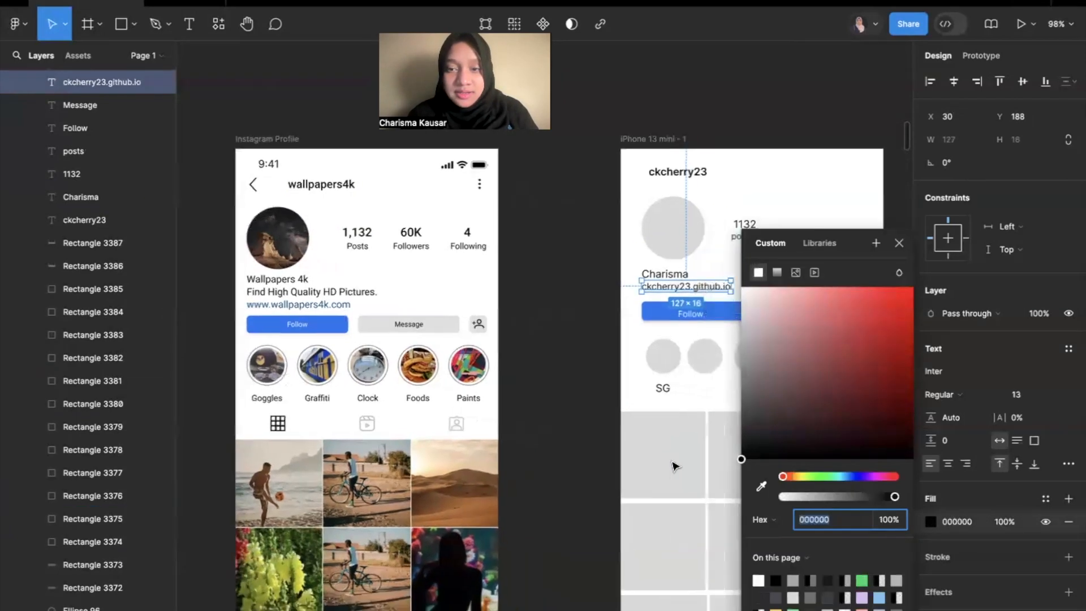
{"action": "left_click", "coordinate": [853, 478]}
{"action": "left_click_drag", "start_coordinate": [842, 389], "coordinate": [894, 298]}
{"action": "left_click", "coordinate": [761, 487]}
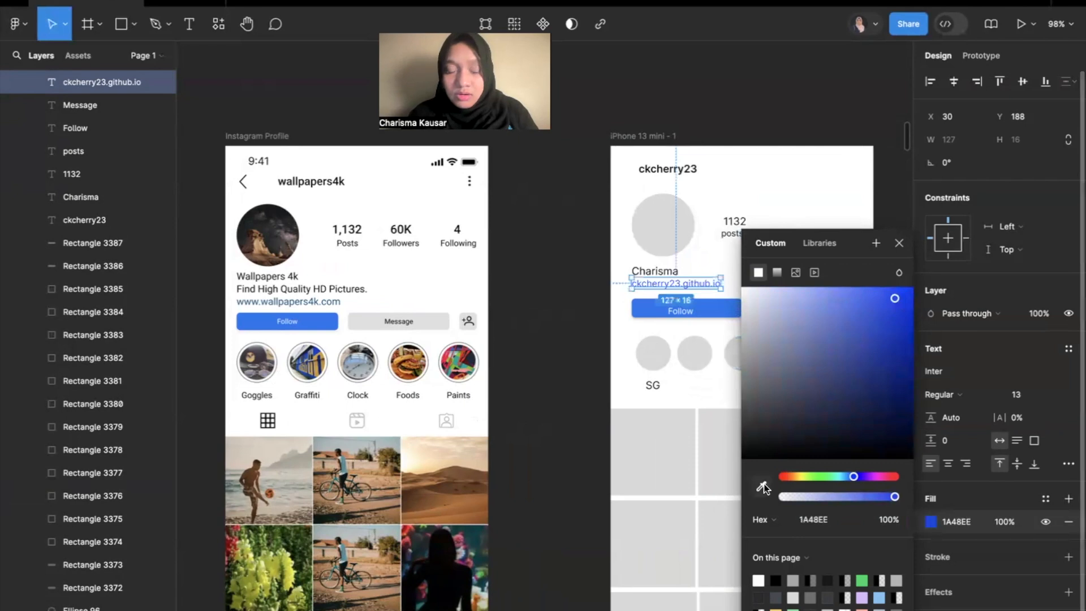
{"action": "scroll", "coordinate": [266, 296], "scroll_direction": "up", "scroll_amount": 10}
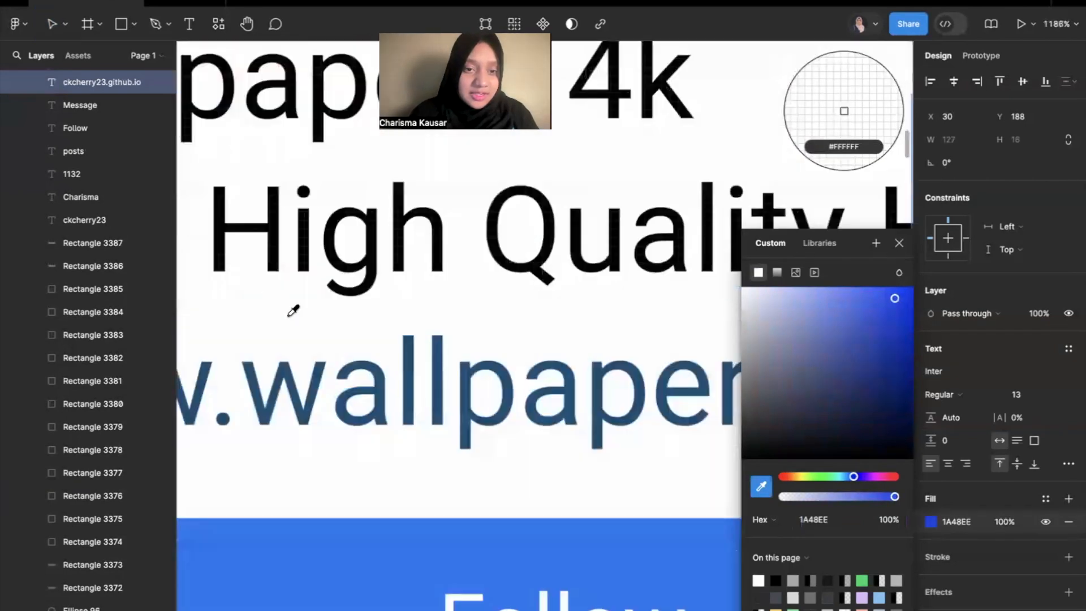
{"action": "left_click", "coordinate": [314, 394]}
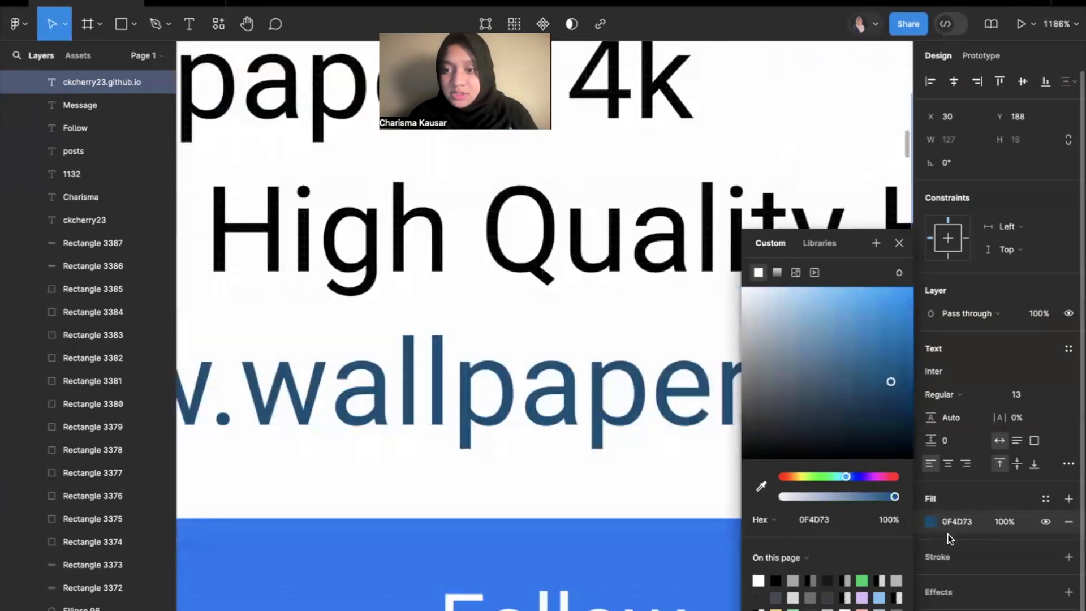
{"action": "scroll", "coordinate": [604, 430], "scroll_direction": "down", "scroll_amount": 8}
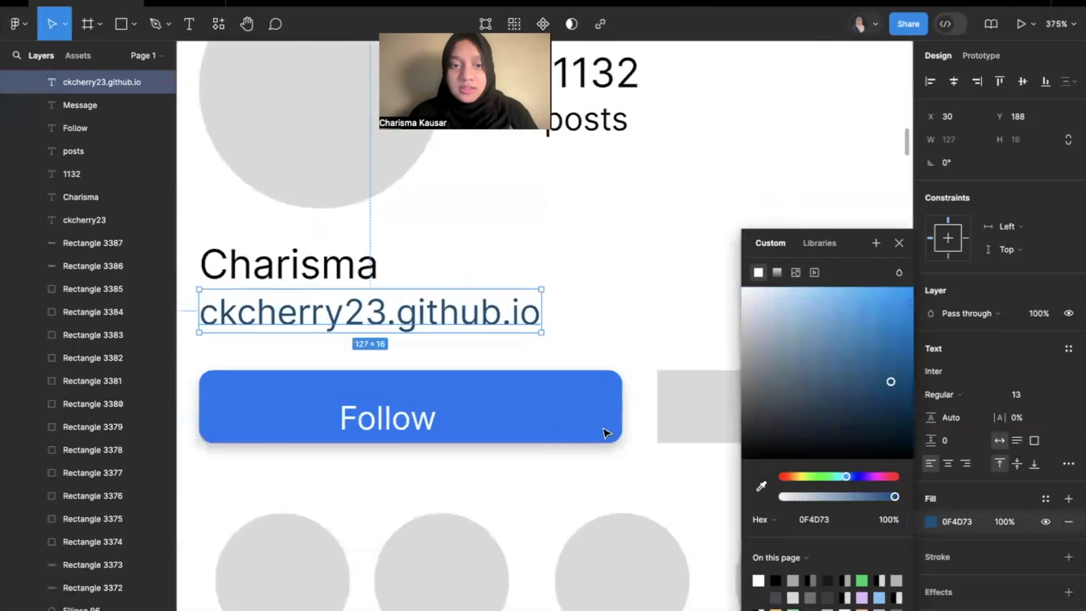
{"action": "left_click", "coordinate": [589, 308]}
{"action": "scroll", "coordinate": [589, 308], "scroll_direction": "down", "scroll_amount": 6}
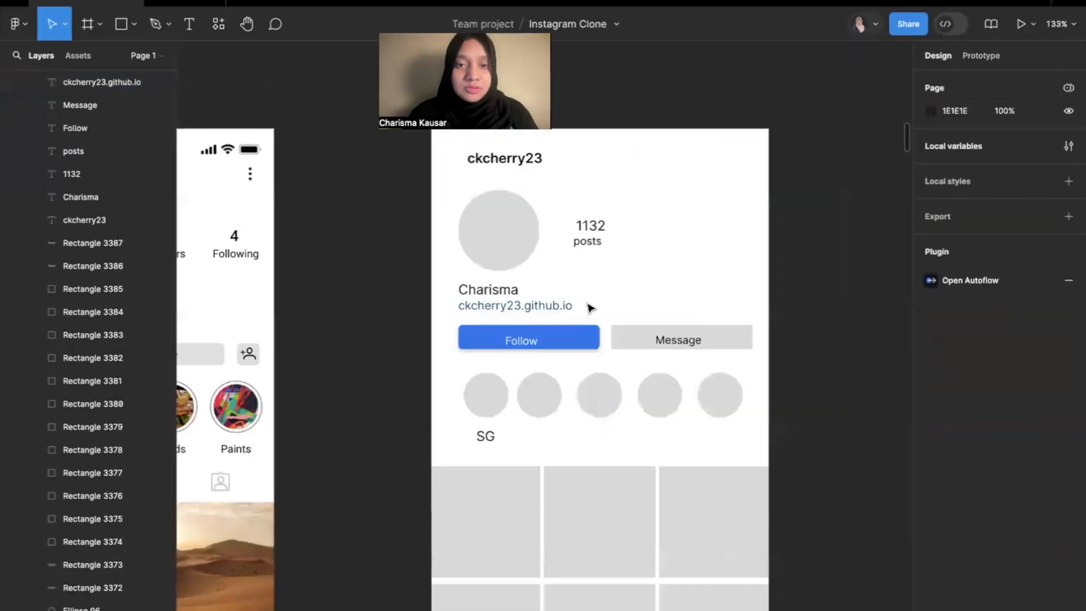
Reduce the font size of the "SG" label below the mockup's first story circle.
{"action": "scroll", "coordinate": [588, 307], "scroll_direction": "down", "scroll_amount": 3}
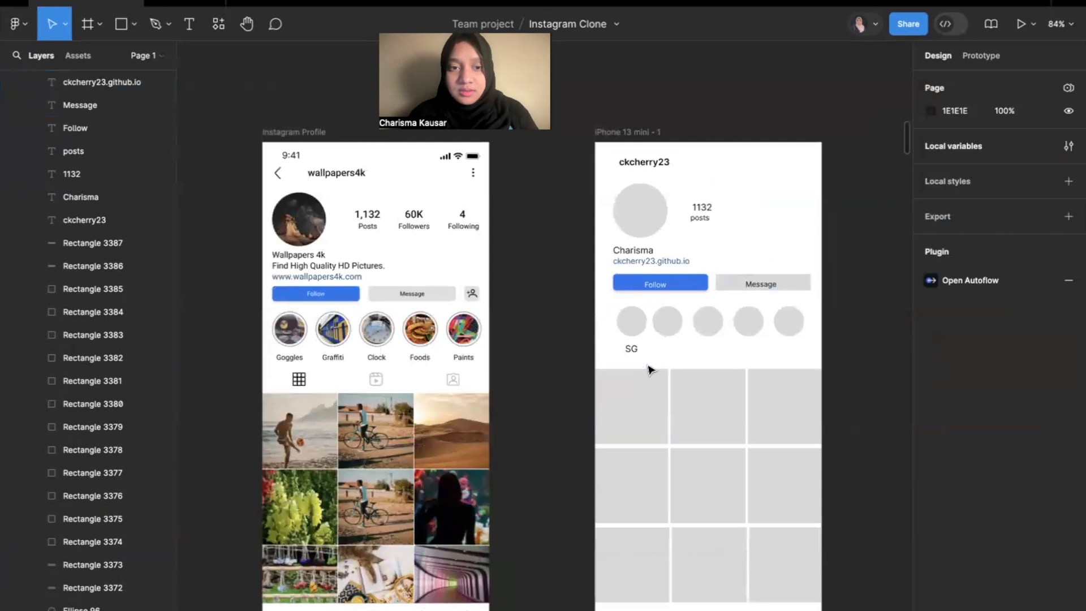
{"action": "left_click", "coordinate": [631, 349]}
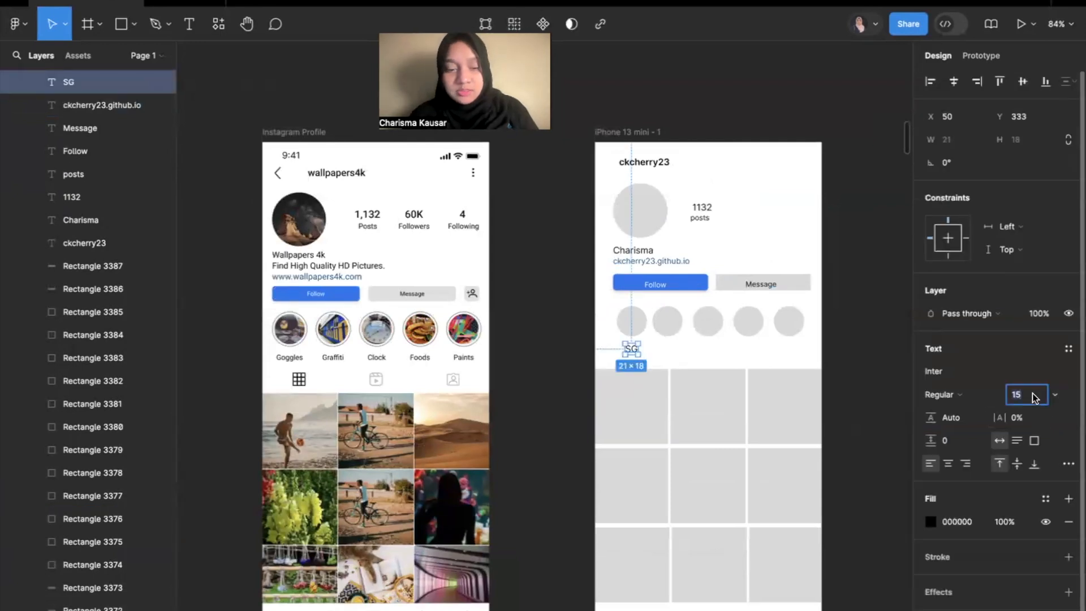
{"action": "left_click", "coordinate": [873, 330]}
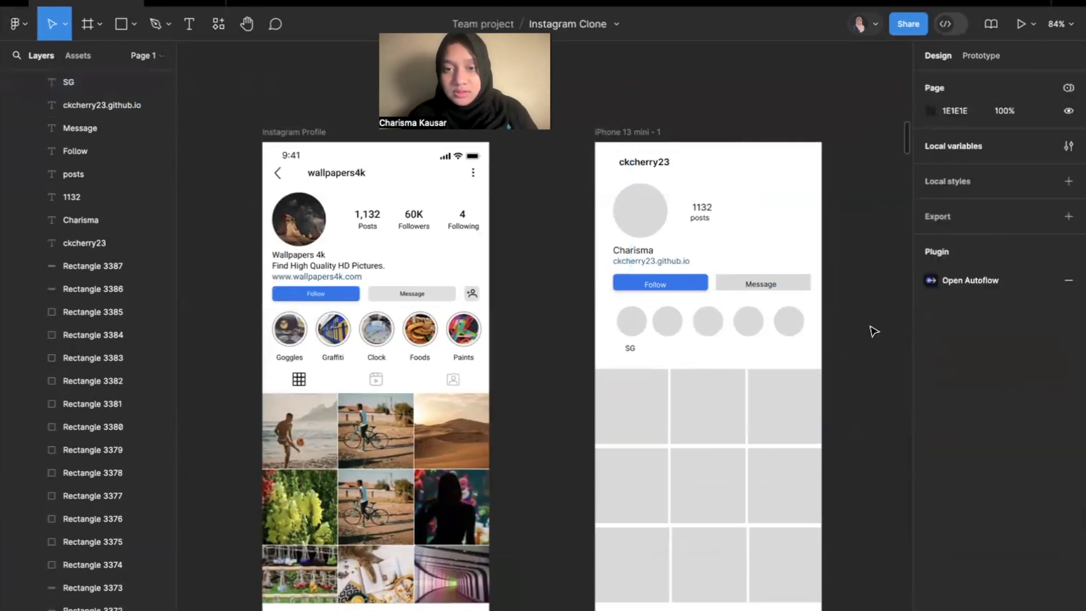
Set the mockup's 1132 post count to Semi Bold with font size 17.
{"action": "scroll", "coordinate": [877, 324], "scroll_direction": "up", "scroll_amount": 3, "text": "ctrl"}
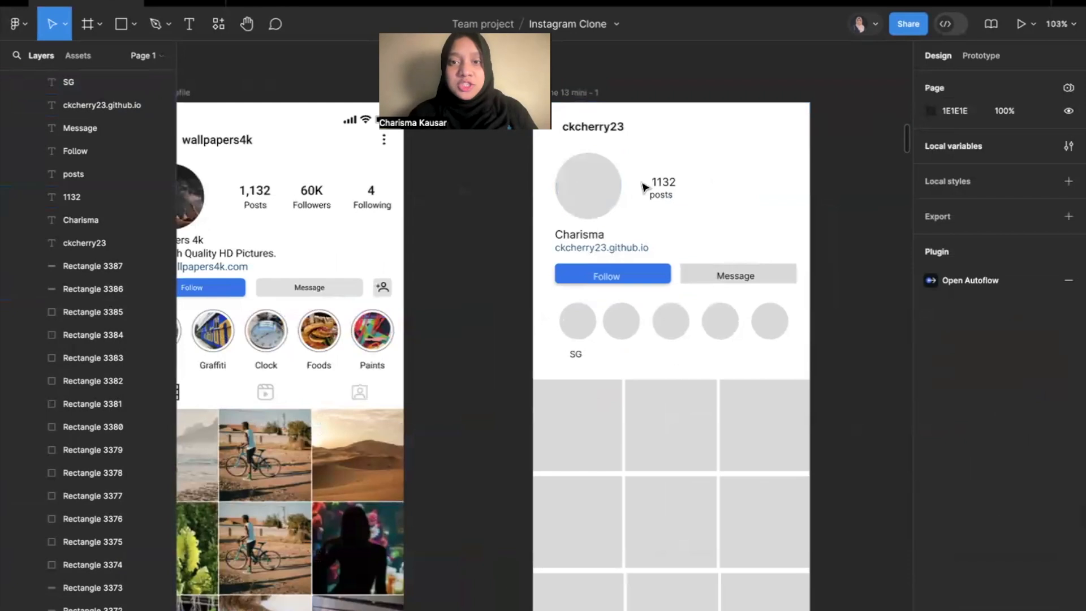
{"action": "left_click", "coordinate": [702, 208]}
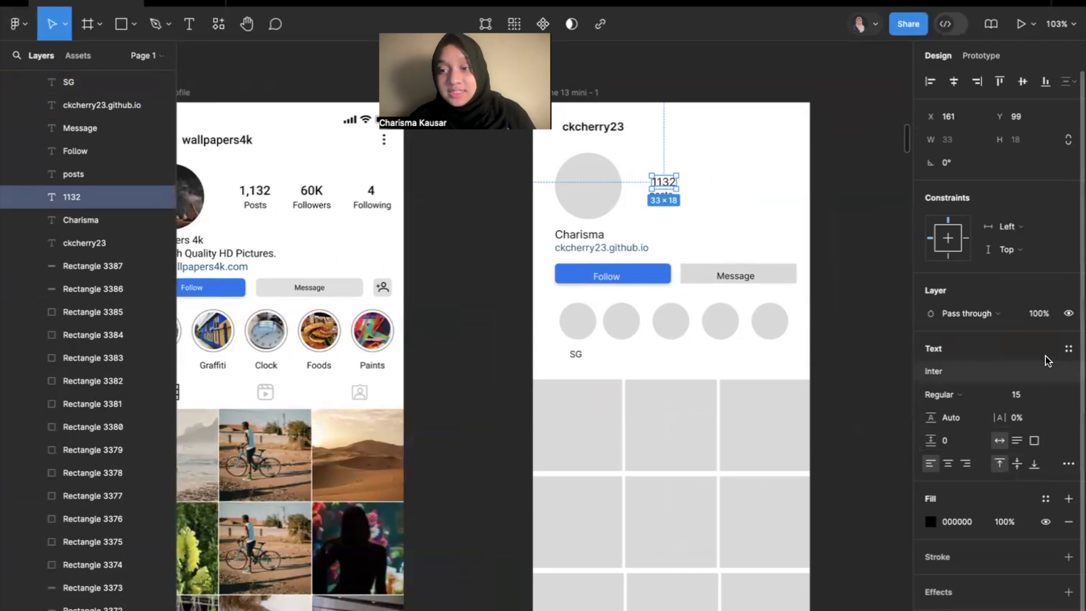
{"action": "left_click", "coordinate": [945, 370]}
{"action": "left_click", "coordinate": [962, 370]}
{"action": "left_click", "coordinate": [942, 395]}
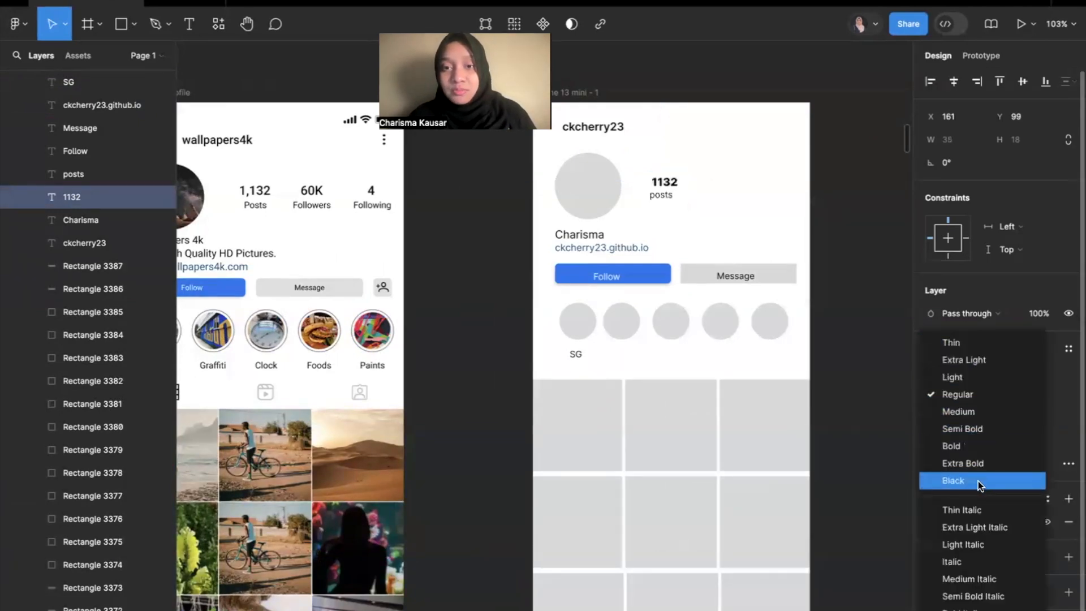
{"action": "left_click", "coordinate": [970, 428]}
{"action": "left_click", "coordinate": [1046, 395]}
{"action": "type", "text": "17"}
{"action": "key", "text": "Return"}
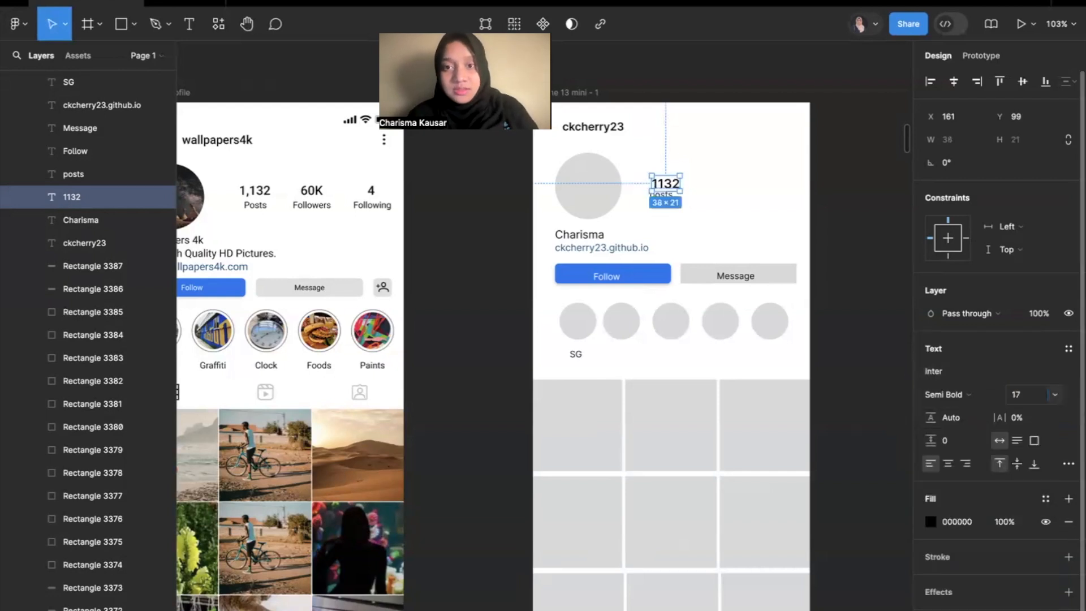
Change the mockup's post count text to "1,132" and shift it slightly to sit centred above the "posts" label.
{"action": "left_click", "coordinate": [824, 235]}
{"action": "scroll", "coordinate": [747, 189], "scroll_direction": "up", "scroll_amount": 5}
{"action": "left_click_drag", "start_coordinate": [599, 186], "coordinate": [597, 184]}
{"action": "double_click", "coordinate": [596, 179]}
{"action": "left_click", "coordinate": [586, 180]}
{"action": "type", "text": ","}
{"action": "left_click", "coordinate": [662, 183]}
{"action": "left_click_drag", "start_coordinate": [600, 182], "coordinate": [594, 182]}
{"action": "left_click", "coordinate": [682, 176]}
{"action": "scroll", "coordinate": [681, 177], "scroll_direction": "down", "scroll_amount": 3}
{"action": "scroll", "coordinate": [684, 180], "scroll_direction": "down", "scroll_amount": 5}
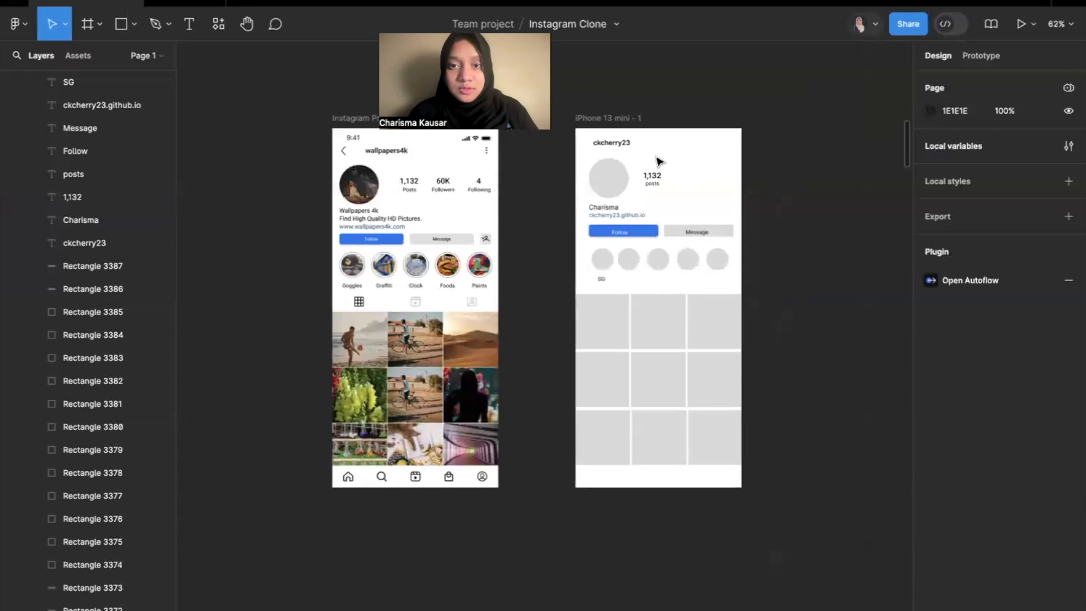
Duplicate the "1,132" count and "posts" label twice, placing the copies in a row beside the original.
{"action": "scroll", "coordinate": [681, 167], "scroll_direction": "up", "scroll_amount": 4}
{"action": "left_click_drag", "start_coordinate": [685, 171], "coordinate": [727, 220]}
{"action": "key", "text": "ctrl+c"}
{"action": "left_click", "coordinate": [730, 214]}
{"action": "key", "text": "ctrl+v"}
{"action": "left_click", "coordinate": [814, 215]}
{"action": "key", "text": "ctrl+v"}
{"action": "left_click_drag", "start_coordinate": [650, 211], "coordinate": [821, 217]}
{"action": "key", "text": "Escape"}
{"action": "key", "text": "shift+1"}
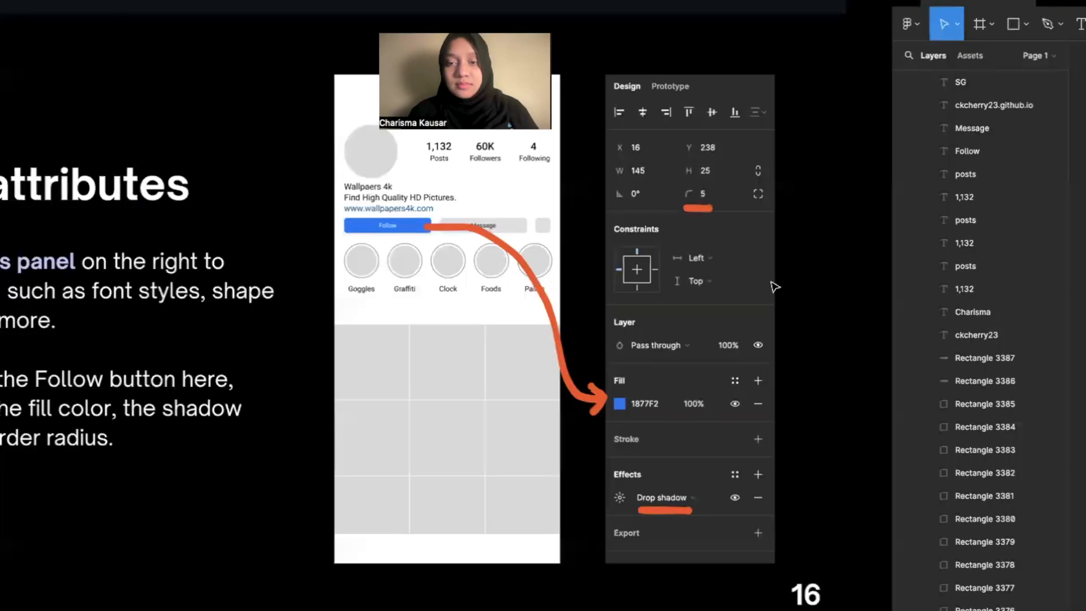
{"action": "key", "text": "Right"}
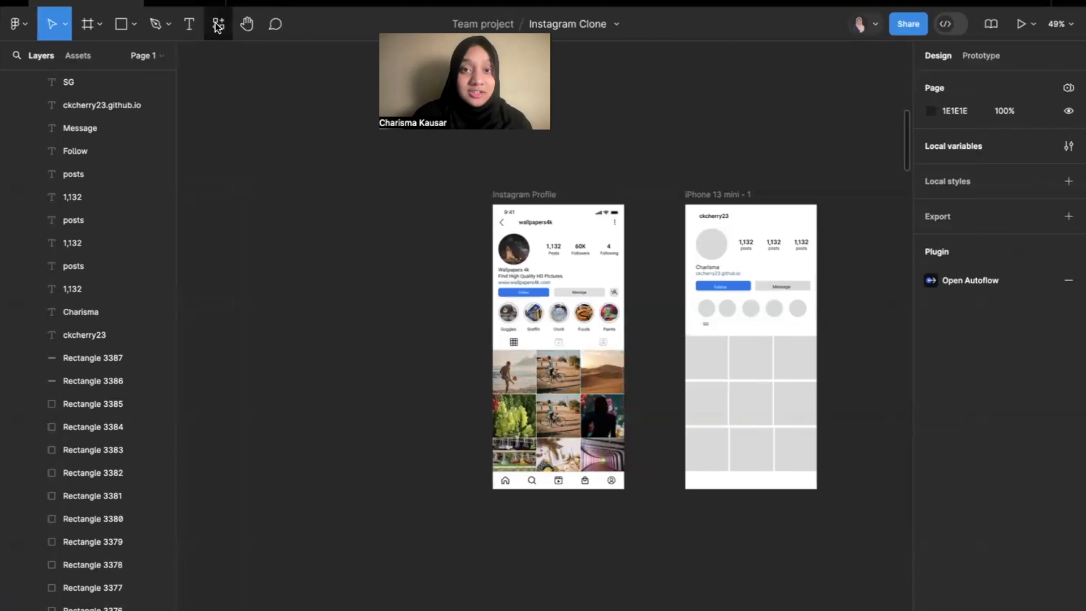
Search the plugins for "iconify".
{"action": "left_click", "coordinate": [218, 25]}
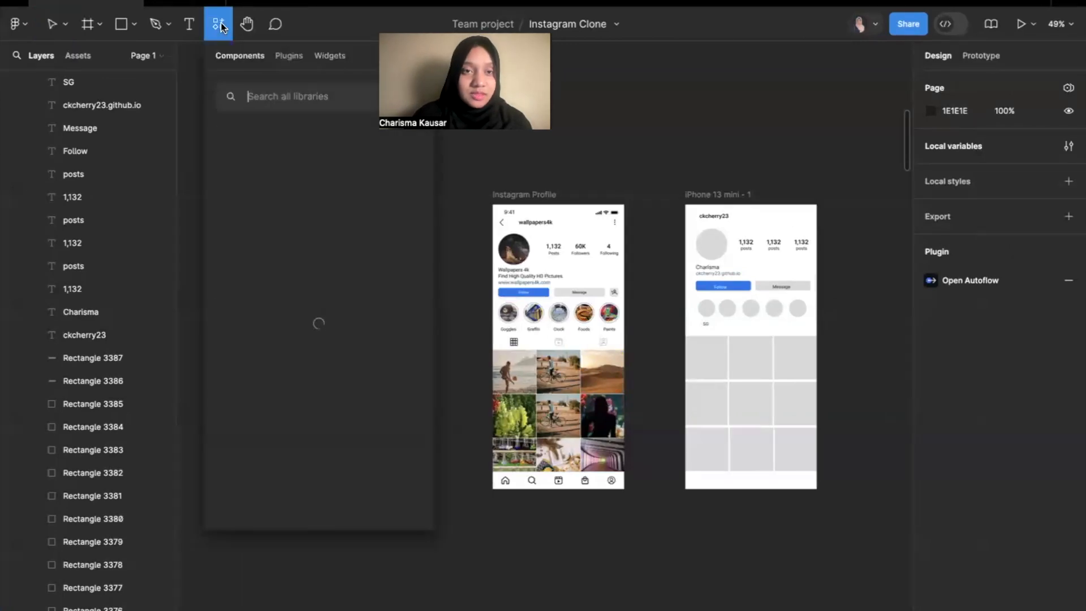
{"action": "left_click", "coordinate": [289, 56]}
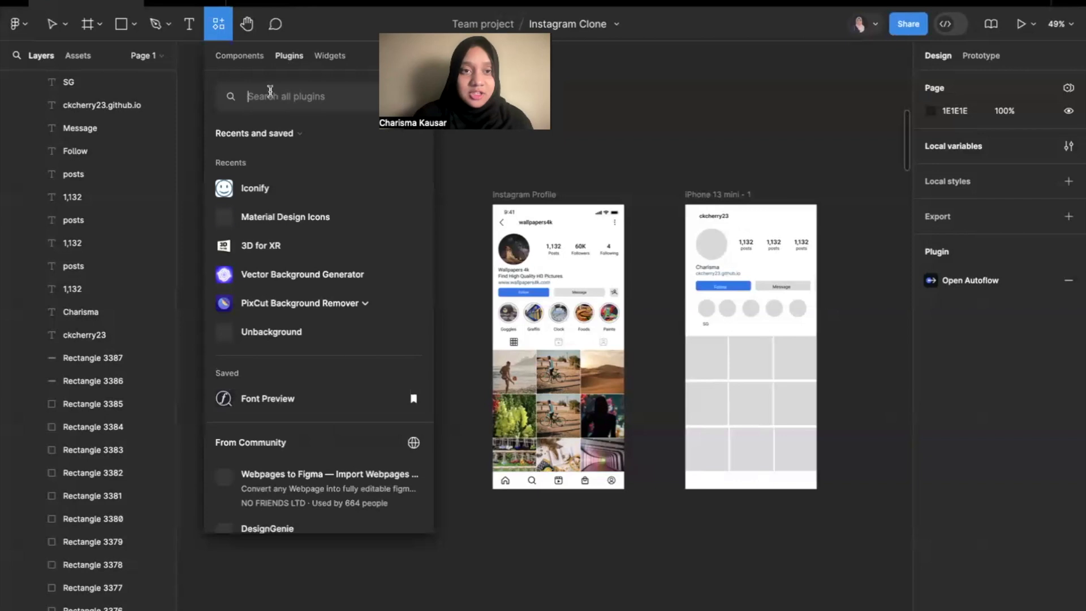
{"action": "type", "text": "iconify"}
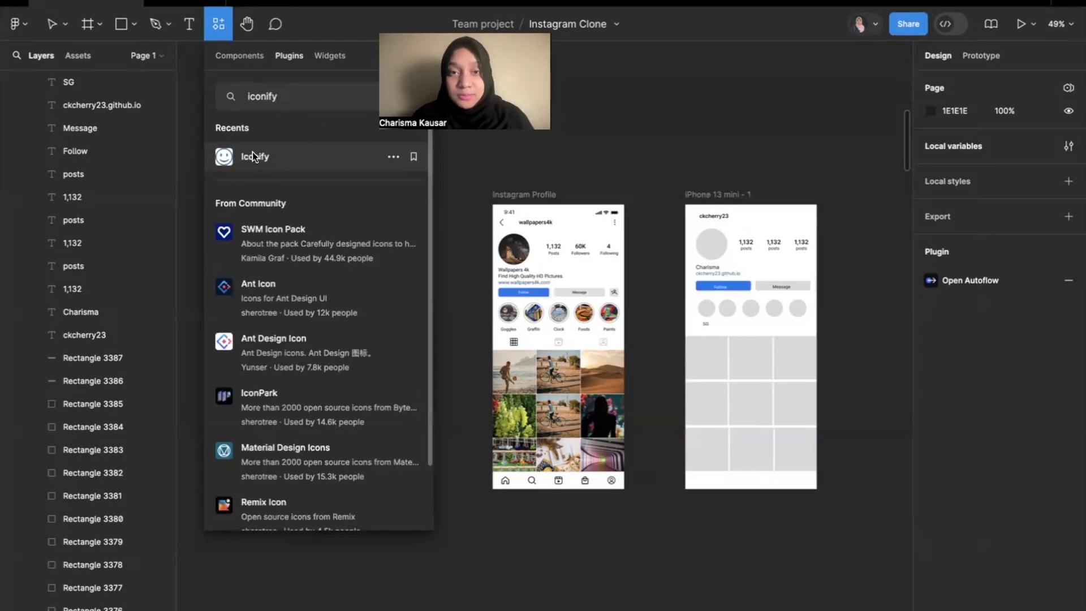
{"action": "key", "text": "Escape"}
{"action": "left_click", "coordinate": [255, 159]}
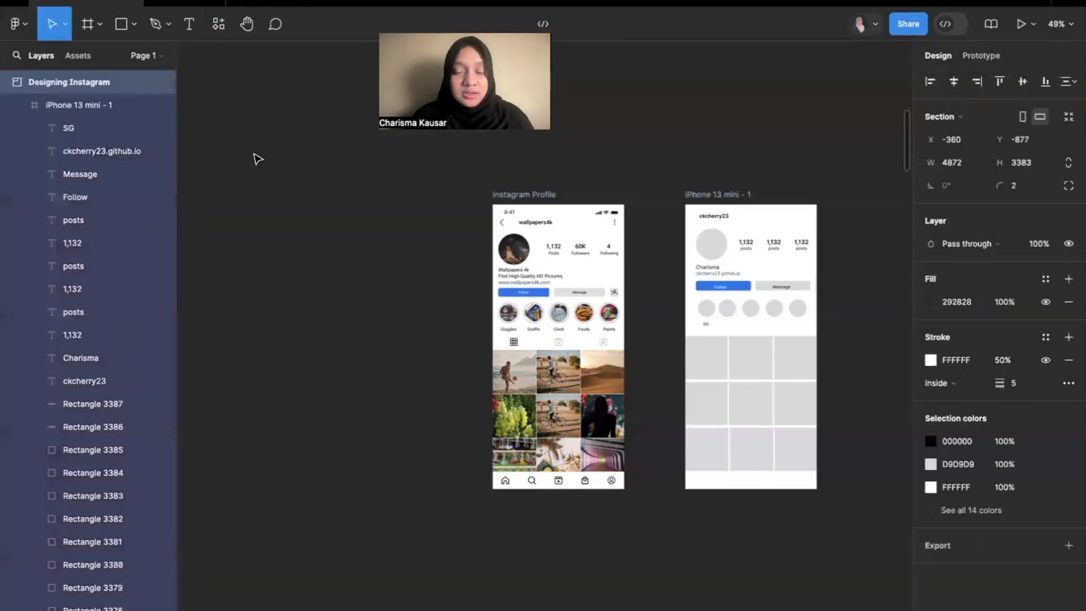
Run the Iconify plugin from the plugin search results.
{"action": "scroll", "coordinate": [254, 159], "scroll_direction": "down", "scroll_amount": 5}
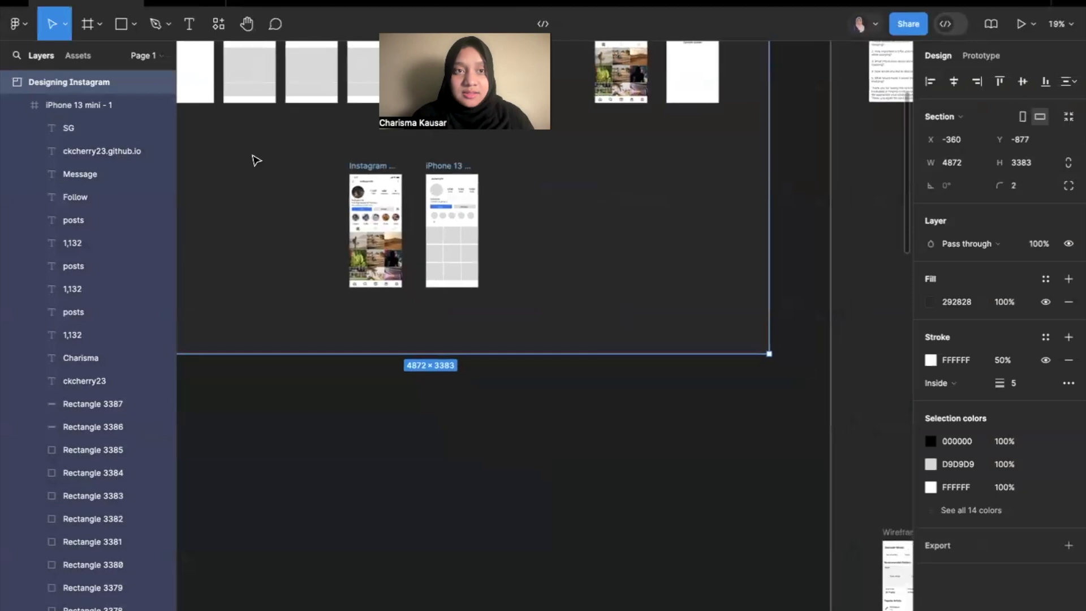
{"action": "scroll", "coordinate": [256, 160], "scroll_direction": "up", "scroll_amount": 1}
{"action": "left_click", "coordinate": [218, 24]}
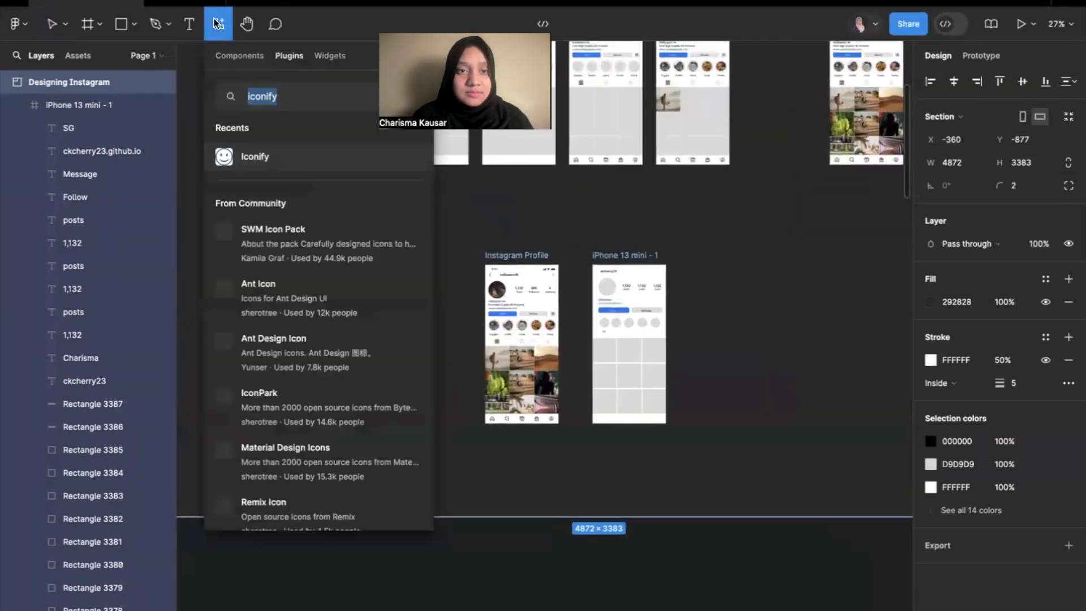
{"action": "left_click", "coordinate": [260, 160]}
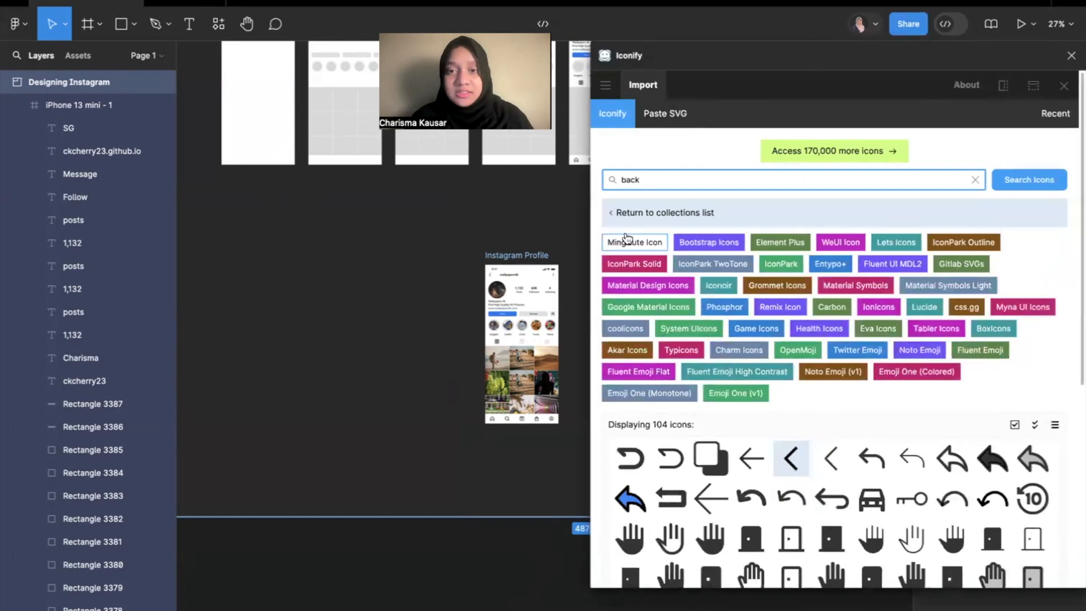
Clear Iconify's previous "back" search and return to the list of icon collections.
{"action": "left_click", "coordinate": [697, 148]}
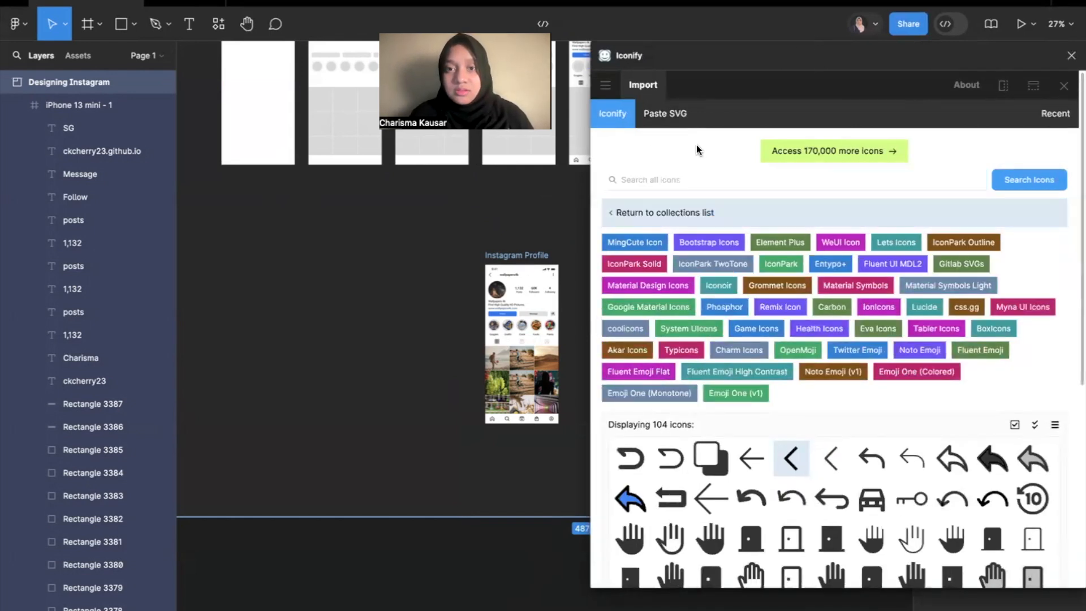
{"action": "left_click", "coordinate": [626, 219]}
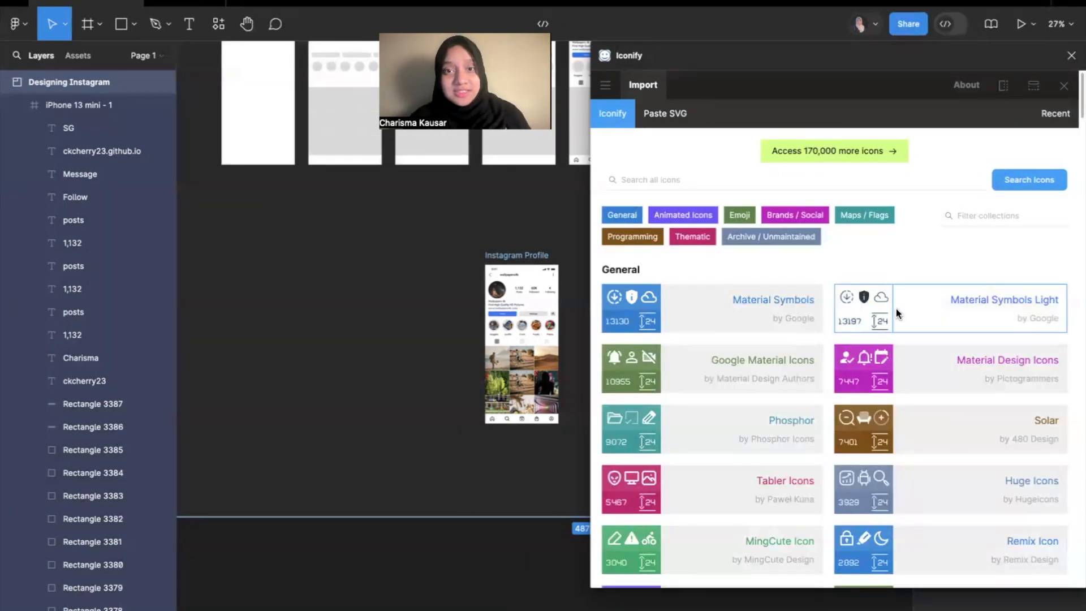
{"action": "left_click", "coordinate": [711, 179]}
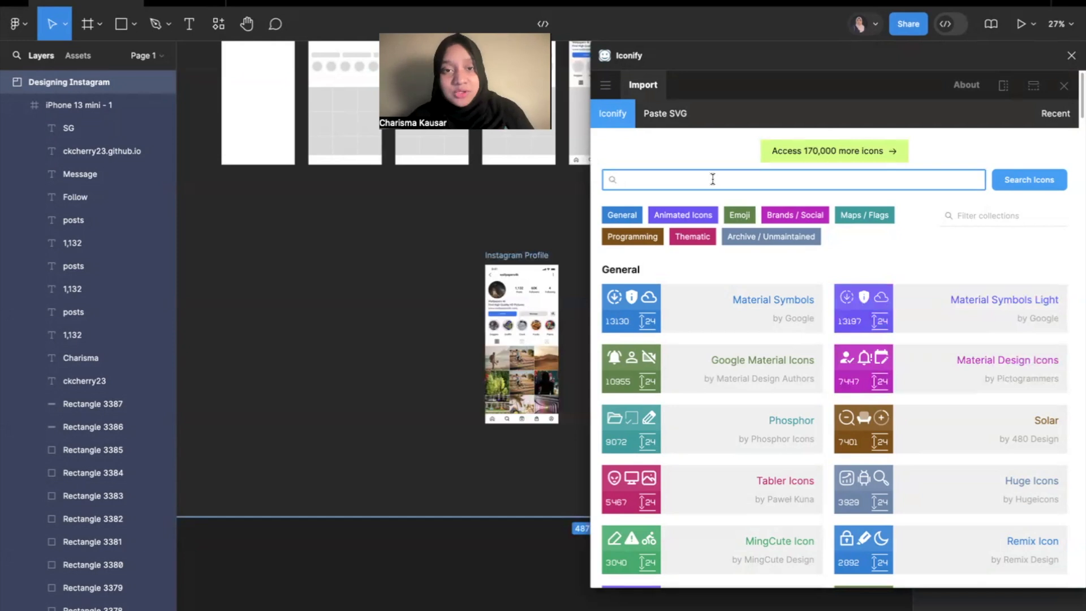
Search Iconify for "home" icons, using the reference's bottom navigation bar as the guide.
{"action": "scroll", "coordinate": [516, 456], "scroll_direction": "up", "scroll_amount": 5}
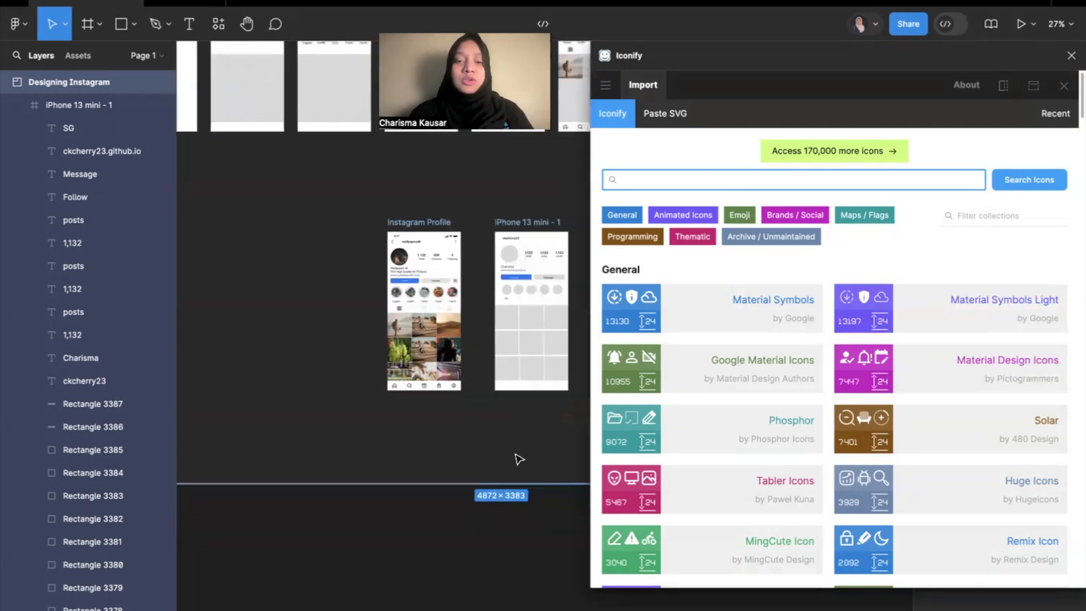
{"action": "scroll", "coordinate": [492, 421], "scroll_direction": "up", "scroll_amount": 5}
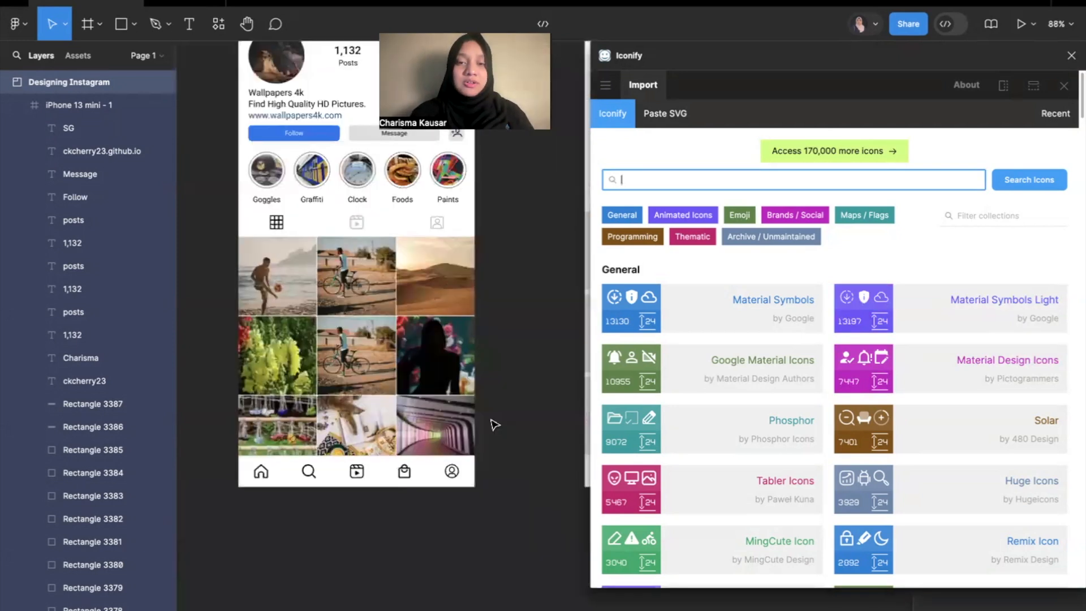
{"action": "scroll", "coordinate": [494, 425], "scroll_direction": "right", "scroll_amount": 2}
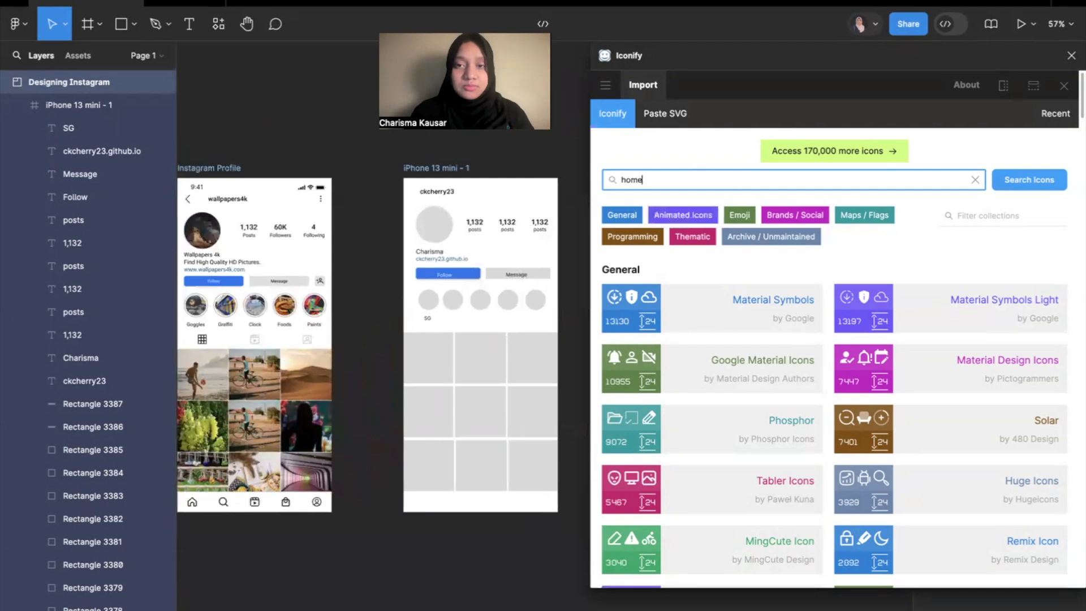
{"action": "key", "text": "Return"}
{"action": "scroll", "coordinate": [512, 362], "scroll_direction": "down", "scroll_amount": 3}
{"action": "scroll", "coordinate": [512, 362], "scroll_direction": "left", "scroll_amount": 3}
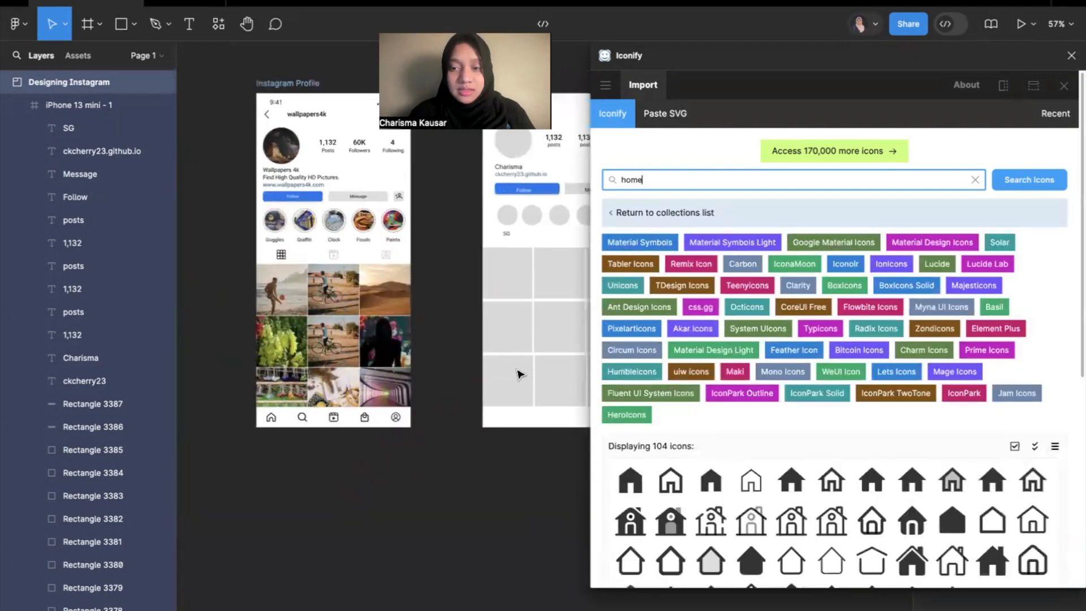
Import the material-symbols:home-outline icon at height 24 onto the canvas.
{"action": "scroll", "coordinate": [519, 374], "scroll_direction": "up", "scroll_amount": 2}
{"action": "scroll", "coordinate": [832, 444], "scroll_direction": "down", "scroll_amount": 3}
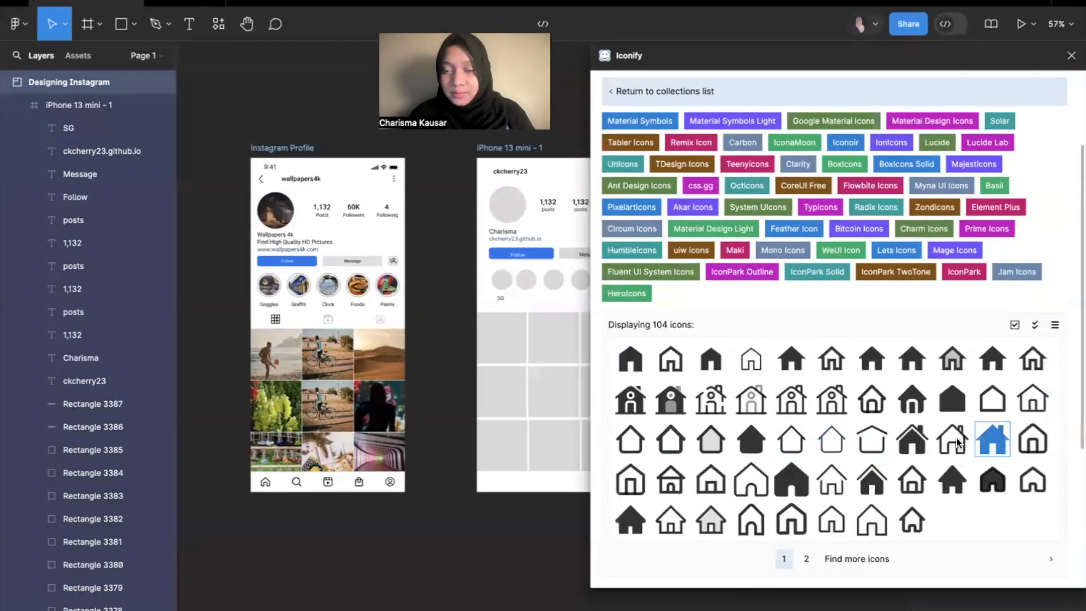
{"action": "left_click", "coordinate": [670, 359]}
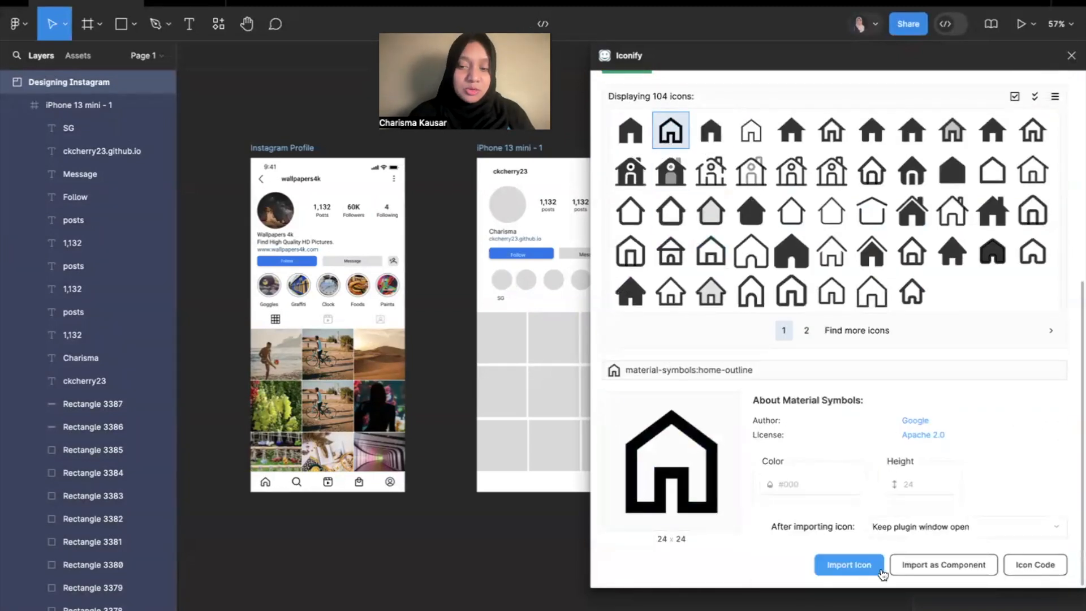
{"action": "left_click", "coordinate": [850, 567]}
{"action": "scroll", "coordinate": [424, 460], "scroll_direction": "down", "scroll_amount": 3}
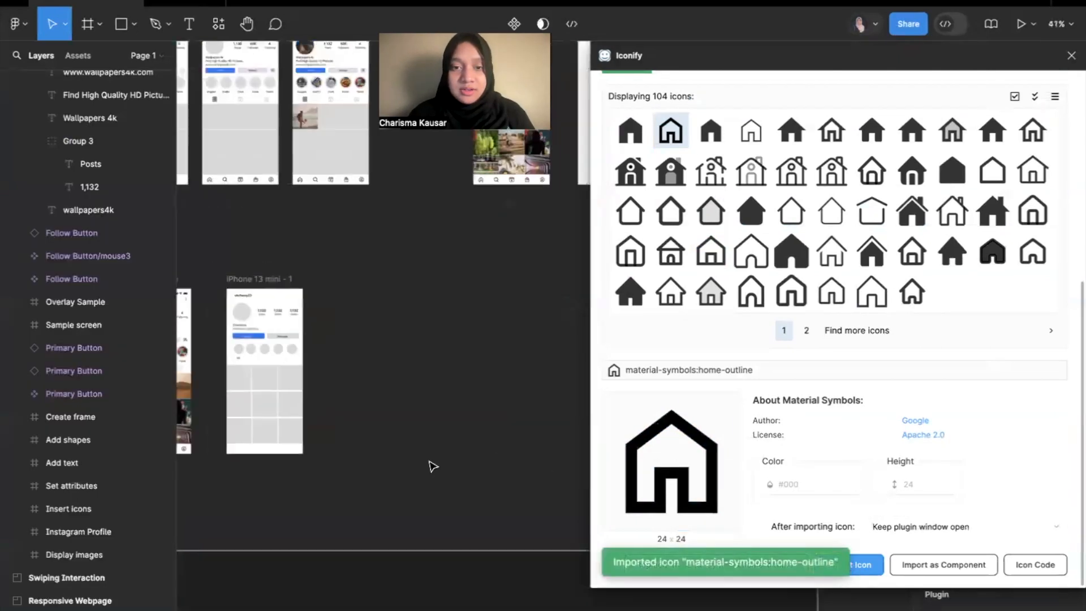
Move the imported home icon into the iPhone 13 mini frame, near the start of its bottom navigation bar.
{"action": "scroll", "coordinate": [432, 465], "scroll_direction": "down", "scroll_amount": 3}
{"action": "scroll", "coordinate": [376, 307], "scroll_direction": "up", "scroll_amount": 5}
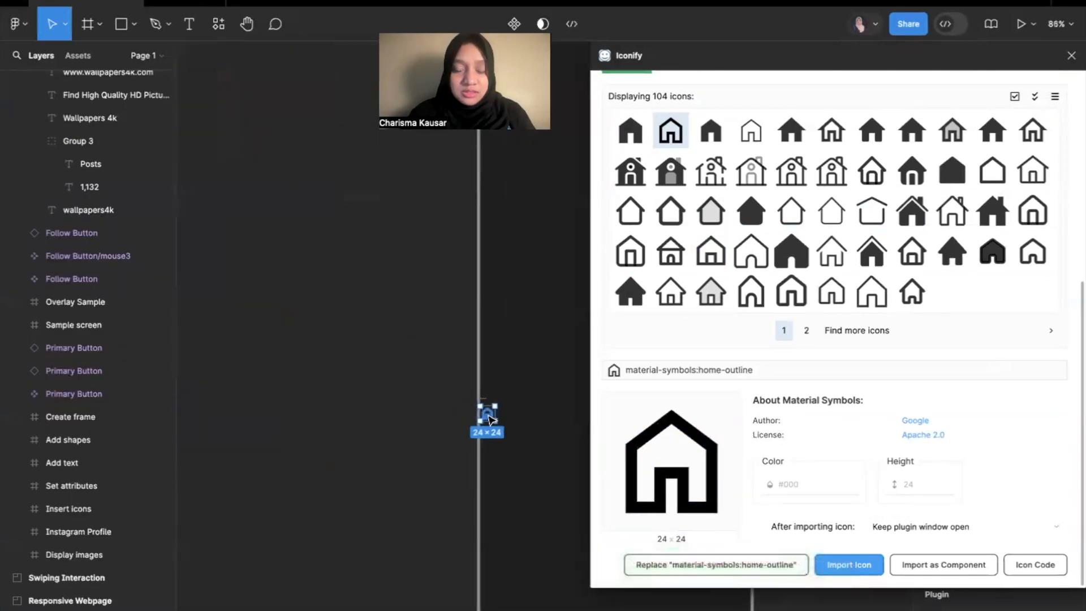
{"action": "scroll", "coordinate": [489, 417], "scroll_direction": "up", "scroll_amount": 5}
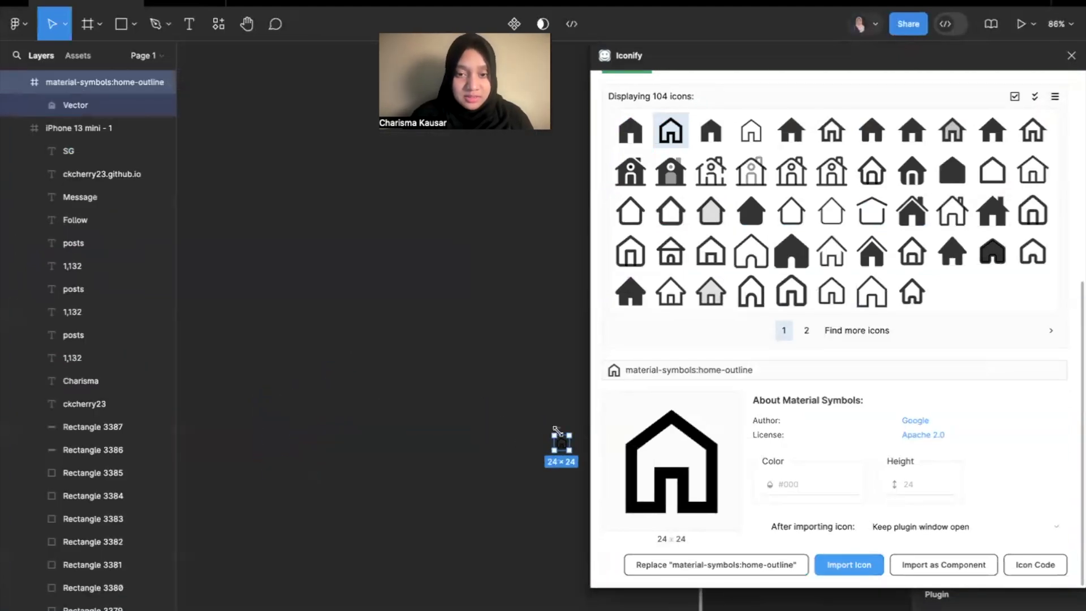
{"action": "left_click_drag", "start_coordinate": [560, 433], "coordinate": [536, 328]}
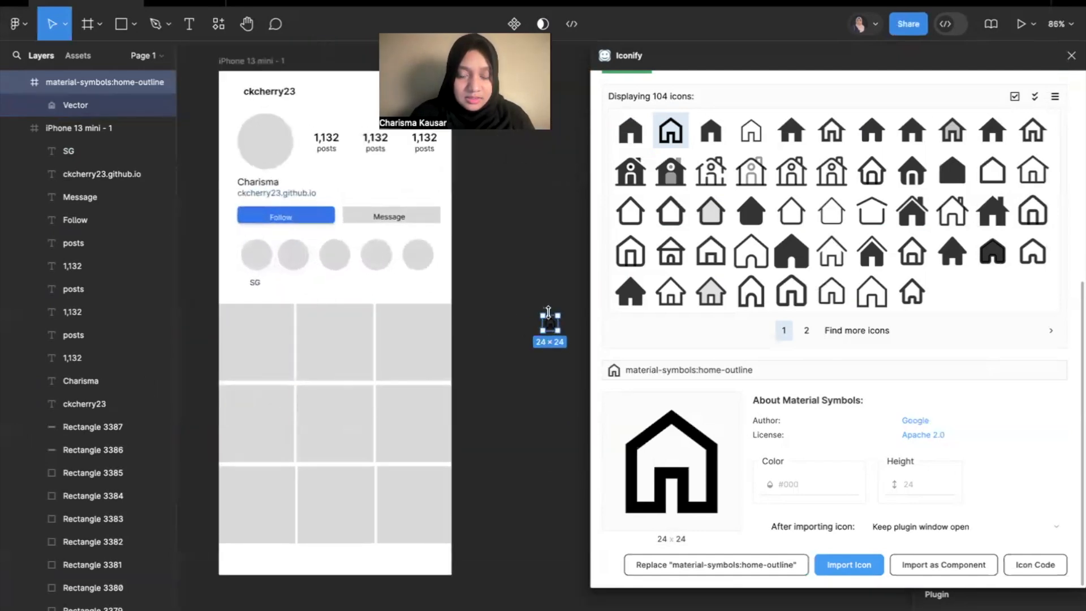
{"action": "scroll", "coordinate": [542, 321], "scroll_direction": "up", "scroll_amount": 3}
{"action": "scroll", "coordinate": [85, 124], "scroll_direction": "up", "scroll_amount": 2}
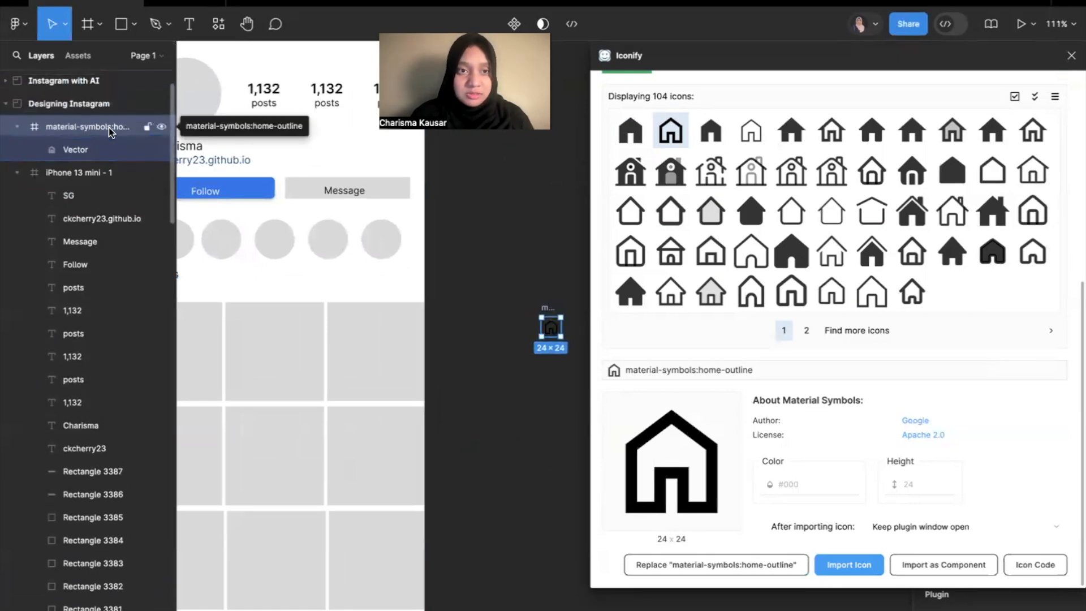
{"action": "scroll", "coordinate": [487, 359], "scroll_direction": "down", "scroll_amount": 1}
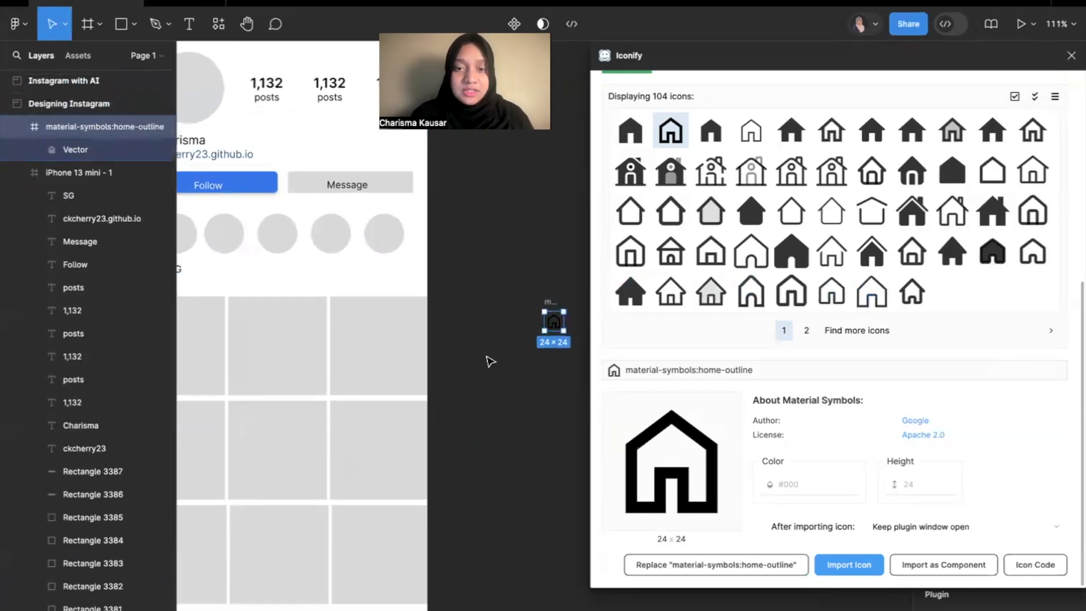
{"action": "scroll", "coordinate": [487, 358], "scroll_direction": "down", "scroll_amount": 5}
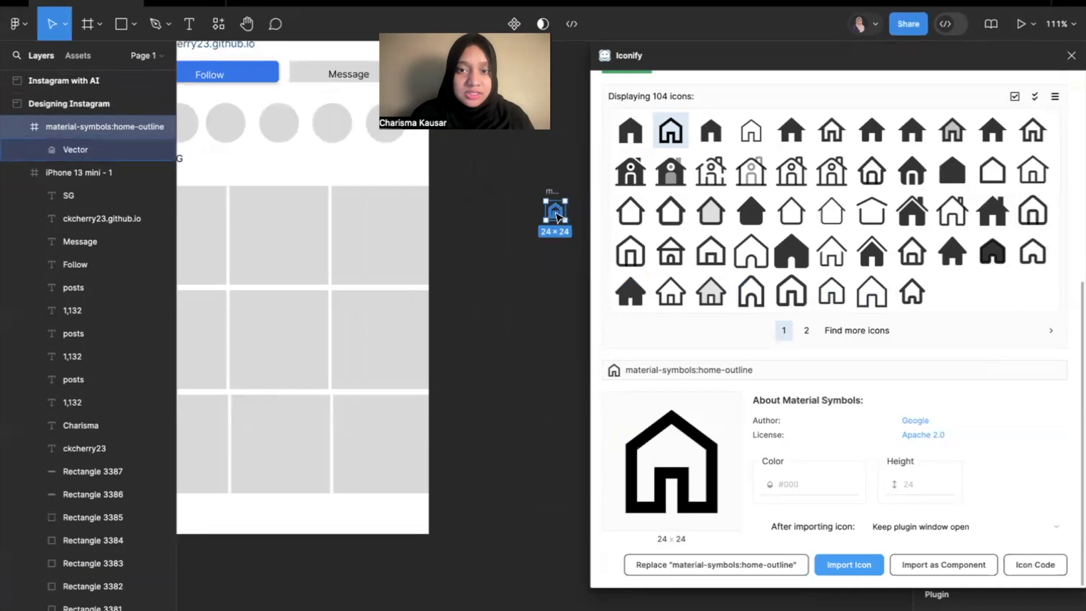
{"action": "left_click_drag", "start_coordinate": [535, 197], "coordinate": [350, 498]}
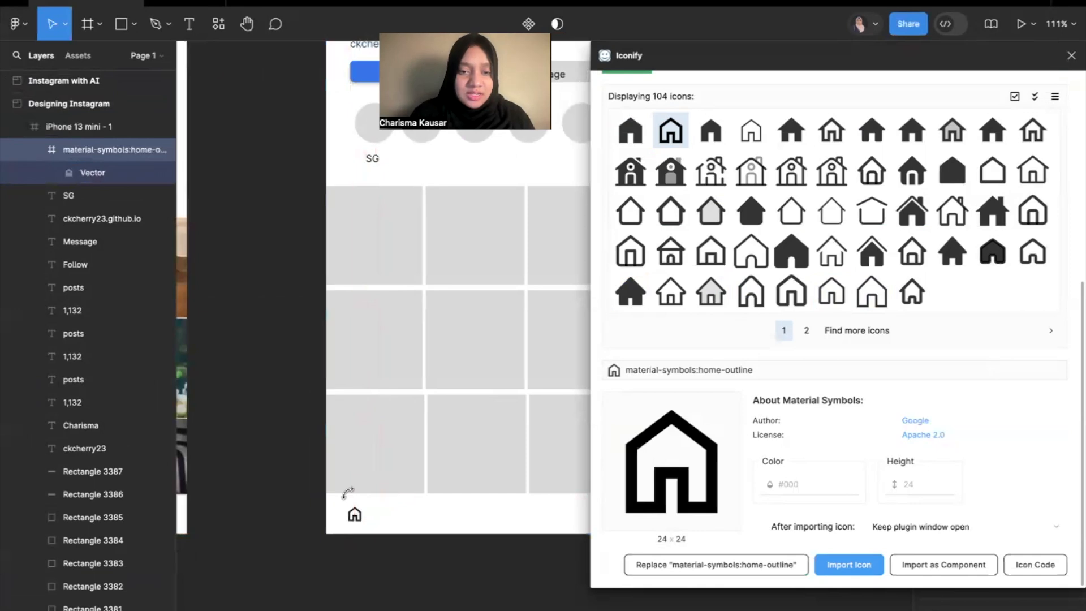
Inspect the dimensions of the home icon in the reference Instagram Profile's bottom navigation, closing the Iconify plugin.
{"action": "scroll", "coordinate": [351, 498], "scroll_direction": "down", "scroll_amount": 3}
{"action": "scroll", "coordinate": [367, 509], "scroll_direction": "left", "scroll_amount": 3}
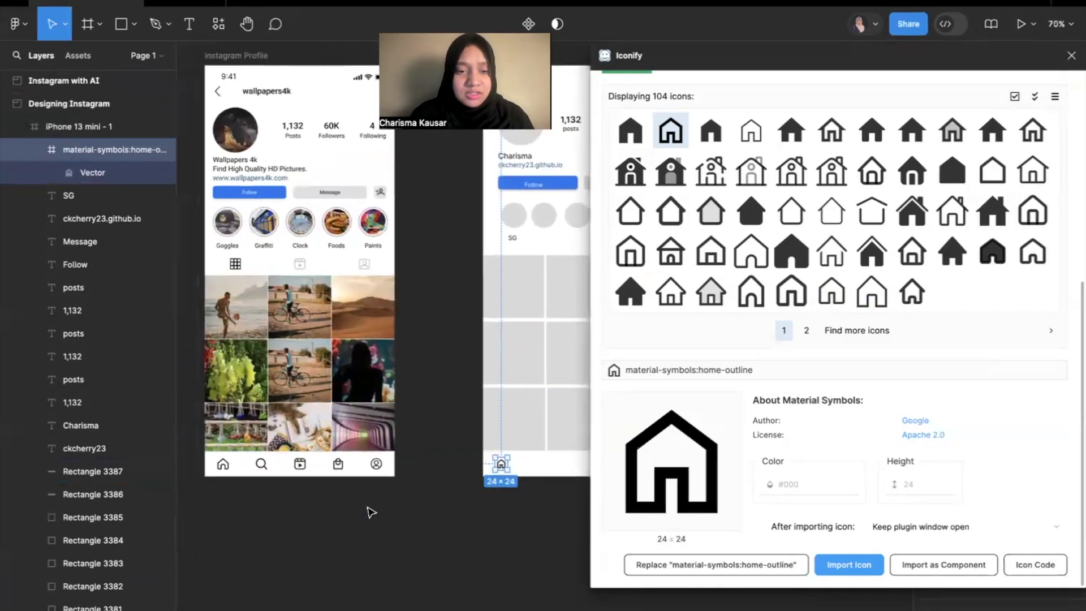
{"action": "left_click", "coordinate": [224, 465]}
{"action": "double_click", "coordinate": [224, 465]}
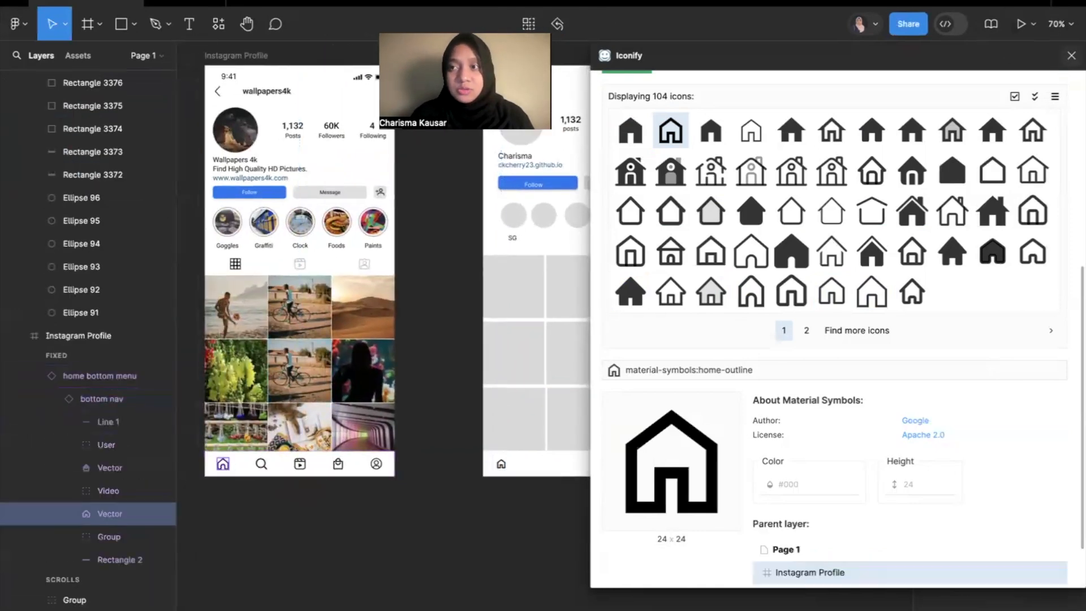
{"action": "left_click", "coordinate": [1071, 55]}
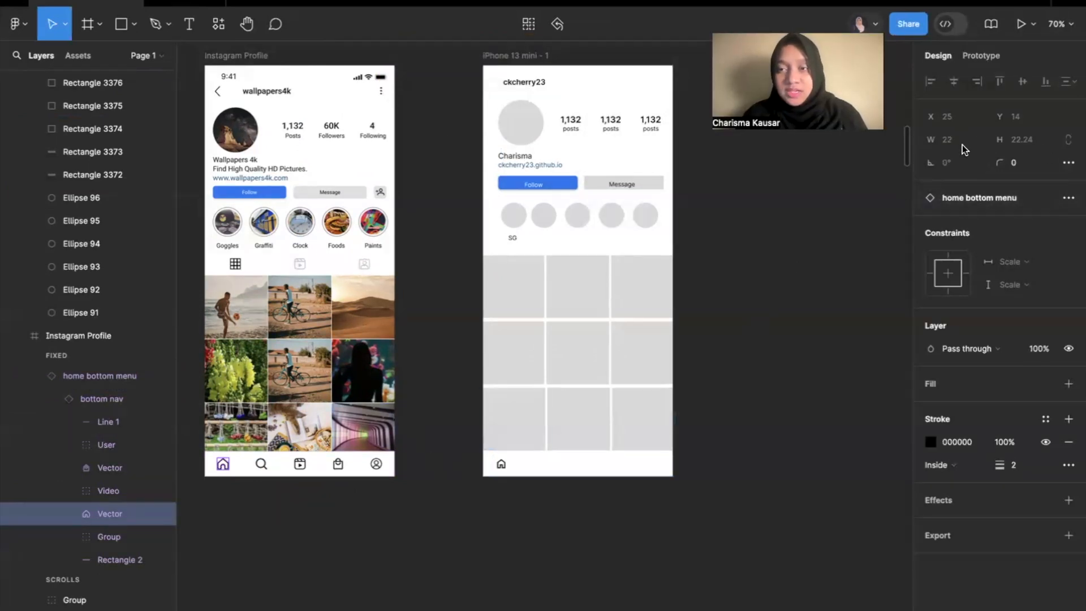
Constrain the proportions of the new frame's home icon and set its width to 32.
{"action": "left_click", "coordinate": [501, 466]}
{"action": "scroll", "coordinate": [501, 473], "scroll_direction": "up", "scroll_amount": 2}
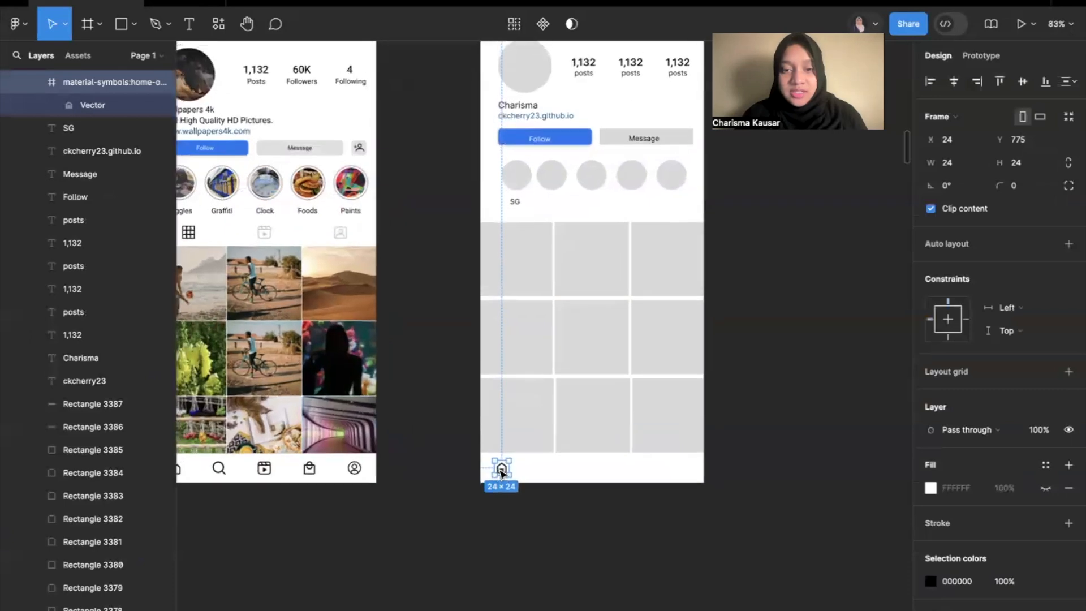
{"action": "scroll", "coordinate": [501, 472], "scroll_direction": "up", "scroll_amount": 2}
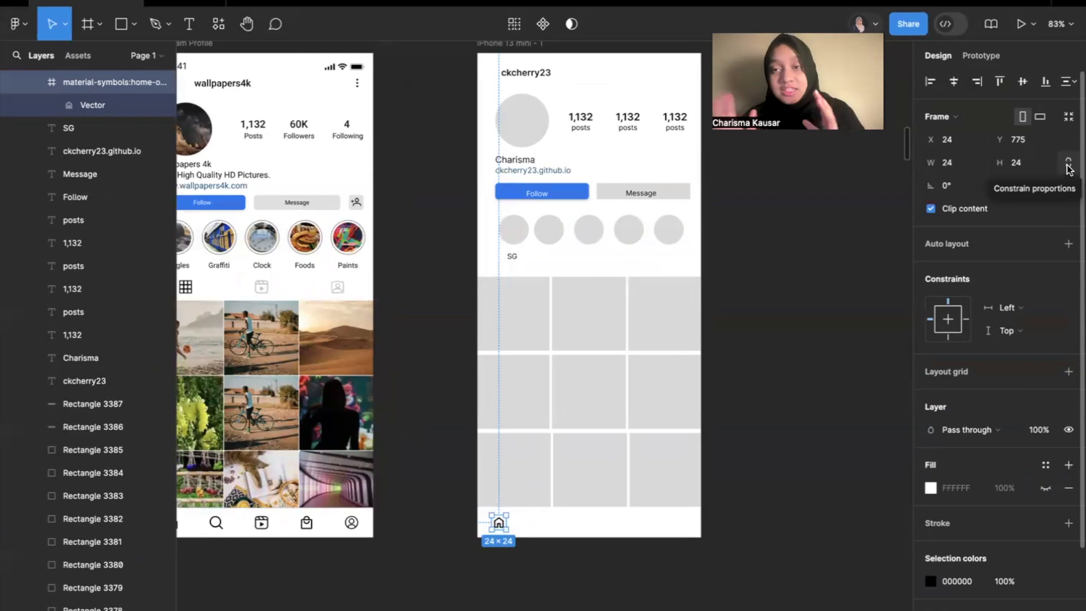
{"action": "left_click", "coordinate": [960, 164]}
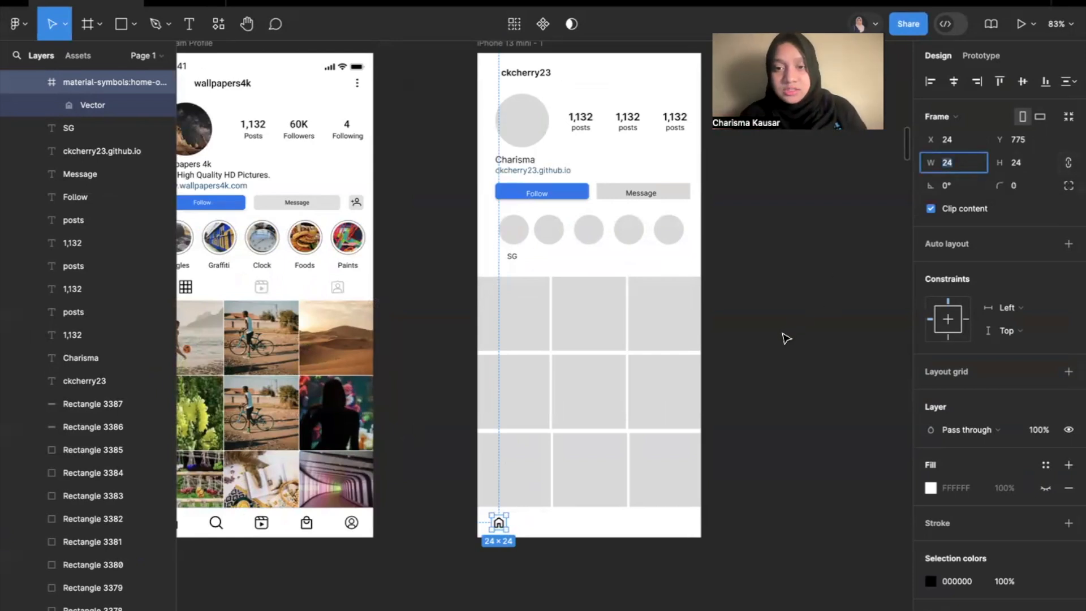
{"action": "scroll", "coordinate": [519, 507], "scroll_direction": "up", "scroll_amount": 5}
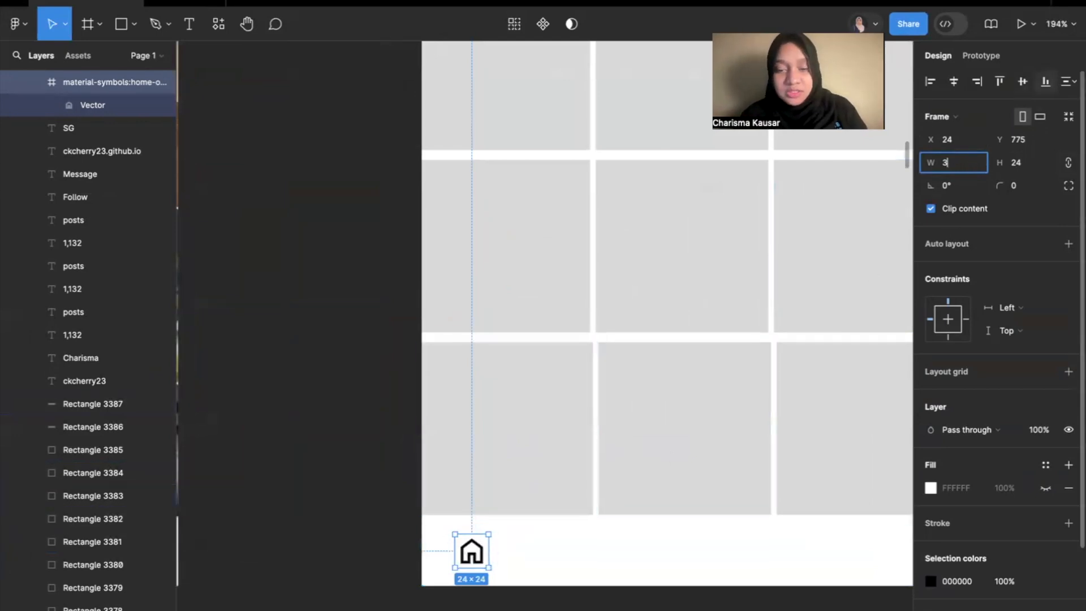
{"action": "key", "text": "Return"}
{"action": "scroll", "coordinate": [753, 383], "scroll_direction": "down", "scroll_amount": 5}
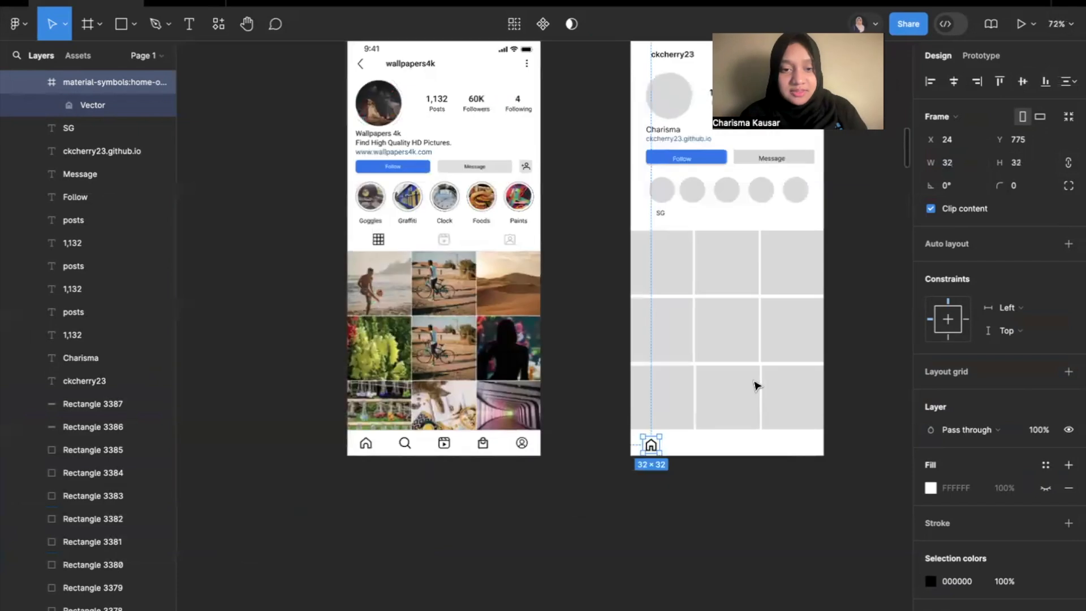
Reposition the home icon in the bottom navigation bar to about X 34, Y 773.
{"action": "scroll", "coordinate": [683, 449], "scroll_direction": "up", "scroll_amount": 4}
{"action": "left_click_drag", "start_coordinate": [633, 449], "coordinate": [640, 447]}
{"action": "left_click", "coordinate": [704, 451]}
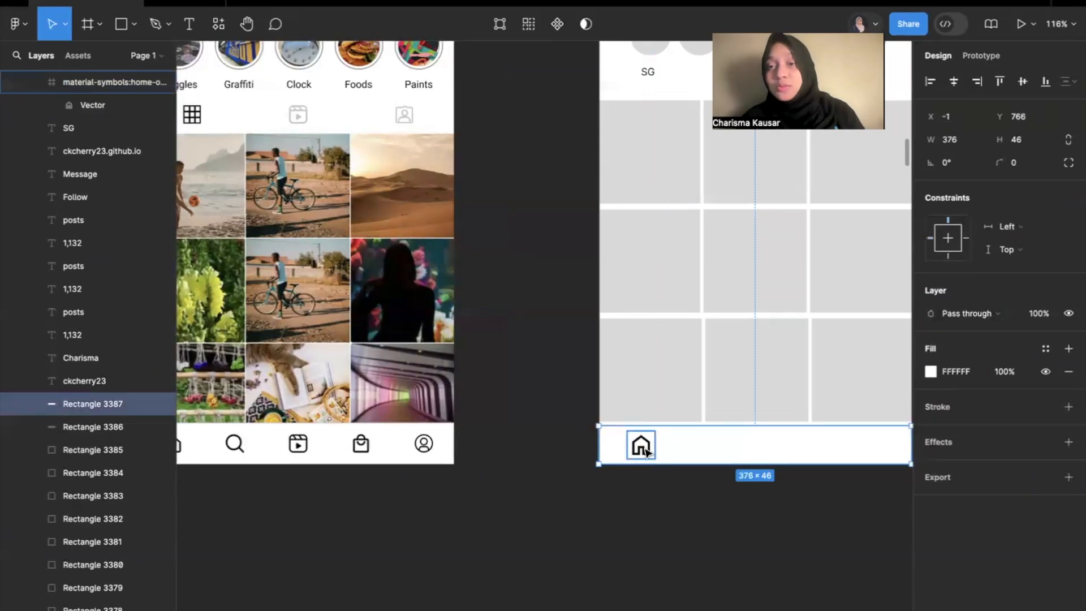
{"action": "scroll", "coordinate": [847, 451], "scroll_direction": "right", "scroll_amount": 3}
{"action": "scroll", "coordinate": [847, 450], "scroll_direction": "up", "scroll_amount": 2}
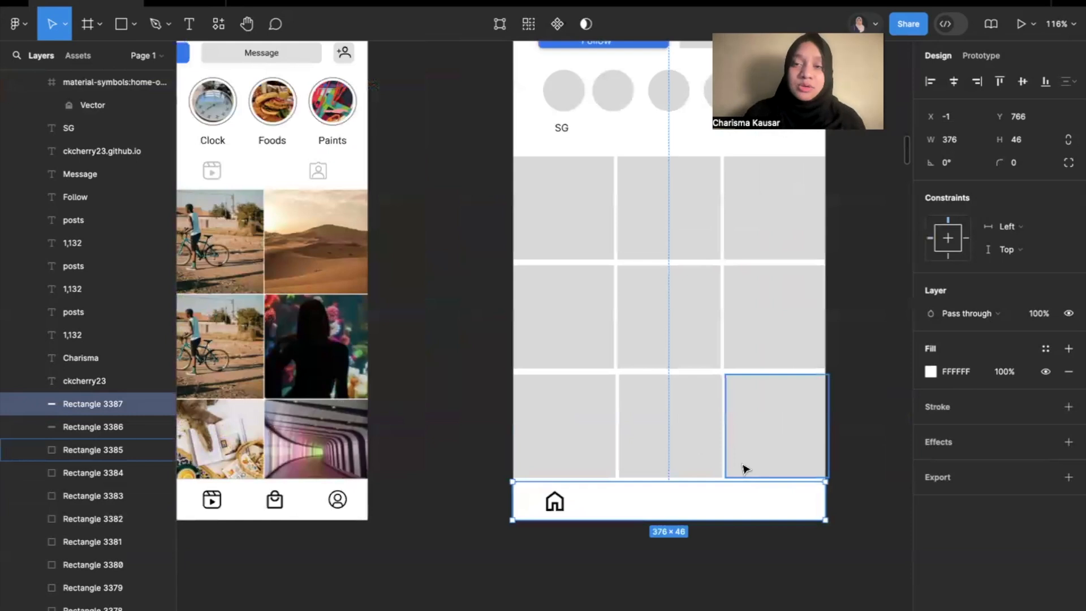
Duplicate the home icon twice along the bottom navigation bar, placing the second copy at the bar's centre, about X 172.
{"action": "left_click", "coordinate": [554, 503]}
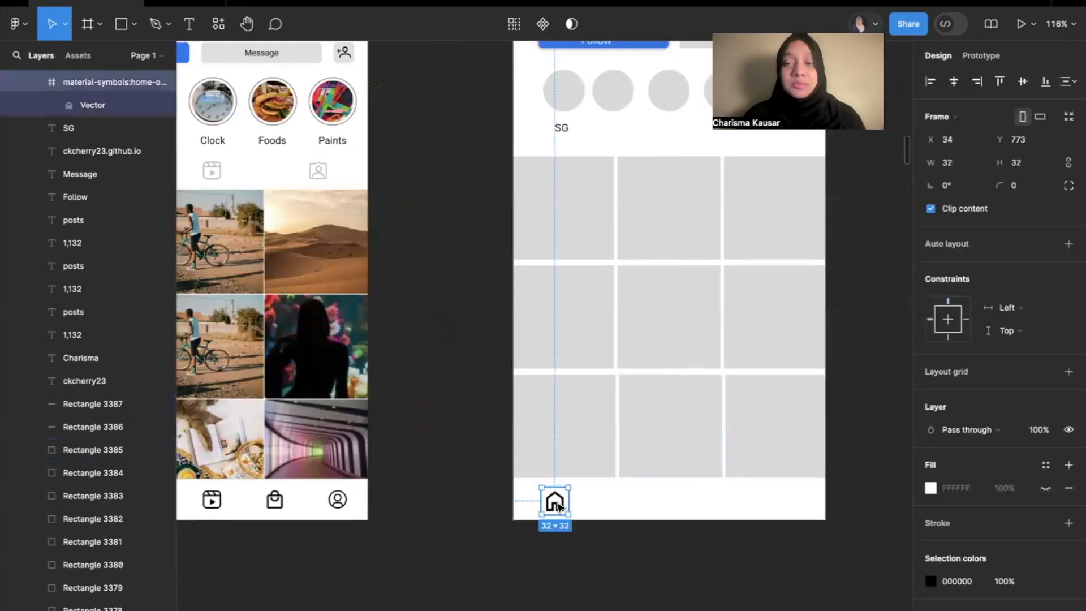
{"action": "key", "text": "ctrl+c"}
{"action": "left_click", "coordinate": [635, 509]}
{"action": "key", "text": "ctrl+v"}
{"action": "left_click_drag", "start_coordinate": [556, 504], "coordinate": [669, 502]}
{"action": "key", "text": "ctrl+v"}
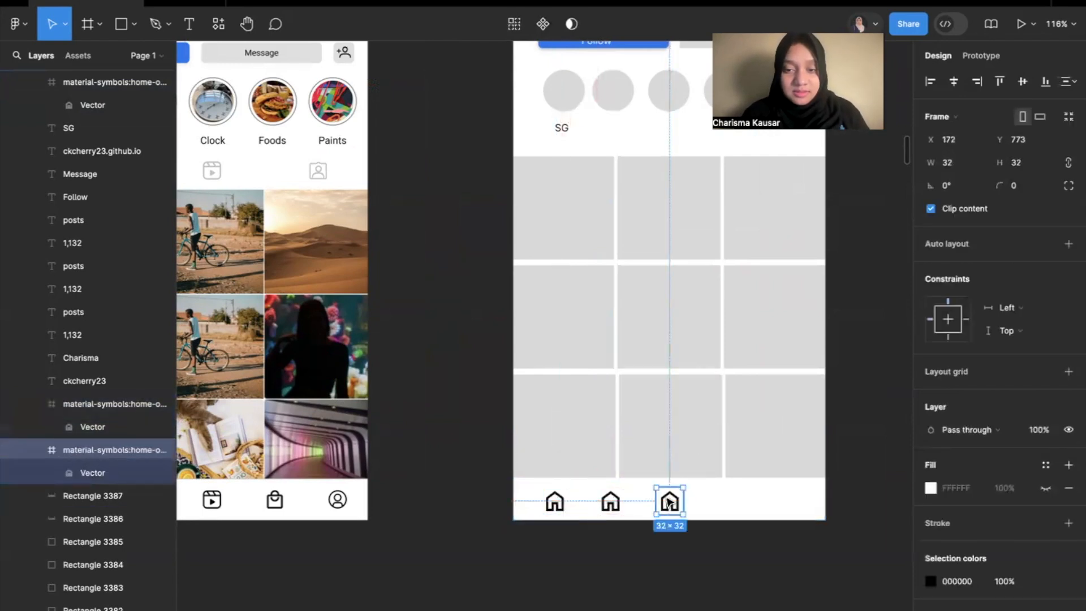
Add two more home icon copies to the bottom navigation bar at about X 243 and X 315, aligned with the others.
{"action": "left_click", "coordinate": [734, 495]}
{"action": "key", "text": "ctrl+v"}
{"action": "left_click_drag", "start_coordinate": [554, 502], "coordinate": [728, 504]}
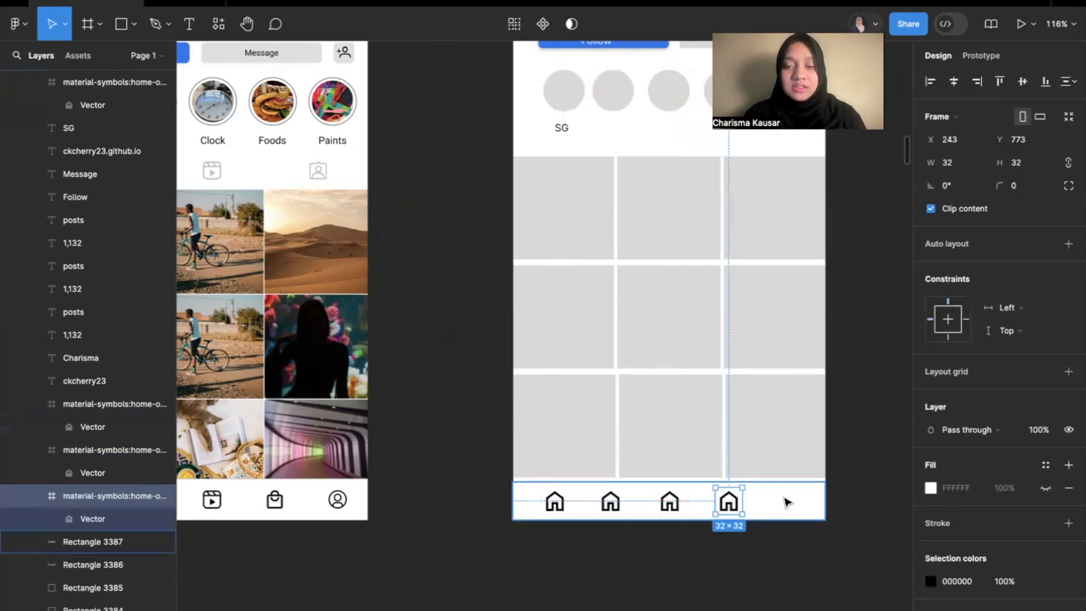
{"action": "left_click", "coordinate": [800, 504]}
{"action": "key", "text": "ctrl+v"}
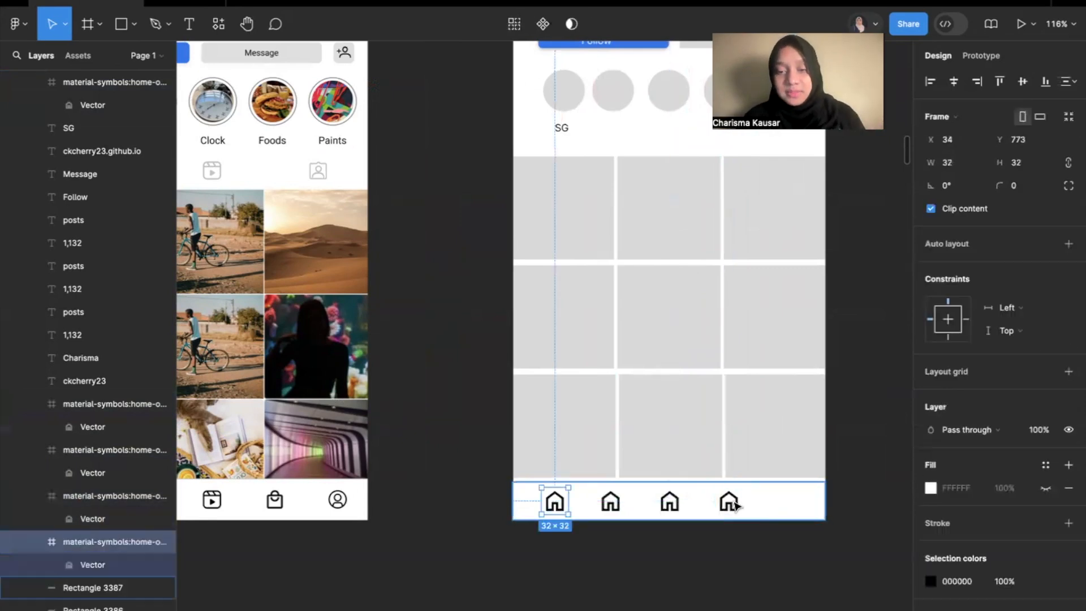
{"action": "left_click_drag", "start_coordinate": [555, 502], "coordinate": [789, 500]}
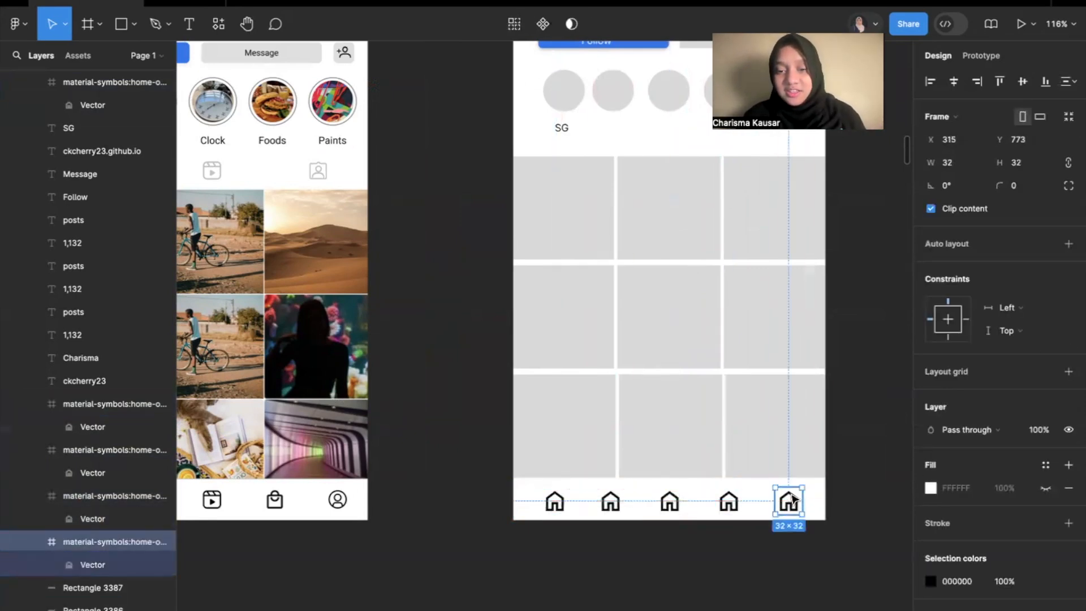
{"action": "left_click", "coordinate": [854, 498]}
{"action": "scroll", "coordinate": [853, 498], "scroll_direction": "down", "scroll_amount": 5}
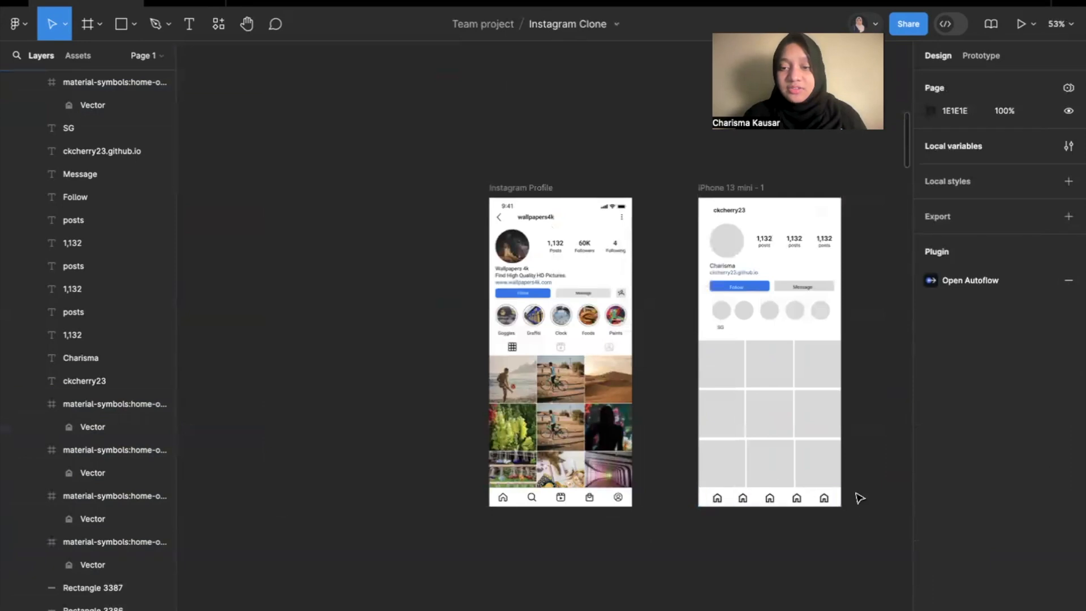
{"action": "scroll", "coordinate": [812, 501], "scroll_direction": "up", "scroll_amount": 5}
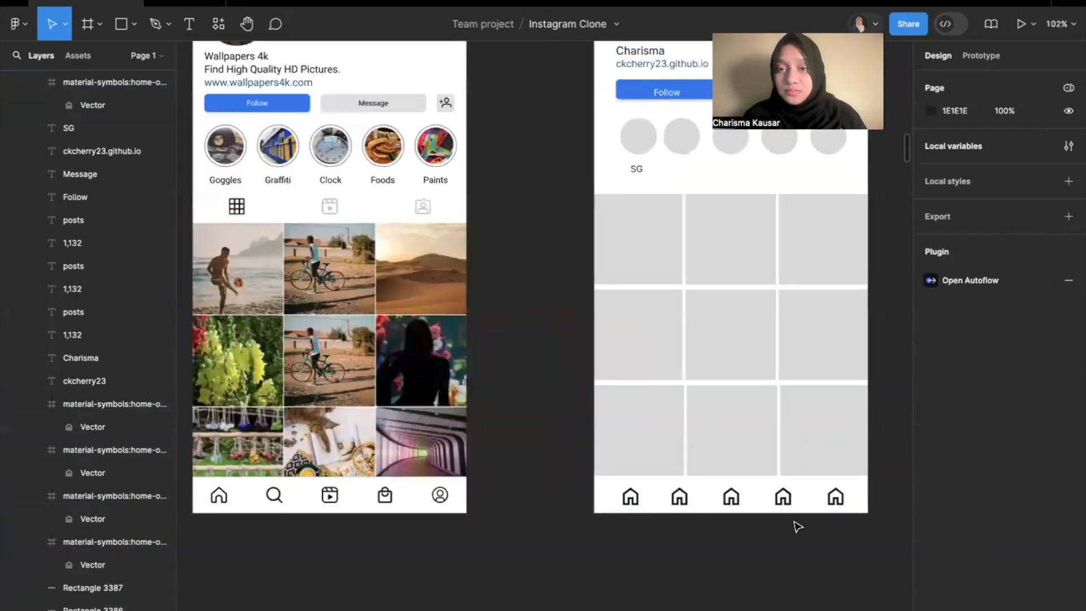
{"action": "scroll", "coordinate": [798, 520], "scroll_direction": "down", "scroll_amount": 4}
{"action": "scroll", "coordinate": [857, 454], "scroll_direction": "right", "scroll_amount": 2}
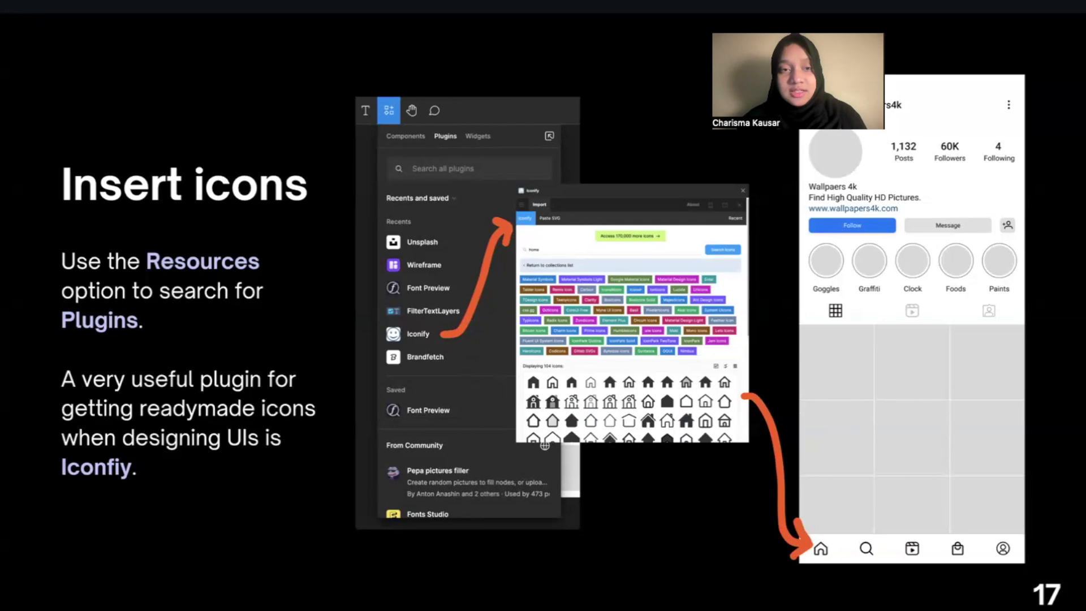
{"action": "key", "text": "Right"}
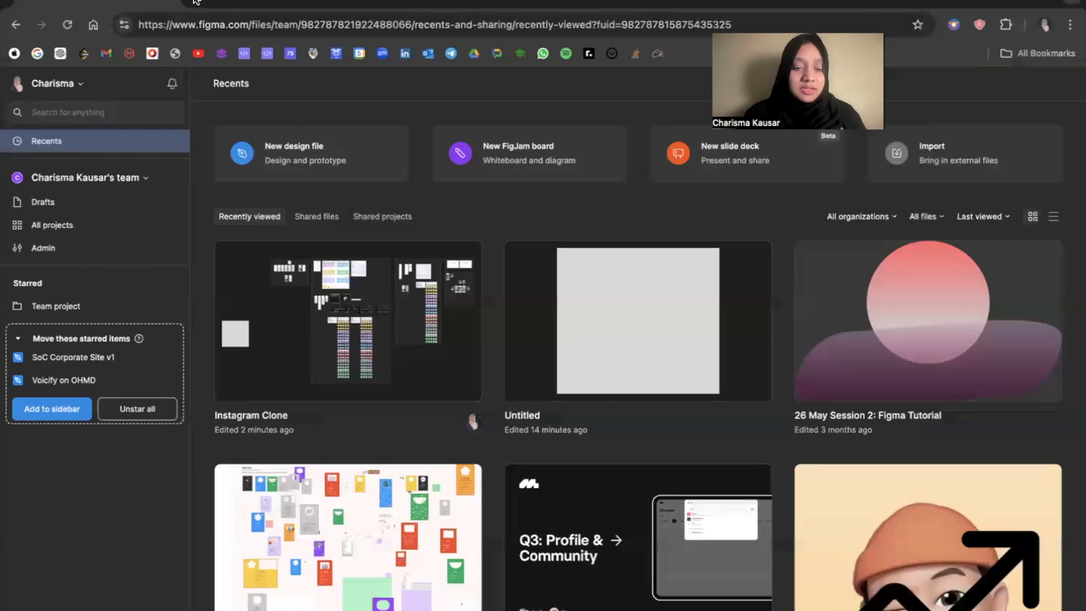
Search Google Images for "vacation" in a new browser tab.
{"action": "key", "text": "super+t"}
{"action": "type", "text": "v"}
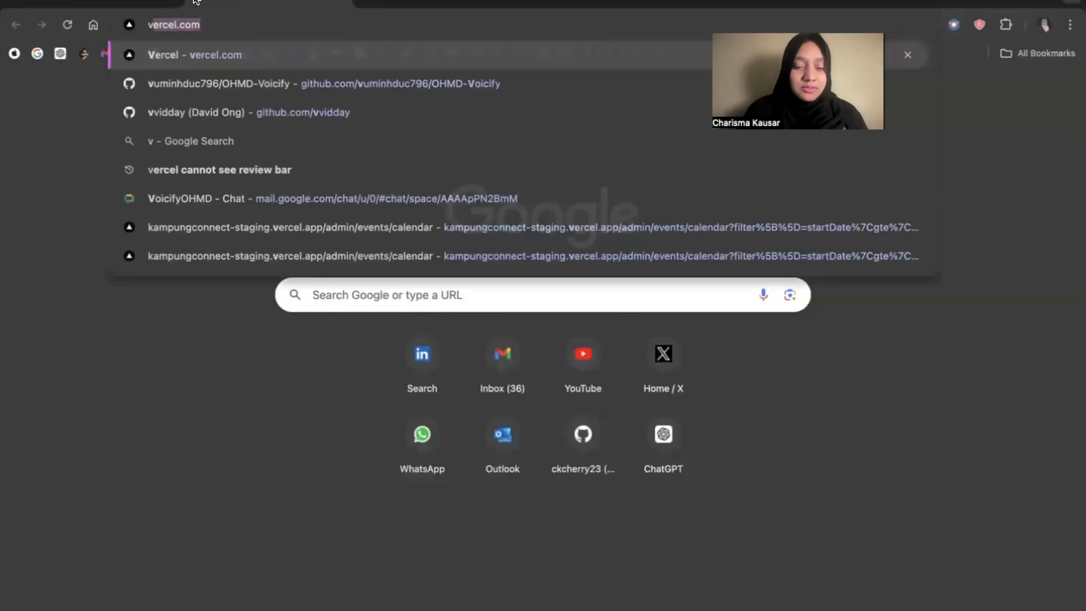
{"action": "type", "text": "acation"}
{"action": "key", "text": "Return"}
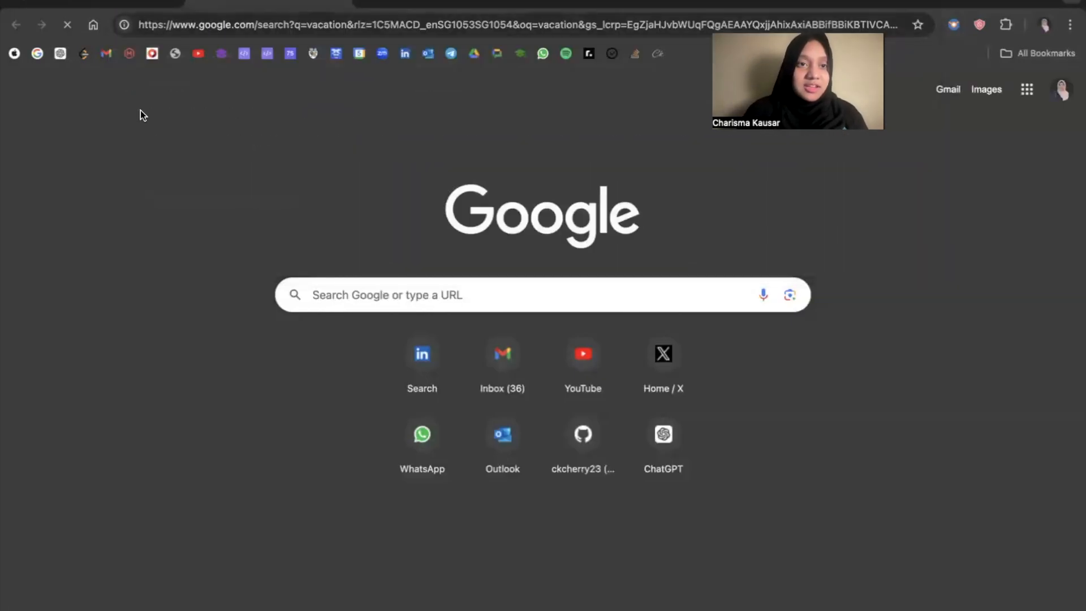
{"action": "left_click", "coordinate": [189, 144]}
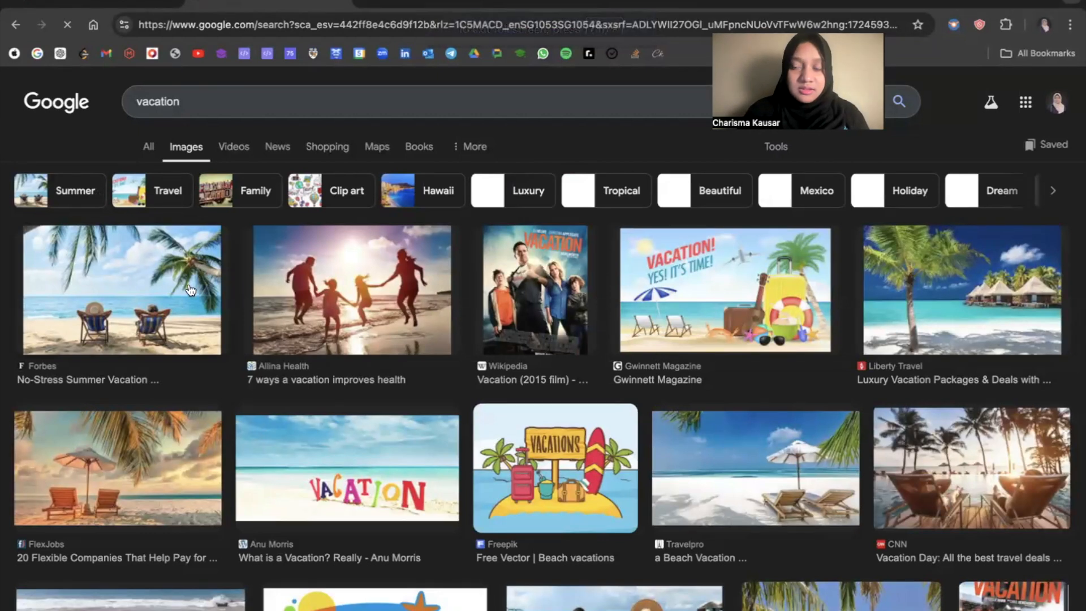
Open the Forbes result showing two people in beach chairs and copy its image to the clipboard.
{"action": "scroll", "coordinate": [162, 310], "scroll_direction": "down", "scroll_amount": 2}
{"action": "scroll", "coordinate": [119, 258], "scroll_direction": "up", "scroll_amount": 2}
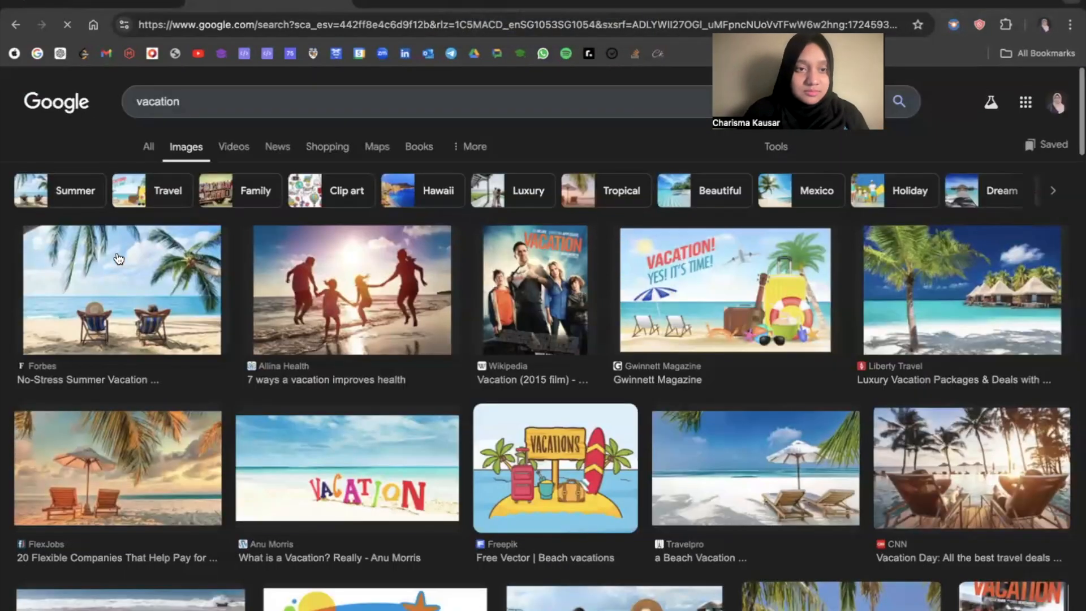
{"action": "left_click", "coordinate": [139, 325]}
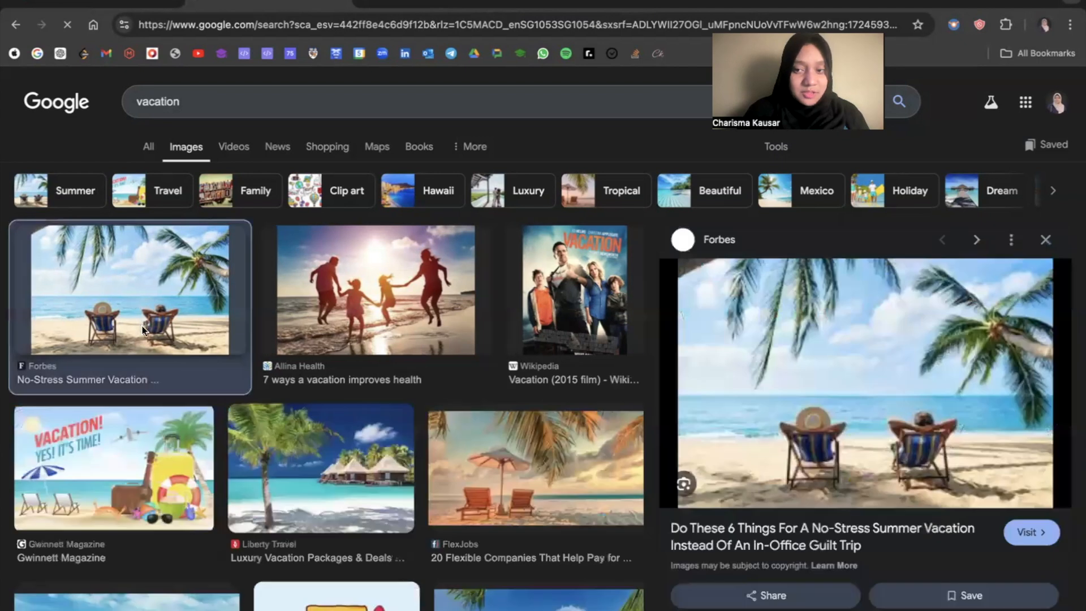
{"action": "scroll", "coordinate": [854, 407], "scroll_direction": "down", "scroll_amount": 1}
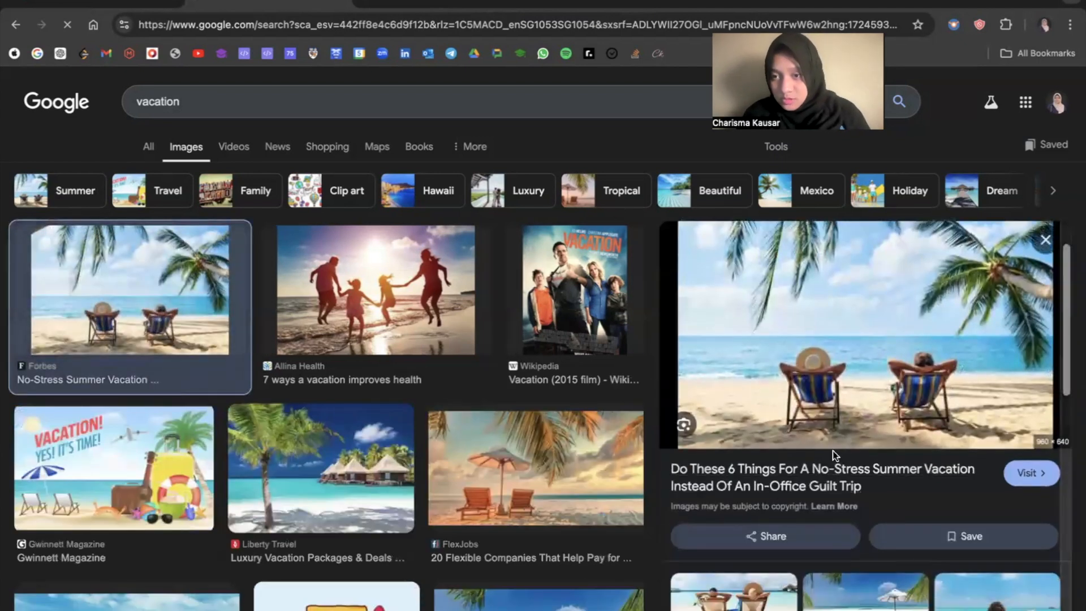
{"action": "scroll", "coordinate": [873, 384], "scroll_direction": "up", "scroll_amount": 1}
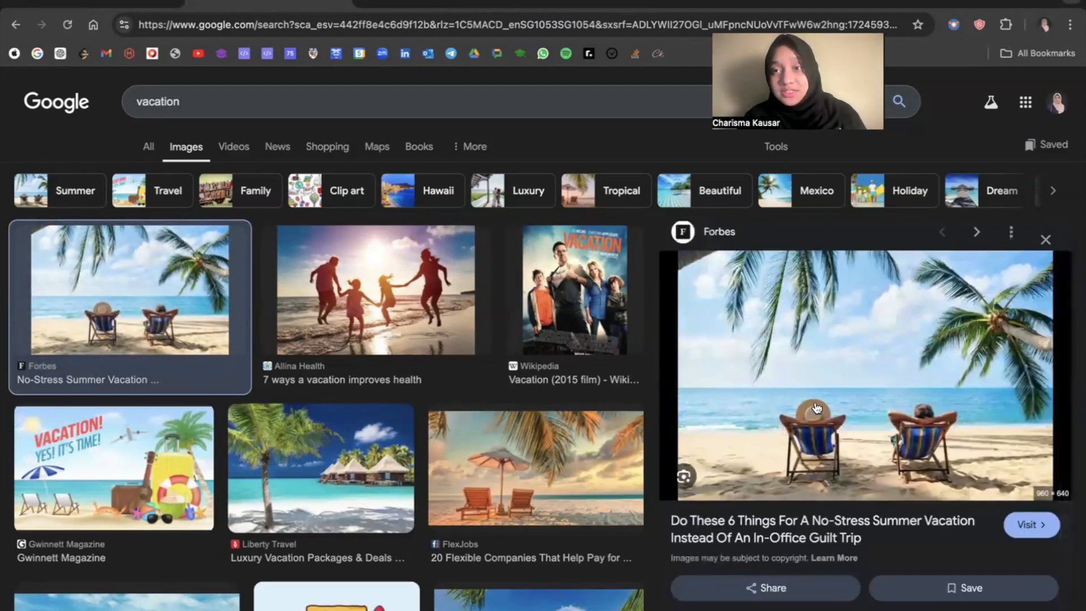
{"action": "right_click", "coordinate": [815, 407]}
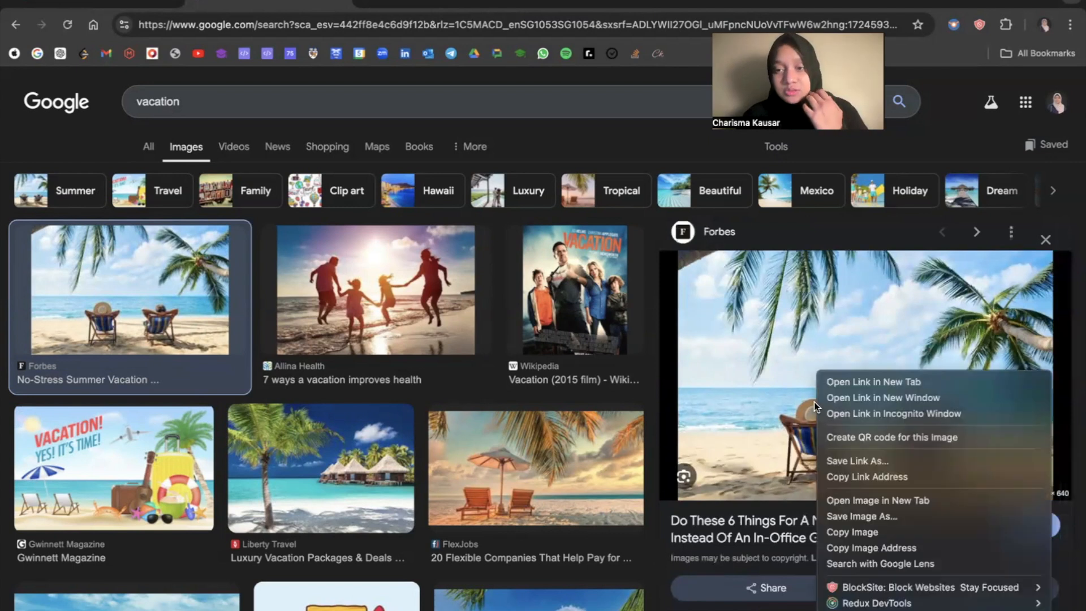
{"action": "left_click", "coordinate": [880, 532]}
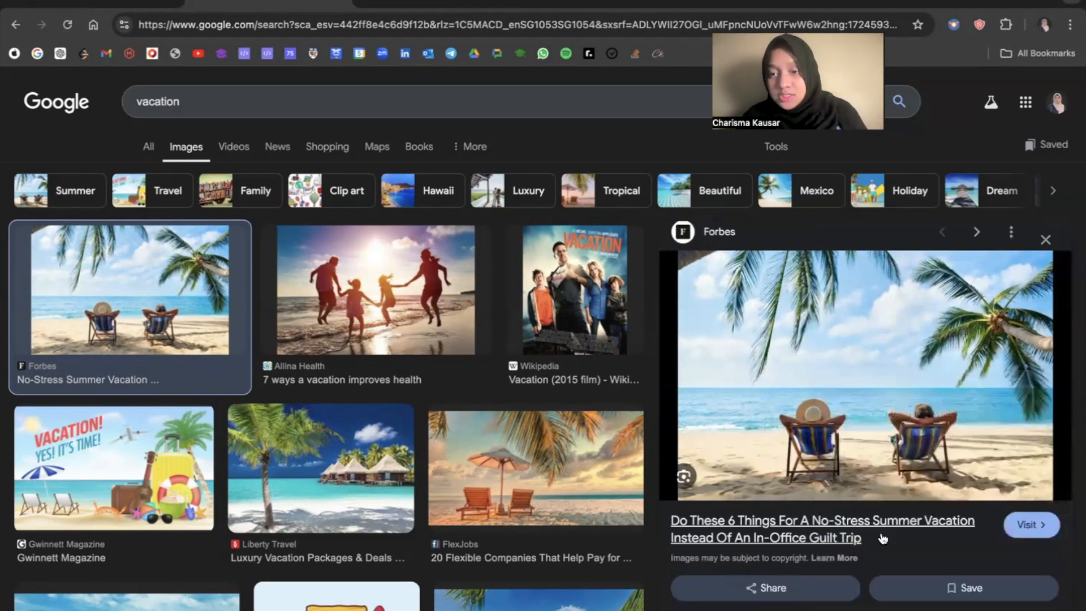
Switch to Figma and change the fill type of the first photo grid square in the iPhone 13 mini frame to Image.
{"action": "key", "text": "super+Tab"}
{"action": "scroll", "coordinate": [598, 348], "scroll_direction": "up", "scroll_amount": 3}
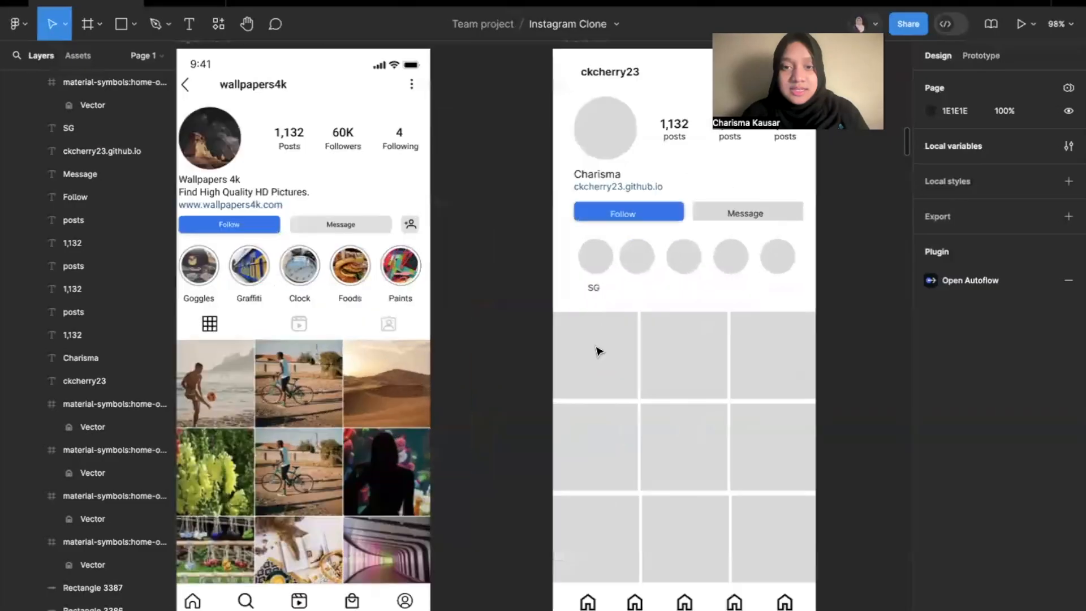
{"action": "left_click", "coordinate": [610, 342]}
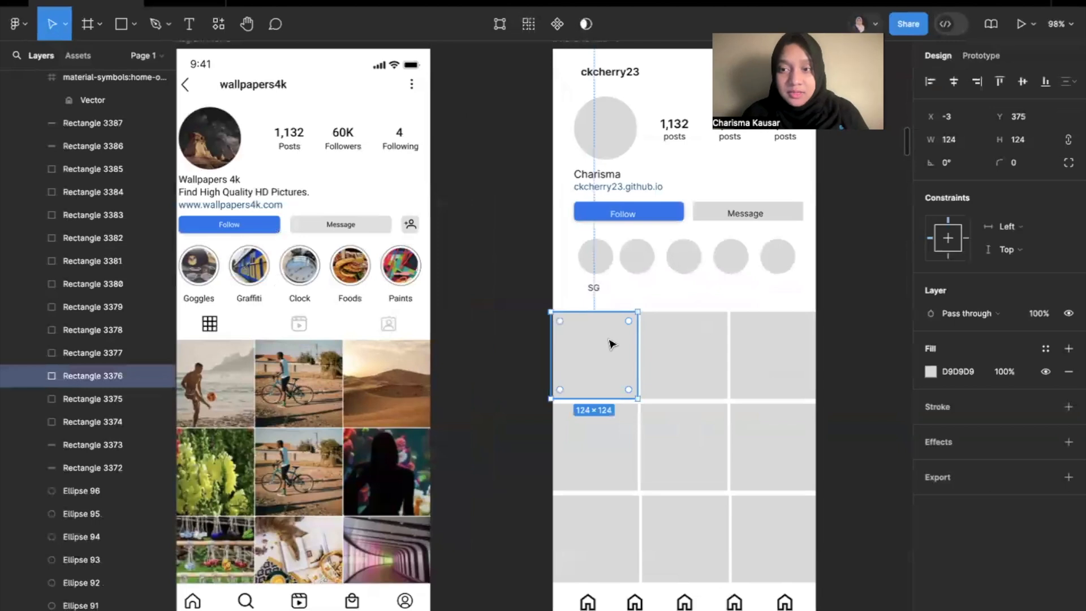
{"action": "left_click", "coordinate": [931, 371]}
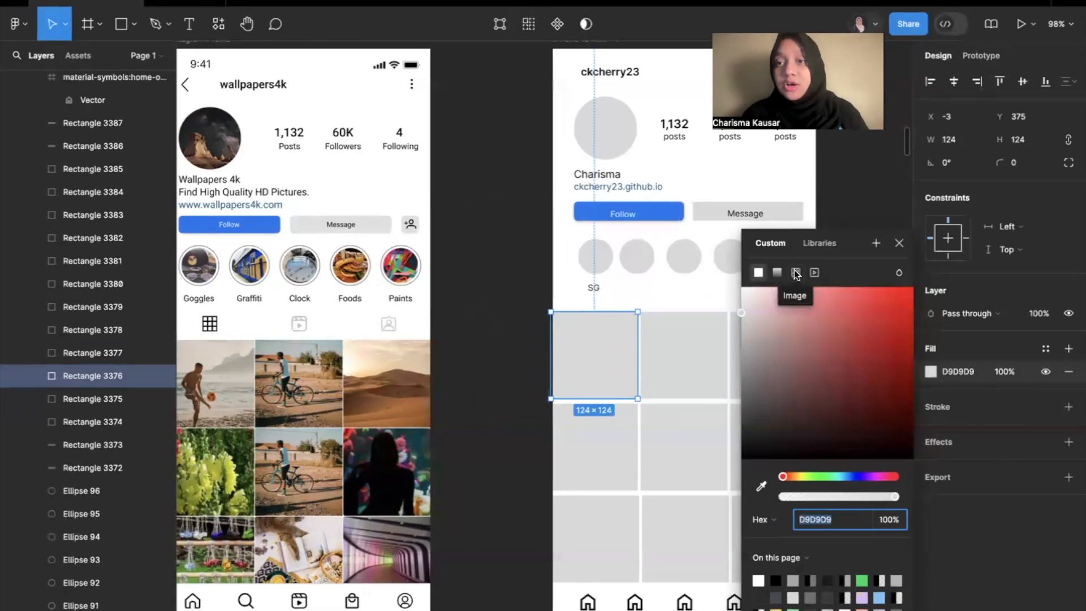
{"action": "left_click", "coordinate": [930, 372]}
{"action": "left_click", "coordinate": [930, 372]}
{"action": "left_click", "coordinate": [794, 273]}
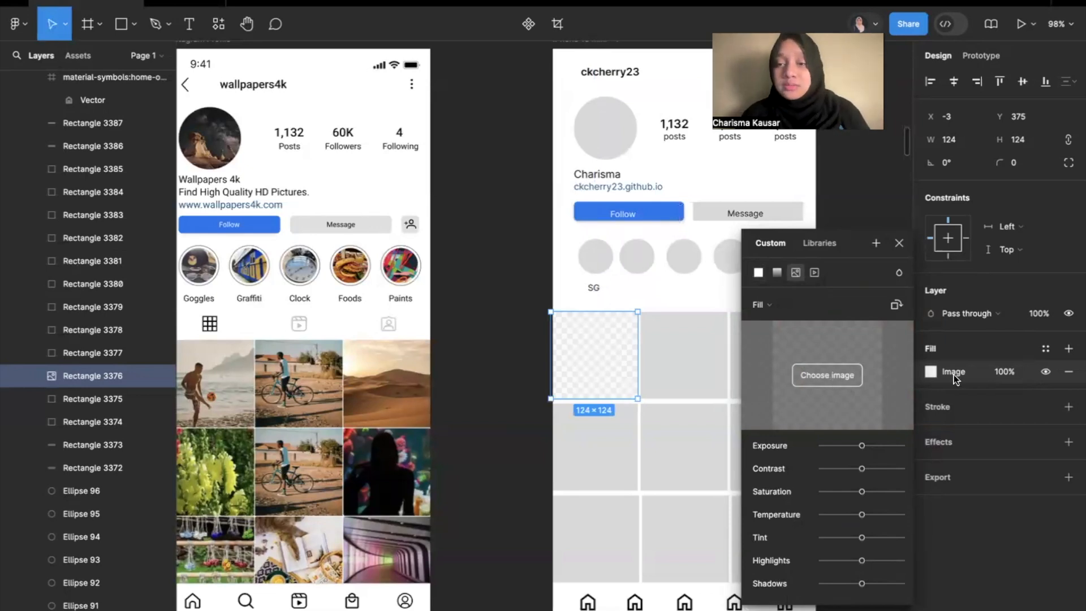
Copy the Forbes beach chairs image again from the browser and paste it as the first grid square's image fill.
{"action": "key", "text": "ctrl+Right"}
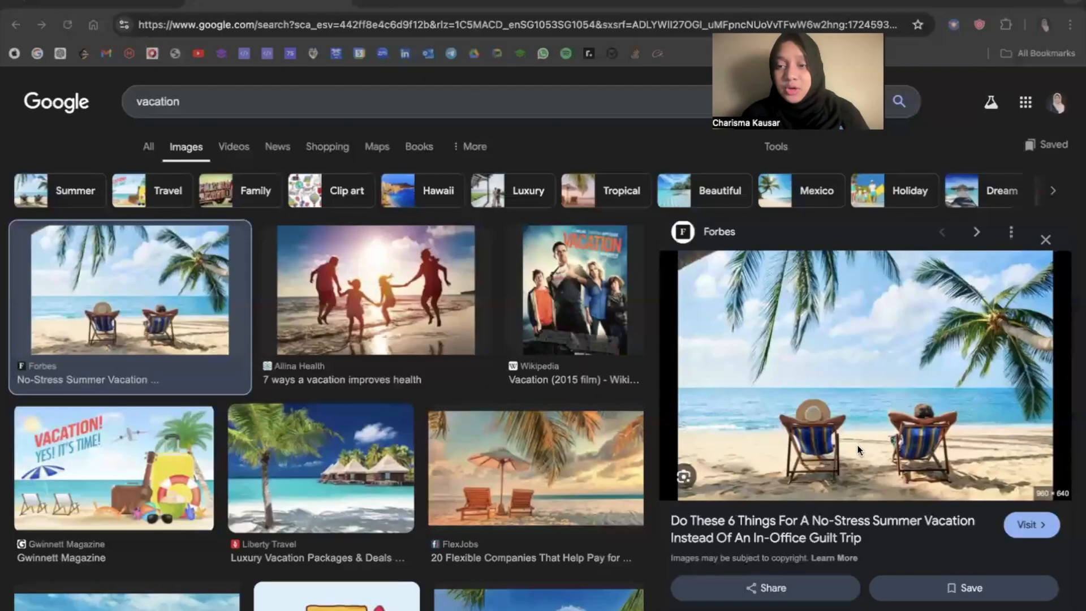
{"action": "right_click", "coordinate": [858, 450]}
{"action": "left_click", "coordinate": [859, 494]}
{"action": "key", "text": "ctrl+Left"}
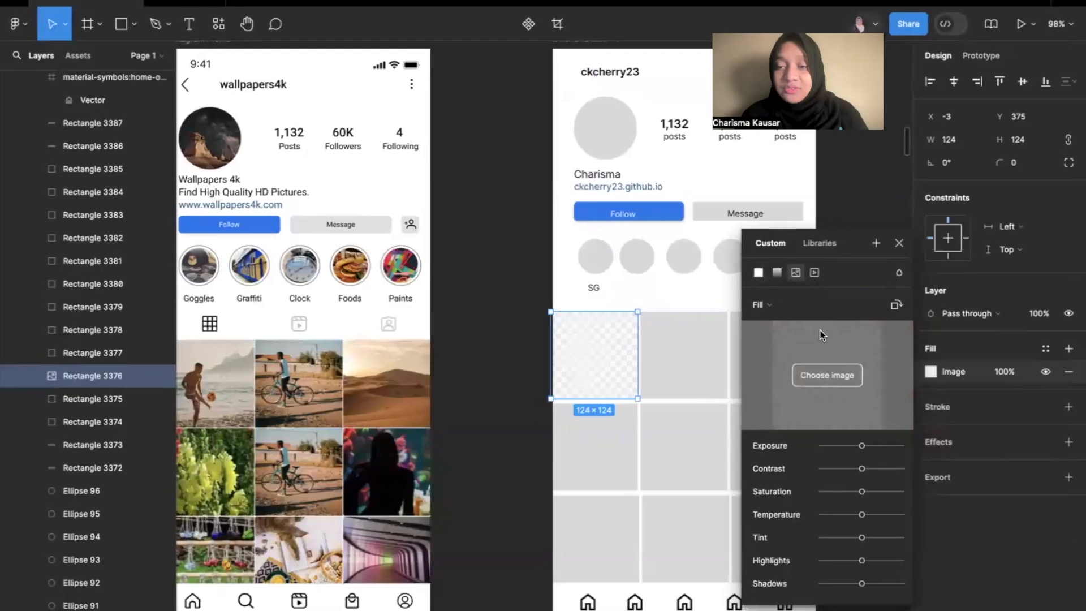
{"action": "key", "text": "ctrl+v"}
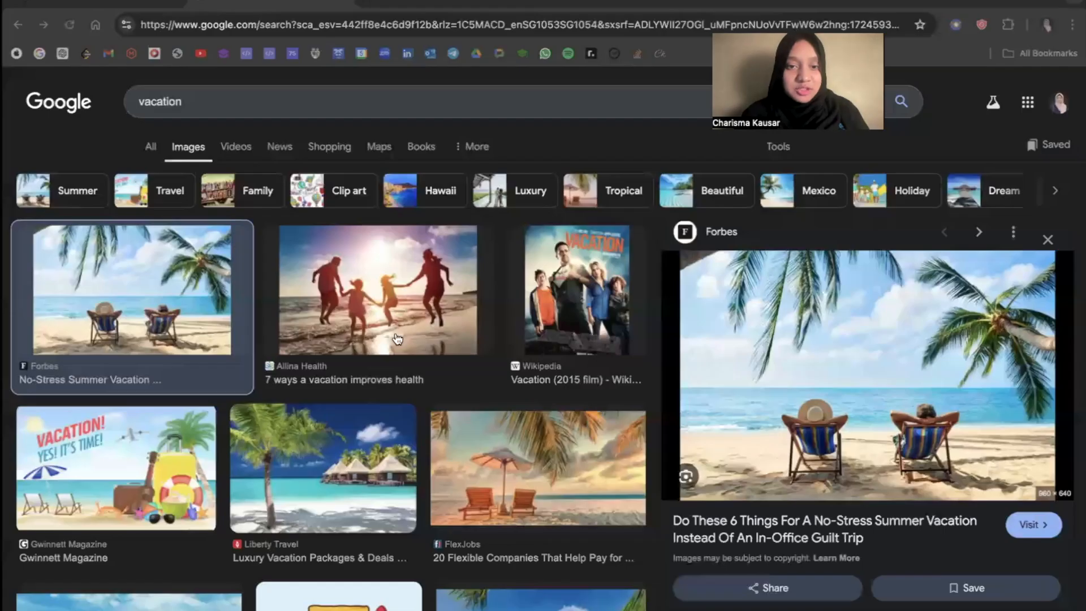
Open the Allina Health result showing a family jumping on the beach and copy its image.
{"action": "left_click", "coordinate": [413, 343]}
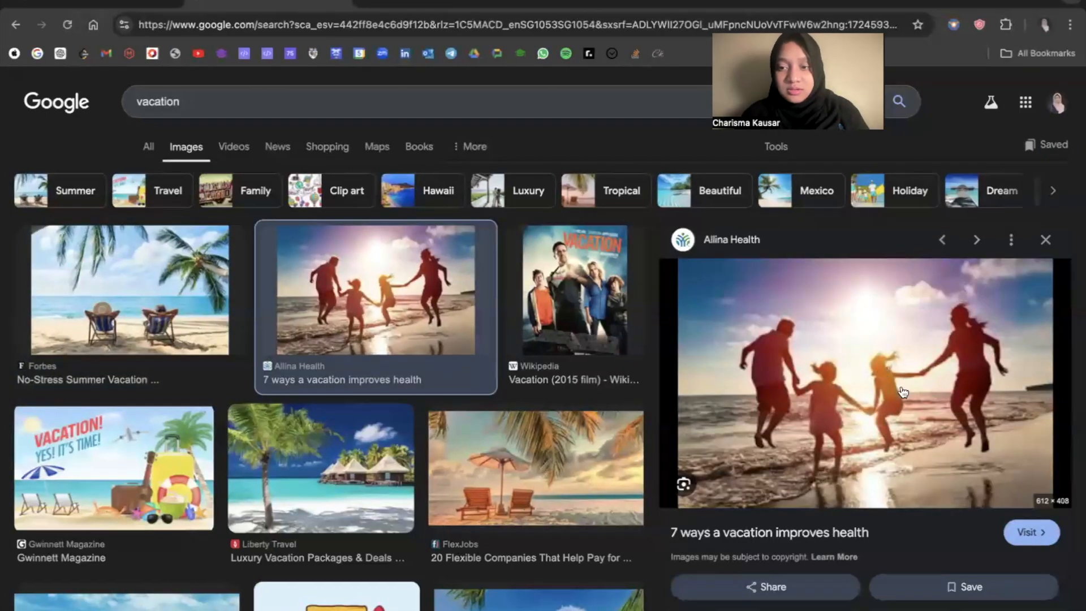
{"action": "right_click", "coordinate": [850, 419]}
{"action": "left_click", "coordinate": [752, 532]}
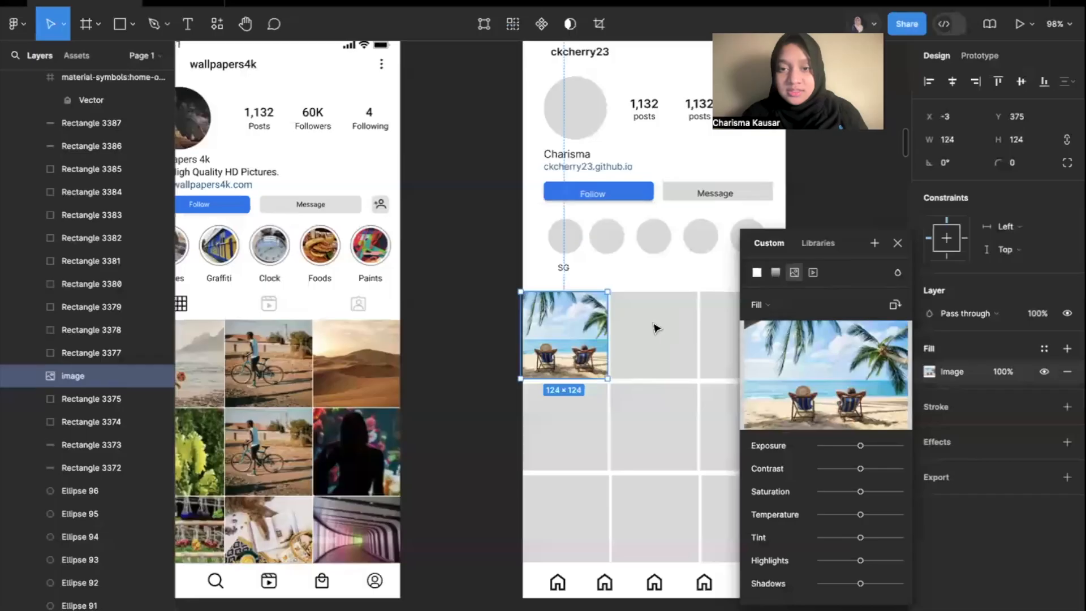
Change the fill of the second square in the grid's first row to Image and paste the copied family photo into it.
{"action": "left_click", "coordinate": [655, 328]}
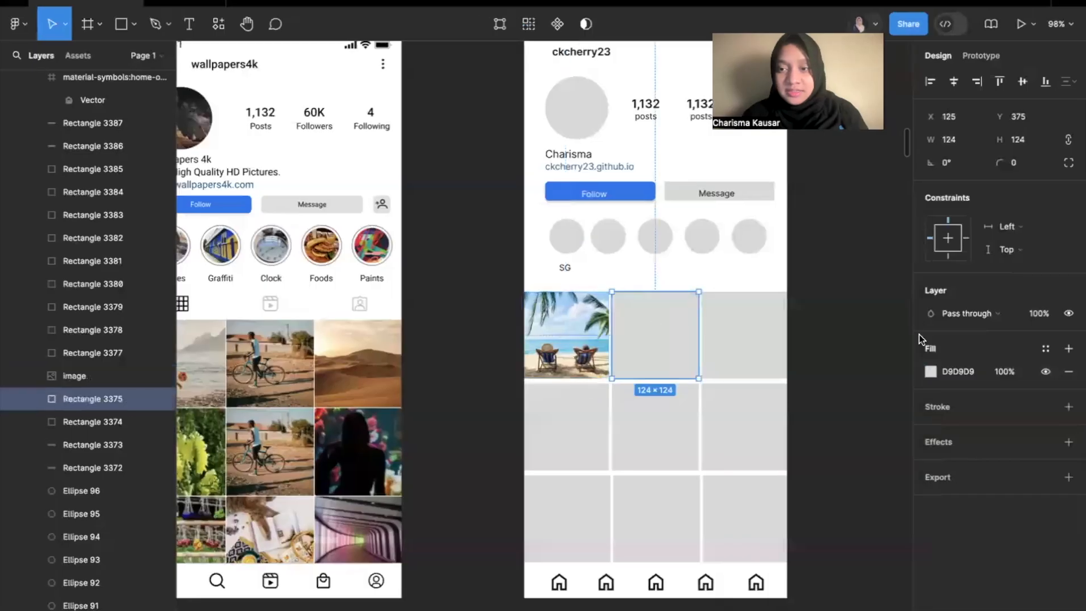
{"action": "left_click", "coordinate": [929, 371]}
{"action": "left_click", "coordinate": [795, 273]}
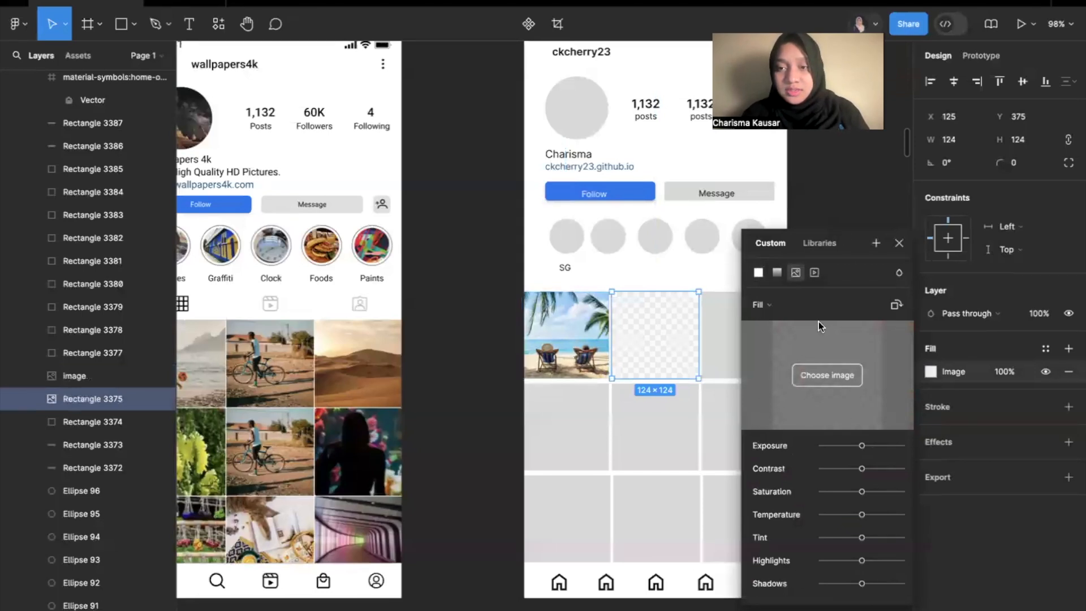
{"action": "left_click", "coordinate": [843, 202]}
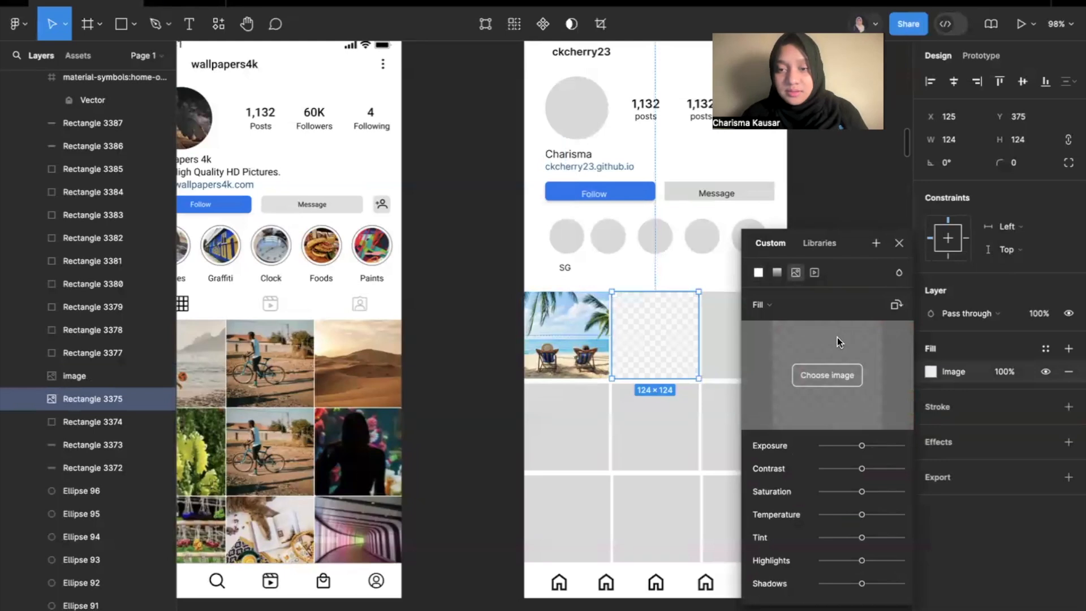
{"action": "left_click", "coordinate": [853, 210]}
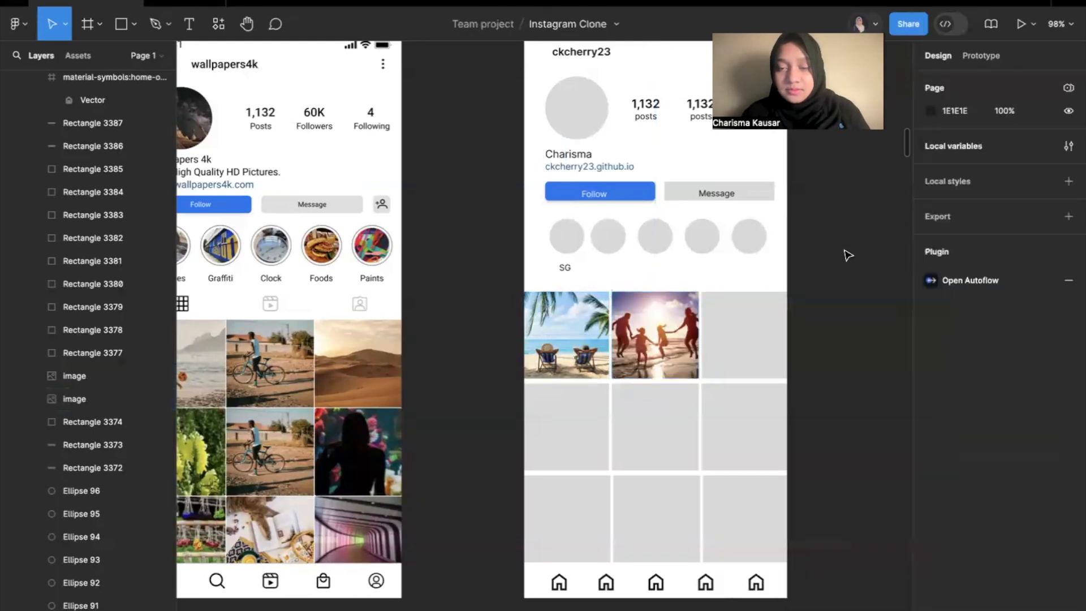
Change the fill type of the profile picture circle beside the post counts to Image.
{"action": "scroll", "coordinate": [773, 261], "scroll_direction": "up", "scroll_amount": 2}
{"action": "scroll", "coordinate": [773, 261], "scroll_direction": "right", "scroll_amount": 1}
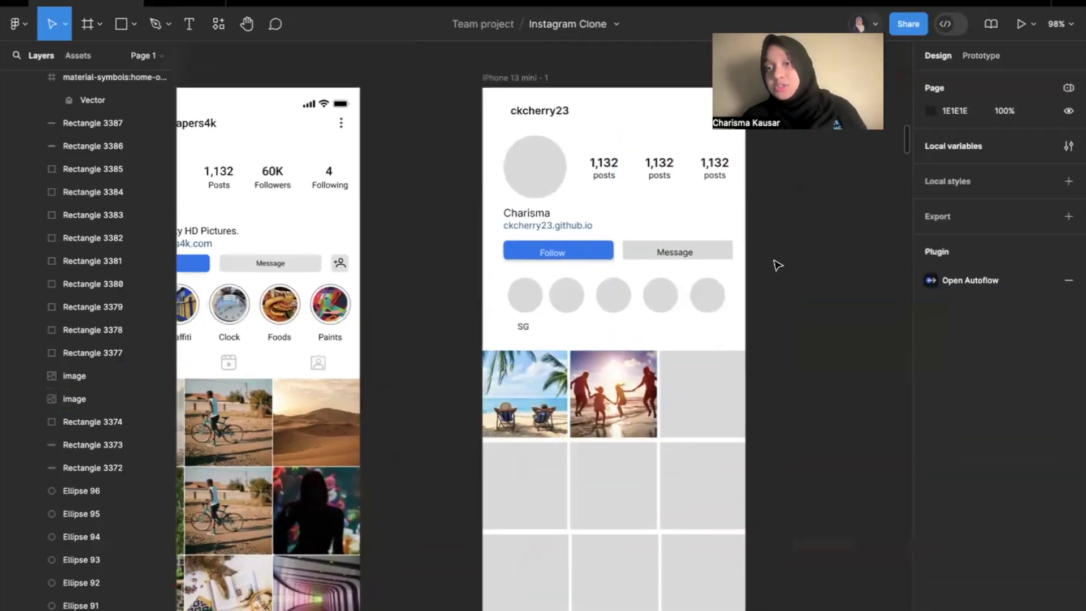
{"action": "left_click", "coordinate": [535, 169]}
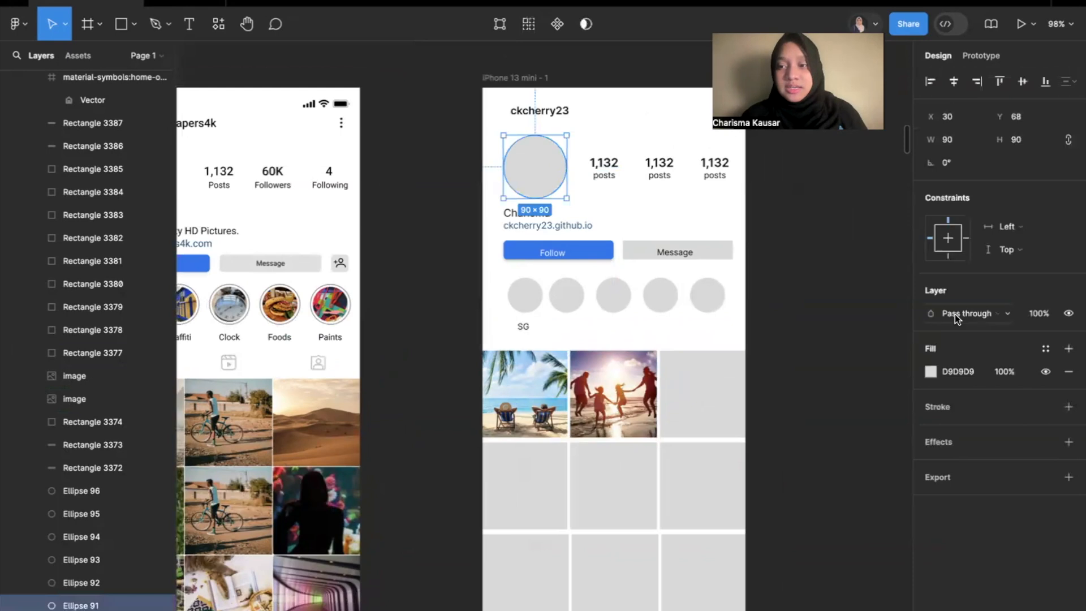
{"action": "left_click", "coordinate": [930, 371]}
{"action": "left_click", "coordinate": [795, 272]}
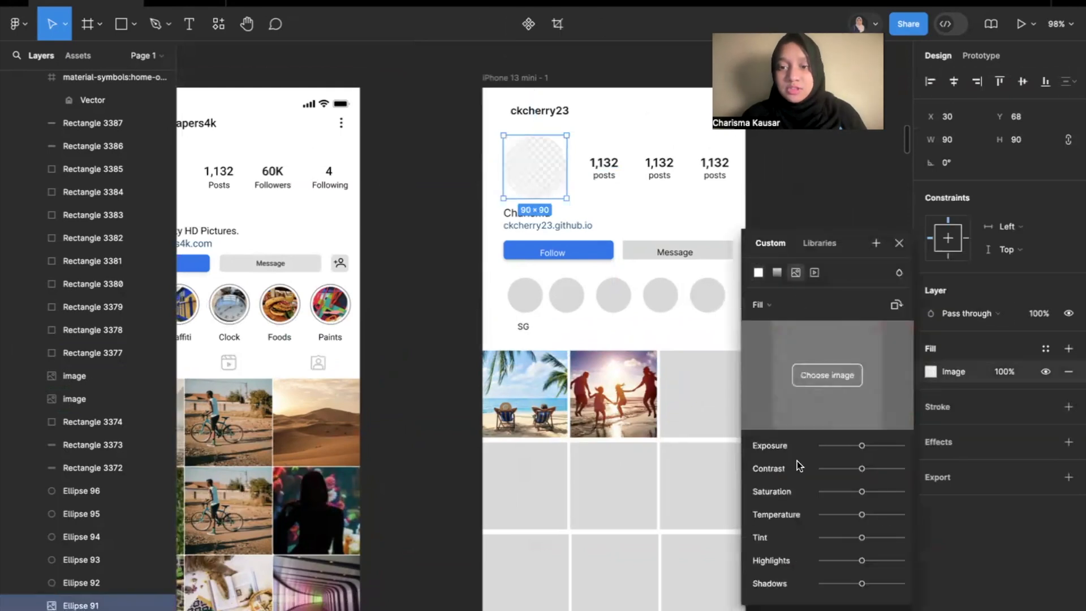
Fill the profile picture circle with the selected portrait JPG from the Photos folder in Downloads.
{"action": "left_click", "coordinate": [802, 375]}
{"action": "left_click", "coordinate": [308, 209]}
{"action": "scroll", "coordinate": [426, 396], "scroll_direction": "down", "scroll_amount": 10}
{"action": "scroll", "coordinate": [413, 459], "scroll_direction": "down", "scroll_amount": 15}
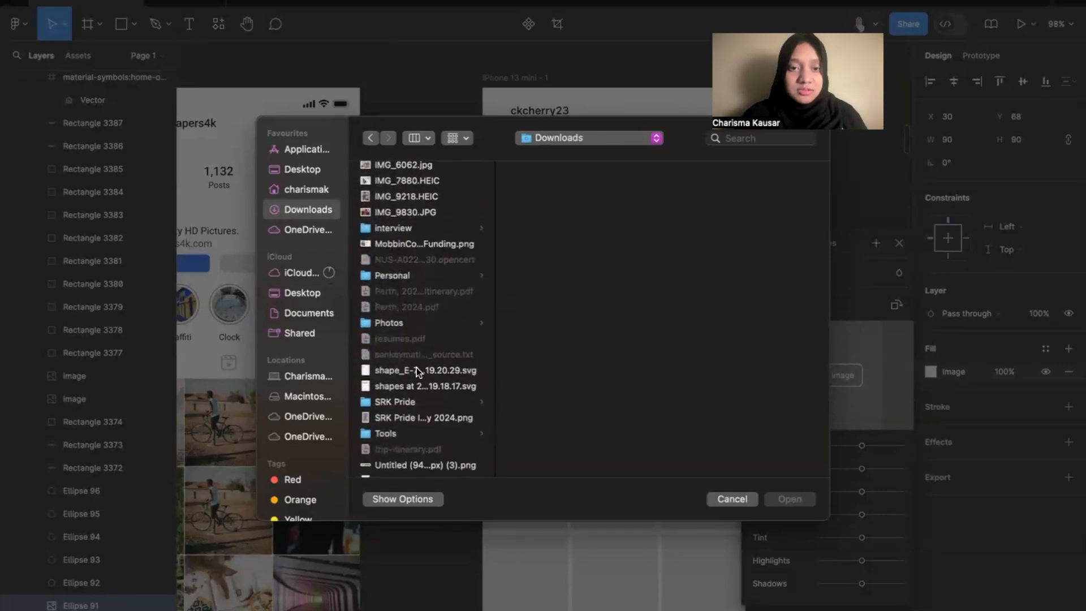
{"action": "left_click", "coordinate": [415, 322]}
{"action": "left_click", "coordinate": [562, 395]}
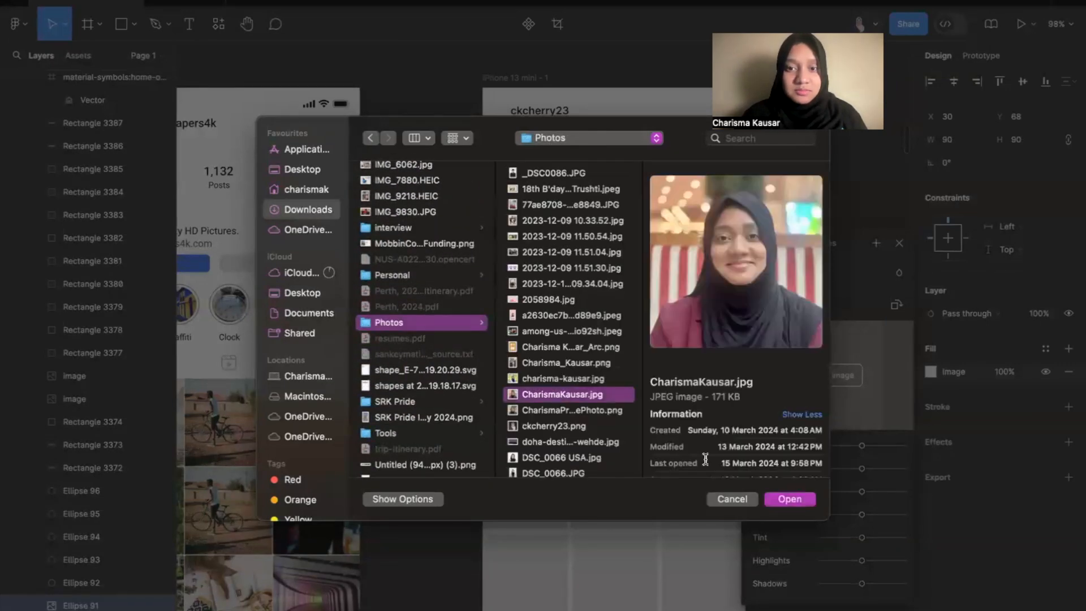
{"action": "left_click", "coordinate": [790, 499]}
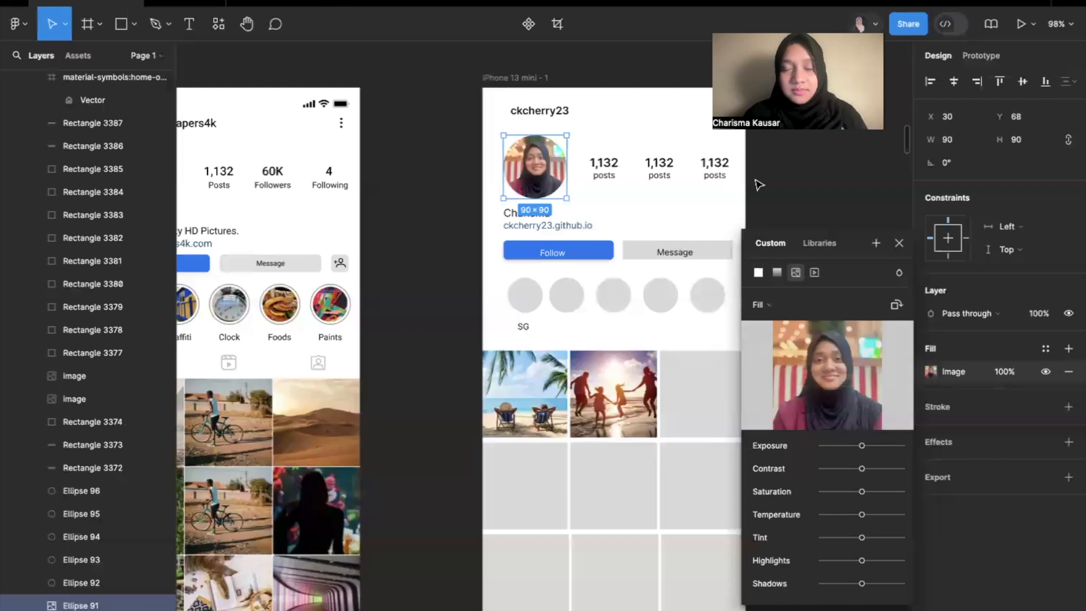
{"action": "left_click", "coordinate": [793, 196]}
{"action": "scroll", "coordinate": [793, 198], "scroll_direction": "up", "scroll_amount": 2}
{"action": "scroll", "coordinate": [793, 198], "scroll_direction": "right", "scroll_amount": 2}
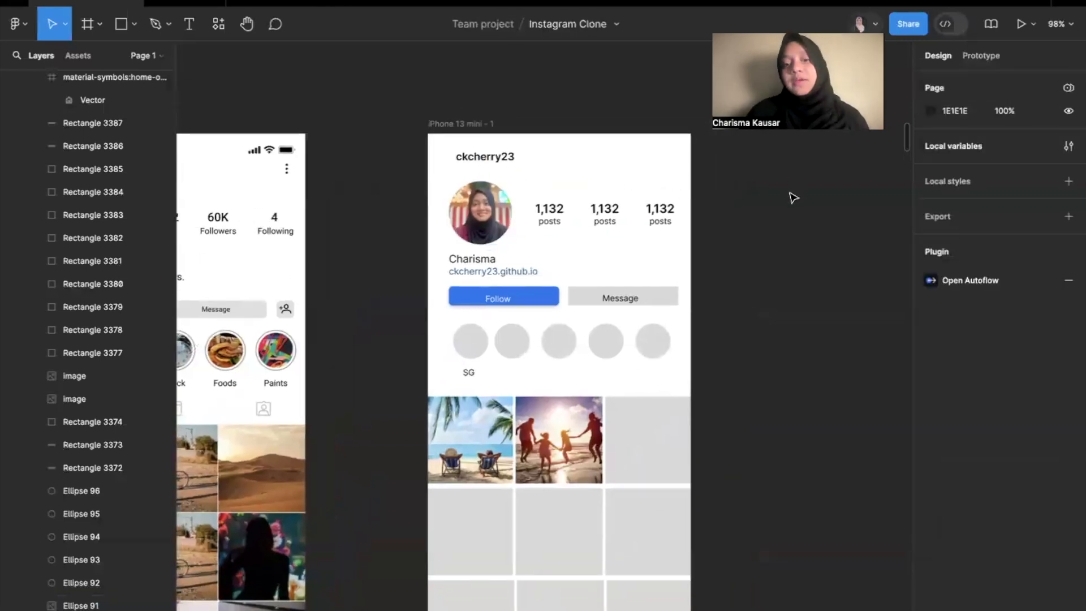
{"action": "scroll", "coordinate": [793, 198], "scroll_direction": "down", "scroll_amount": 1}
{"action": "scroll", "coordinate": [794, 198], "scroll_direction": "left", "scroll_amount": 1}
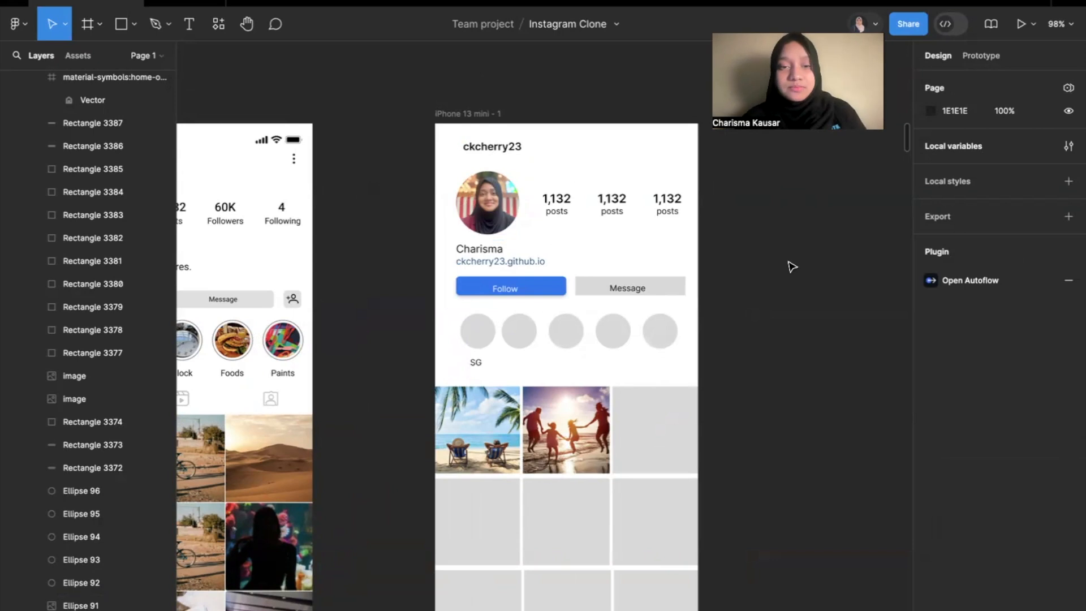
{"action": "key", "text": "ctrl+Left"}
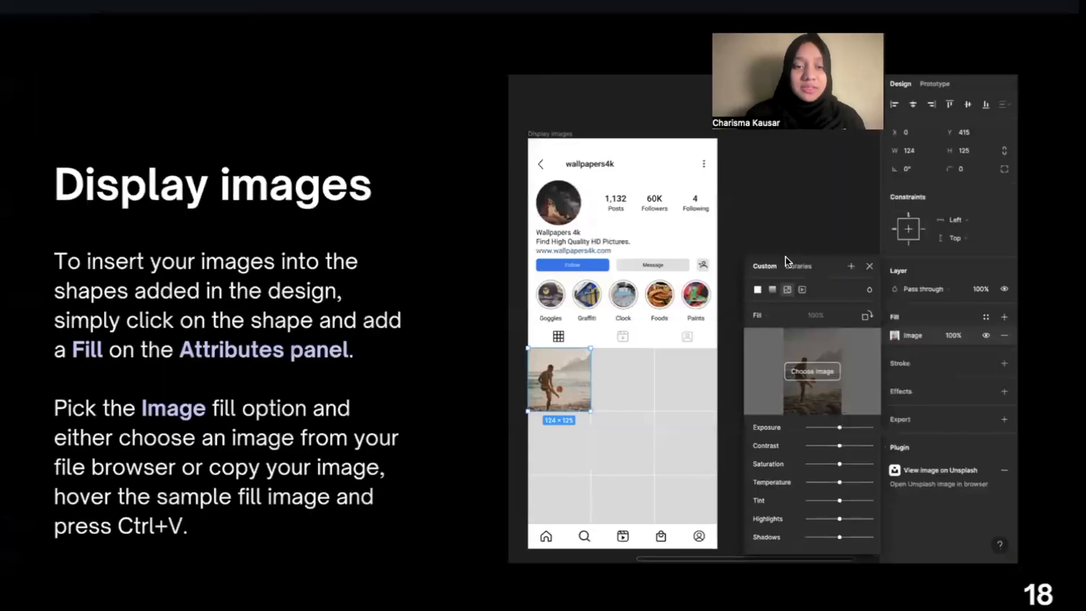
{"action": "left_click", "coordinate": [792, 295]}
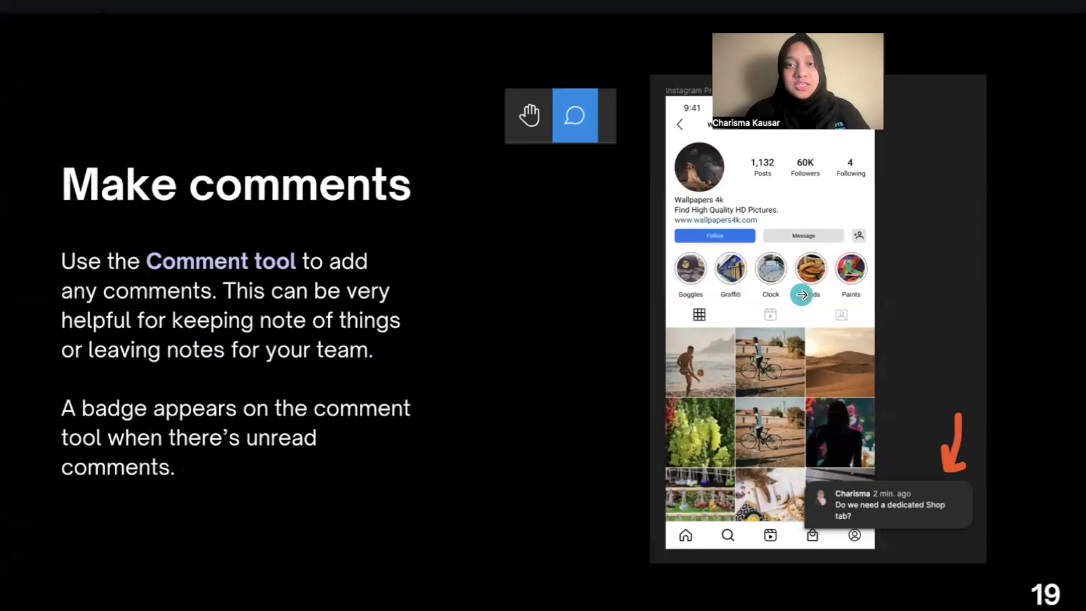
Add the comment "Let's use another blue" beside the Follow button and move its pin slightly further outside the frame.
{"action": "key", "text": "ctrl+Right"}
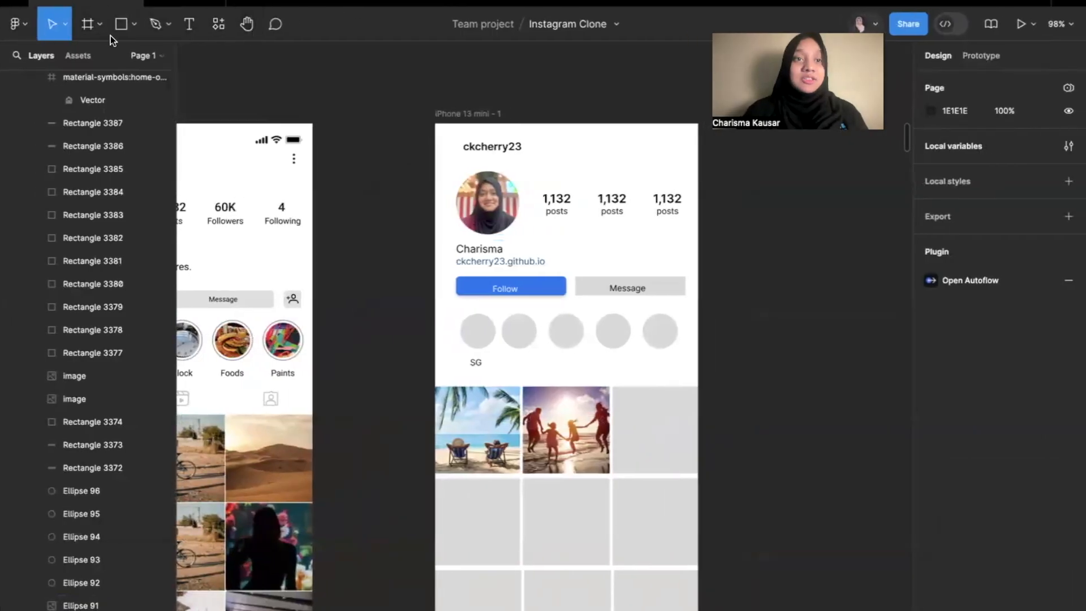
{"action": "left_click", "coordinate": [280, 26]}
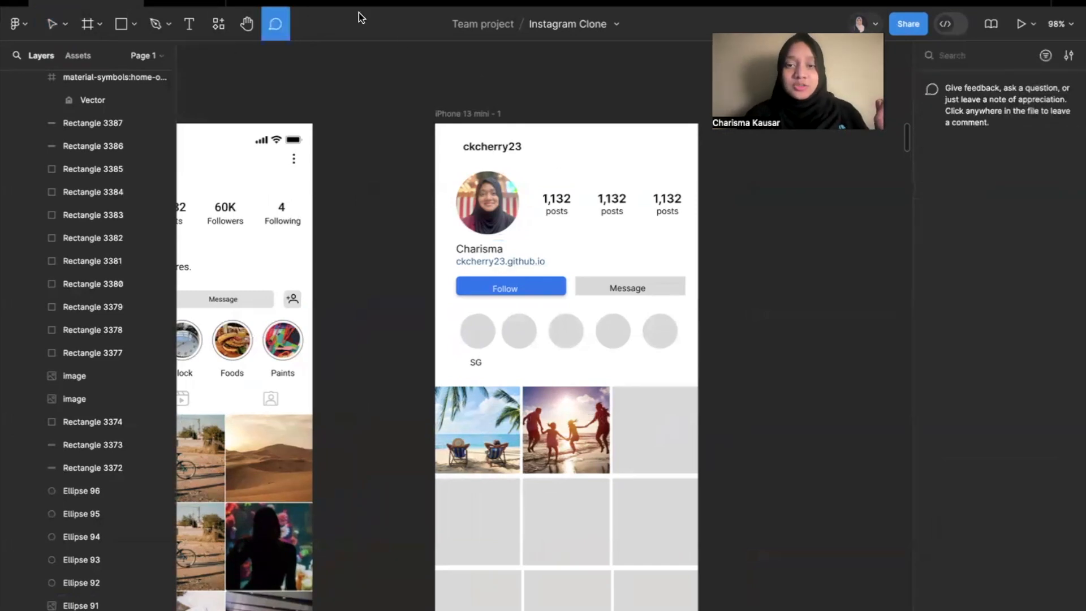
{"action": "scroll", "coordinate": [602, 296], "scroll_direction": "down", "scroll_amount": 2}
{"action": "scroll", "coordinate": [602, 296], "scroll_direction": "down", "scroll_amount": 3}
{"action": "scroll", "coordinate": [613, 268], "scroll_direction": "up", "scroll_amount": 2}
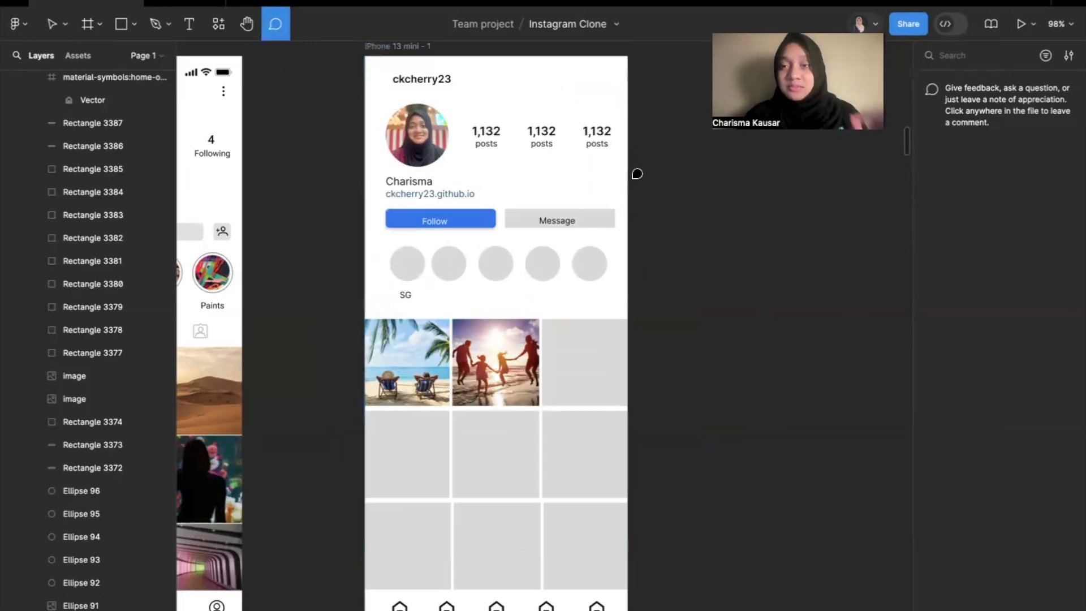
{"action": "left_click", "coordinate": [341, 222]}
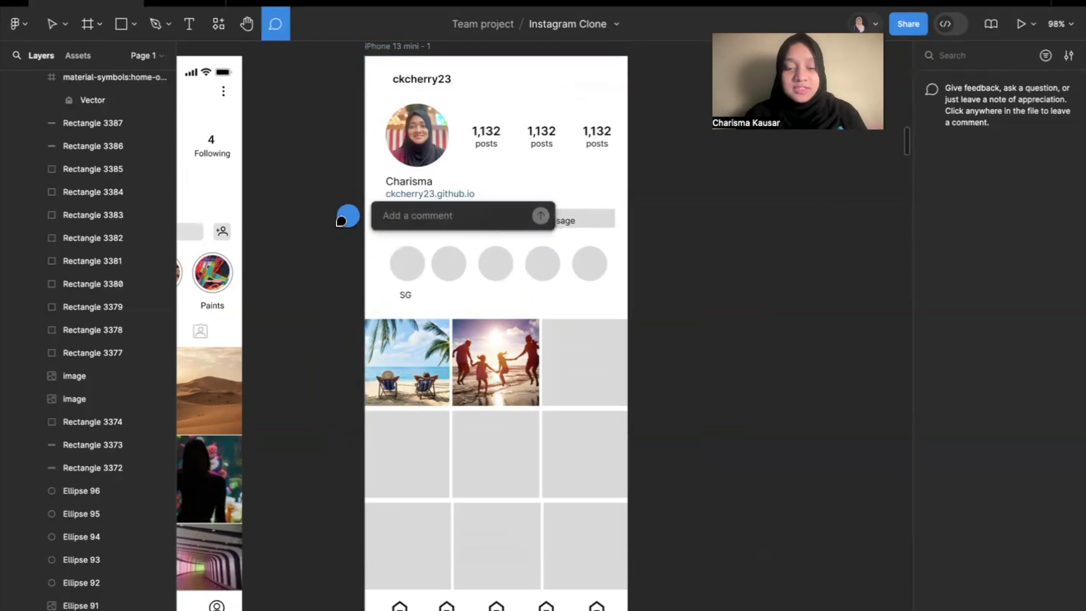
{"action": "type", "text": "4et's us"}
{"action": "type", "text": "ue"}
{"action": "left_click", "coordinate": [540, 256]}
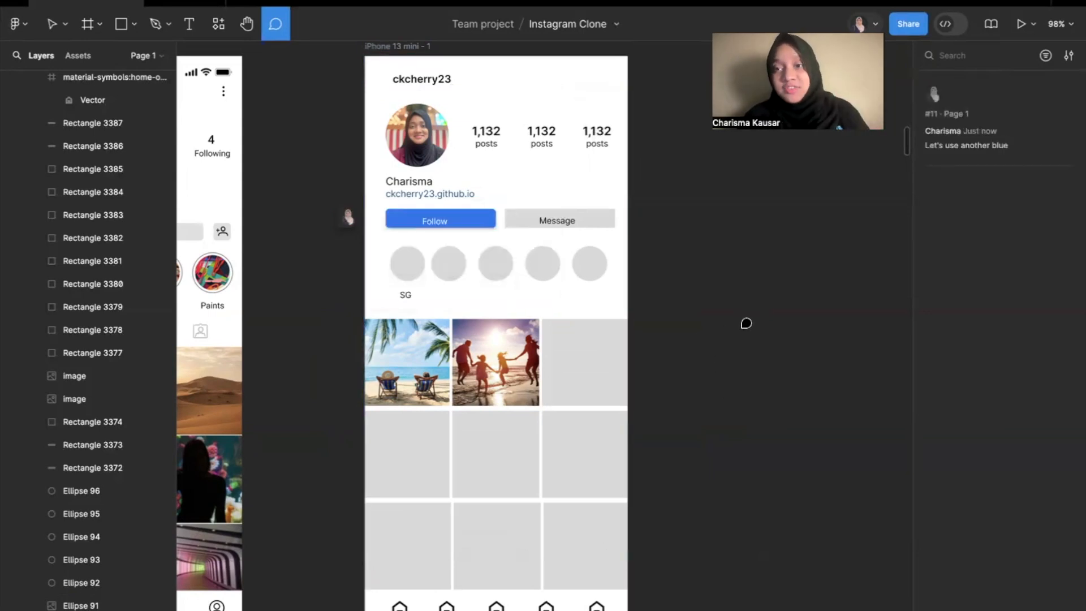
{"action": "mouse_move", "coordinate": [337, 223]}
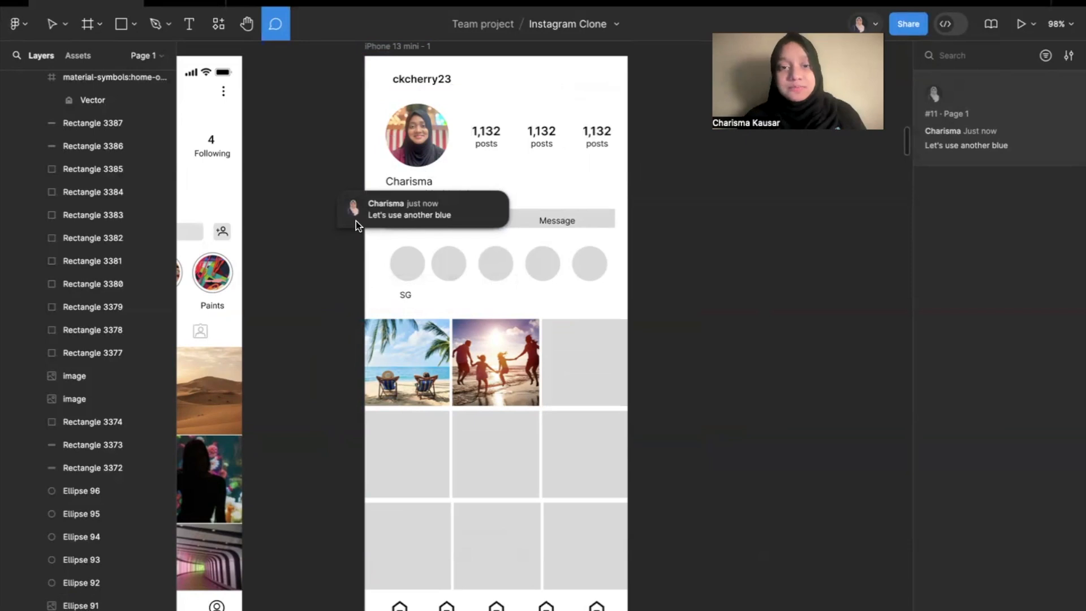
{"action": "left_click_drag", "start_coordinate": [354, 210], "coordinate": [317, 220]}
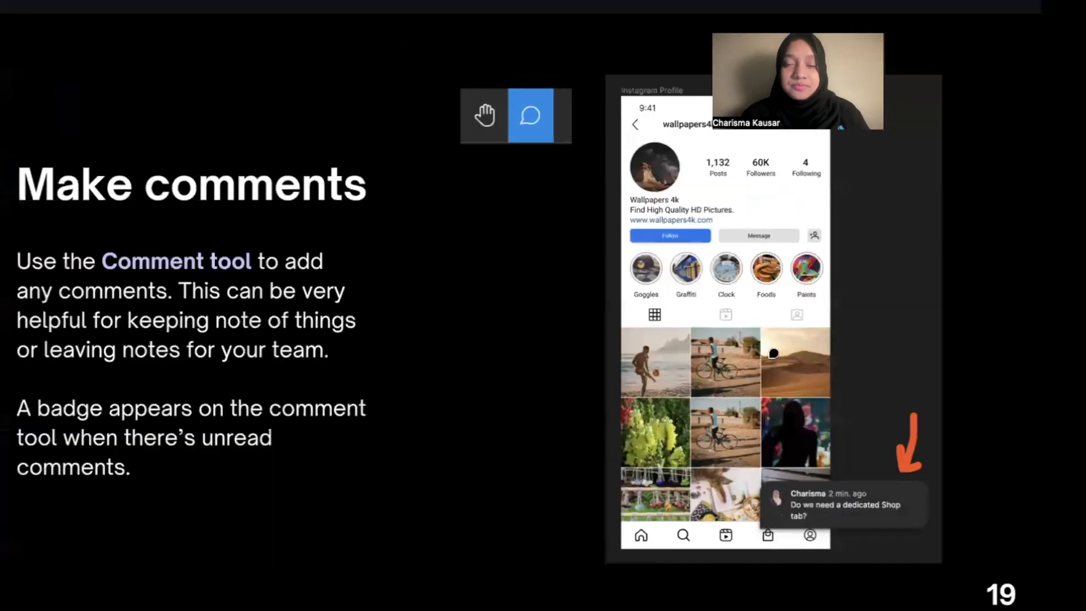
{"action": "left_click", "coordinate": [812, 379]}
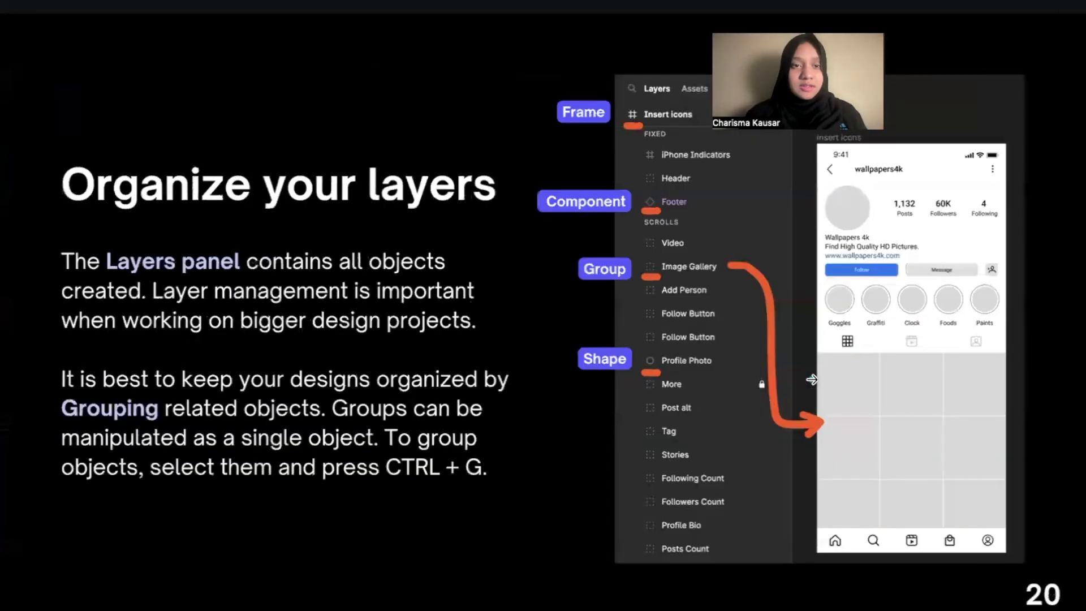
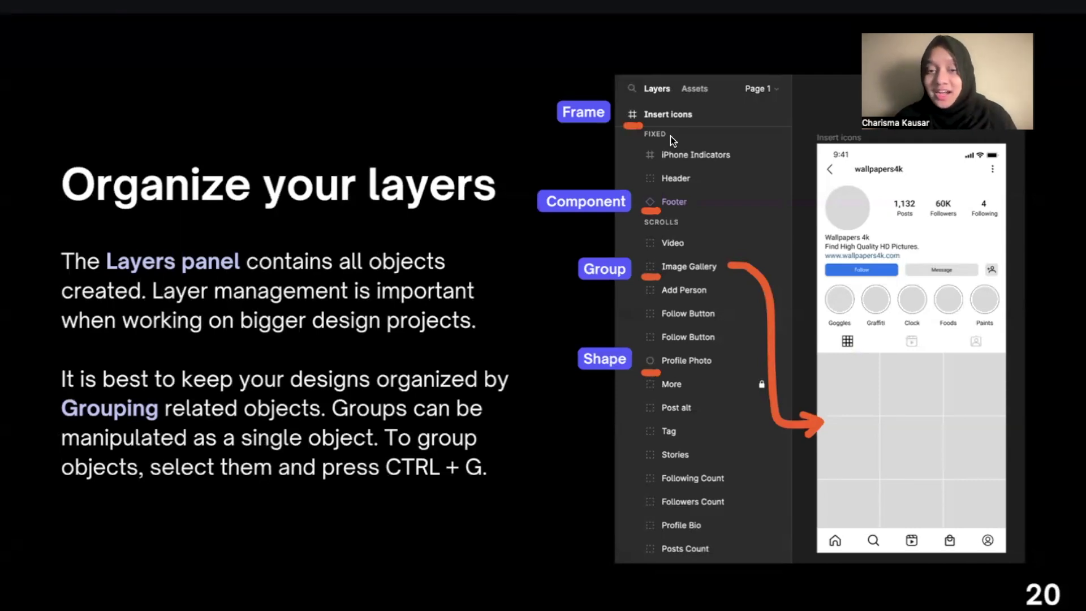
Switch to the Instagram Clone design in Figma, select the iPhone 13 mini - 1 frame and examine the layers it contains.
{"action": "key", "text": "ctrl+Right"}
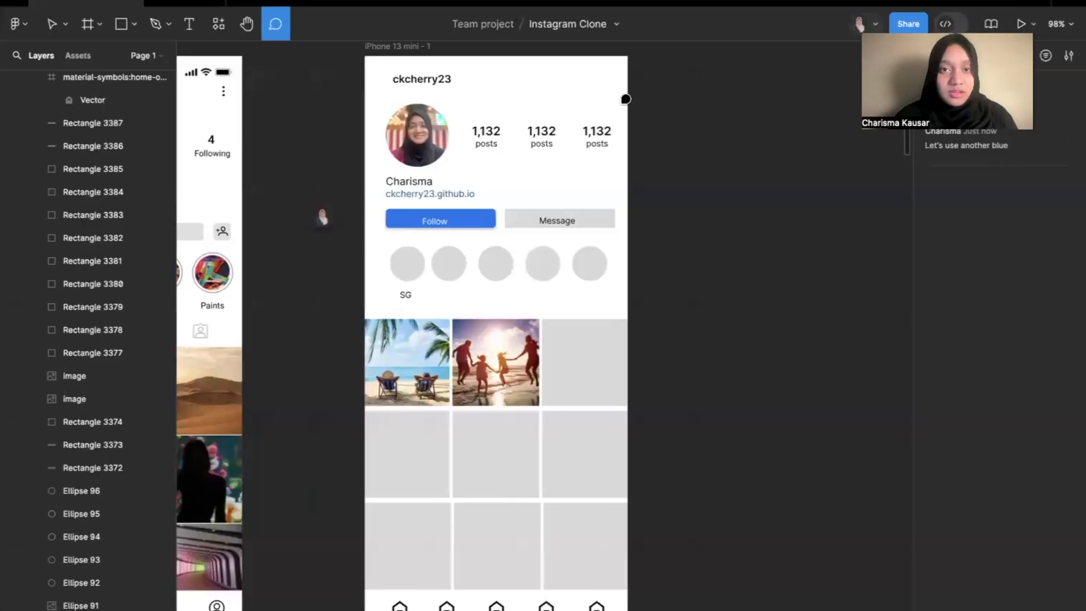
{"action": "scroll", "coordinate": [620, 96], "scroll_direction": "up", "scroll_amount": 1}
{"action": "left_click", "coordinate": [57, 29]}
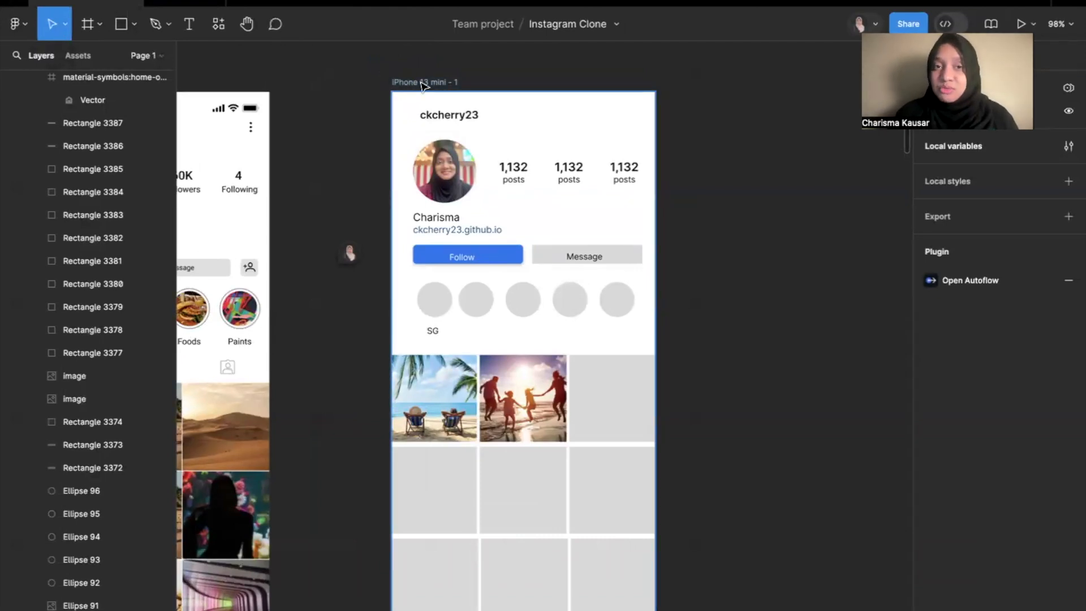
{"action": "left_click", "coordinate": [446, 84]}
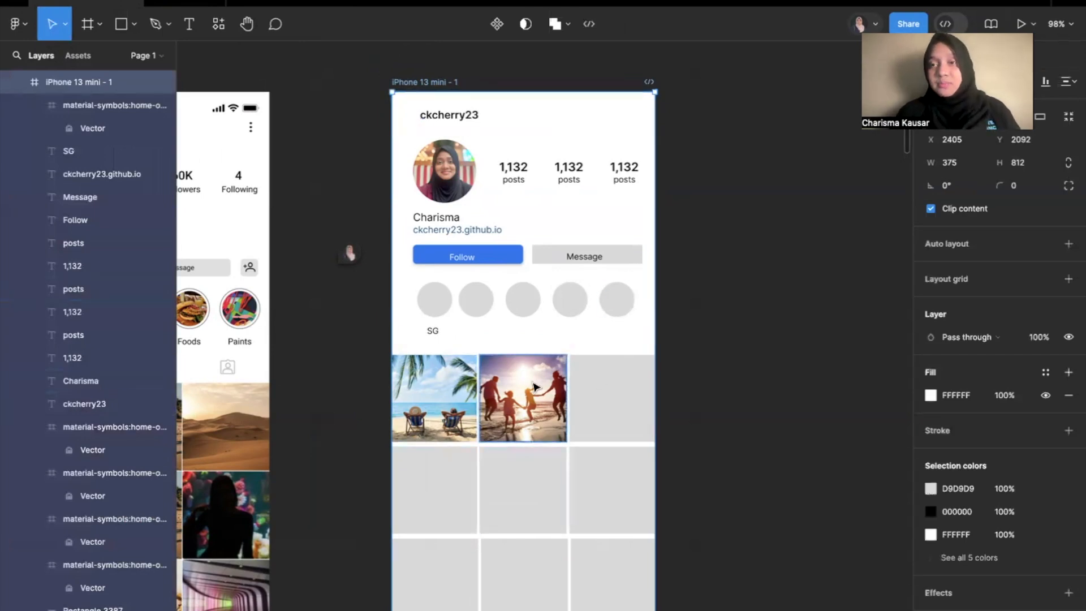
{"action": "scroll", "coordinate": [119, 120], "scroll_direction": "up", "scroll_amount": 2}
{"action": "scroll", "coordinate": [118, 120], "scroll_direction": "down", "scroll_amount": 2}
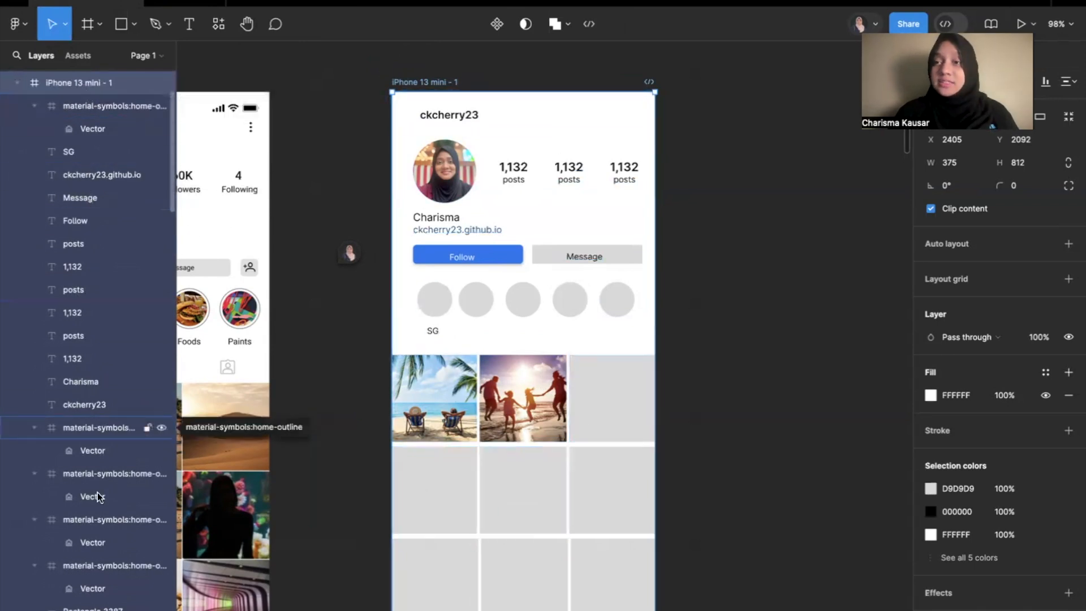
{"action": "scroll", "coordinate": [96, 496], "scroll_direction": "down", "scroll_amount": 8}
{"action": "scroll", "coordinate": [94, 494], "scroll_direction": "up", "scroll_amount": 8}
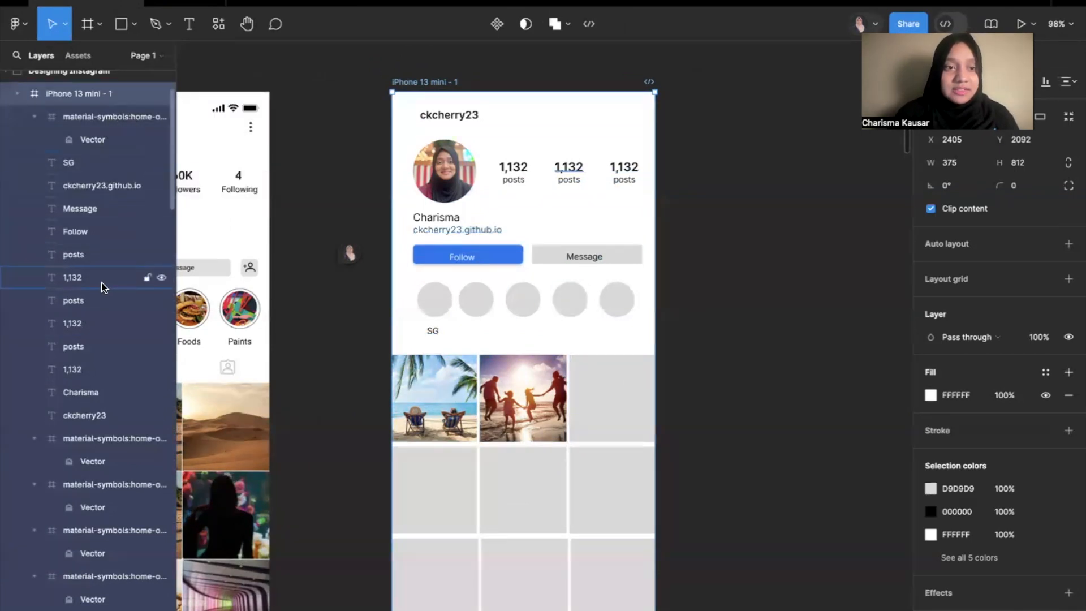
{"action": "scroll", "coordinate": [102, 407], "scroll_direction": "down", "scroll_amount": 5}
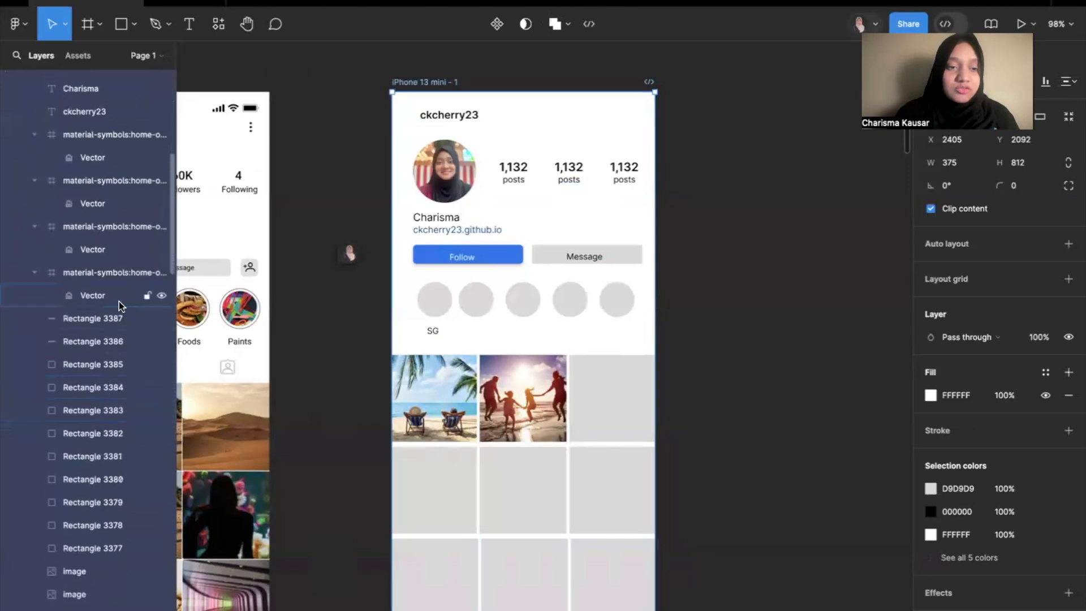
{"action": "scroll", "coordinate": [119, 526], "scroll_direction": "down", "scroll_amount": 1}
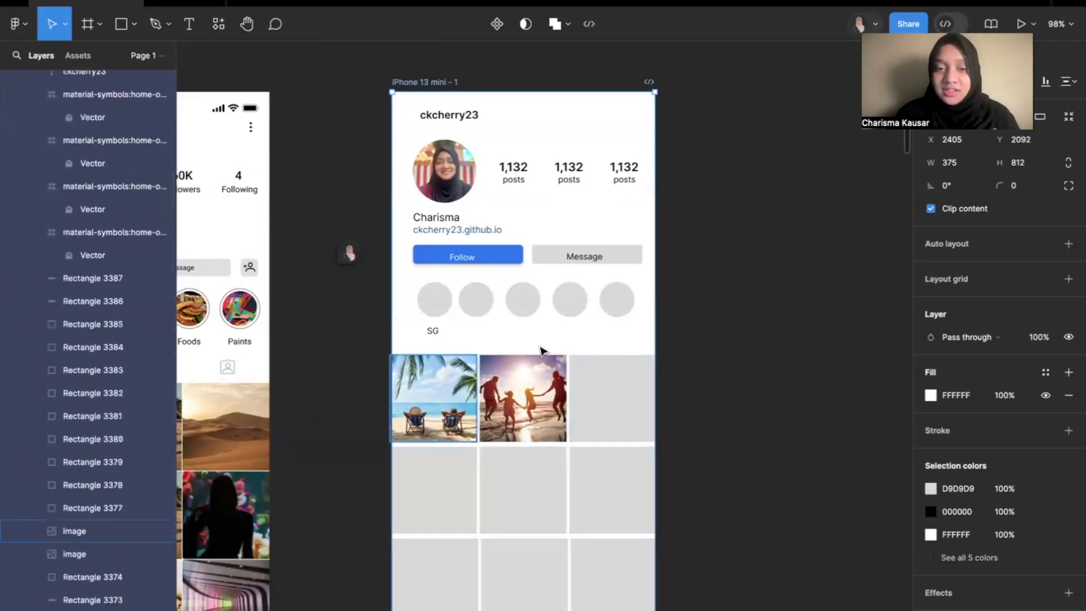
{"action": "scroll", "coordinate": [127, 444], "scroll_direction": "down", "scroll_amount": 3}
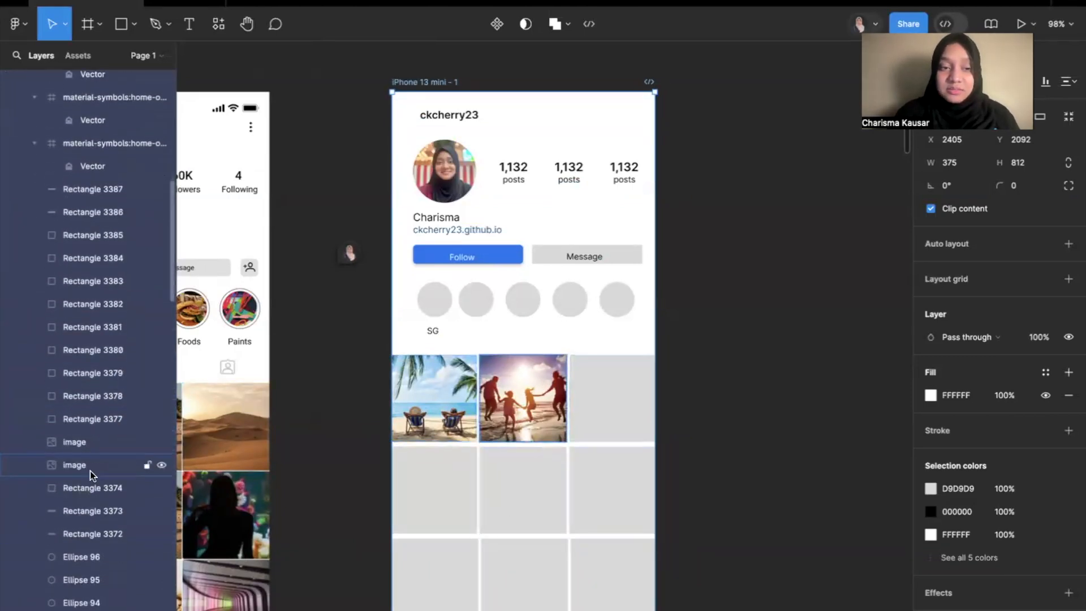
{"action": "scroll", "coordinate": [91, 480], "scroll_direction": "down", "scroll_amount": 3}
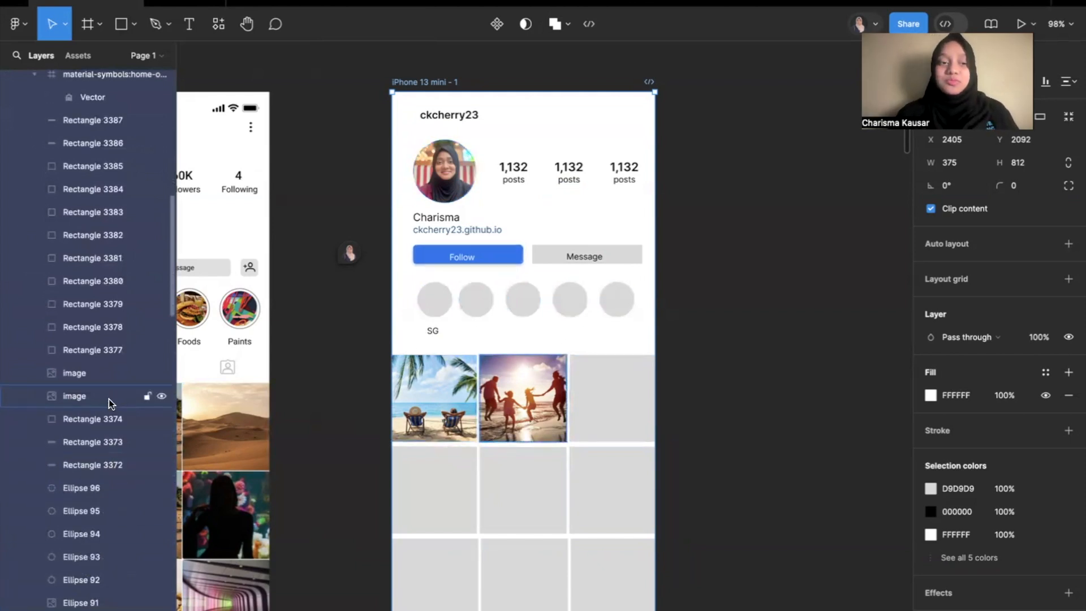
{"action": "scroll", "coordinate": [108, 399], "scroll_direction": "up", "scroll_amount": 8}
{"action": "scroll", "coordinate": [100, 177], "scroll_direction": "up", "scroll_amount": 5}
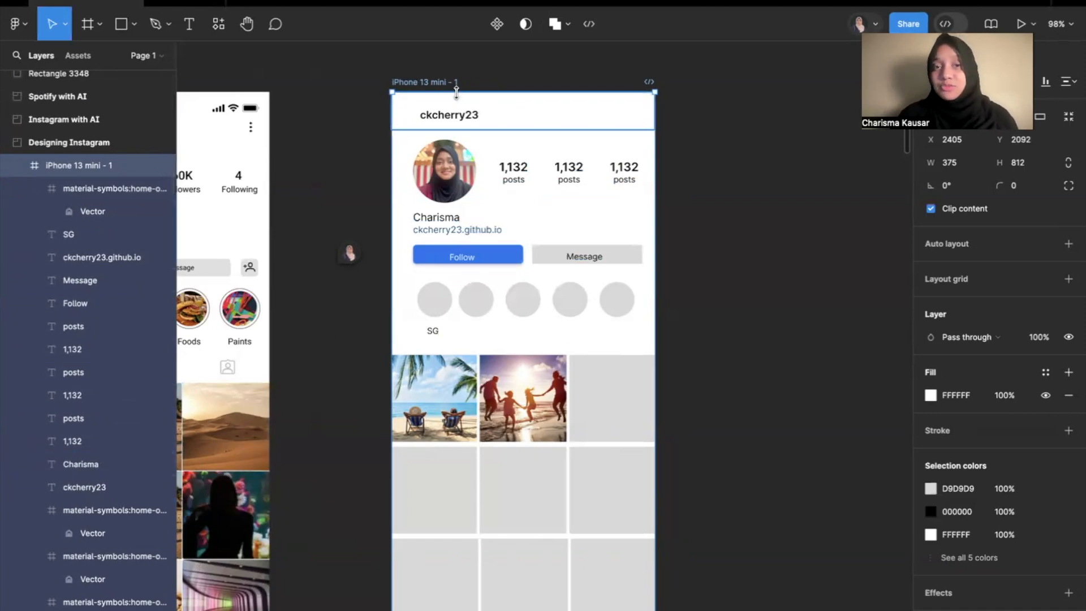
Rename the iPhone 13 mini - 1 frame to Instagram Profile Page.
{"action": "double_click", "coordinate": [439, 83]}
{"action": "left_click", "coordinate": [472, 82]}
{"action": "double_click", "coordinate": [431, 80]}
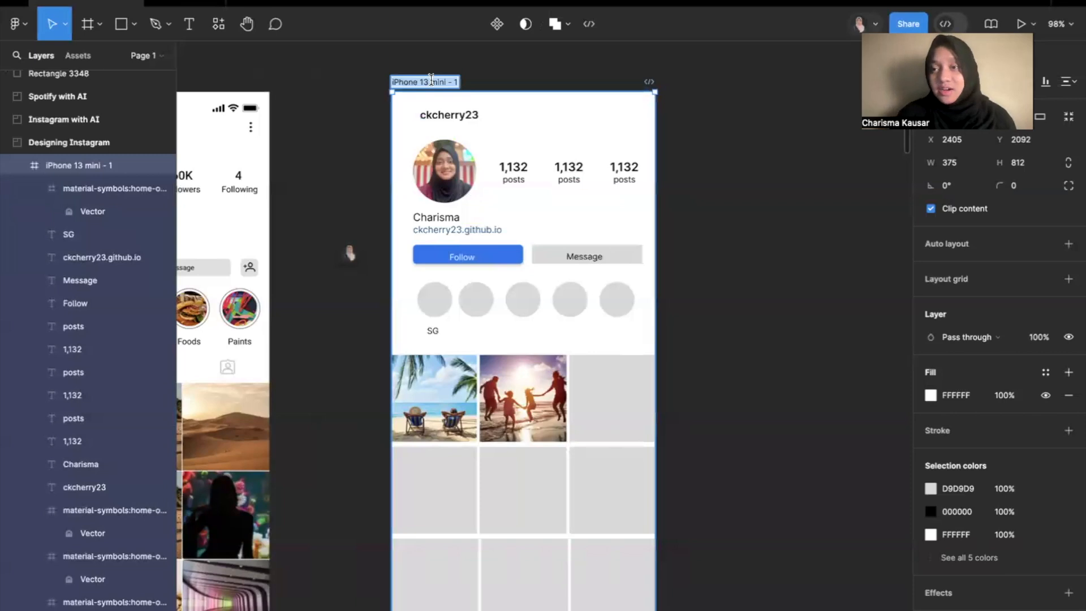
{"action": "type", "text": "Instagram Profile Page"}
{"action": "key", "text": "Return"}
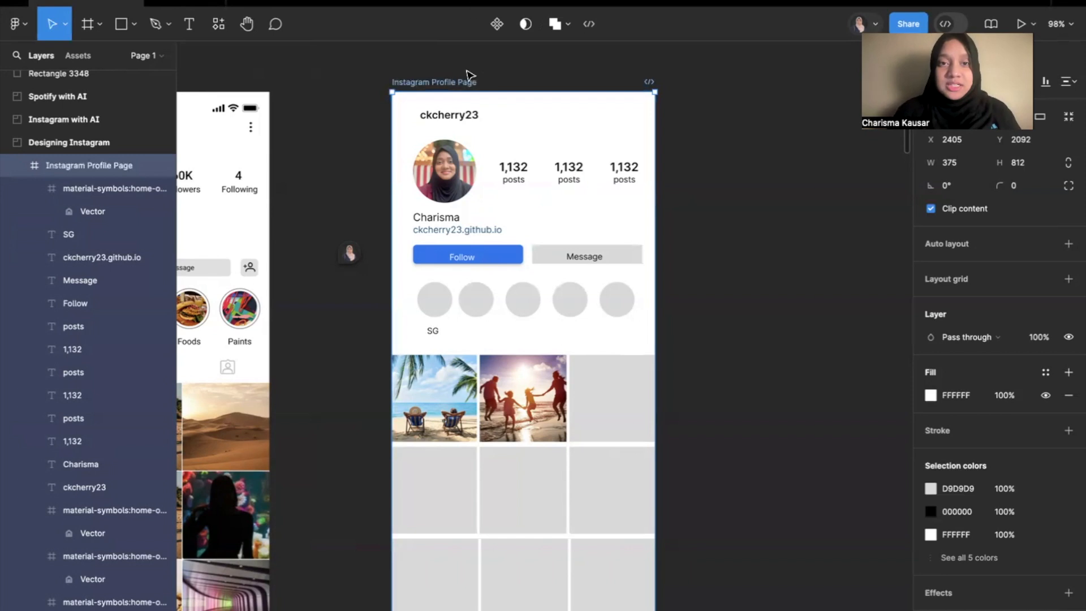
{"action": "double_click", "coordinate": [434, 82]}
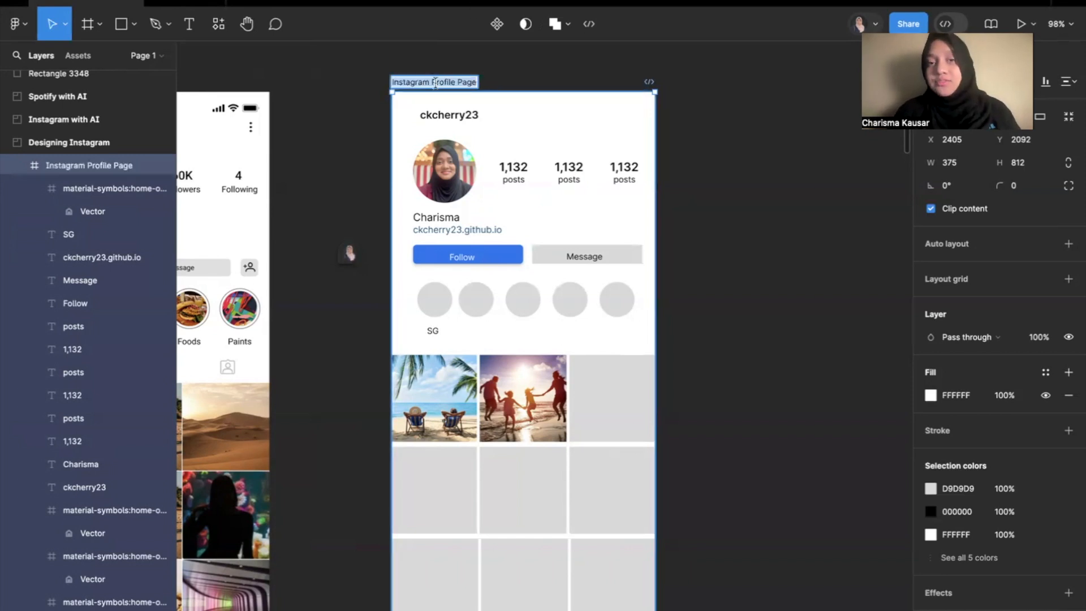
{"action": "left_click", "coordinate": [485, 77]}
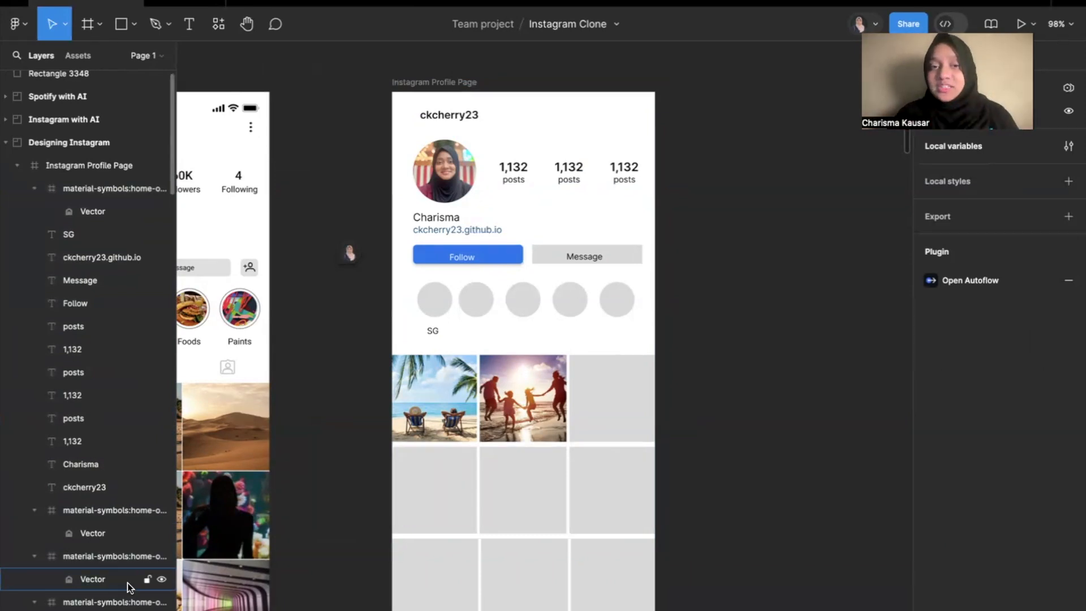
{"action": "scroll", "coordinate": [439, 300], "scroll_direction": "up", "scroll_amount": 5}
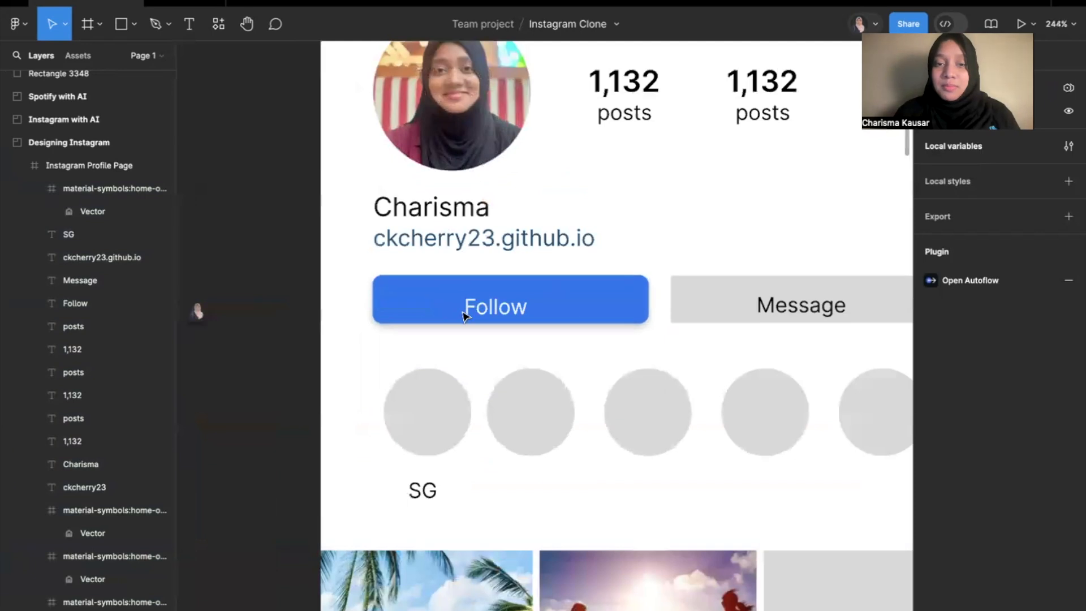
{"action": "left_click_drag", "start_coordinate": [582, 293], "coordinate": [503, 353]}
{"action": "key", "text": "super+z"}
{"action": "key", "text": "super+z"}
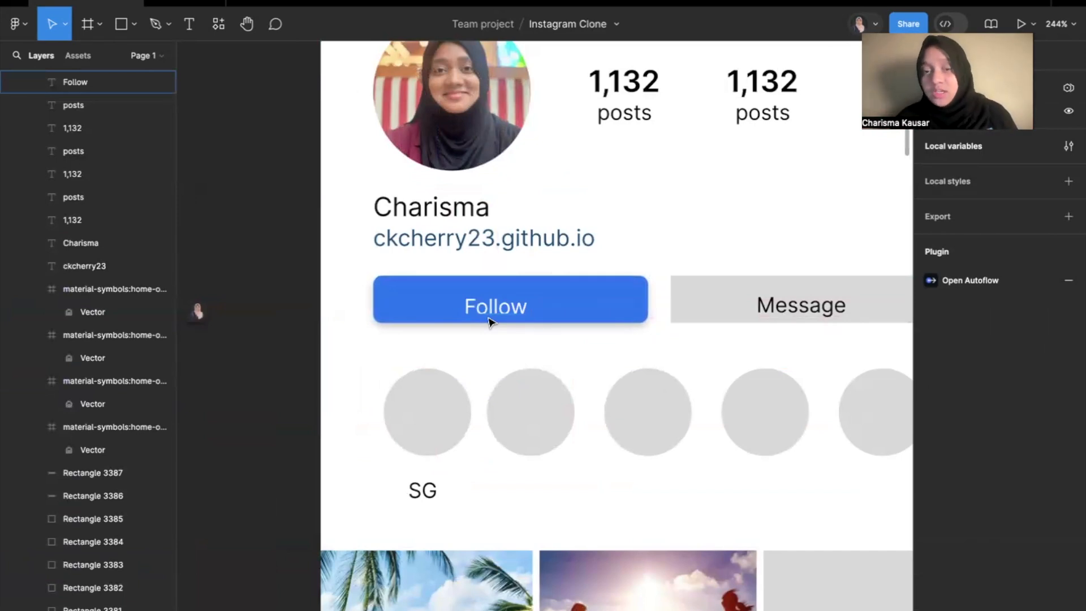
Group the Follow text together with the blue rectangle behind it.
{"action": "scroll", "coordinate": [490, 321], "scroll_direction": "down", "scroll_amount": 3}
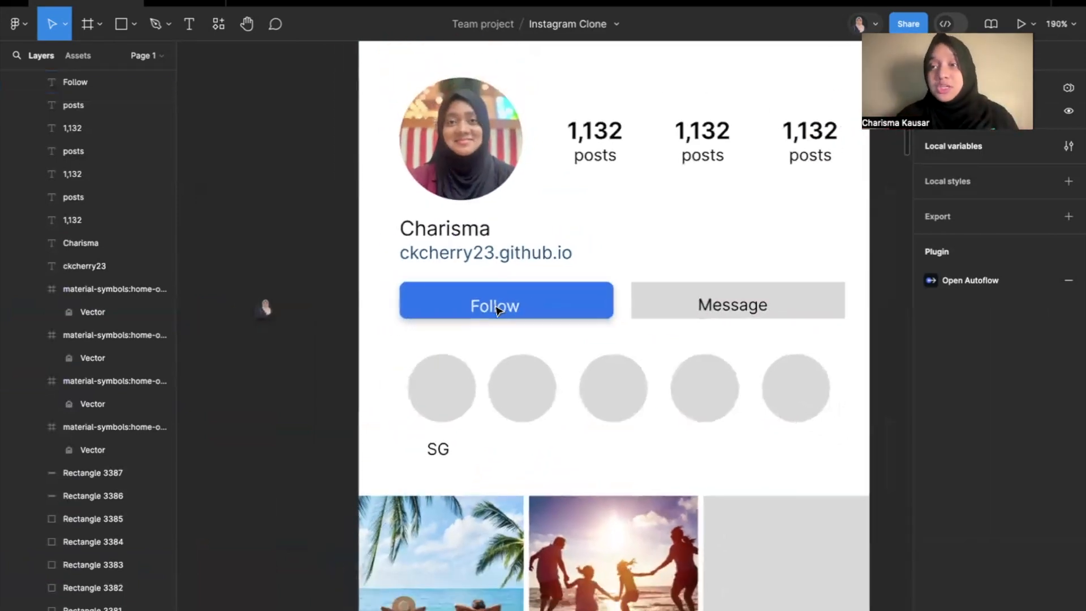
{"action": "left_click", "coordinate": [422, 300]}
{"action": "left_click", "coordinate": [487, 313]}
{"action": "left_click", "coordinate": [390, 332]}
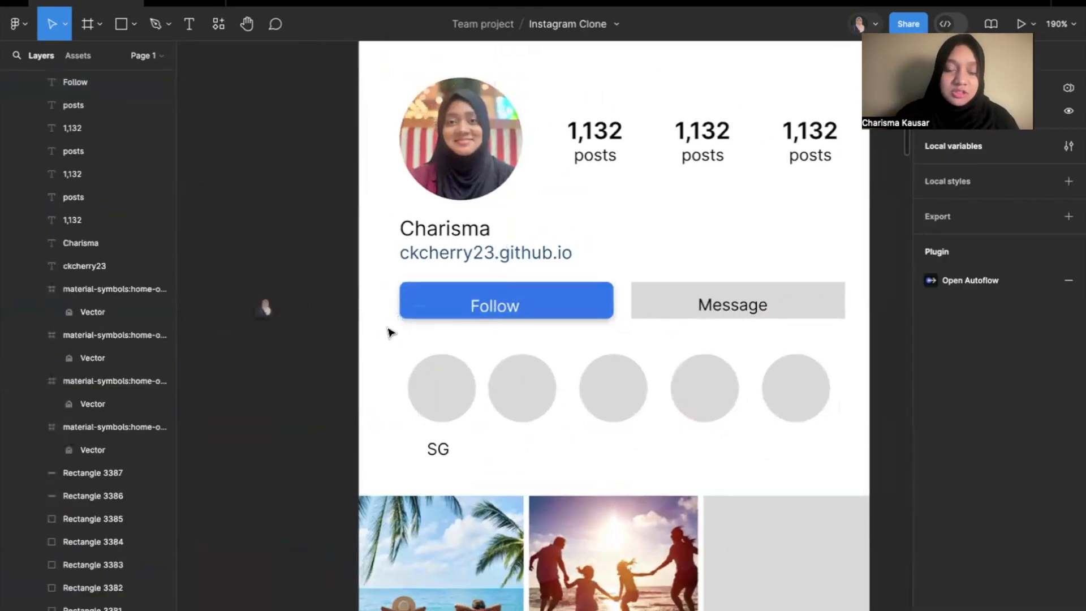
{"action": "left_click_drag", "start_coordinate": [375, 331], "coordinate": [624, 277]}
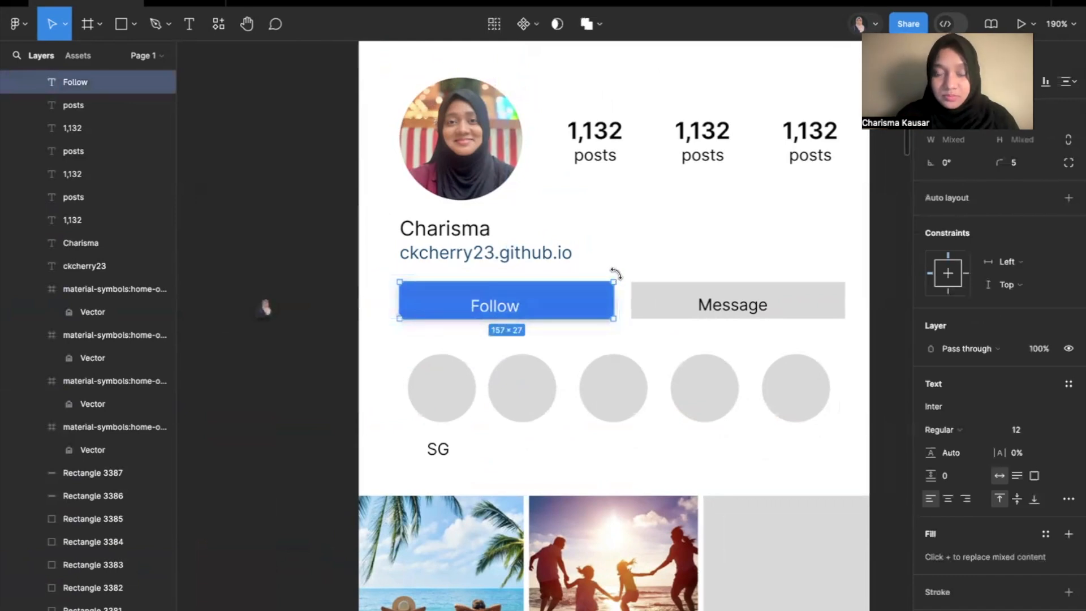
{"action": "right_click", "coordinate": [547, 301]}
{"action": "left_click", "coordinate": [592, 335]}
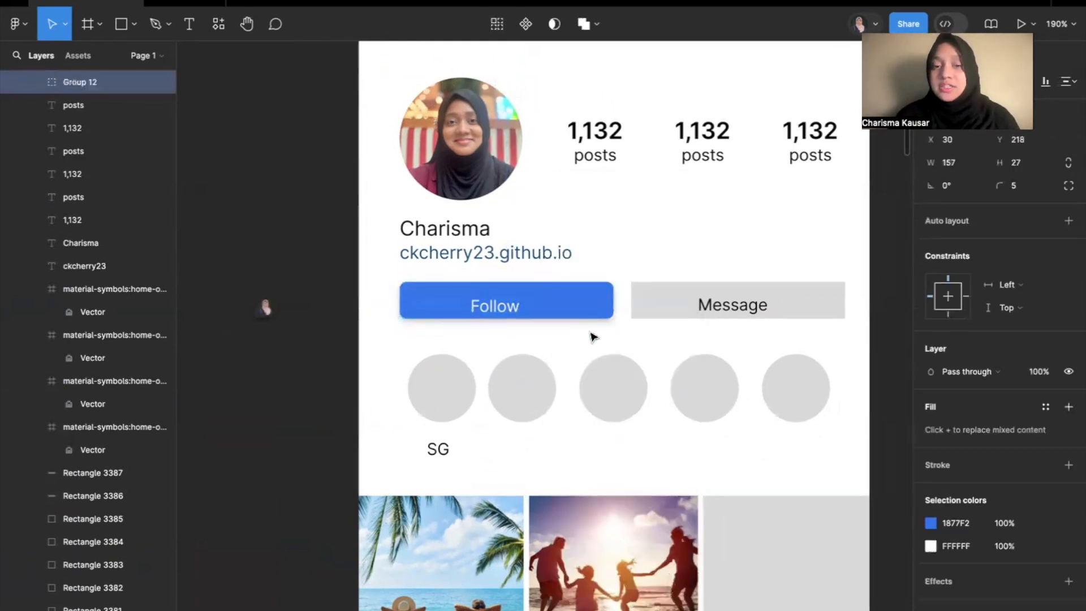
{"action": "left_click", "coordinate": [572, 290]}
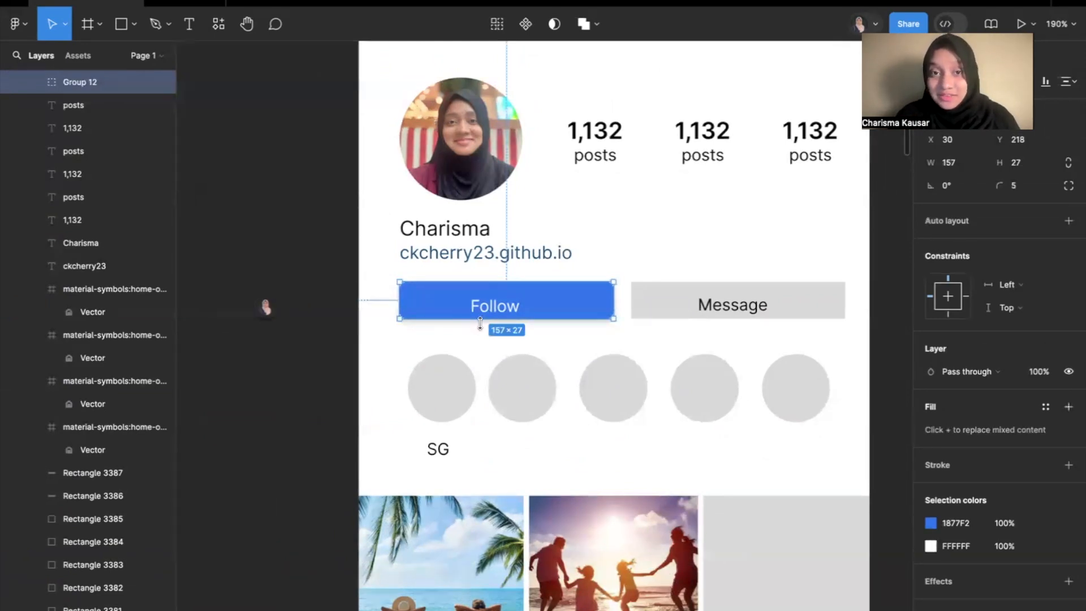
Expand the new group to check its Follow text and rectangle layers, and rename the group Follow button.
{"action": "scroll", "coordinate": [103, 172], "scroll_direction": "up", "scroll_amount": 5}
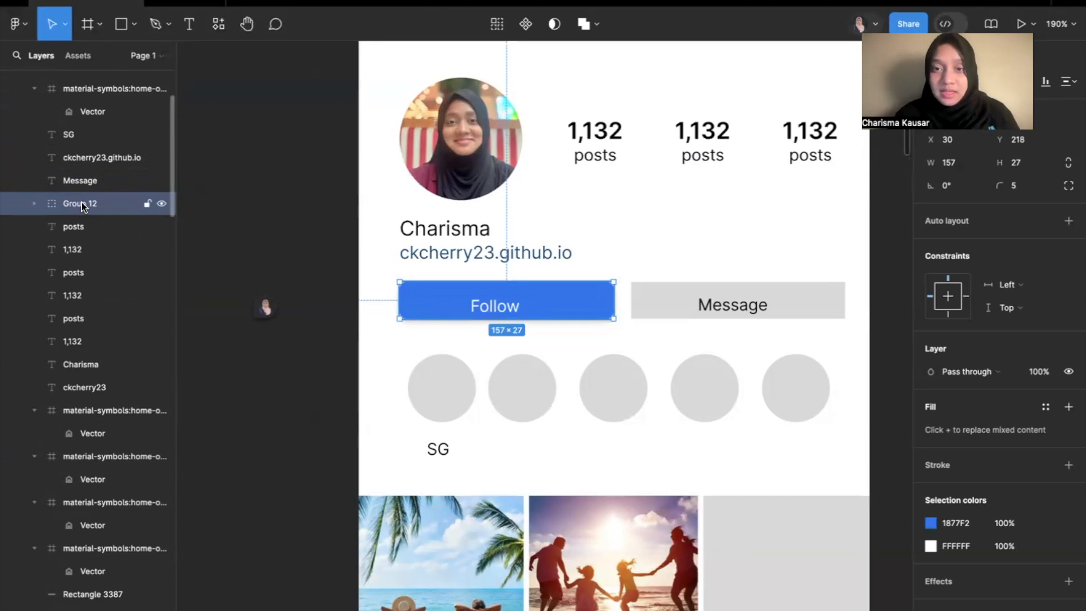
{"action": "left_click", "coordinate": [33, 203]}
{"action": "left_click", "coordinate": [95, 232]}
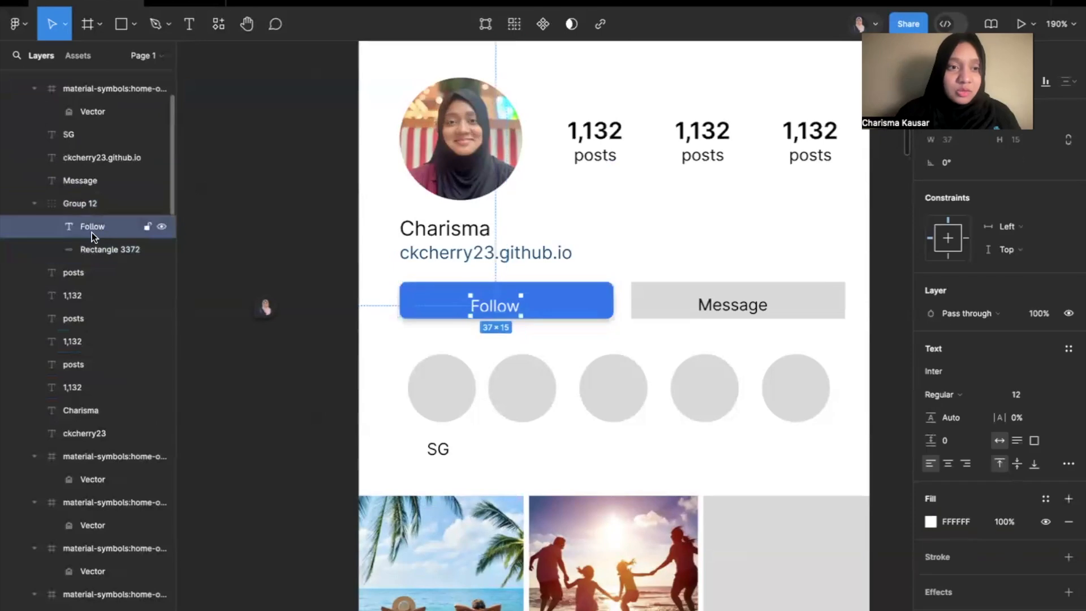
{"action": "left_click", "coordinate": [73, 244]}
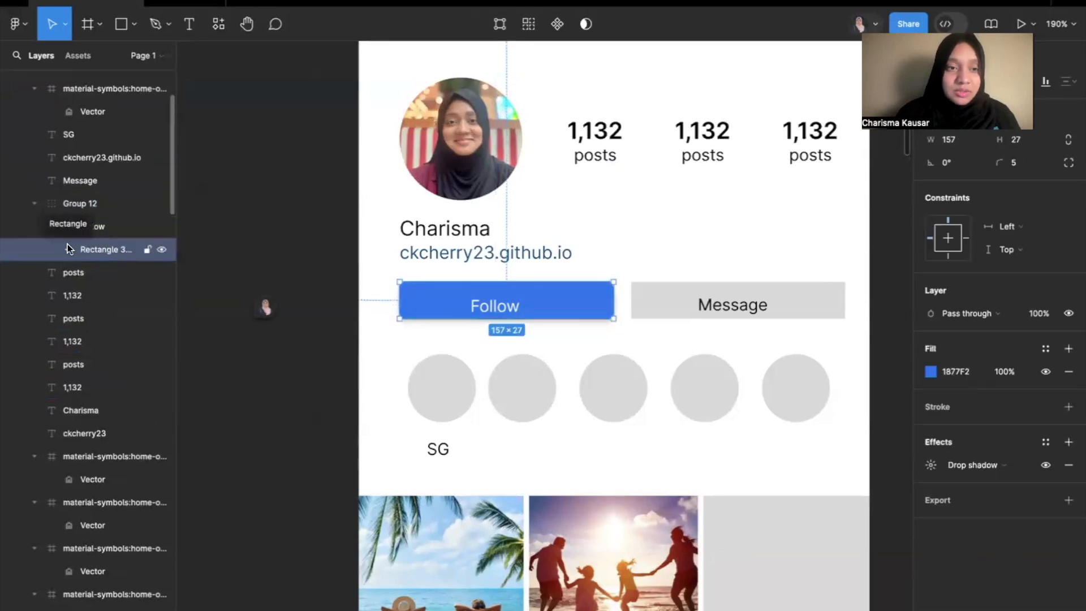
{"action": "double_click", "coordinate": [88, 205]}
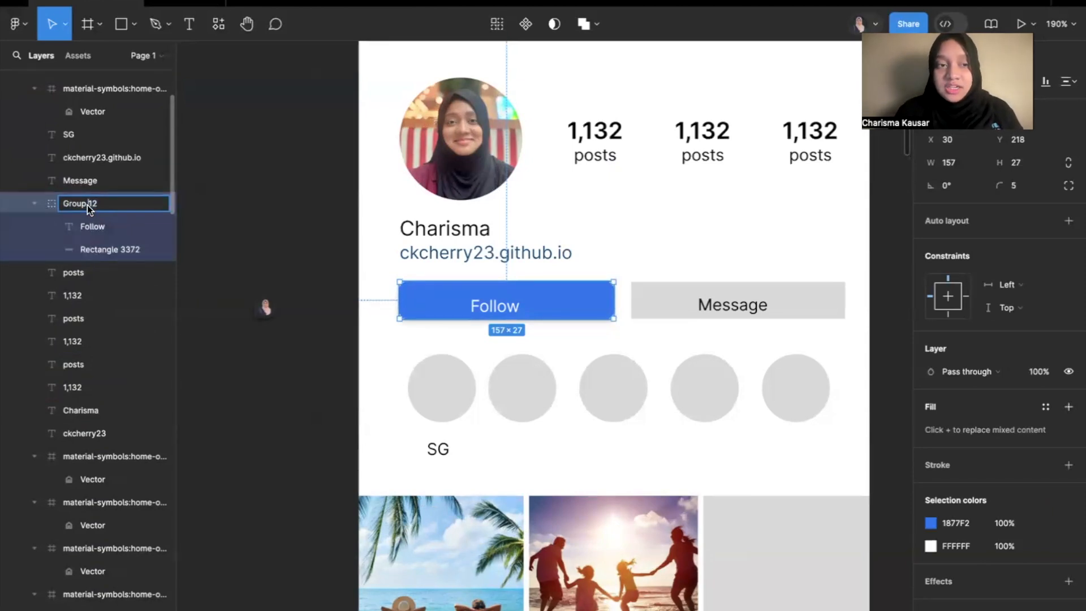
{"action": "left_click", "coordinate": [97, 251]}
{"action": "double_click", "coordinate": [80, 207]}
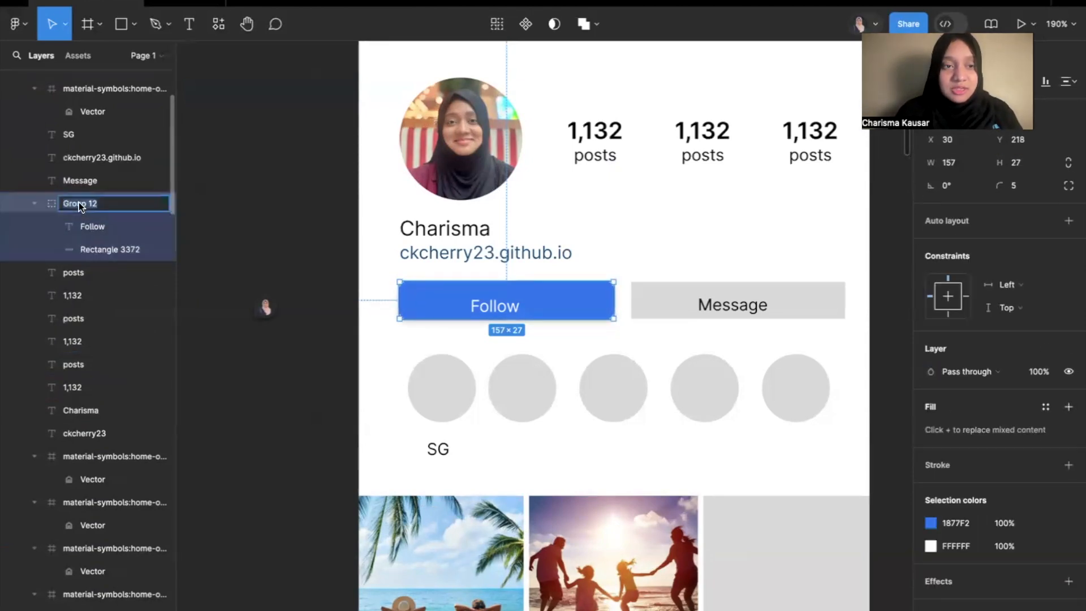
{"action": "type", "text": "Follow bu"}
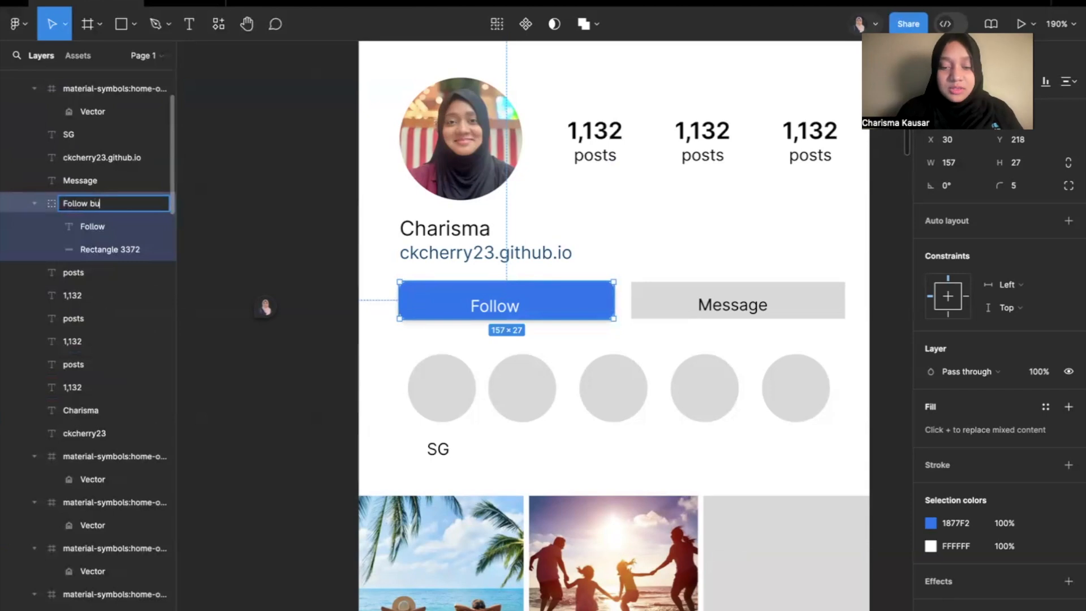
{"action": "type", "text": "tton"}
{"action": "key", "text": "Return"}
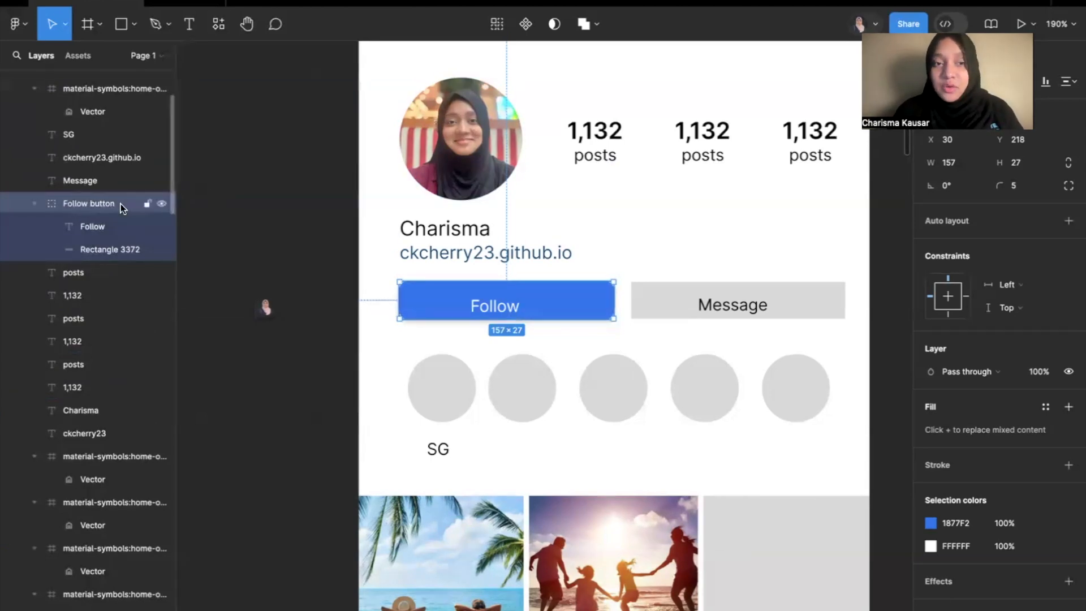
Group the Message text with its grey rectangle and name the group Message button.
{"action": "left_click", "coordinate": [742, 278]}
{"action": "scroll", "coordinate": [742, 278], "scroll_direction": "right", "scroll_amount": 3}
{"action": "left_click_drag", "start_coordinate": [782, 270], "coordinate": [654, 318]}
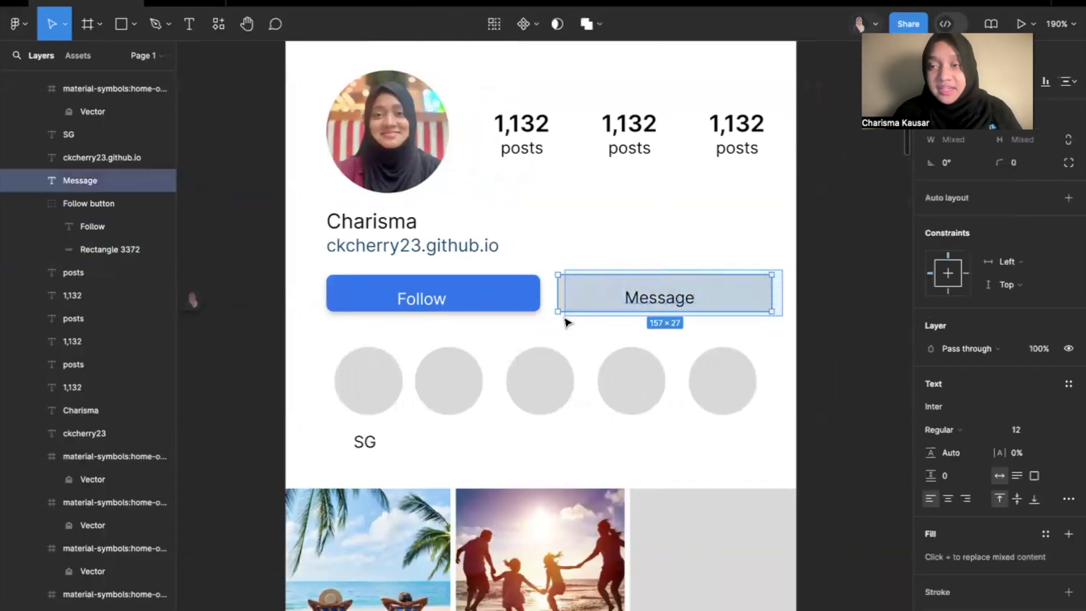
{"action": "right_click", "coordinate": [603, 290]}
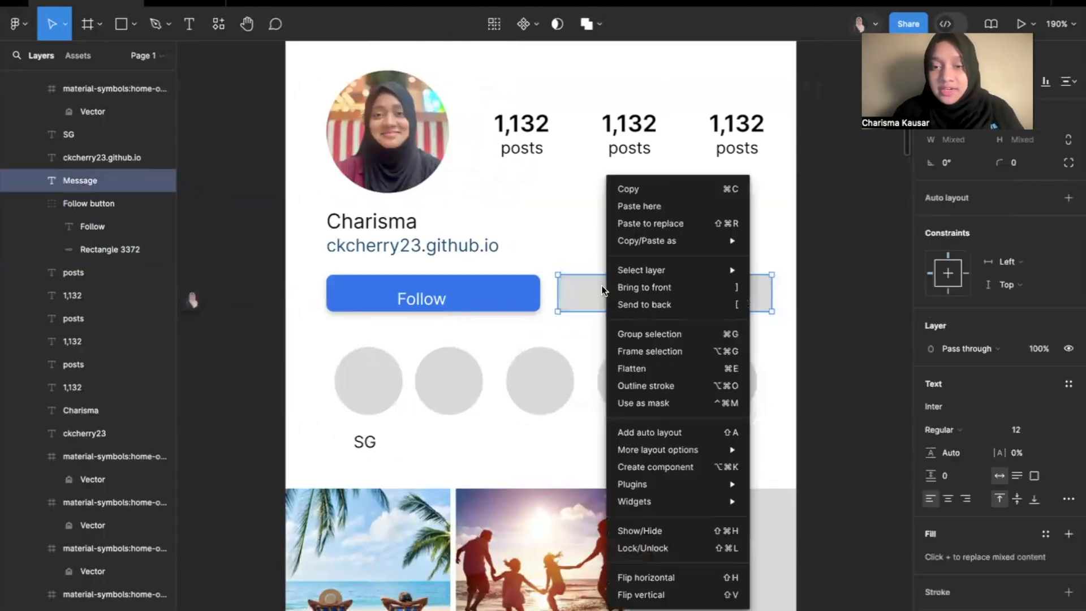
{"action": "left_click", "coordinate": [718, 333]}
{"action": "double_click", "coordinate": [76, 181]}
{"action": "type", "text": "Message but"}
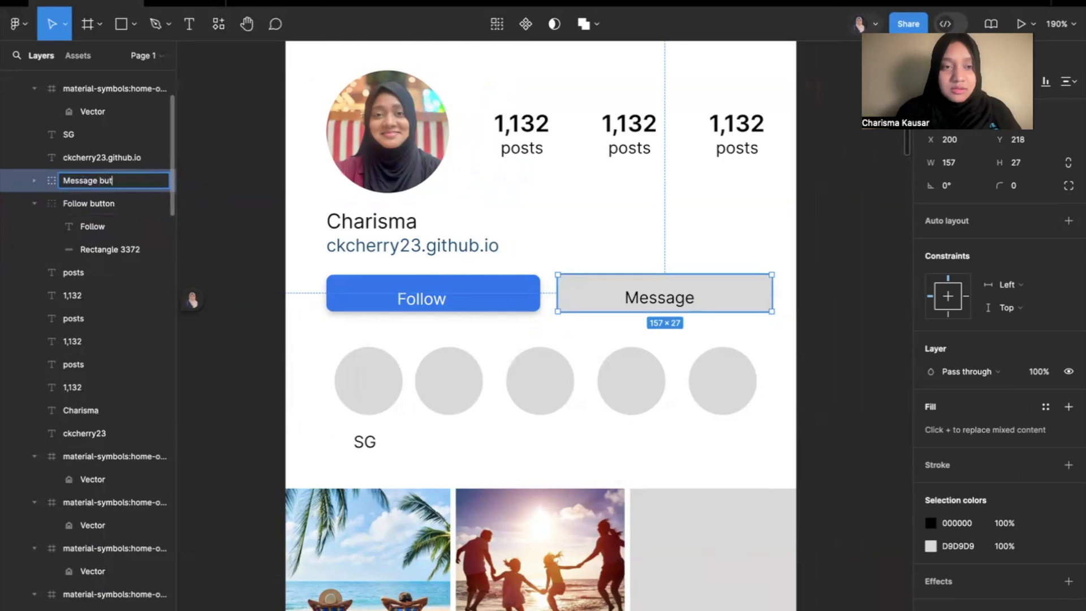
{"action": "key", "text": "Return"}
{"action": "left_click", "coordinate": [579, 213]}
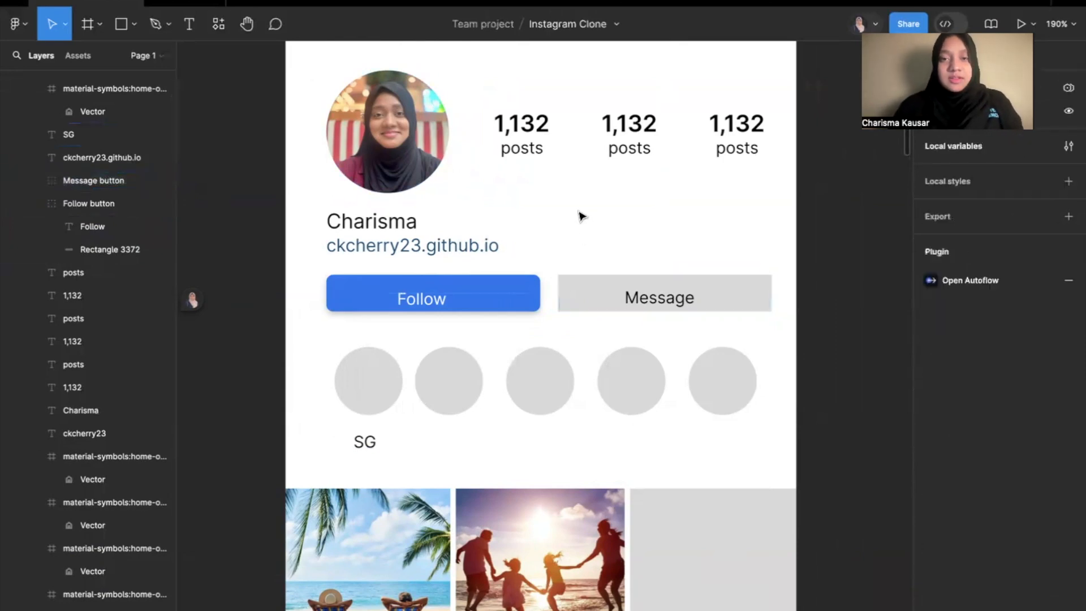
Change the labels under the second and third counts to followers and following, and centre each label under its number.
{"action": "scroll", "coordinate": [581, 215], "scroll_direction": "up", "scroll_amount": 3}
{"action": "scroll", "coordinate": [580, 216], "scroll_direction": "down", "scroll_amount": 5}
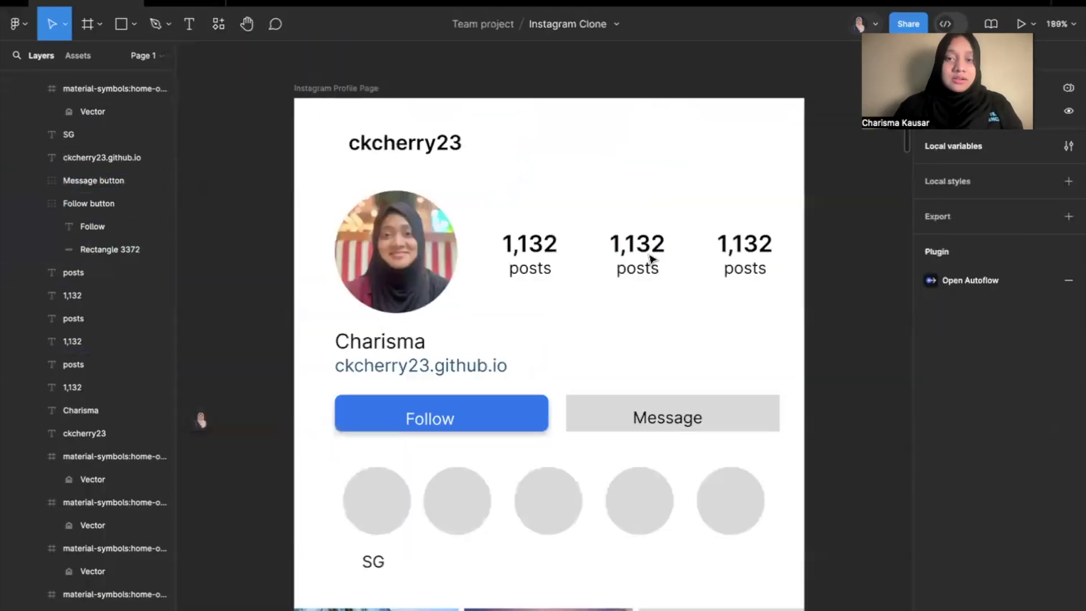
{"action": "left_click", "coordinate": [640, 271]}
{"action": "type", "text": "followers"}
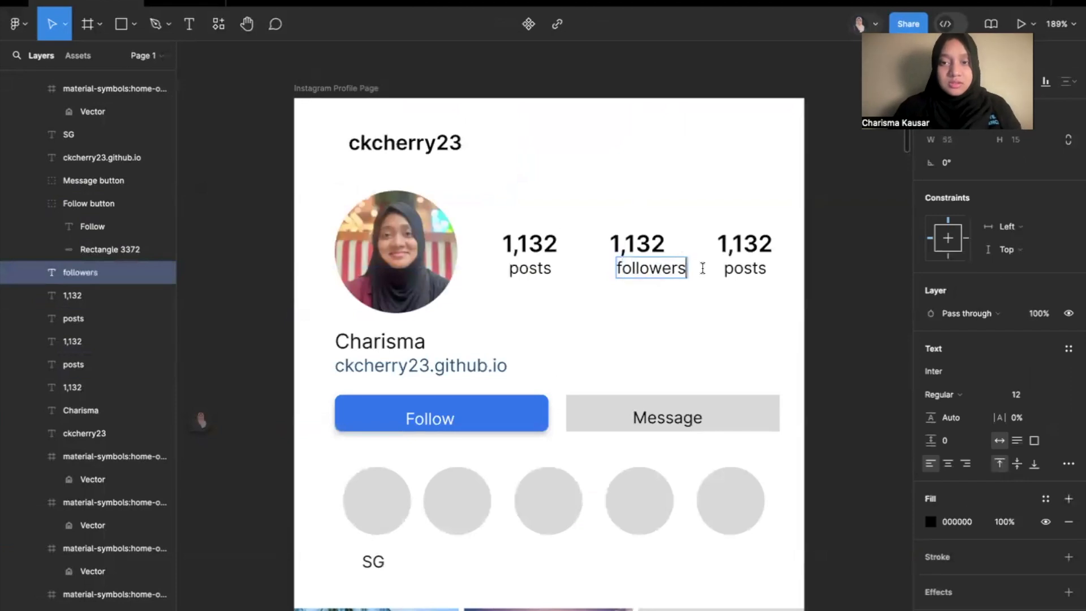
{"action": "left_click", "coordinate": [745, 268]}
{"action": "double_click", "coordinate": [745, 268]}
{"action": "type", "text": "following"}
{"action": "left_click", "coordinate": [762, 324]}
{"action": "left_click_drag", "start_coordinate": [645, 272], "coordinate": [636, 273]}
{"action": "left_click_drag", "start_coordinate": [746, 272], "coordinate": [733, 274]}
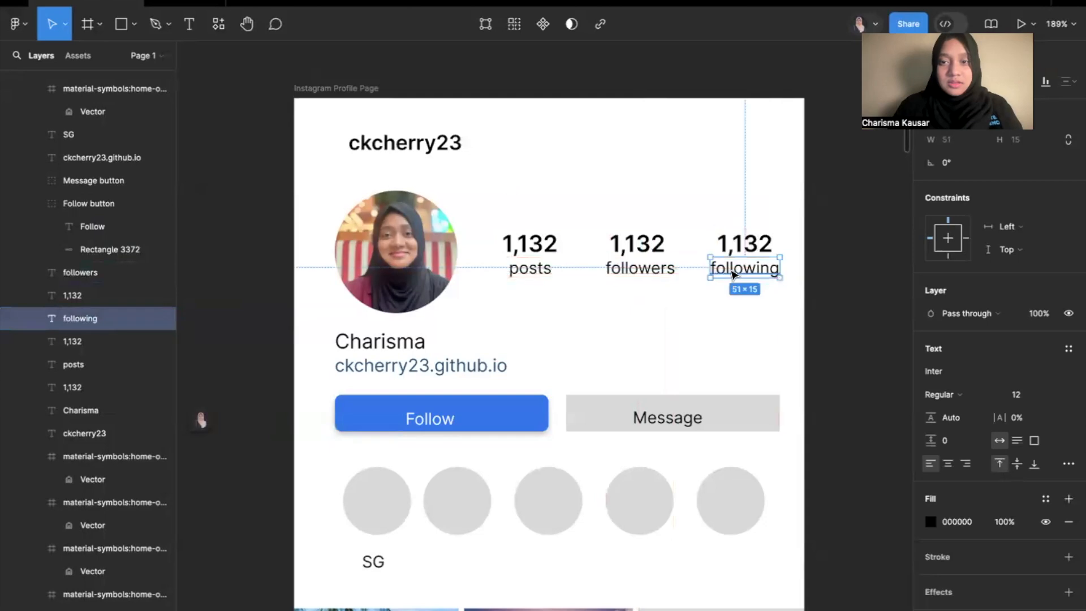
Group the first count with its posts label and name the group Posts.
{"action": "left_click_drag", "start_coordinate": [530, 317], "coordinate": [538, 189]}
{"action": "right_click", "coordinate": [540, 261]}
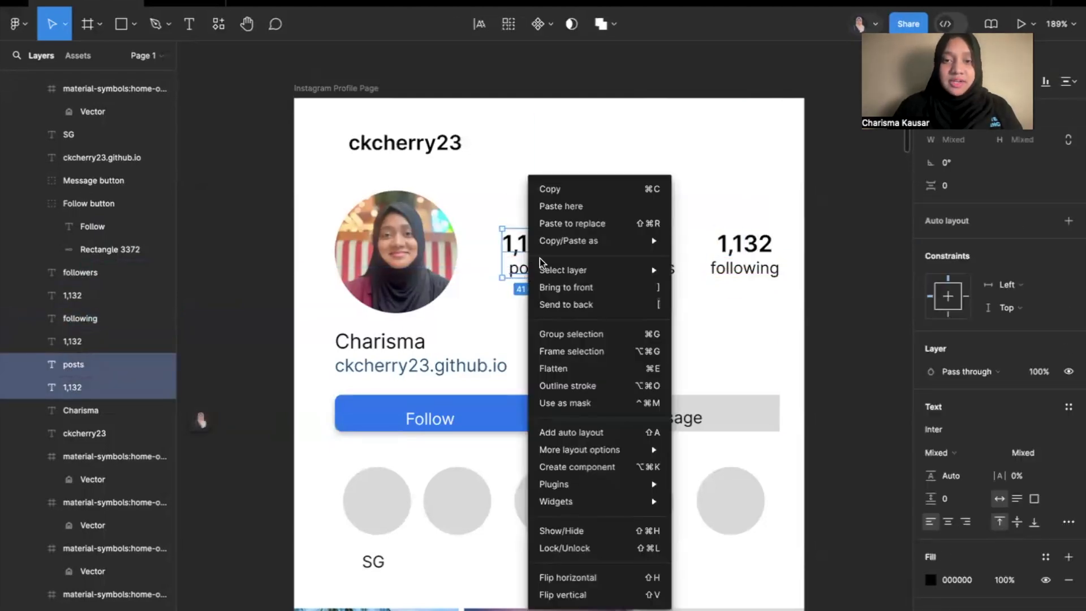
{"action": "left_click", "coordinate": [531, 334]}
{"action": "double_click", "coordinate": [81, 366]}
{"action": "type", "text": "Posts"}
{"action": "key", "text": "Return"}
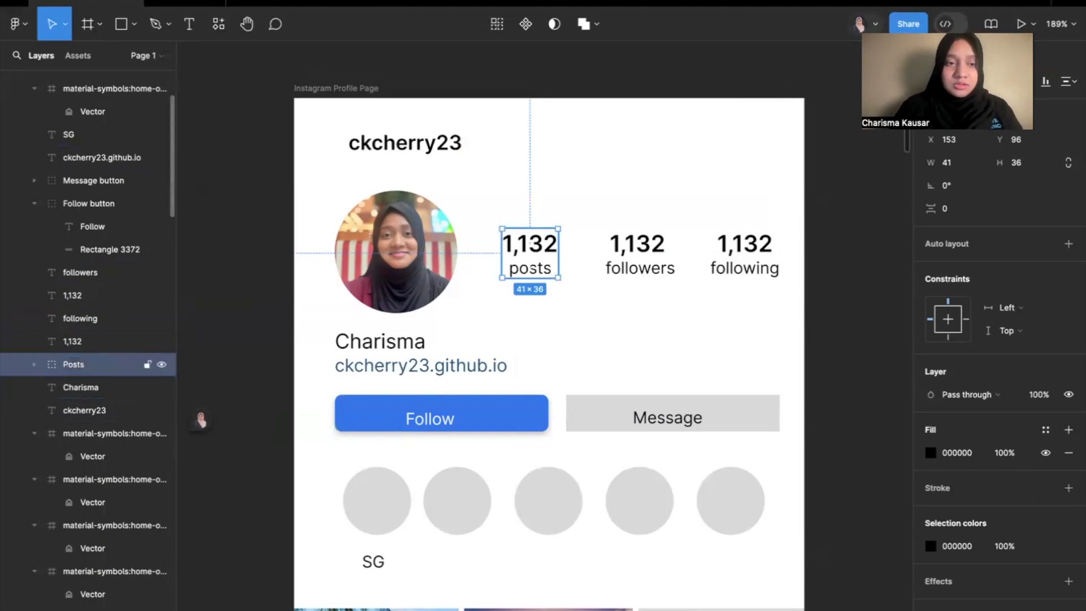
{"action": "left_click", "coordinate": [627, 302]}
{"action": "left_click_drag", "start_coordinate": [626, 301], "coordinate": [654, 204]}
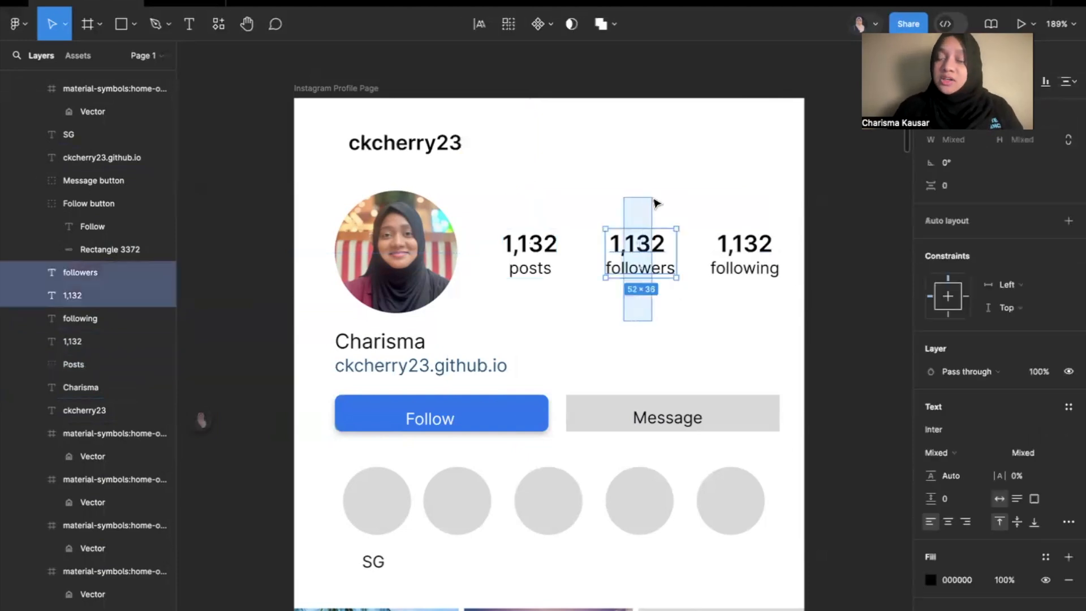
{"action": "left_click", "coordinate": [718, 340]}
{"action": "left_click", "coordinate": [644, 244]}
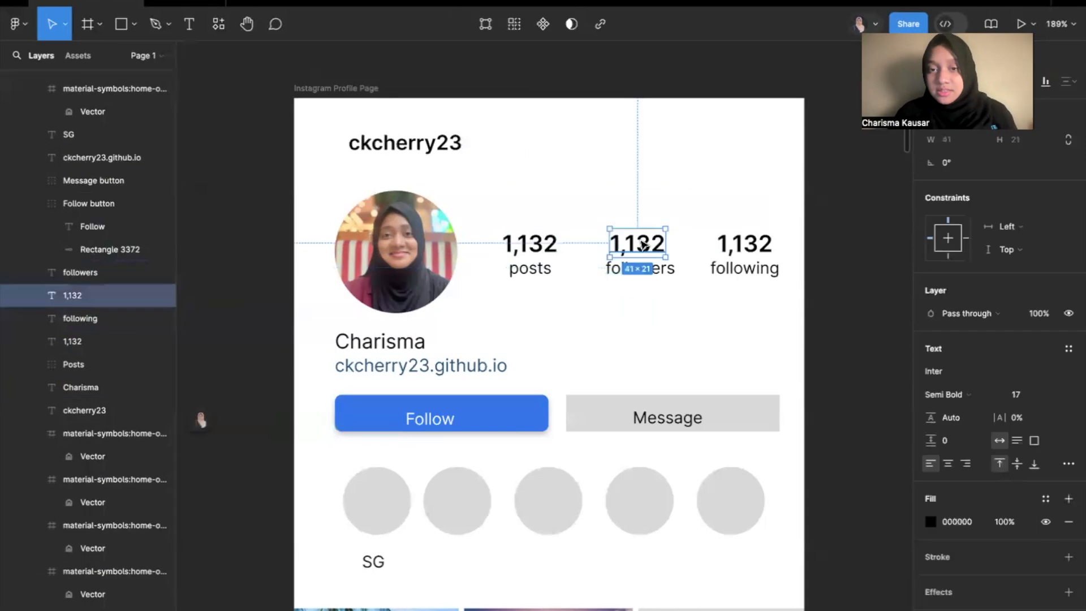
{"action": "left_click", "coordinate": [642, 269]}
{"action": "left_click", "coordinate": [660, 248]}
{"action": "left_click", "coordinate": [669, 270], "text": "shift"}
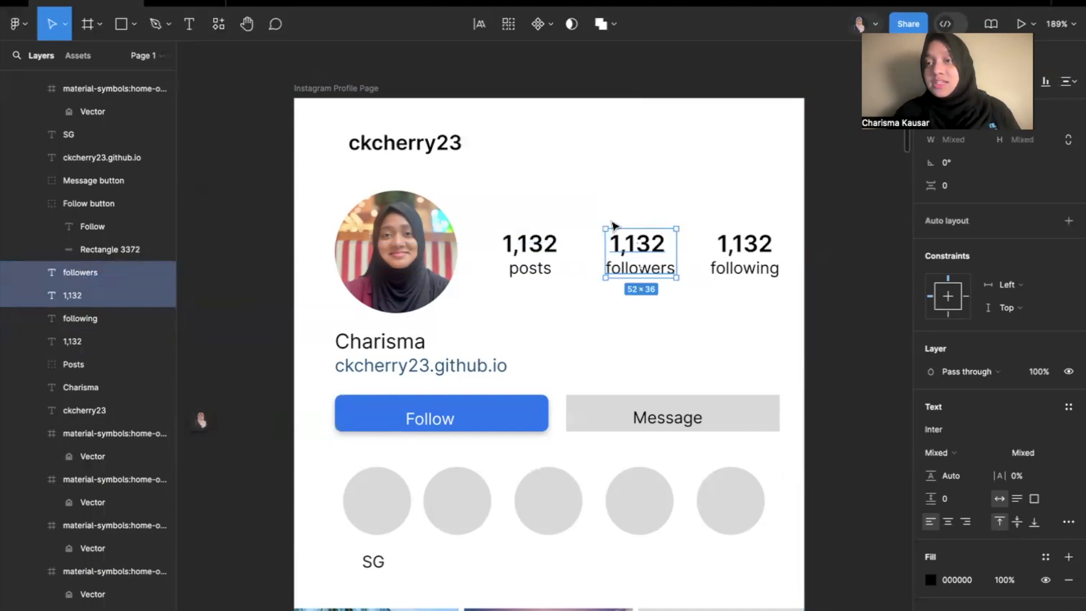
{"action": "left_click", "coordinate": [700, 330]}
{"action": "left_click", "coordinate": [453, 146]}
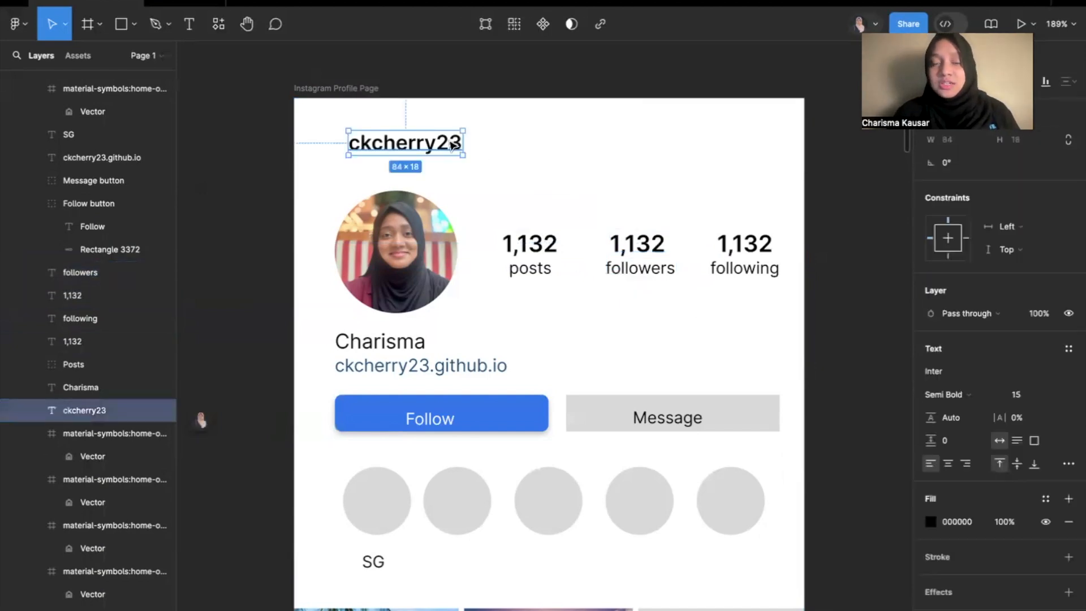
{"action": "left_click", "coordinate": [399, 248], "text": "shift"}
{"action": "left_click", "coordinate": [529, 249], "text": "shift"}
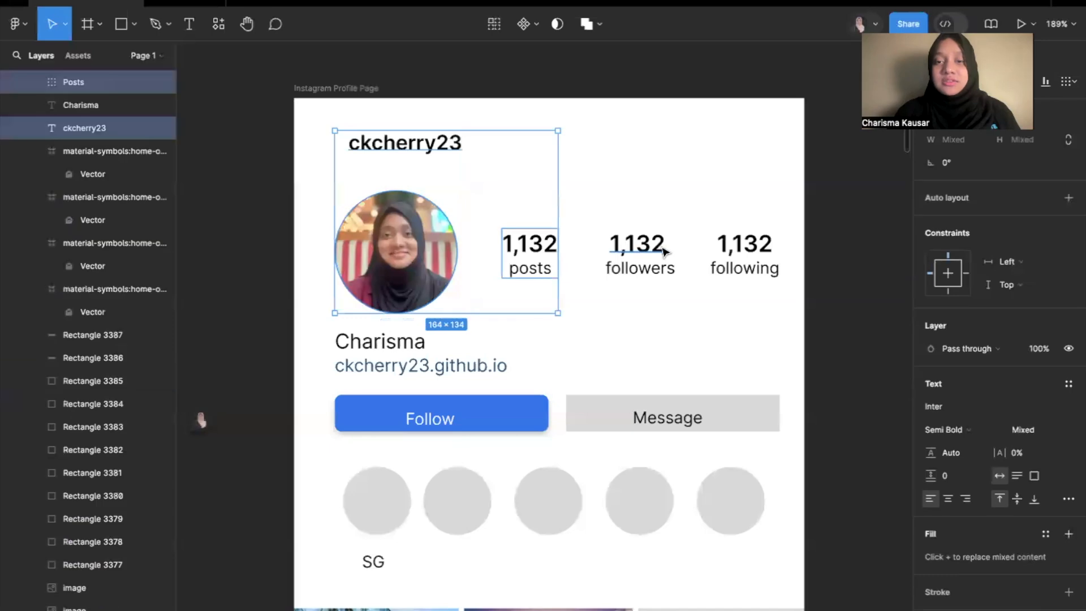
{"action": "left_click", "coordinate": [639, 245], "text": "shift"}
{"action": "left_click", "coordinate": [746, 252], "text": "shift"}
{"action": "left_click", "coordinate": [717, 354]}
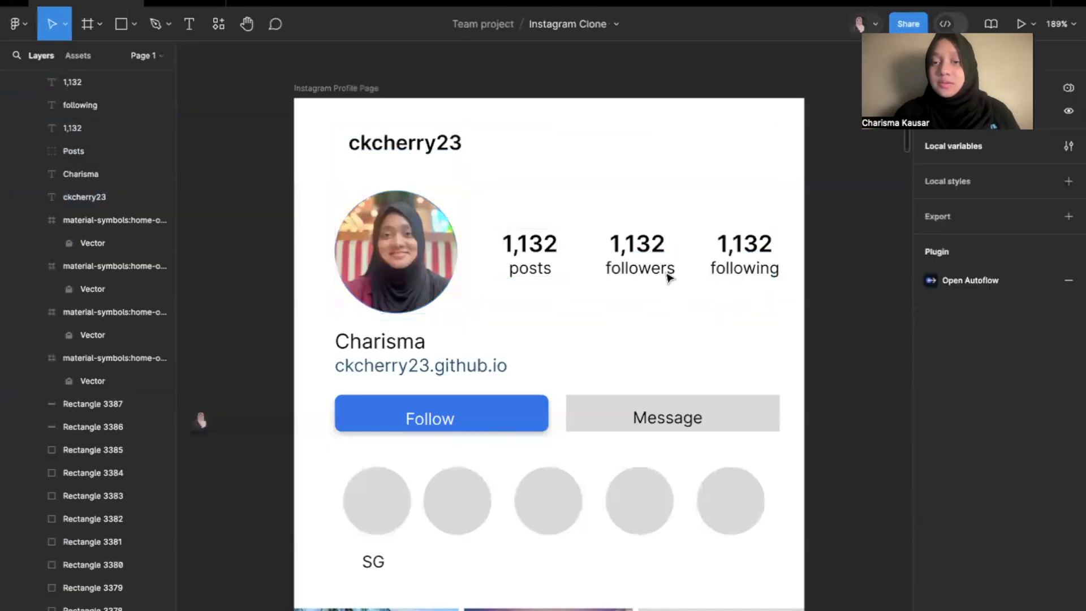
Group the second count with its followers label and name the group Followers.
{"action": "left_click", "coordinate": [649, 245]}
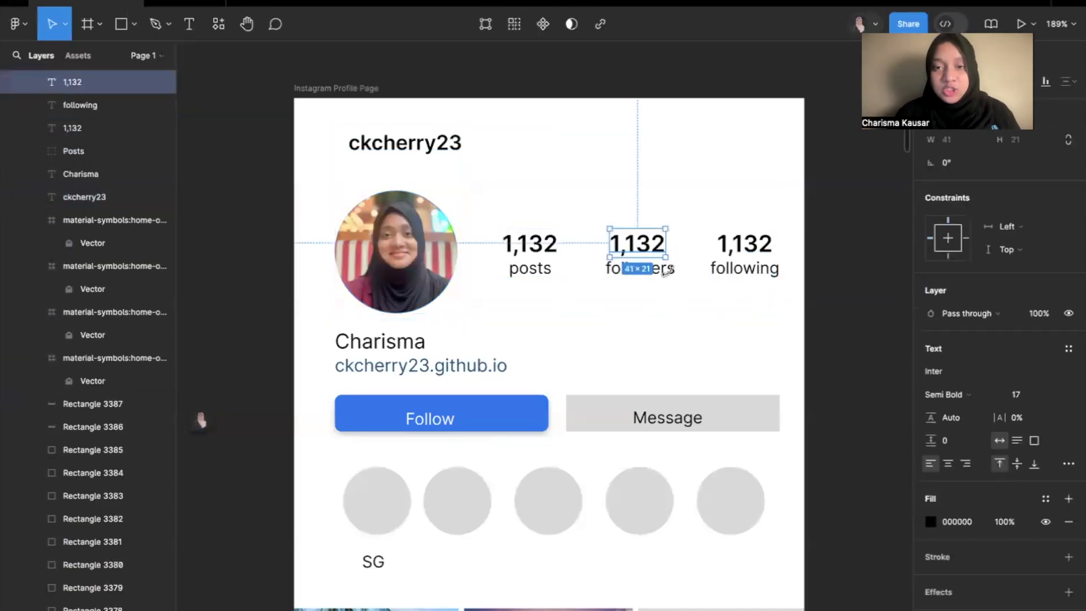
{"action": "left_click", "coordinate": [668, 270], "text": "shift"}
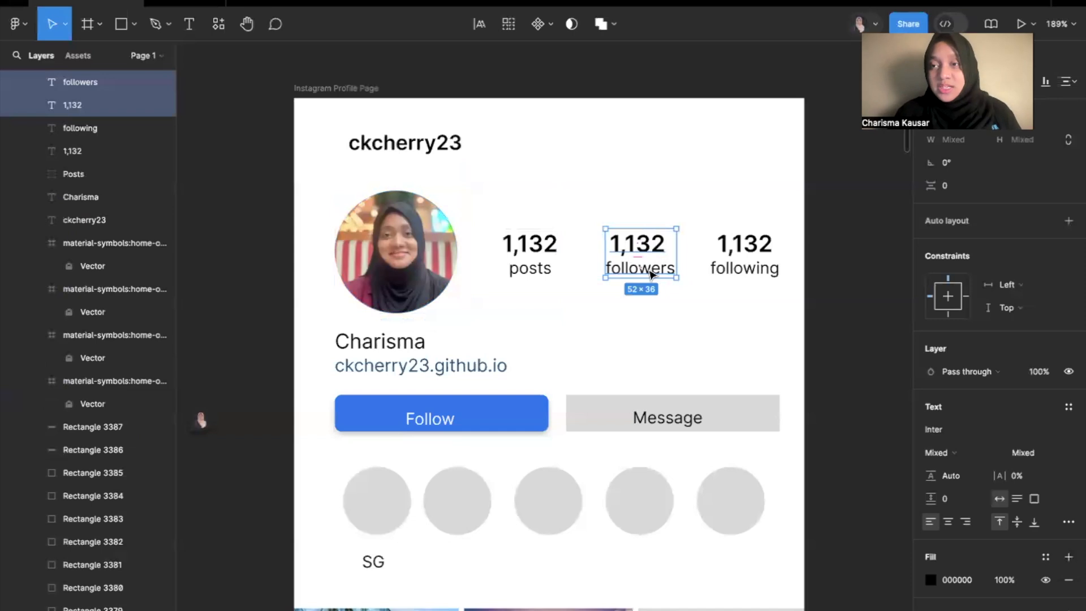
{"action": "right_click", "coordinate": [665, 268]}
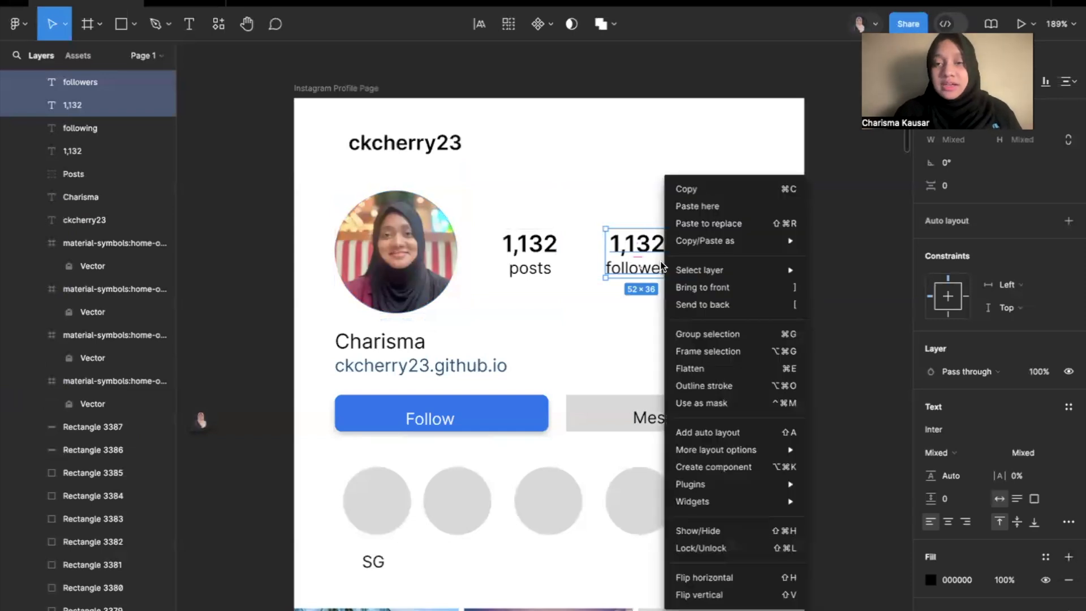
{"action": "left_click", "coordinate": [730, 338]}
{"action": "double_click", "coordinate": [88, 82]}
{"action": "scroll", "coordinate": [99, 158], "scroll_direction": "up", "scroll_amount": 2}
{"action": "type", "text": "Fo,"}
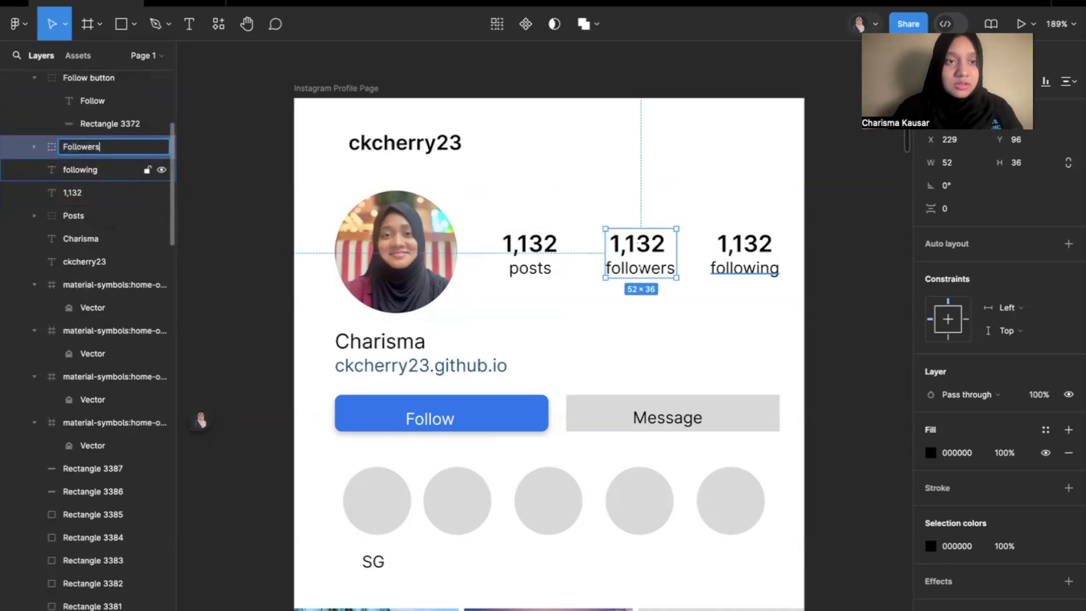
{"action": "key", "text": "Return"}
Group the third count with its following label and name the group Following.
{"action": "left_click_drag", "start_coordinate": [732, 314], "coordinate": [752, 227]}
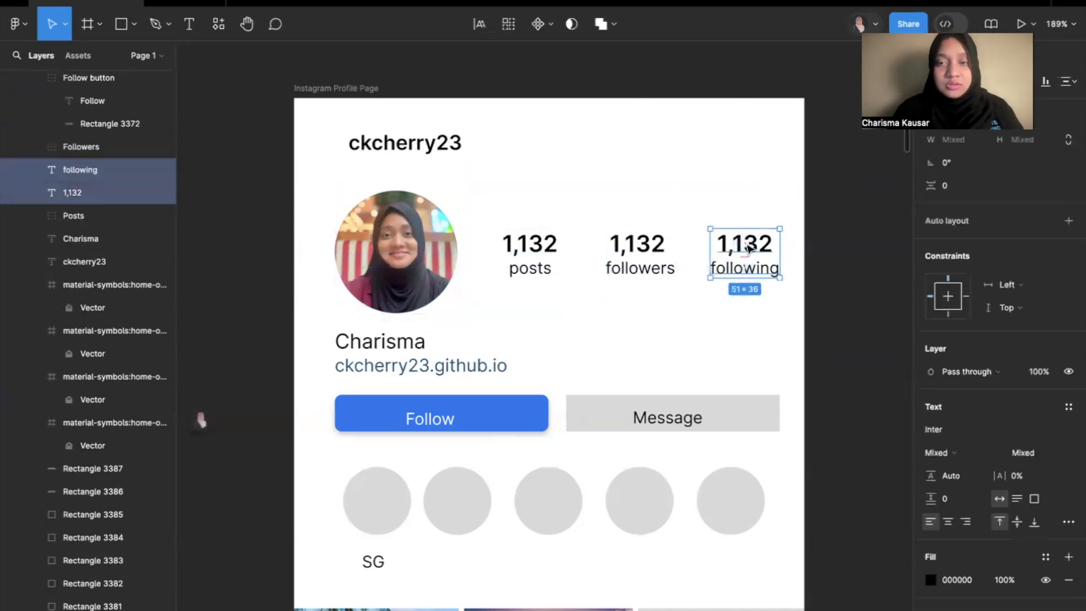
{"action": "right_click", "coordinate": [747, 247]}
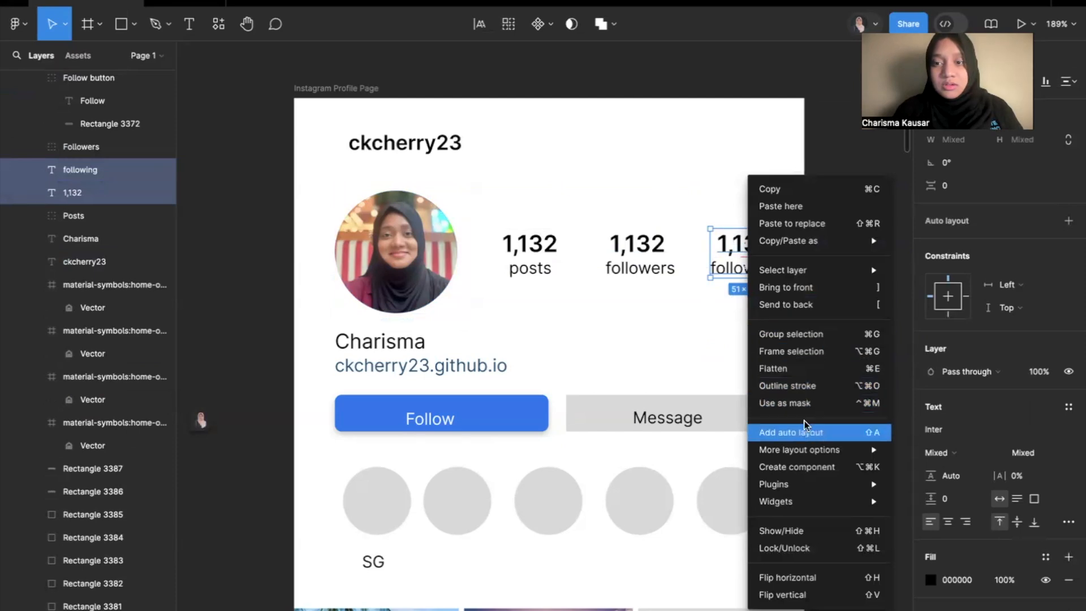
{"action": "left_click", "coordinate": [791, 334]}
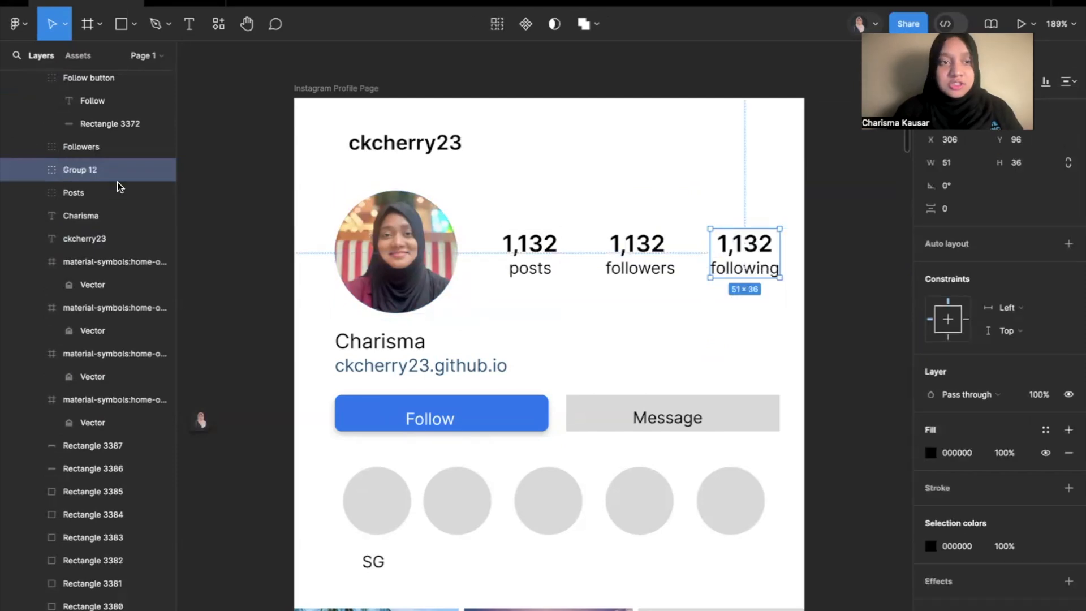
{"action": "double_click", "coordinate": [81, 169]}
{"action": "type", "text": "Following"}
{"action": "key", "text": "Return"}
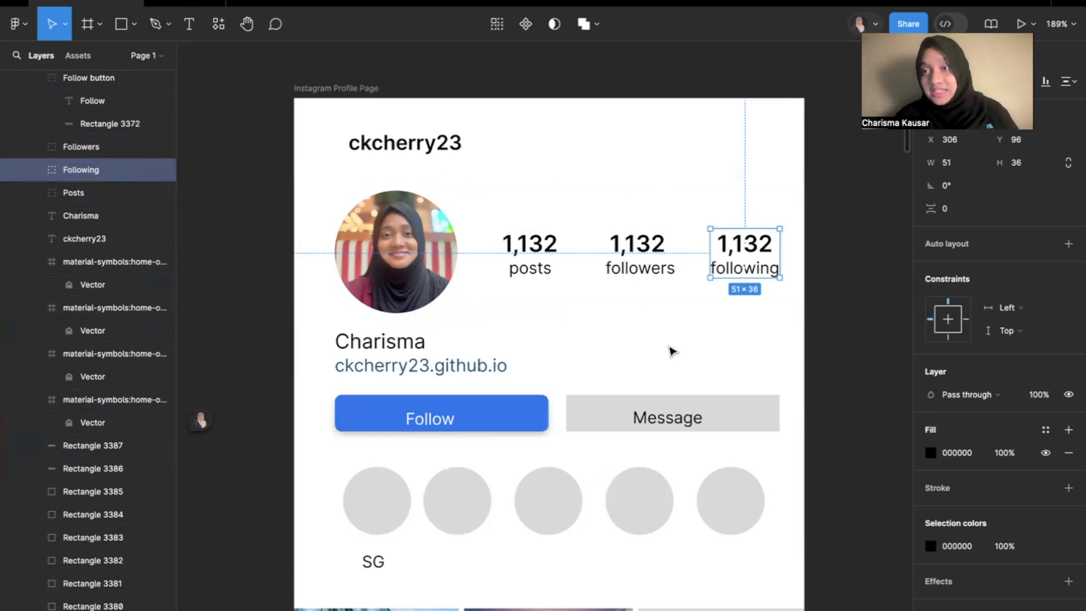
Group the first story circle with the SG text below it and name the group Story.
{"action": "scroll", "coordinate": [642, 380], "scroll_direction": "down", "scroll_amount": 3}
{"action": "scroll", "coordinate": [639, 383], "scroll_direction": "left", "scroll_amount": 1}
{"action": "left_click_drag", "start_coordinate": [398, 434], "coordinate": [453, 338]}
{"action": "right_click", "coordinate": [452, 338]}
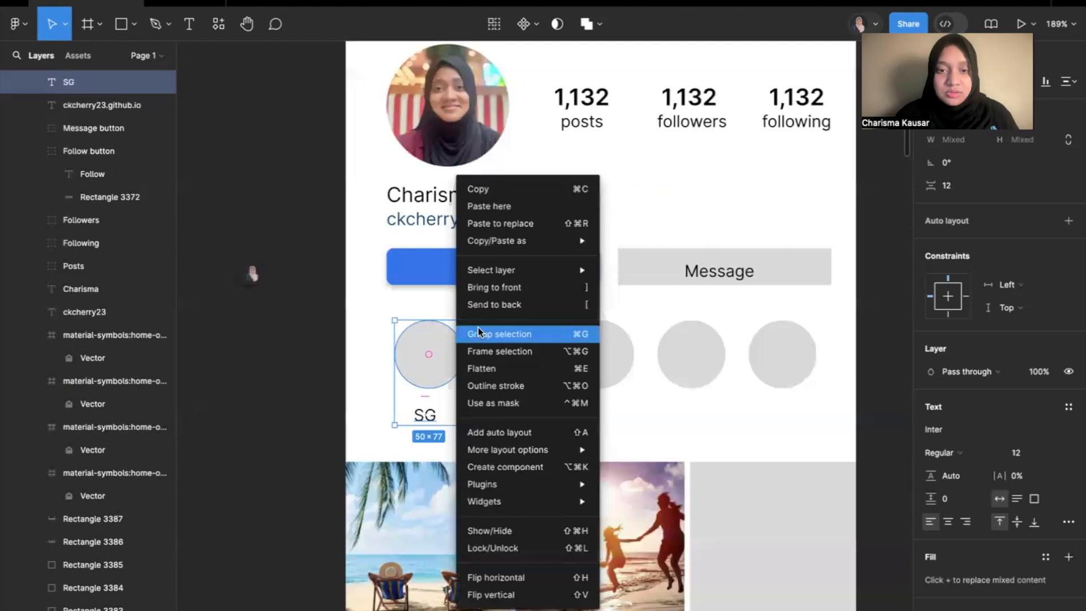
{"action": "left_click", "coordinate": [497, 333]}
{"action": "double_click", "coordinate": [79, 82]}
{"action": "type", "text": "S"}
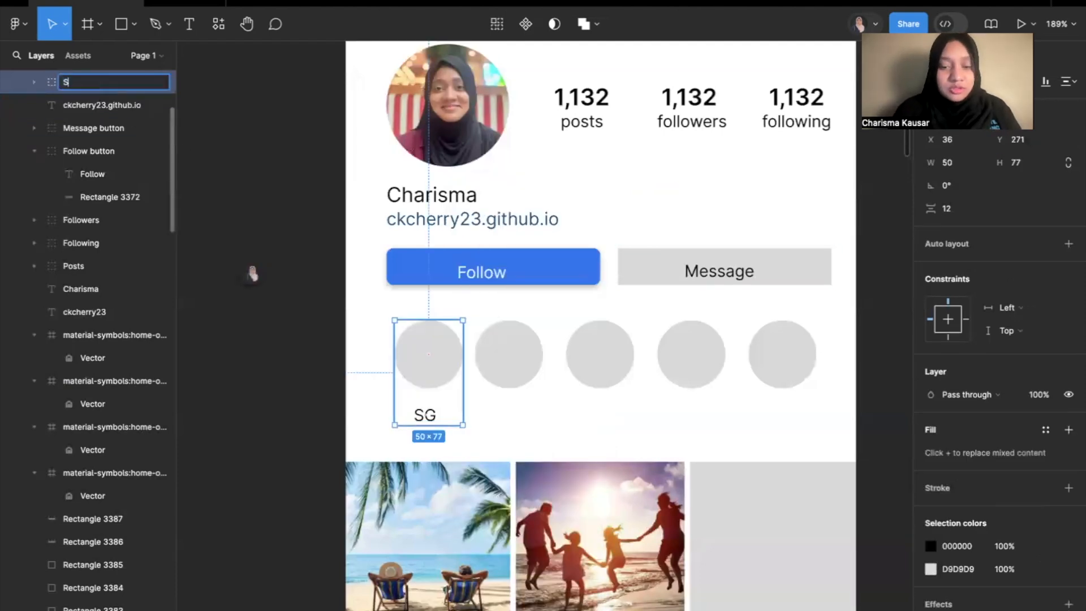
{"action": "key", "text": "Return"}
Group the display name text with the website link below it and name the group Bio.
{"action": "left_click", "coordinate": [251, 271]}
{"action": "left_click", "coordinate": [277, 206]}
{"action": "left_click_drag", "start_coordinate": [323, 235], "coordinate": [516, 208]}
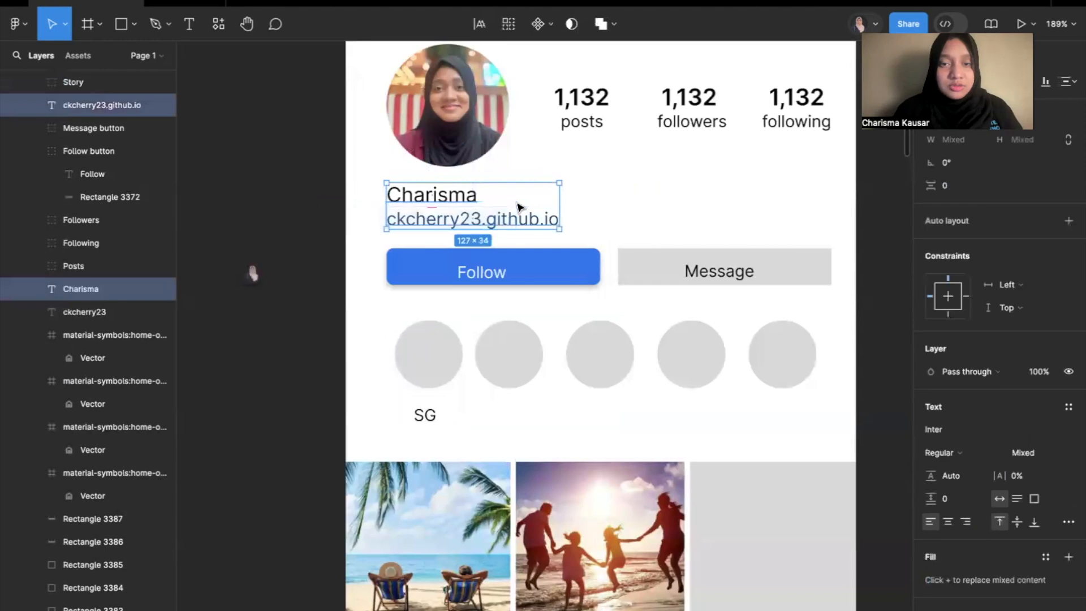
{"action": "right_click", "coordinate": [516, 208]}
{"action": "left_click", "coordinate": [584, 334]}
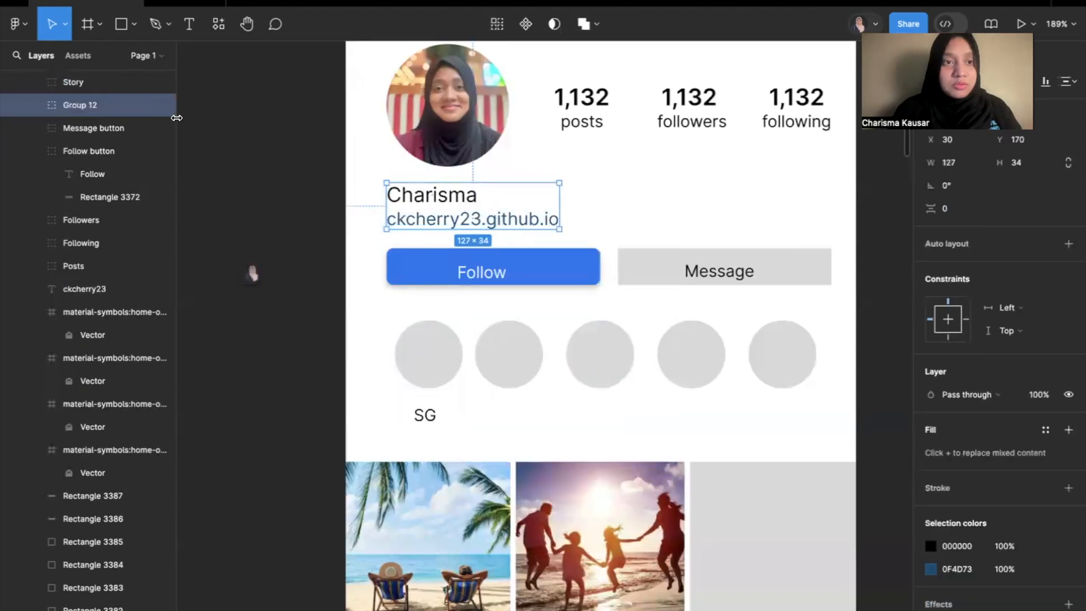
{"action": "double_click", "coordinate": [79, 106]}
{"action": "type", "text": "Bio"}
{"action": "key", "text": "Return"}
{"action": "left_click", "coordinate": [279, 293]}
Group all nine squares of the photo grid and name the group Image gallery.
{"action": "scroll", "coordinate": [280, 294], "scroll_direction": "down", "scroll_amount": 5}
{"action": "scroll", "coordinate": [279, 293], "scroll_direction": "down", "scroll_amount": 5}
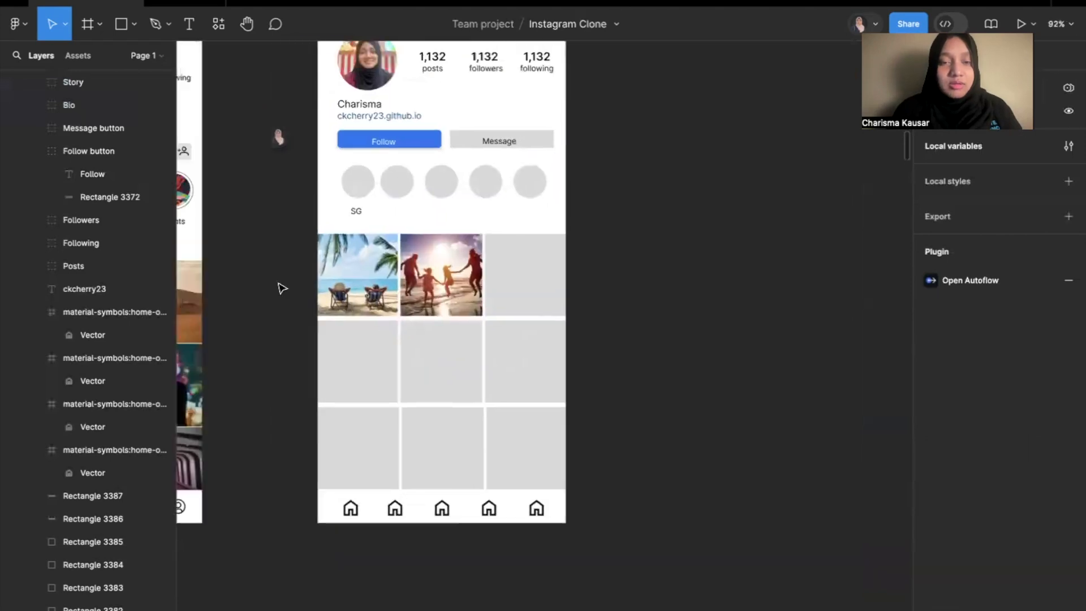
{"action": "left_click_drag", "start_coordinate": [285, 277], "coordinate": [560, 486]}
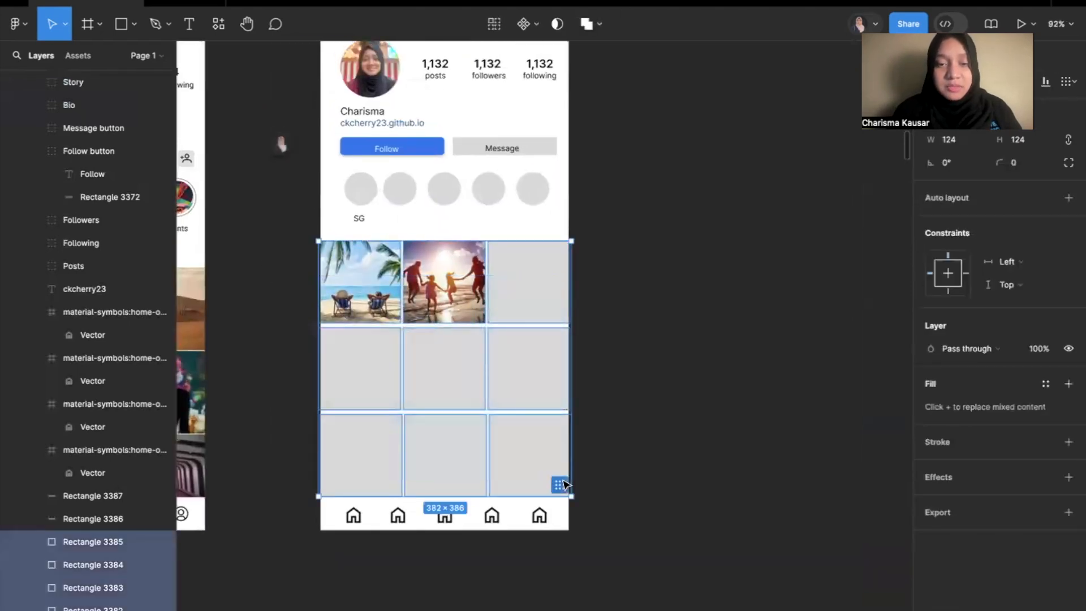
{"action": "right_click", "coordinate": [530, 461]}
{"action": "left_click", "coordinate": [597, 327]}
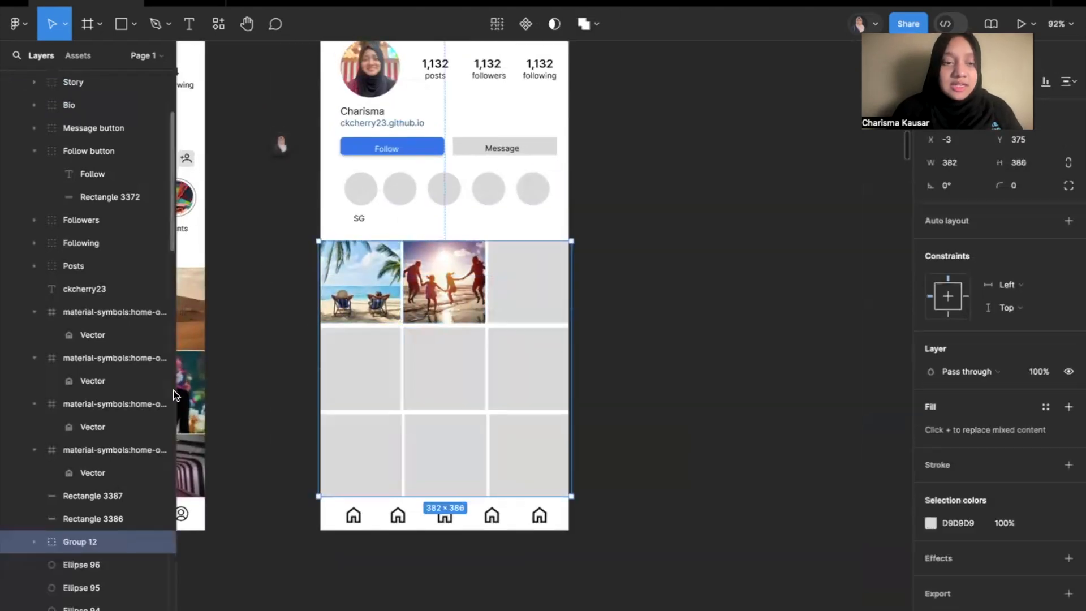
{"action": "double_click", "coordinate": [79, 542]}
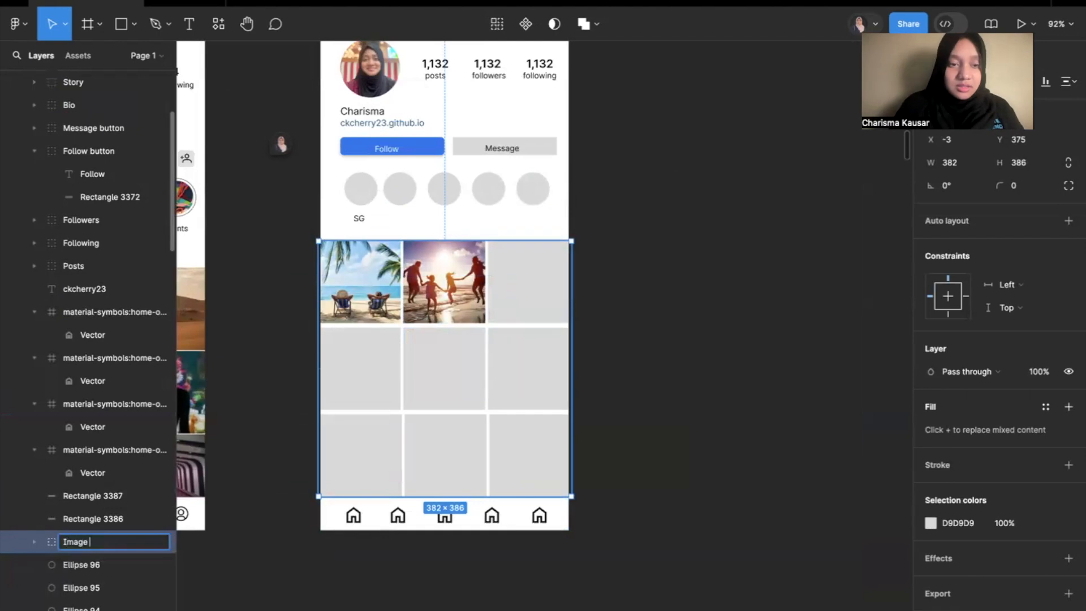
{"action": "key", "text": "Return"}
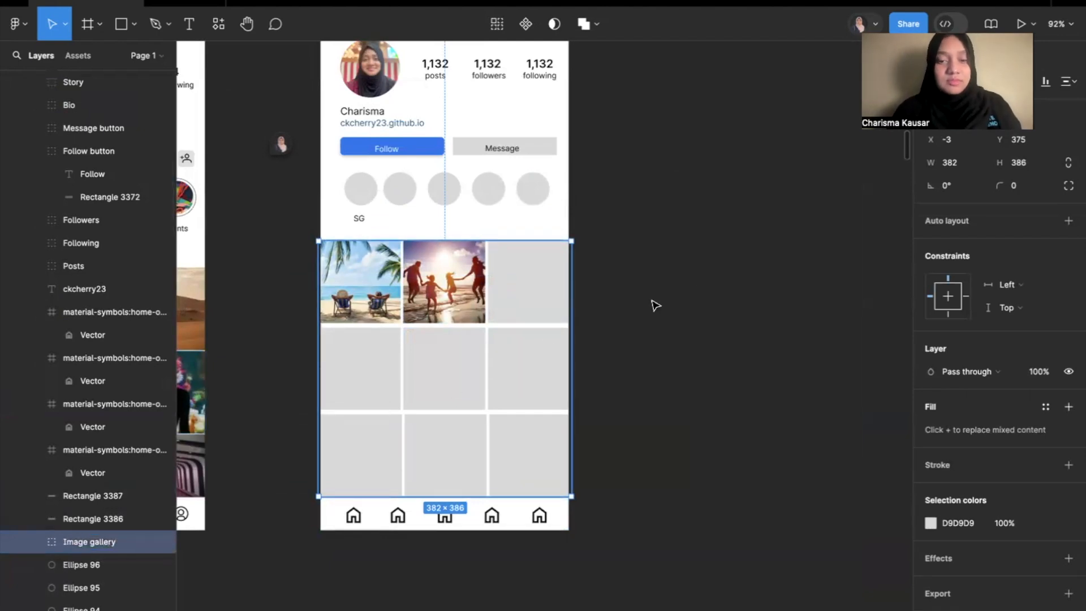
{"action": "left_click", "coordinate": [644, 270]}
Group the username text at the top of the profile frame with its white background rectangle and name the group Header.
{"action": "scroll", "coordinate": [572, 232], "scroll_direction": "up", "scroll_amount": 3}
{"action": "scroll", "coordinate": [395, 186], "scroll_direction": "up", "scroll_amount": 2}
{"action": "scroll", "coordinate": [399, 189], "scroll_direction": "up", "scroll_amount": 5}
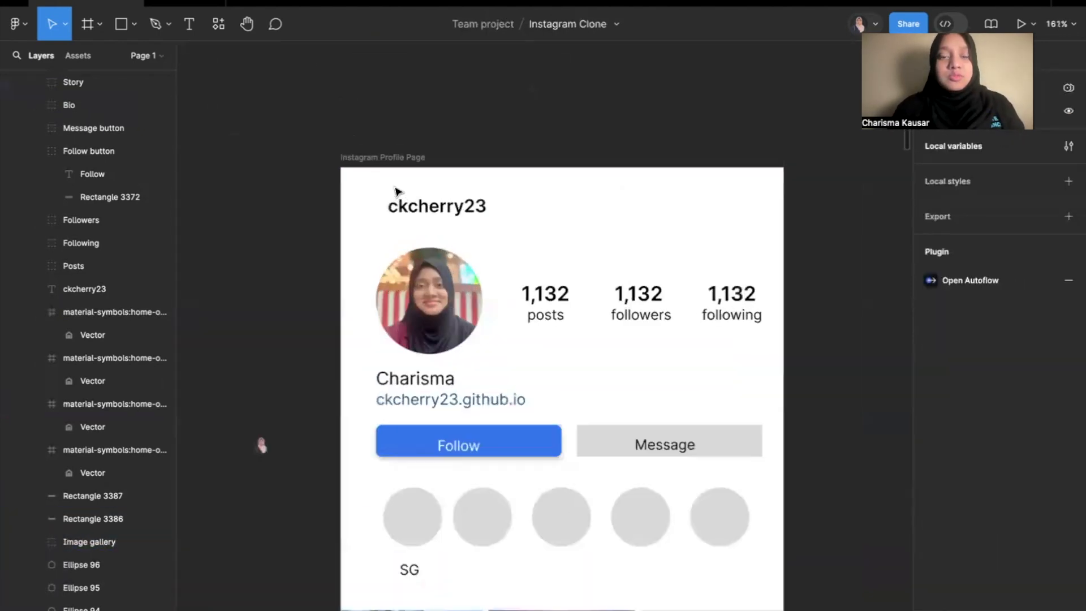
{"action": "left_click", "coordinate": [454, 215]}
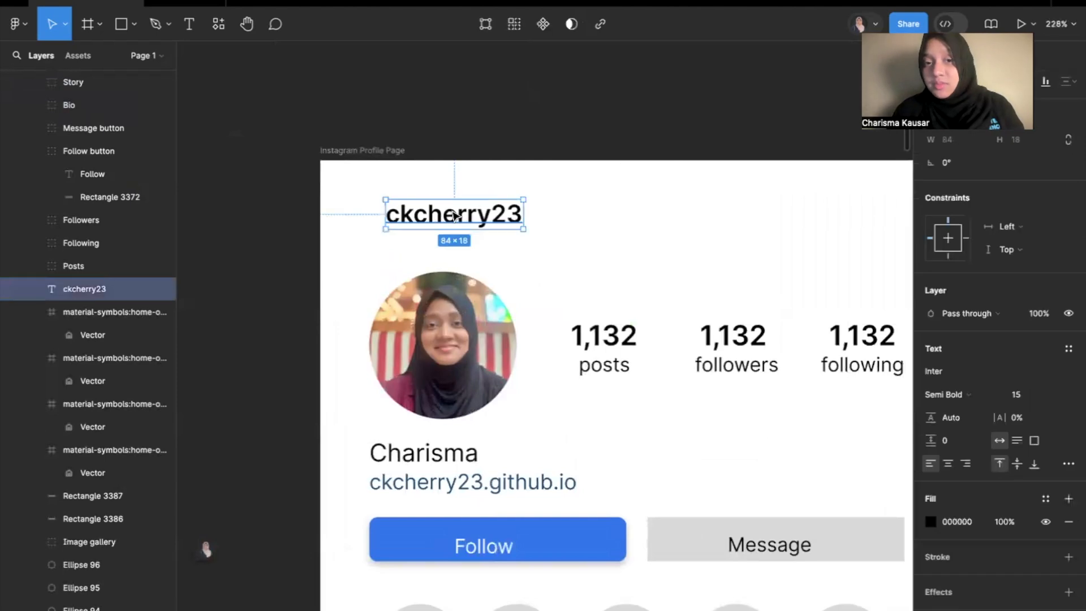
{"action": "left_click", "coordinate": [649, 233]}
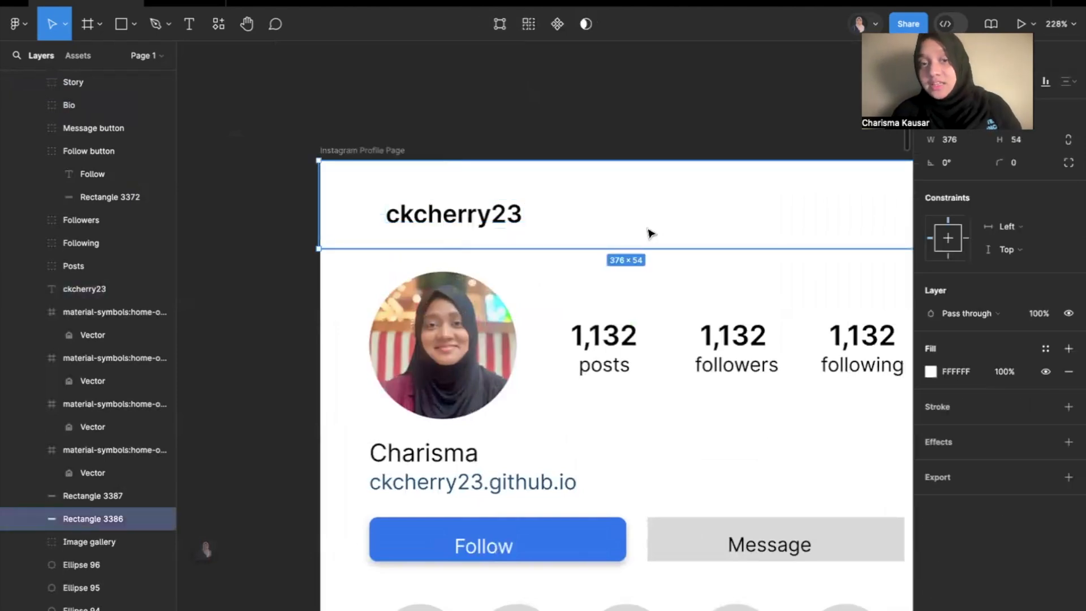
{"action": "left_click", "coordinate": [256, 221]}
{"action": "left_click_drag", "start_coordinate": [261, 237], "coordinate": [627, 171]}
{"action": "right_click", "coordinate": [598, 180]}
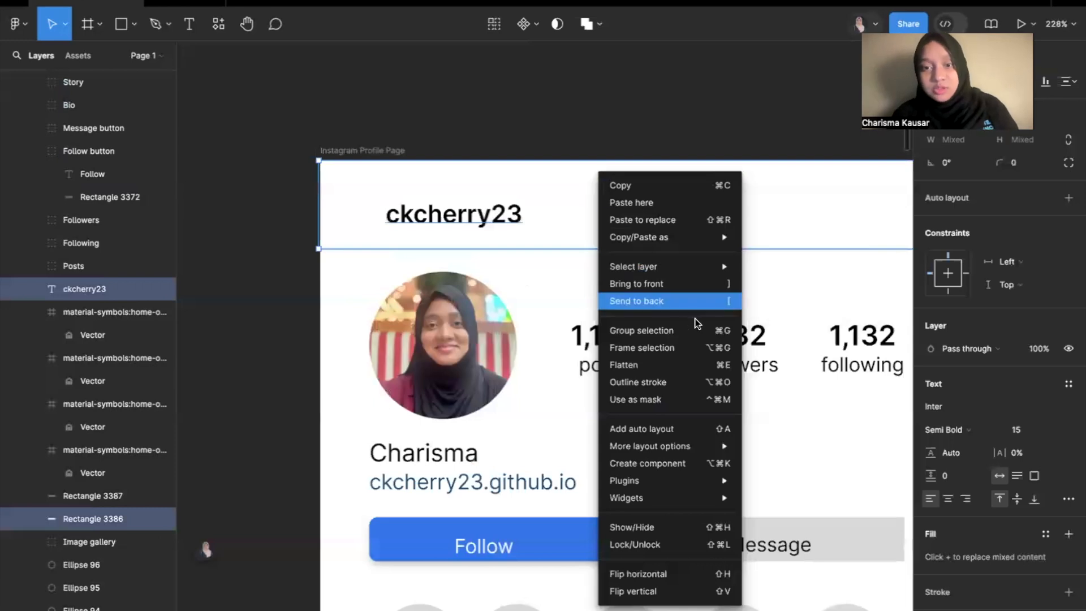
{"action": "left_click", "coordinate": [679, 327]}
{"action": "double_click", "coordinate": [90, 287]}
{"action": "type", "text": "Header"}
{"action": "key", "text": "Return"}
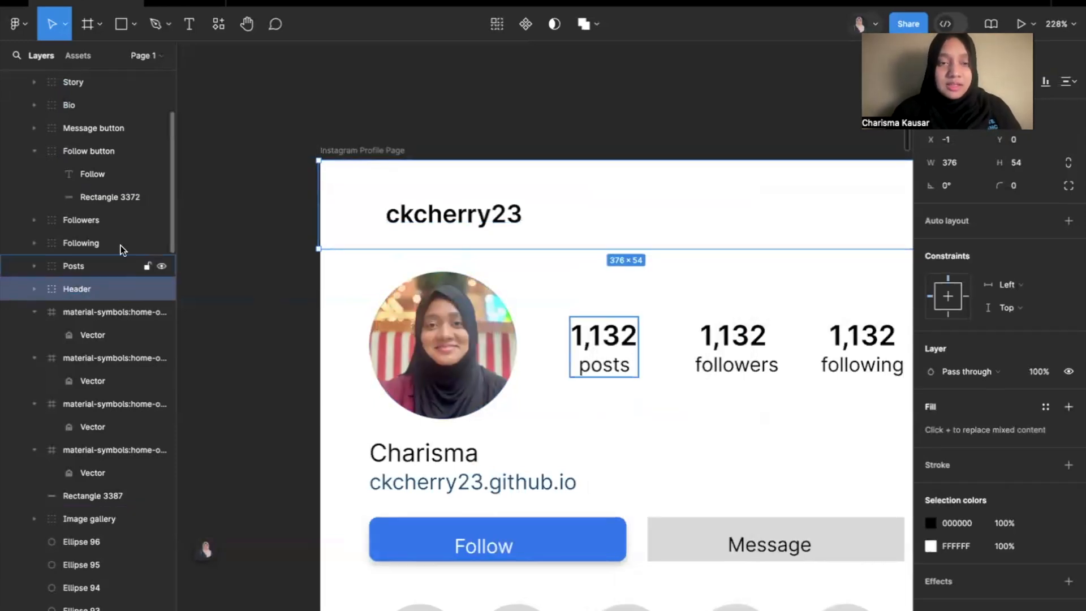
Group the five home icons at the bottom of the profile frame with the white rectangle behind them.
{"action": "key", "text": "shift+1"}
{"action": "scroll", "coordinate": [411, 346], "scroll_direction": "down", "scroll_amount": 1}
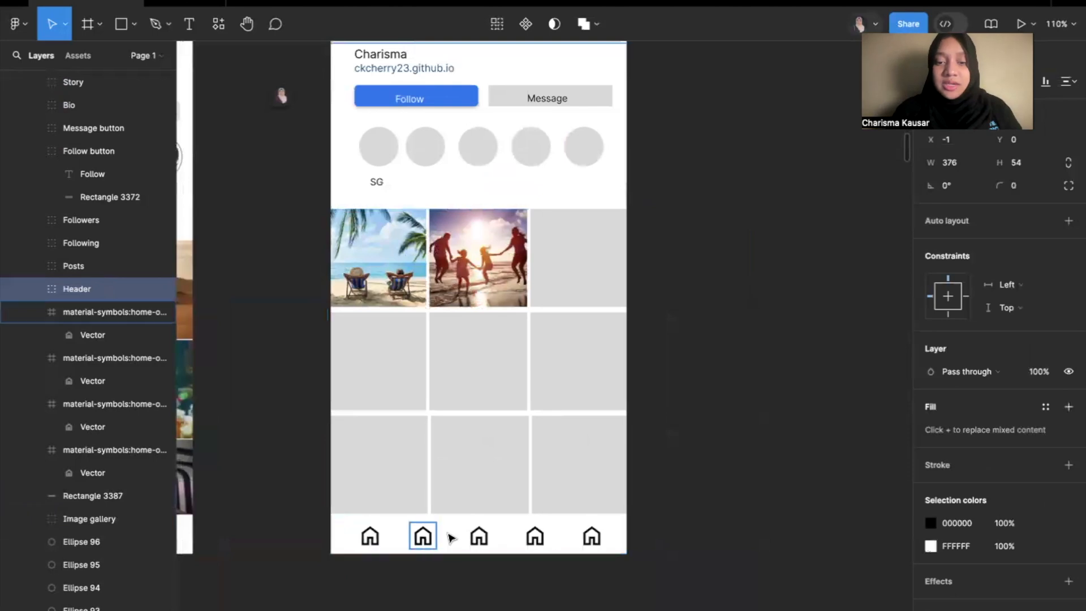
{"action": "left_click", "coordinate": [623, 527]}
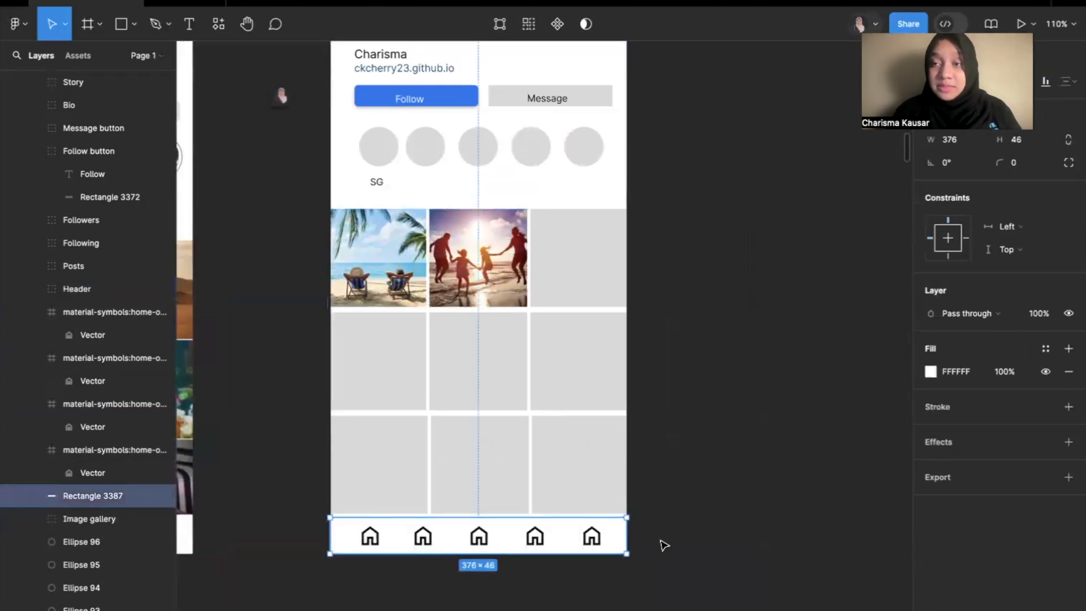
{"action": "left_click", "coordinate": [668, 557]}
{"action": "left_click_drag", "start_coordinate": [659, 571], "coordinate": [354, 526]}
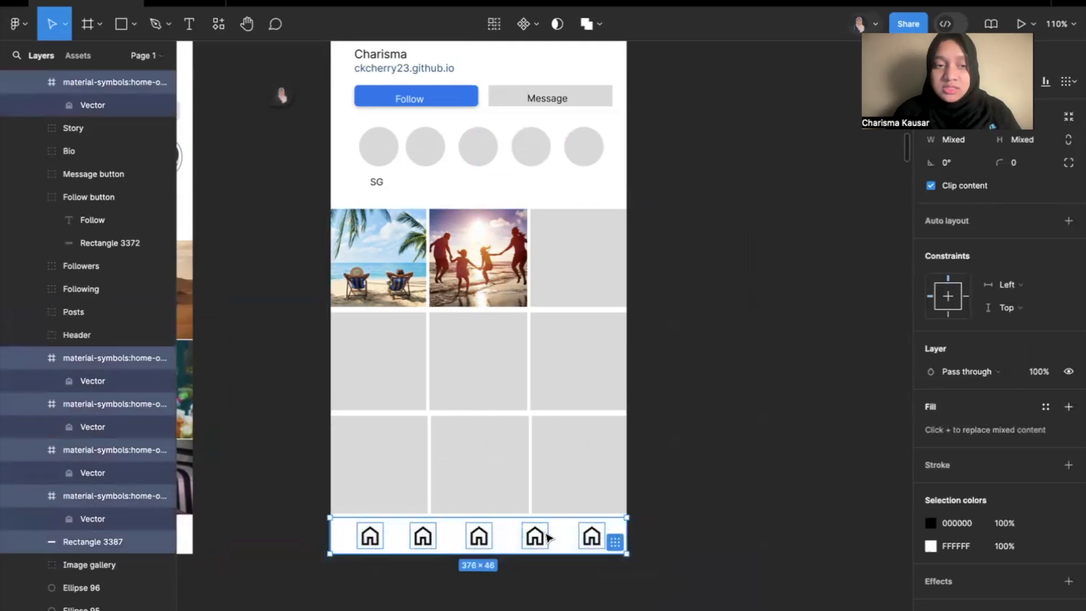
{"action": "right_click", "coordinate": [345, 534]}
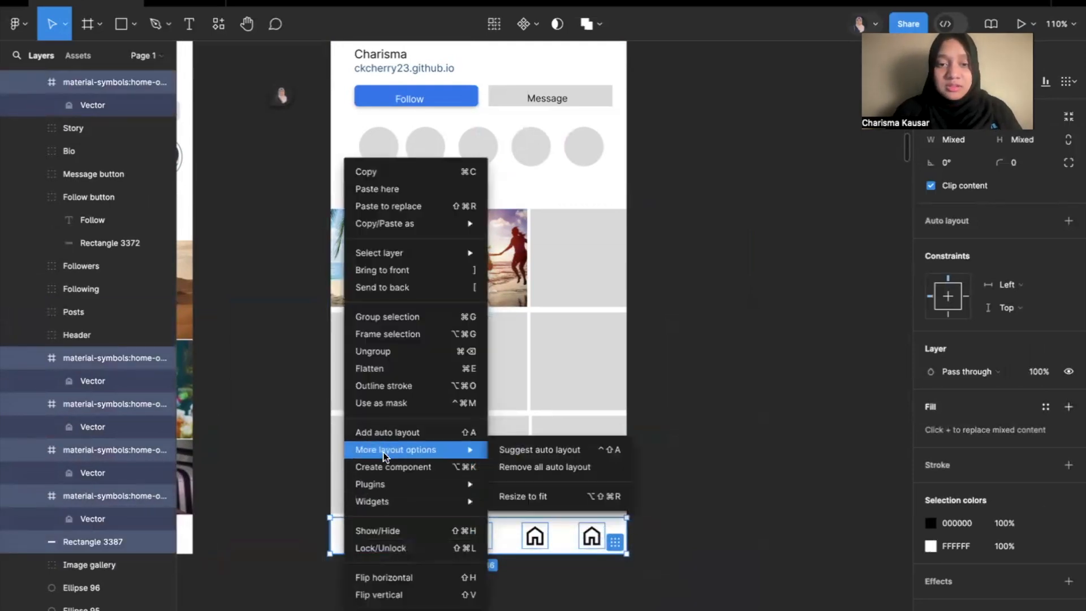
{"action": "left_click", "coordinate": [404, 322]}
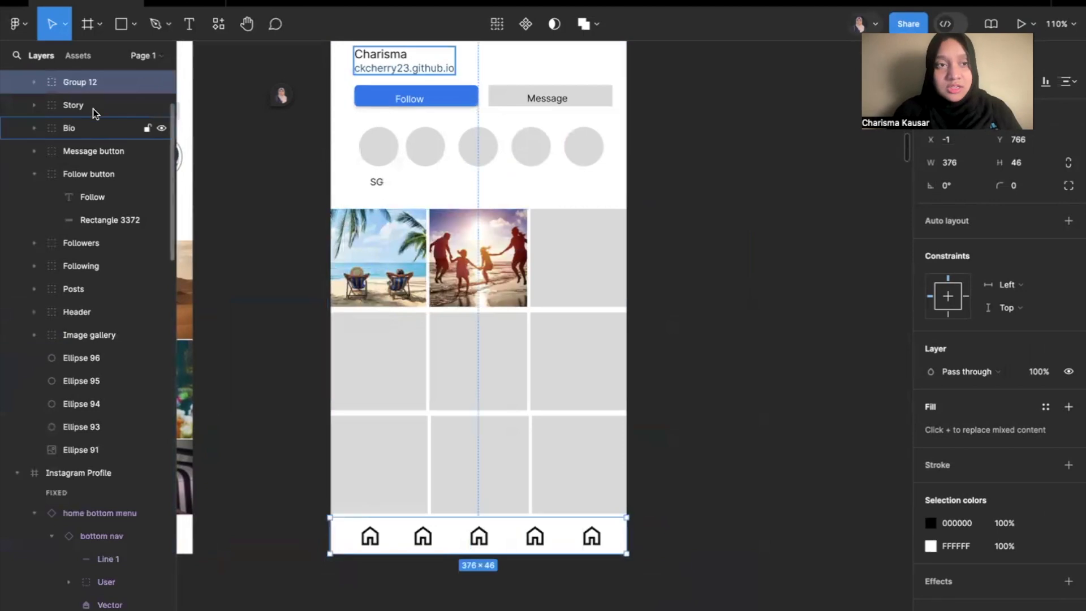
Rename the group of home icons and white rectangle at the bottom of the profile frame as Footer.
{"action": "double_click", "coordinate": [81, 86]}
{"action": "type", "text": "Foot"}
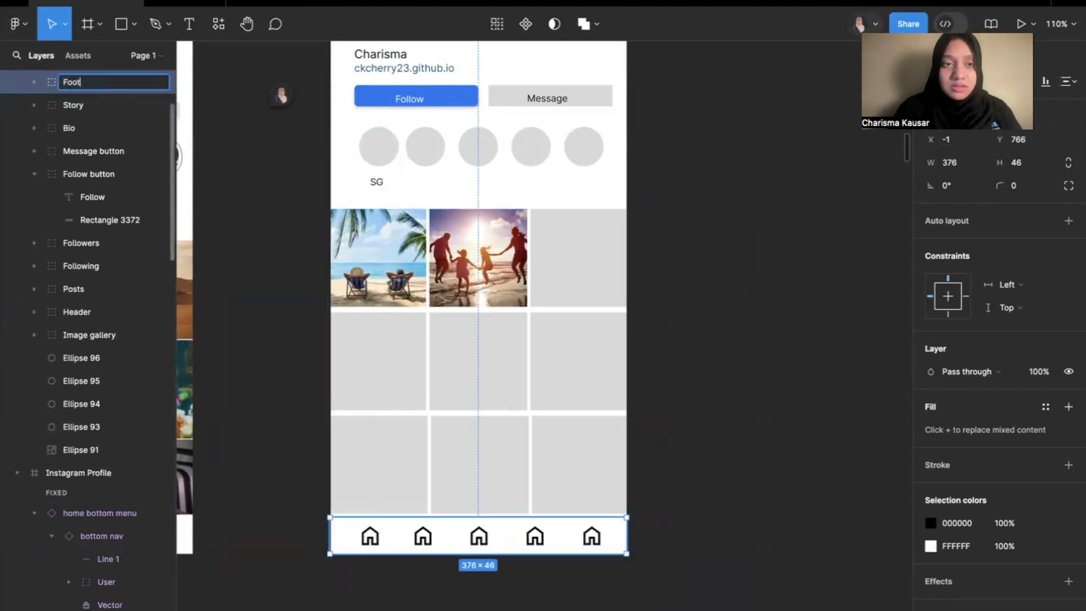
{"action": "type", "text": "er"}
{"action": "key", "text": "Return"}
{"action": "scroll", "coordinate": [106, 160], "scroll_direction": "up", "scroll_amount": 3}
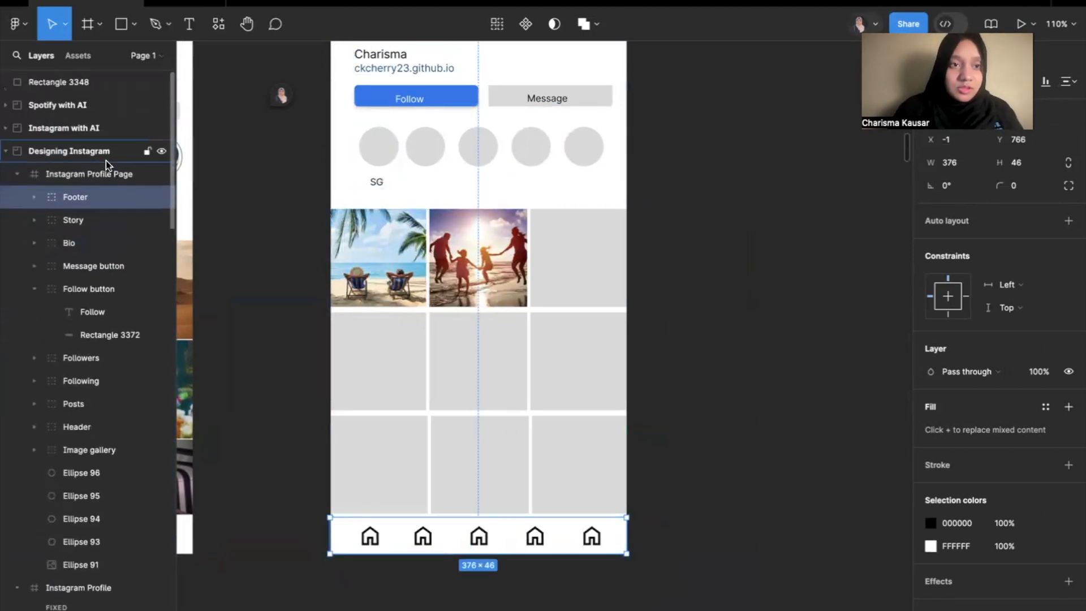
{"action": "scroll", "coordinate": [230, 165], "scroll_direction": "up", "scroll_amount": 5}
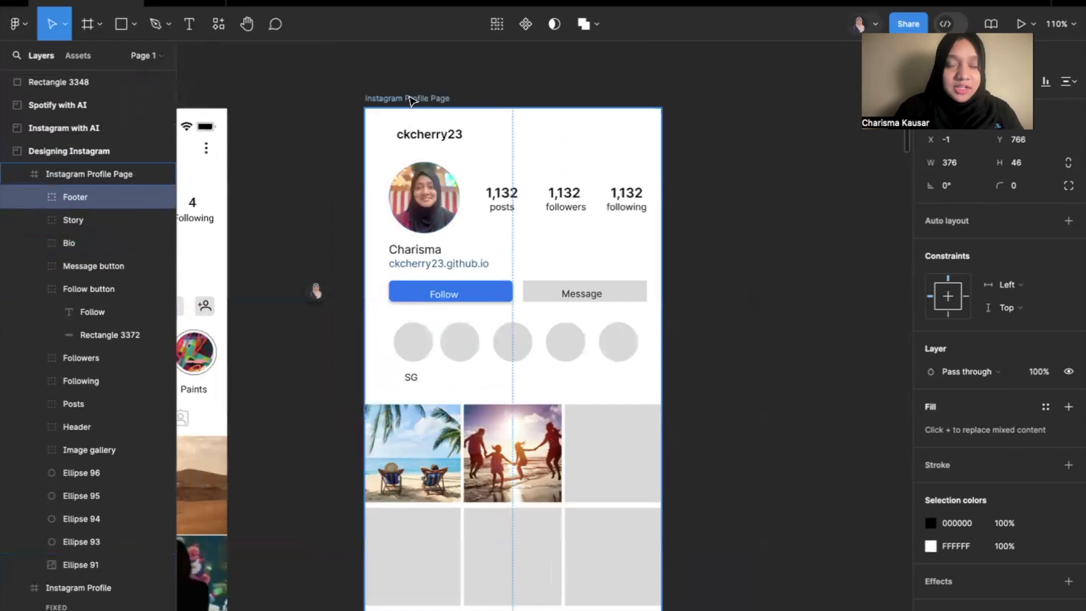
Group the SG story with the four other story circles beside it and name the group Stories.
{"action": "left_click", "coordinate": [409, 102]}
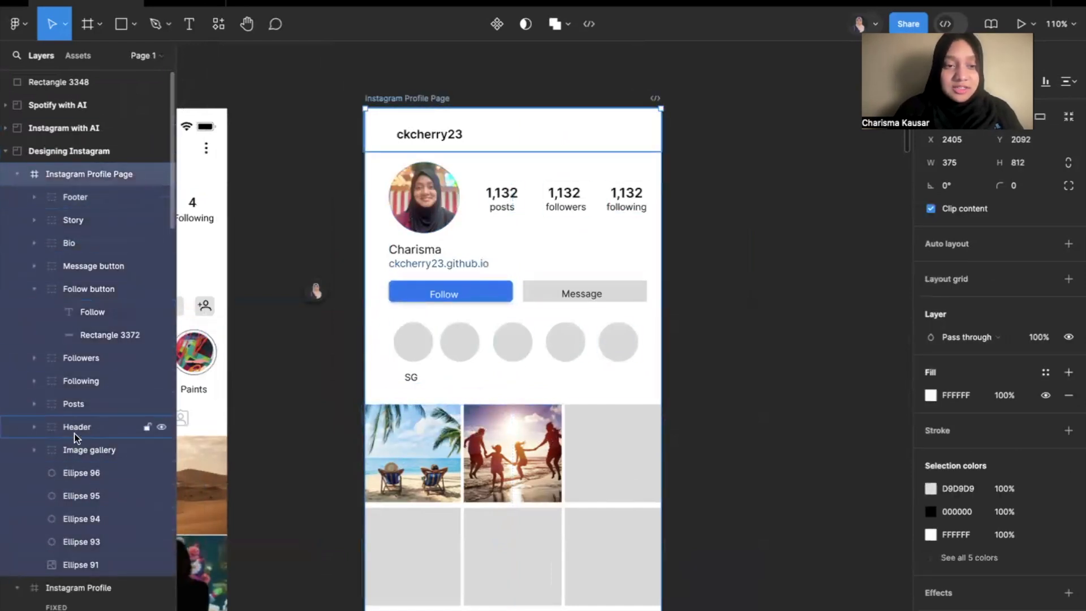
{"action": "left_click_drag", "start_coordinate": [359, 370], "coordinate": [467, 349]}
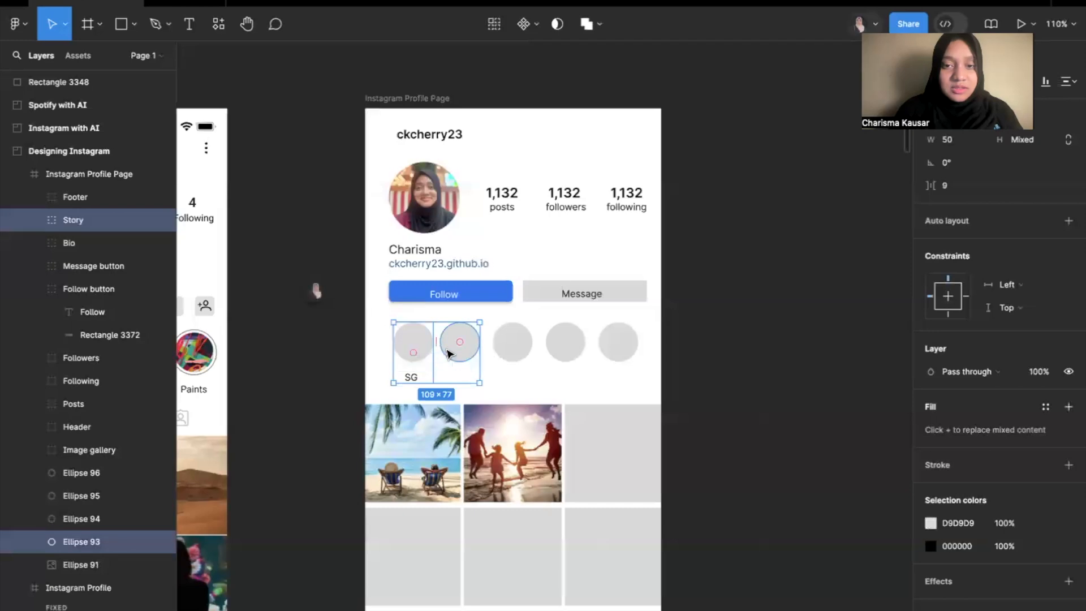
{"action": "left_click", "coordinate": [621, 348]}
{"action": "left_click", "coordinate": [664, 357]}
{"action": "left_click_drag", "start_coordinate": [350, 378], "coordinate": [656, 348]}
{"action": "right_click", "coordinate": [615, 352]}
{"action": "left_click", "coordinate": [667, 318]}
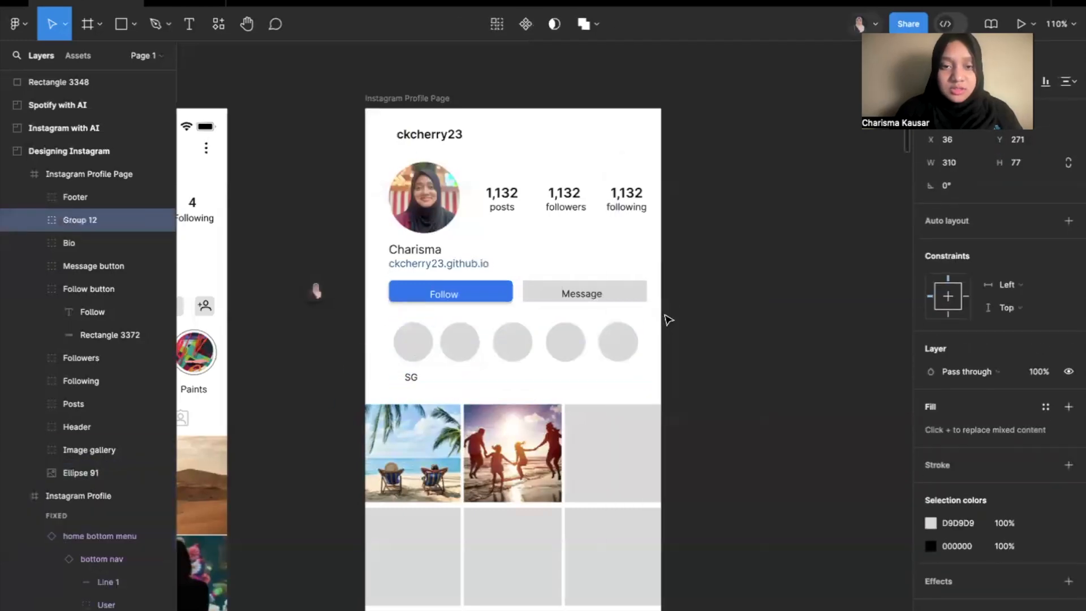
{"action": "double_click", "coordinate": [79, 220]}
{"action": "type", "text": "Stories"}
{"action": "key", "text": "Return"}
{"action": "left_click", "coordinate": [35, 290]}
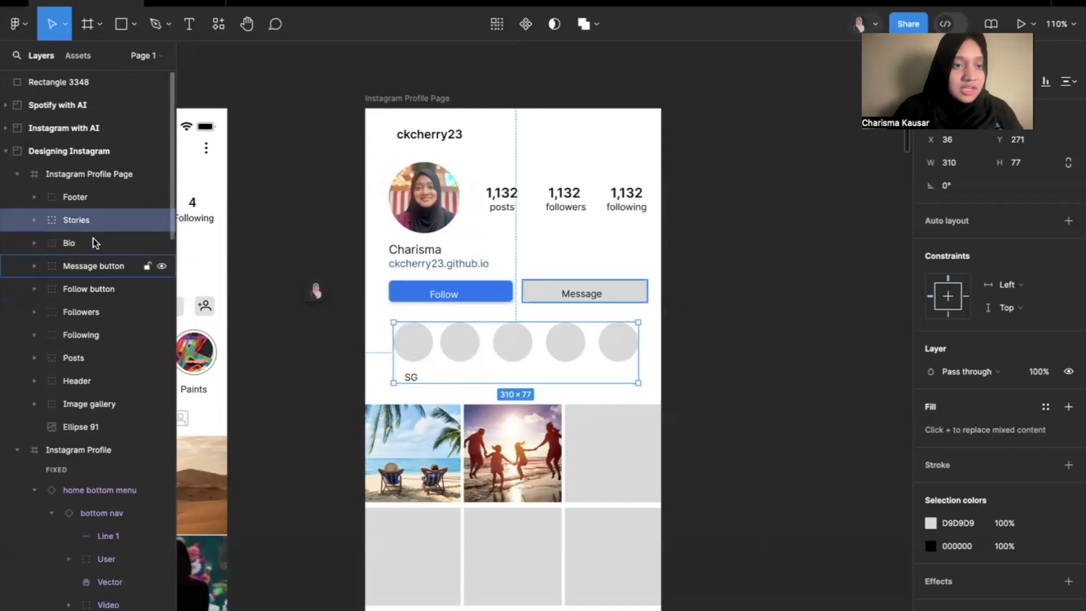
Move the profile picture ellipse into the Bio group and rename it Profile Image.
{"action": "left_click", "coordinate": [91, 427]}
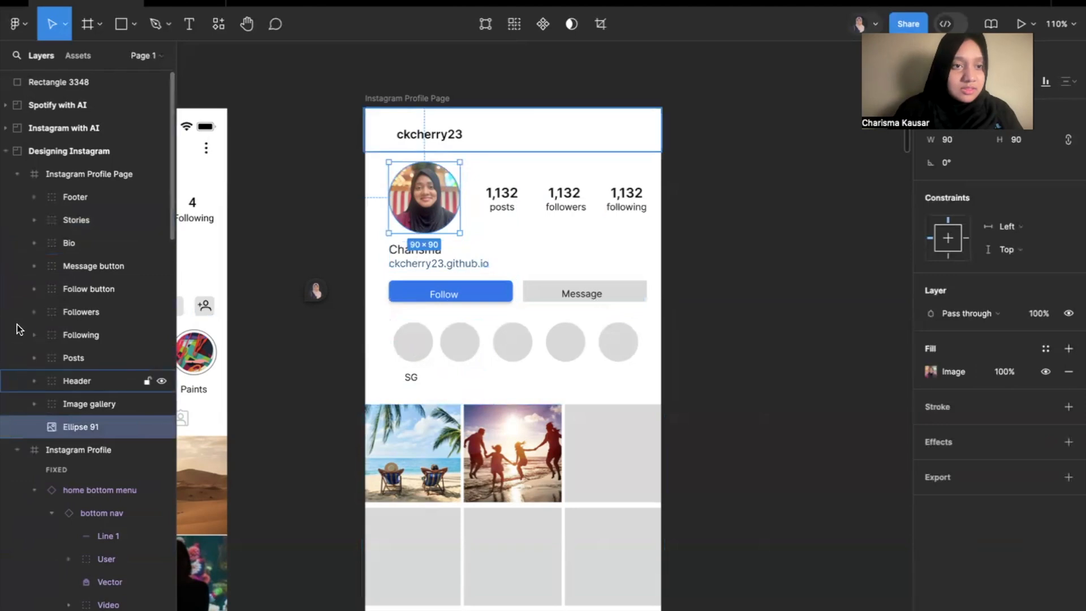
{"action": "left_click", "coordinate": [35, 242]}
{"action": "left_click_drag", "start_coordinate": [80, 480], "coordinate": [91, 259]}
{"action": "double_click", "coordinate": [101, 268]}
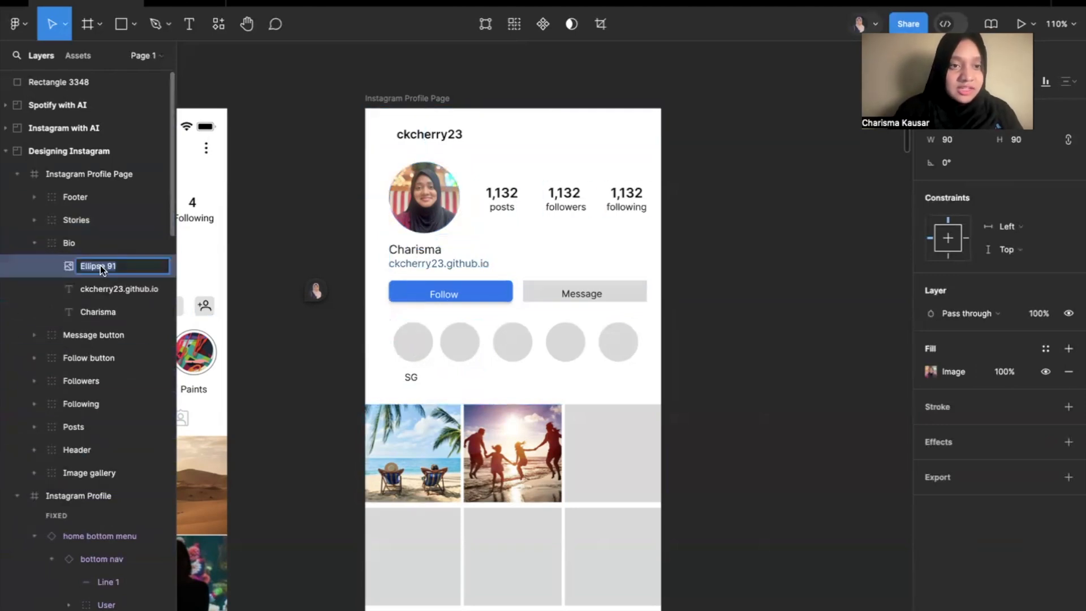
{"action": "type", "text": "P"}
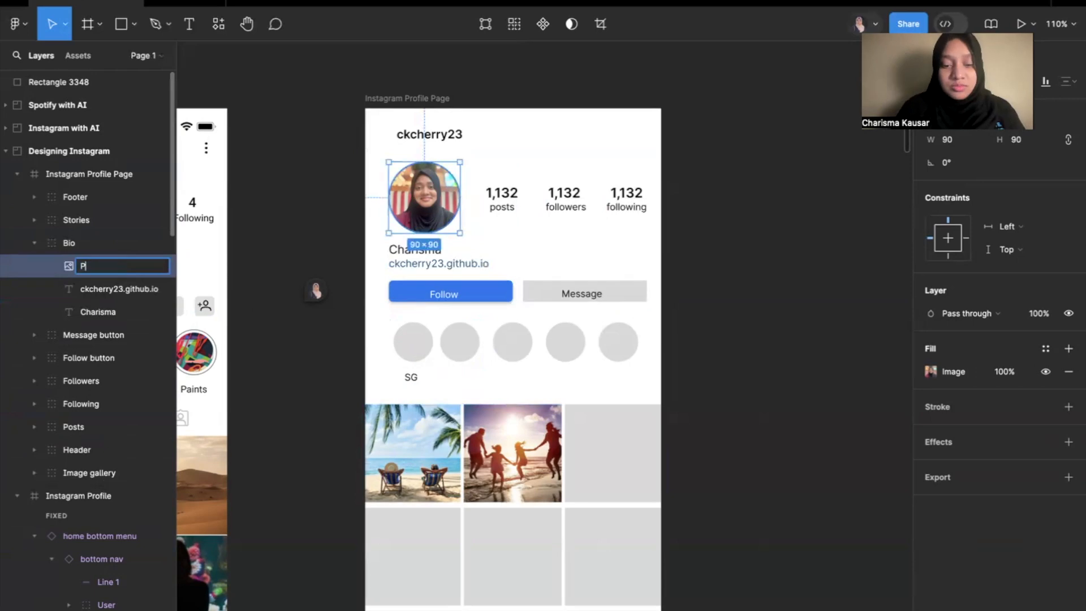
{"action": "type", "text": "rofile Image"}
{"action": "key", "text": "Return"}
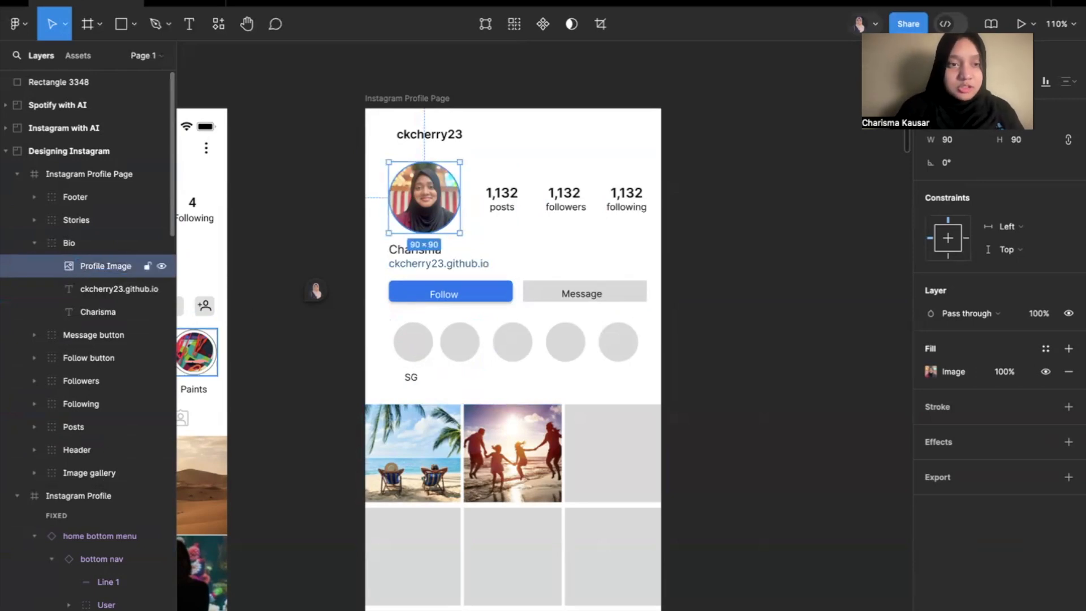
{"action": "left_click", "coordinate": [35, 242]}
Reorder the Header group's layers so the white background rectangle sits above the username text.
{"action": "left_click", "coordinate": [89, 174]}
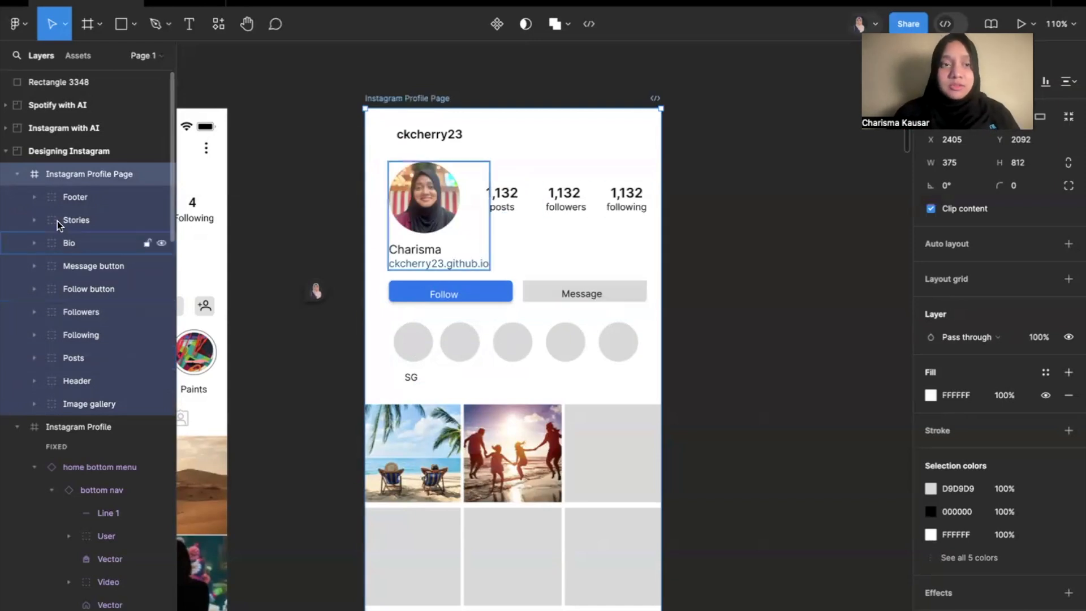
{"action": "scroll", "coordinate": [510, 89], "scroll_direction": "up", "scroll_amount": 3}
{"action": "scroll", "coordinate": [510, 88], "scroll_direction": "up", "scroll_amount": 3}
{"action": "left_click", "coordinate": [33, 381]}
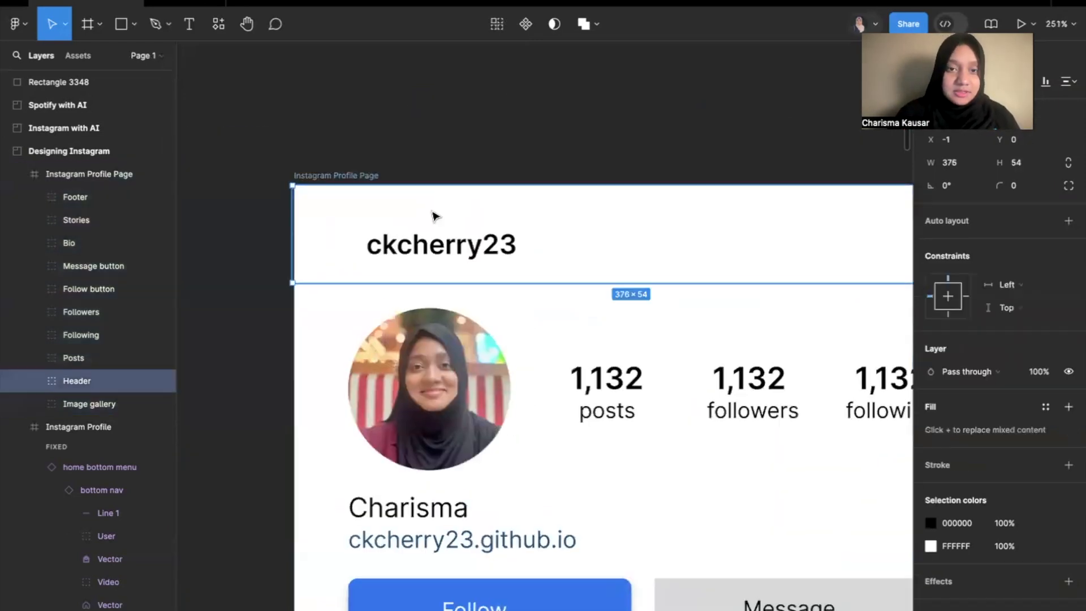
{"action": "left_click", "coordinate": [33, 380]}
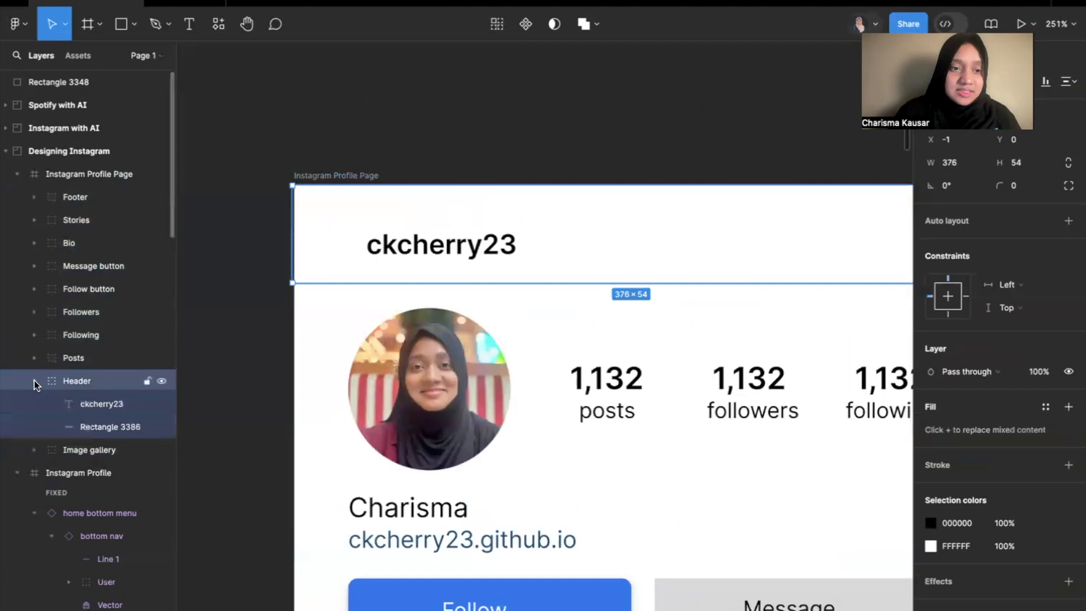
{"action": "left_click", "coordinate": [76, 405]}
{"action": "left_click", "coordinate": [102, 427]}
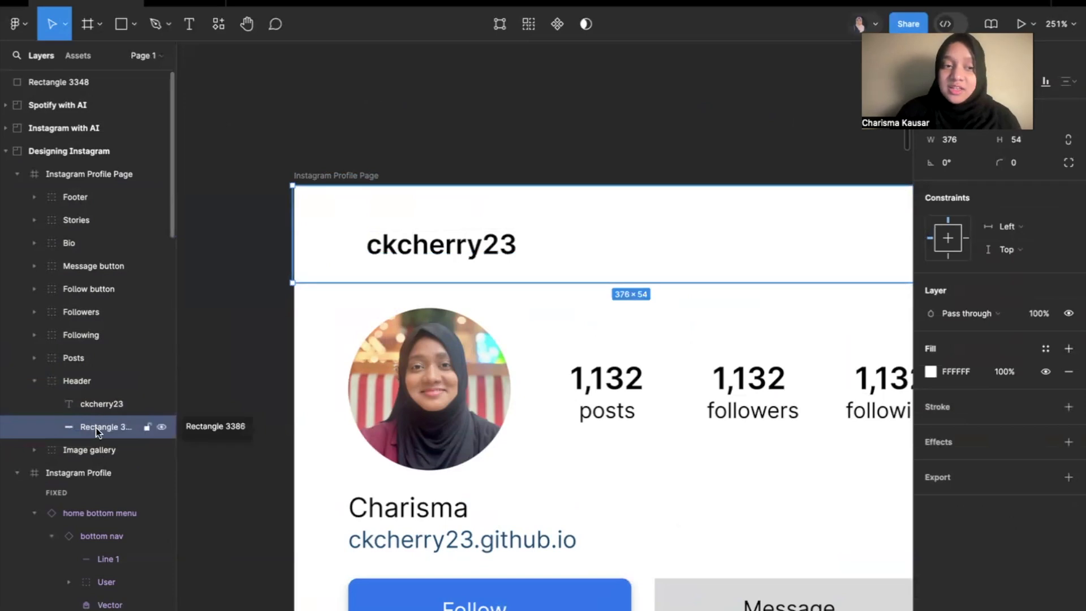
{"action": "left_click_drag", "start_coordinate": [100, 428], "coordinate": [81, 394]}
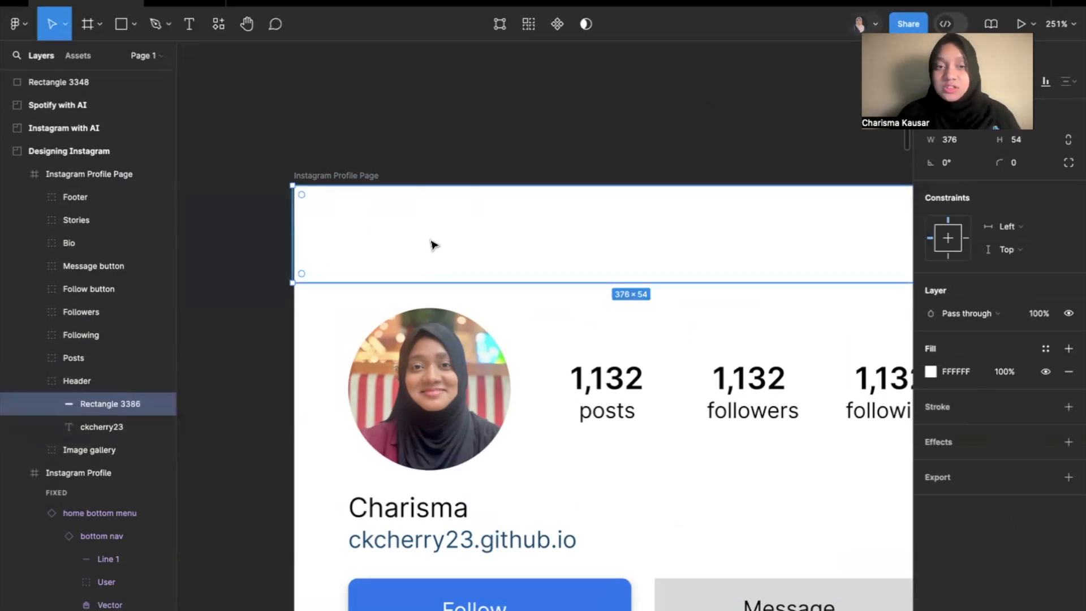
Move the username text back above the white background rectangle within the Header group.
{"action": "left_click", "coordinate": [100, 429]}
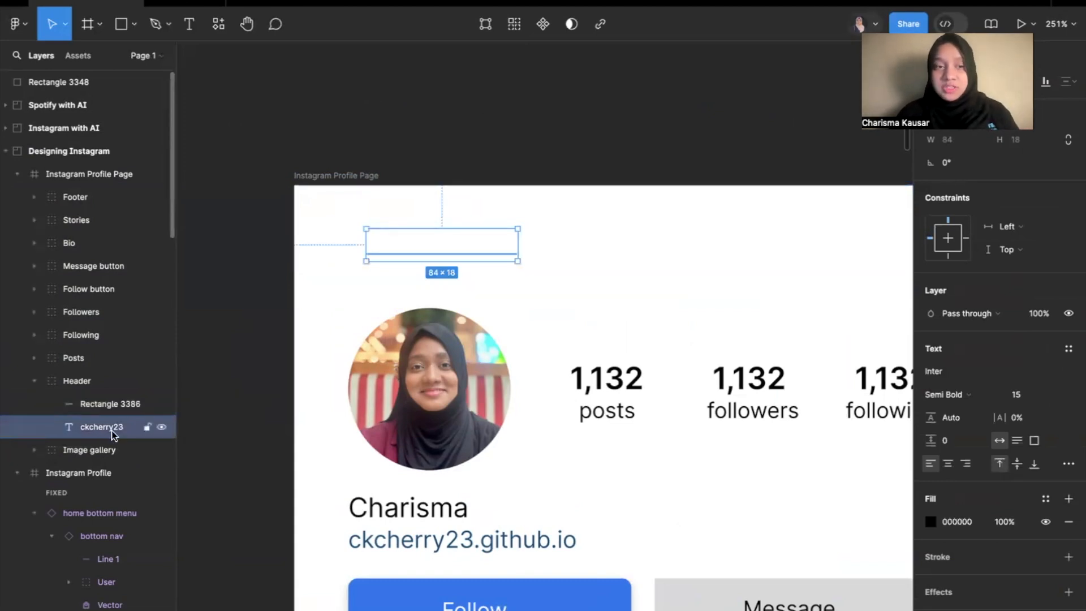
{"action": "left_click_drag", "start_coordinate": [103, 427], "coordinate": [87, 388]}
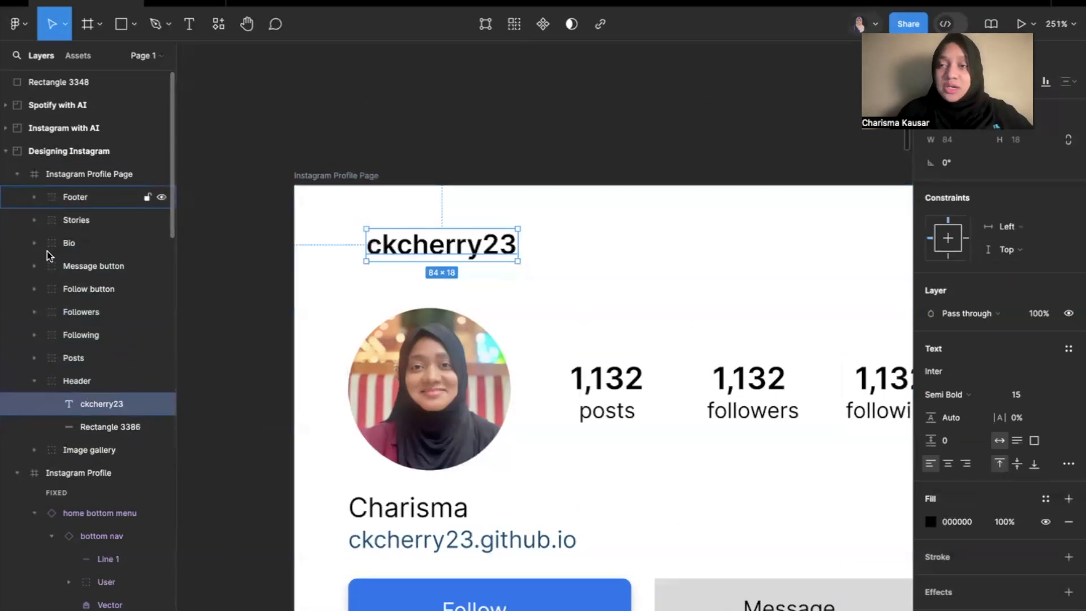
{"action": "left_click", "coordinate": [33, 382]}
{"action": "left_click", "coordinate": [245, 270]}
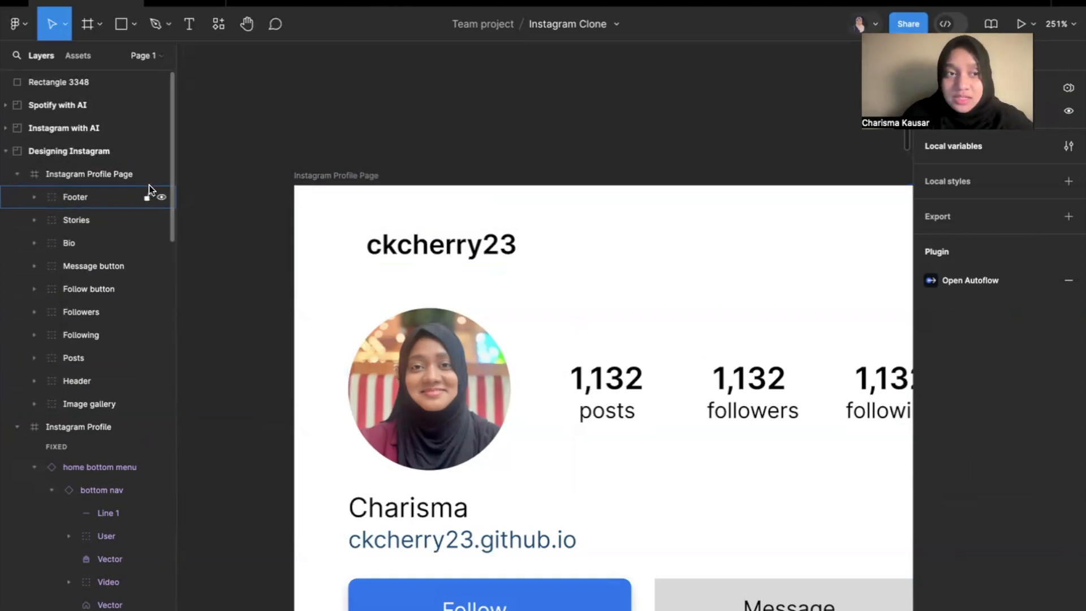
Review the profile frame's list of named groups and locate the first home icon within the Footer group.
{"action": "scroll", "coordinate": [56, 396], "scroll_direction": "down", "scroll_amount": 4}
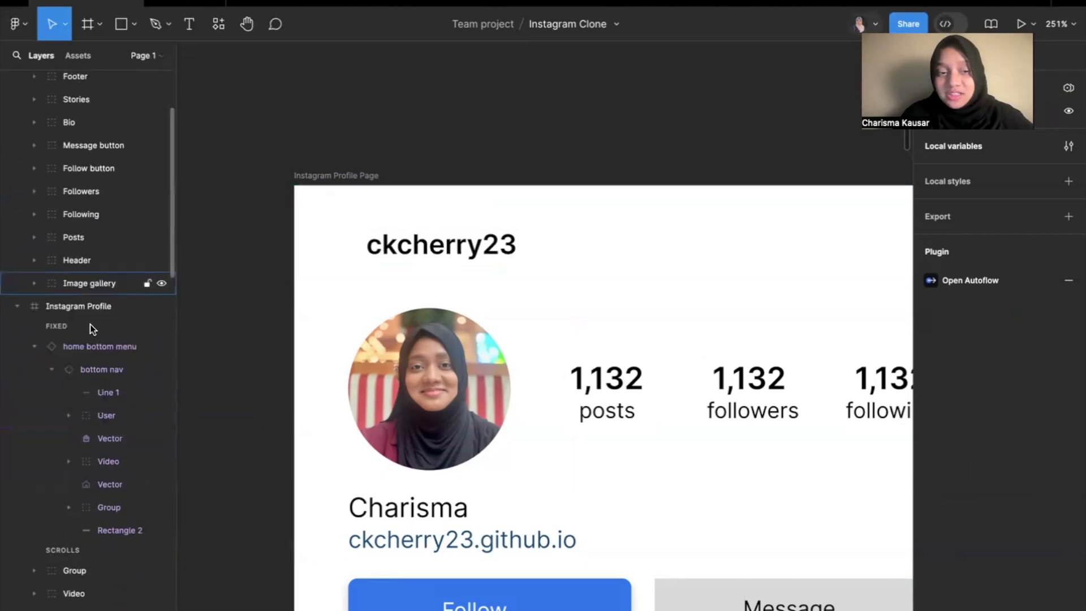
{"action": "scroll", "coordinate": [111, 236], "scroll_direction": "up", "scroll_amount": 4}
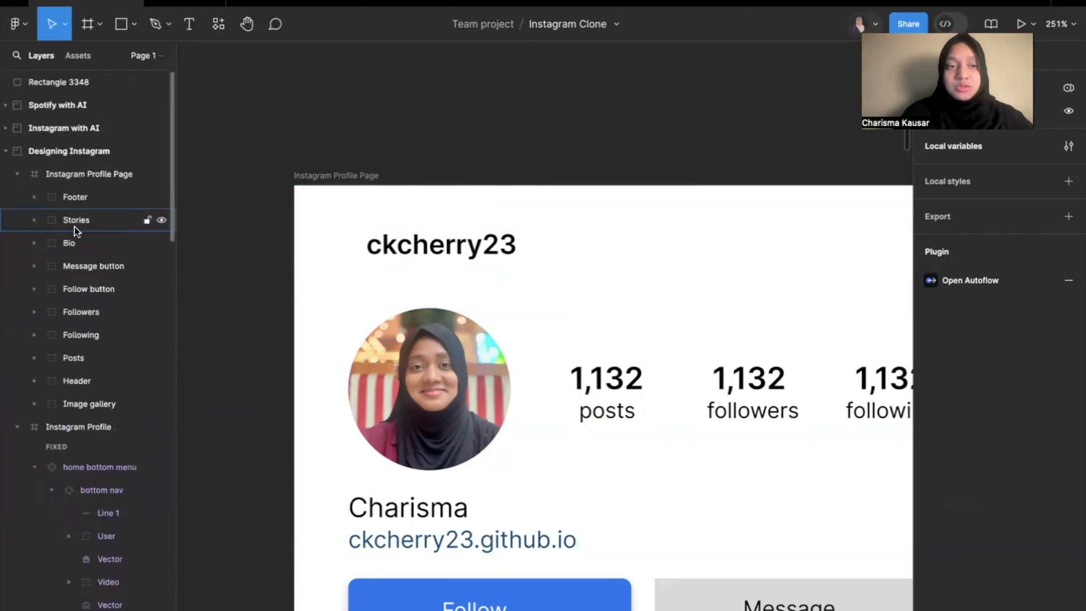
{"action": "left_click", "coordinate": [34, 197]}
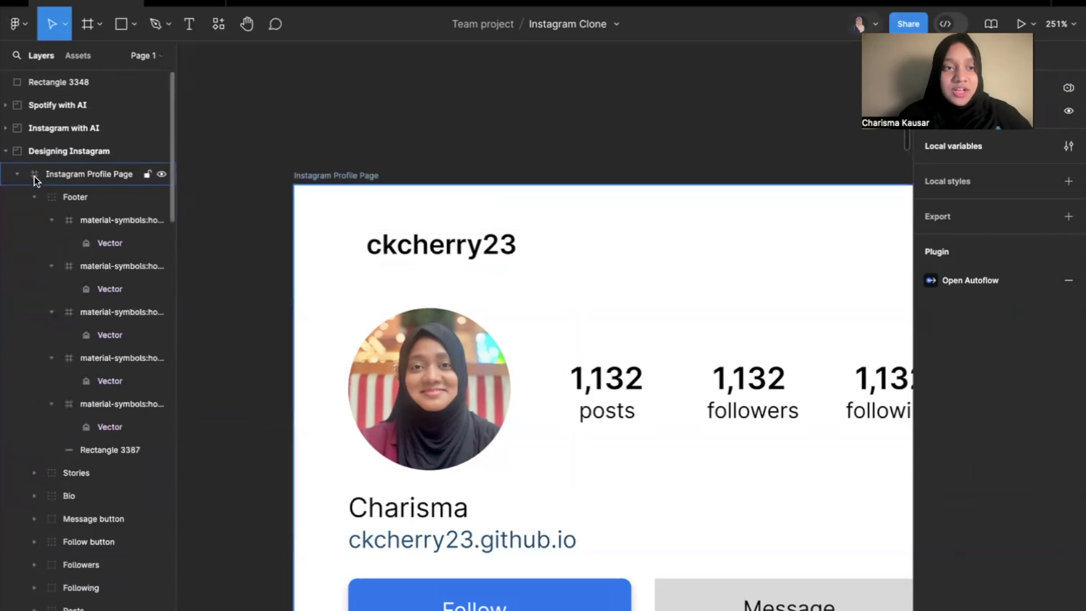
{"action": "scroll", "coordinate": [352, 177], "scroll_direction": "down", "scroll_amount": 5}
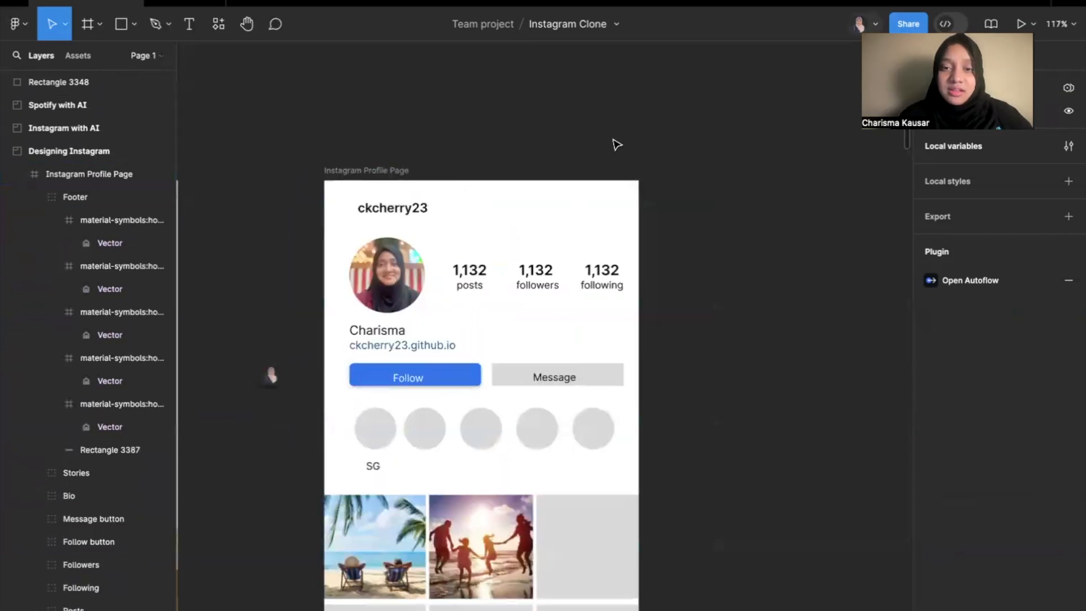
{"action": "left_click", "coordinate": [368, 171]}
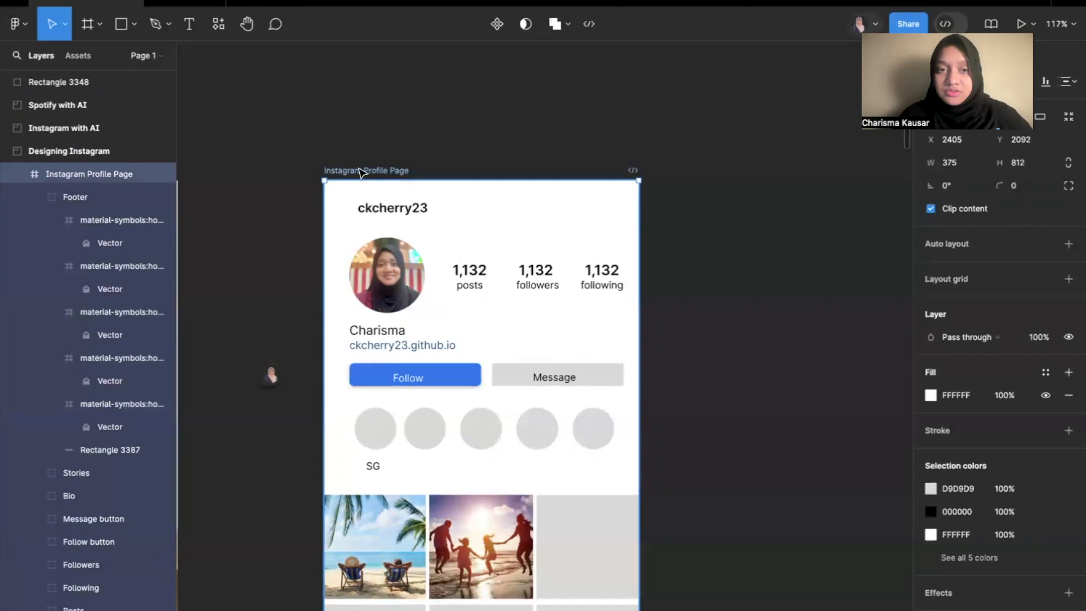
{"action": "scroll", "coordinate": [361, 227], "scroll_direction": "down", "scroll_amount": 5}
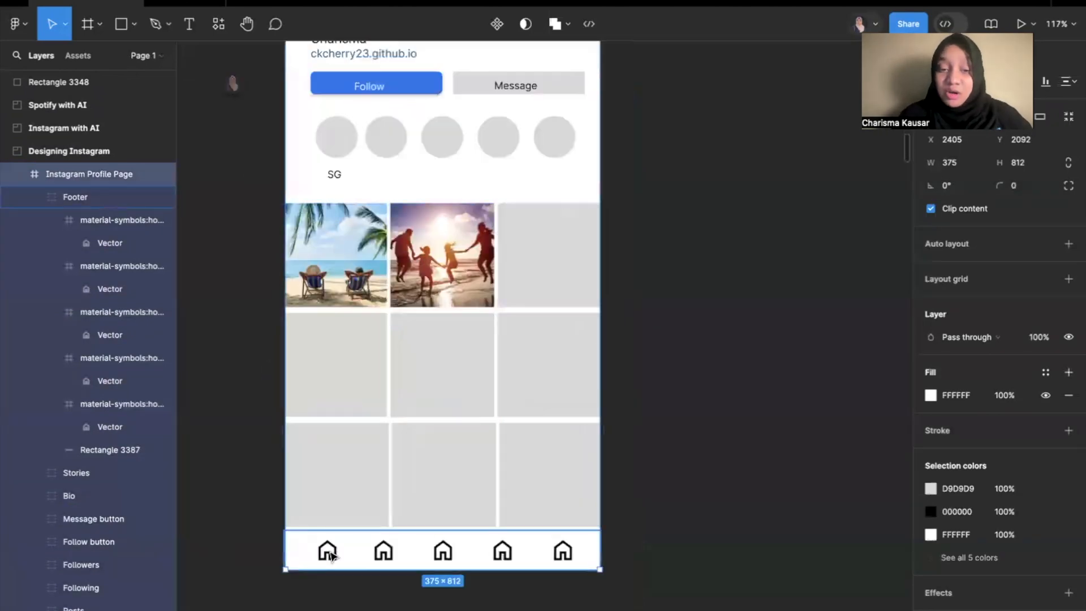
{"action": "left_click", "coordinate": [328, 550]}
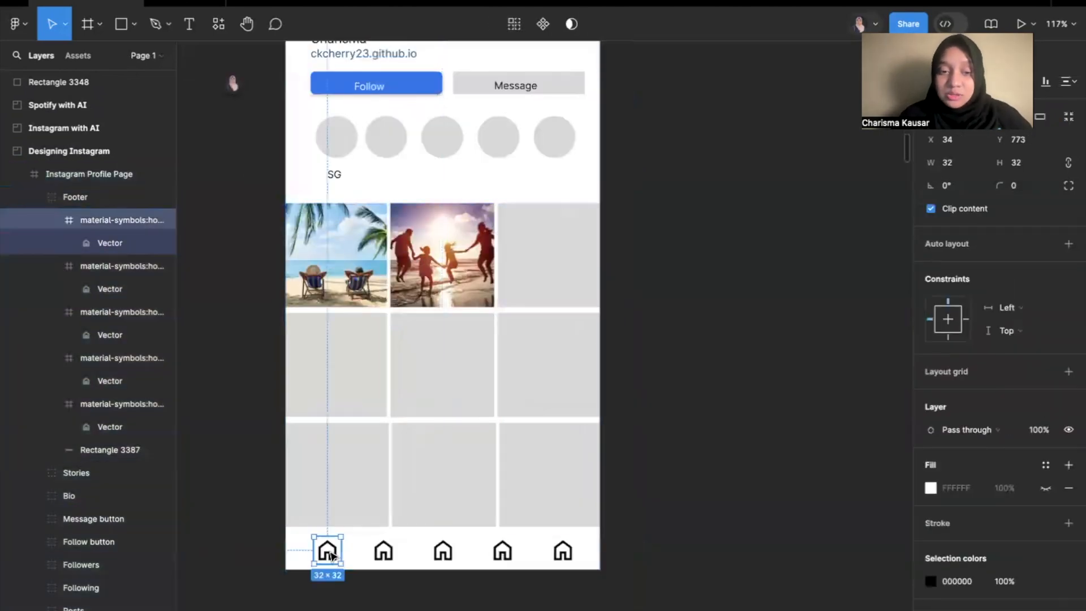
{"action": "left_click", "coordinate": [34, 196]}
Inspect the layers contained in the Stories, Followers and Follow button groups of the profile frame.
{"action": "scroll", "coordinate": [368, 177], "scroll_direction": "up", "scroll_amount": 1}
{"action": "left_click", "coordinate": [341, 213]}
{"action": "left_click", "coordinate": [341, 213]}
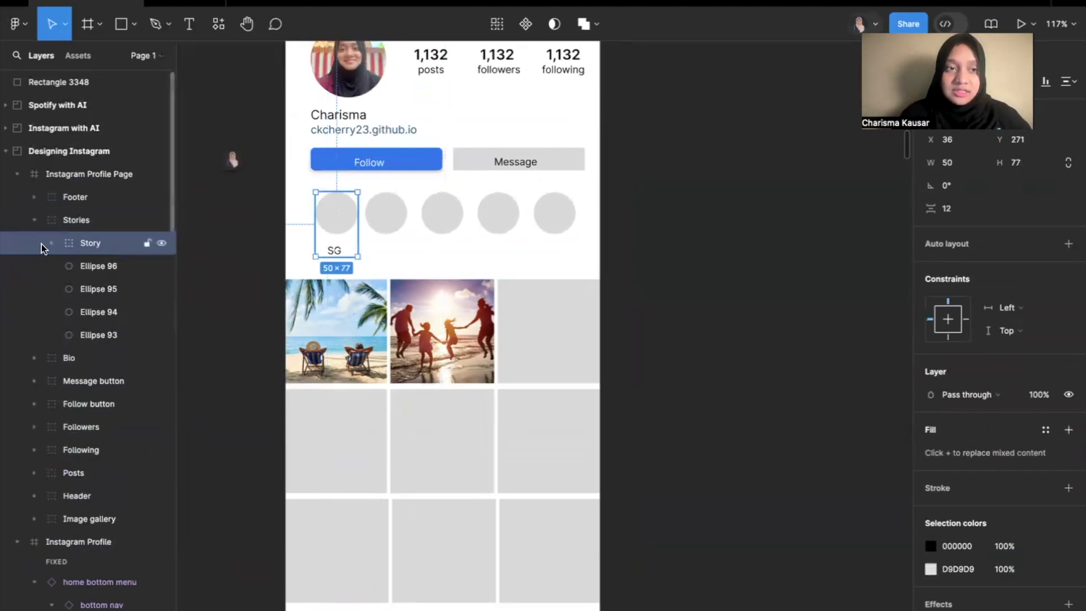
{"action": "left_click", "coordinate": [34, 220]}
{"action": "left_click", "coordinate": [34, 311]}
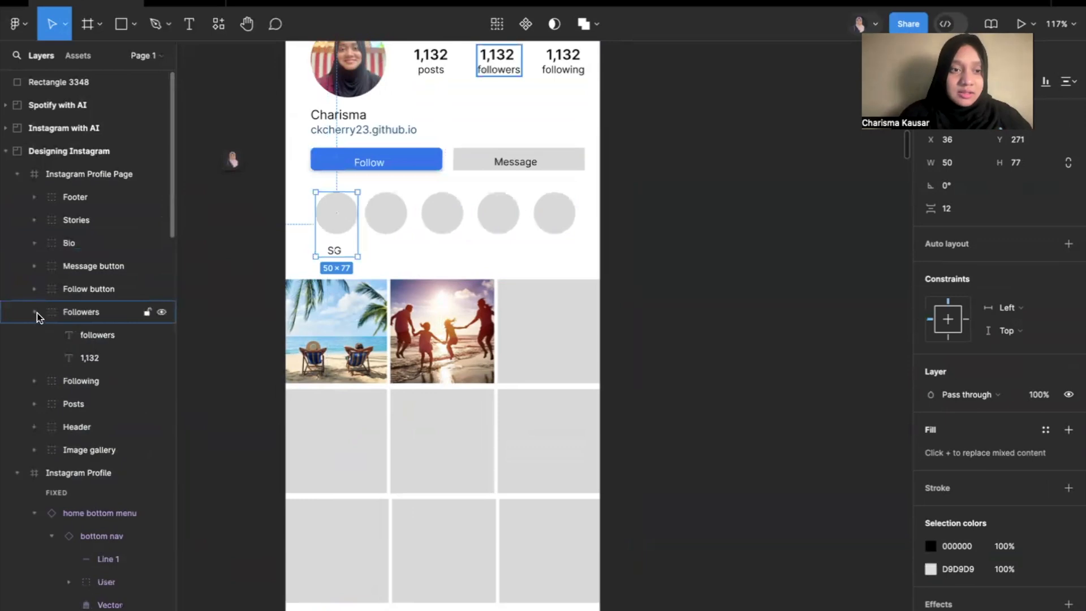
{"action": "left_click", "coordinate": [34, 289]}
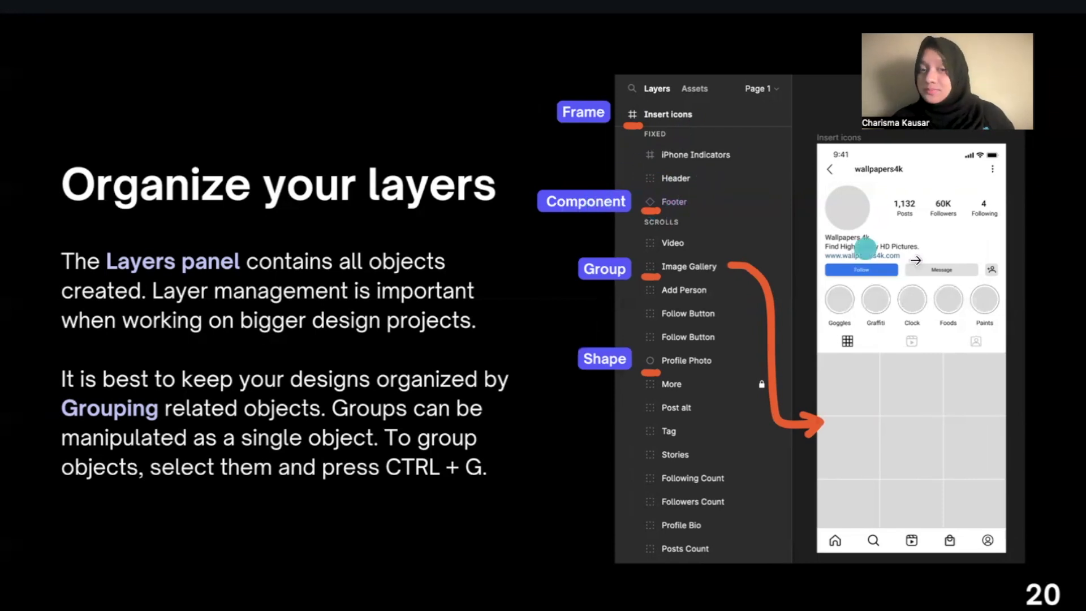
{"action": "key", "text": "Right"}
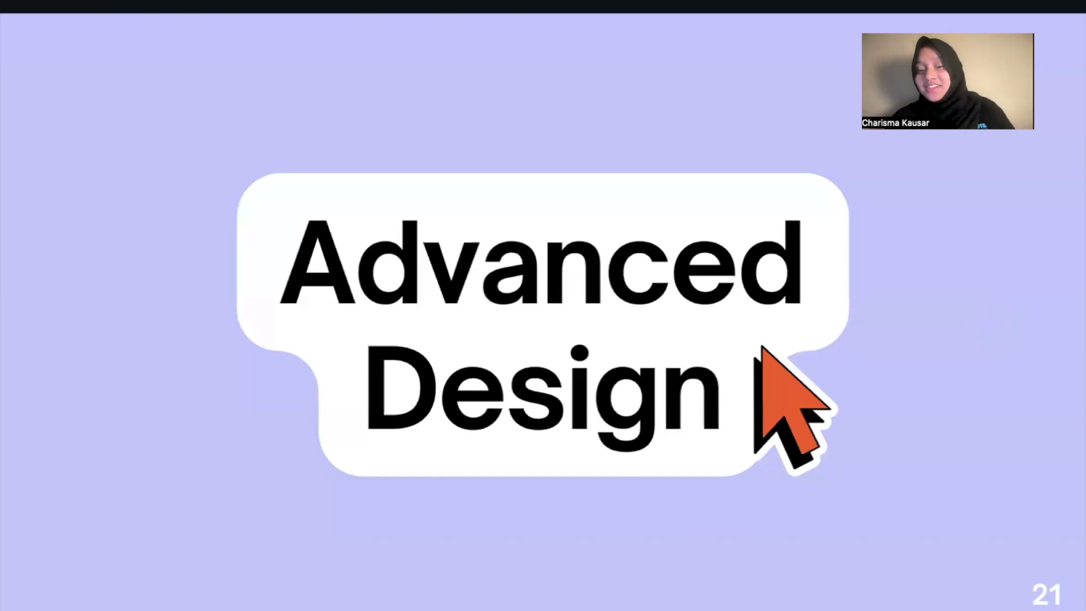
{"action": "key", "text": "ctrl+Right"}
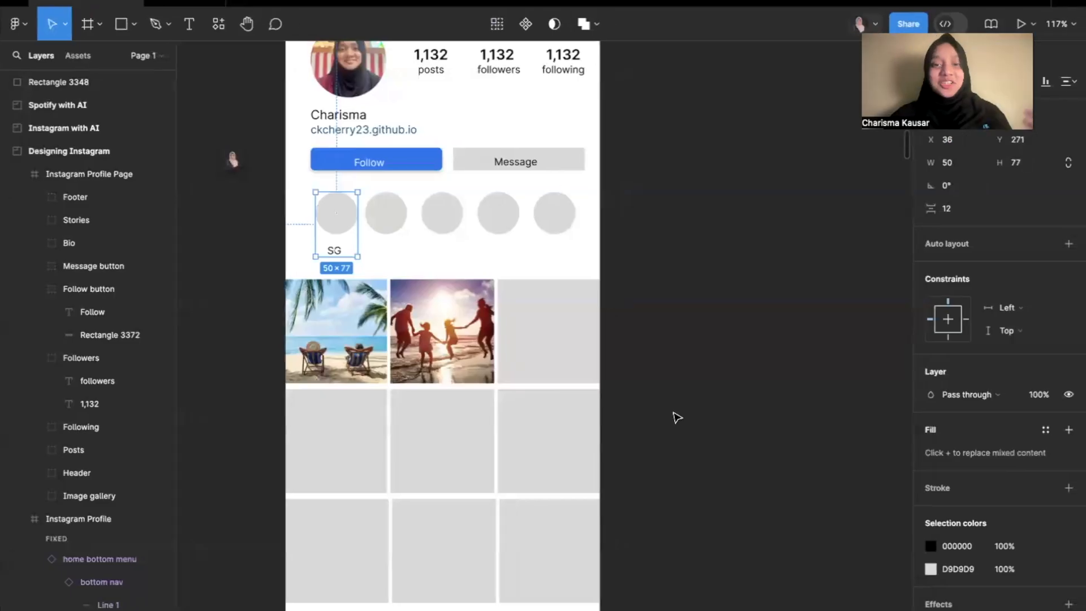
{"action": "left_click", "coordinate": [671, 413]}
{"action": "scroll", "coordinate": [672, 414], "scroll_direction": "down", "scroll_amount": 4}
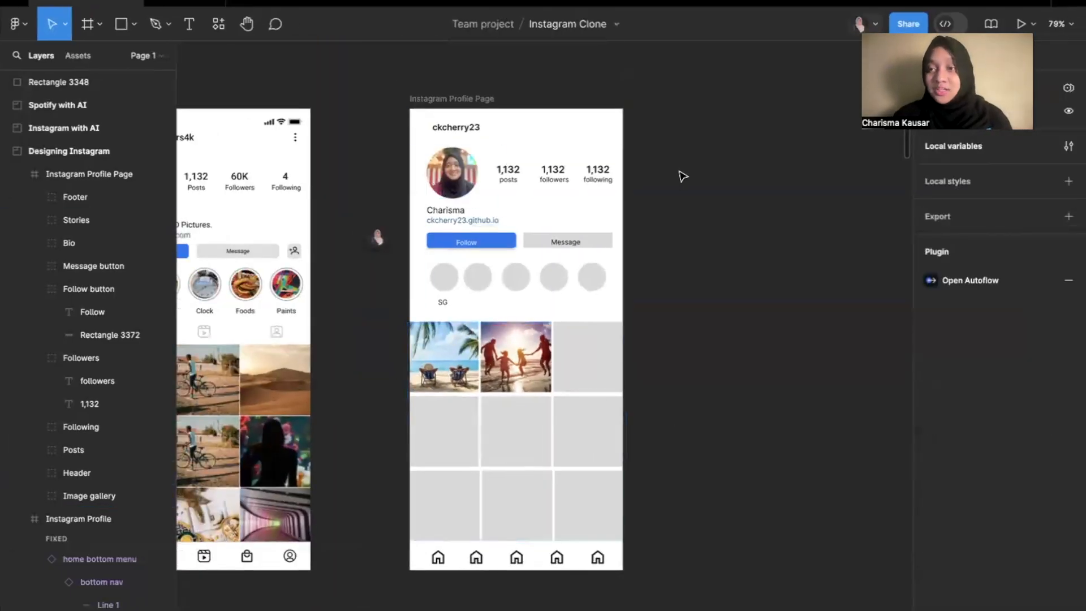